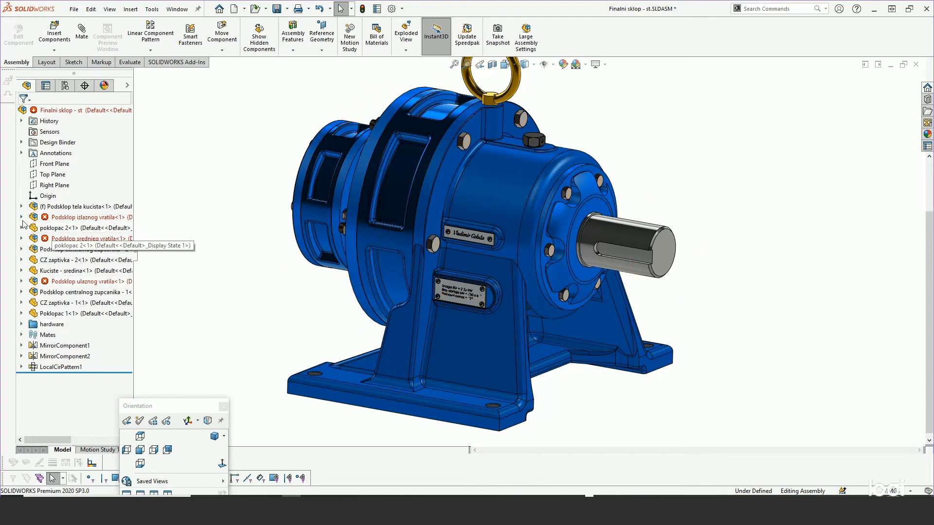
Examine the contents of the error-marked subassemblies Podsklop izlaznog vratila and Podsklop ulaznog vratila in the assembly tree
click(22, 217)
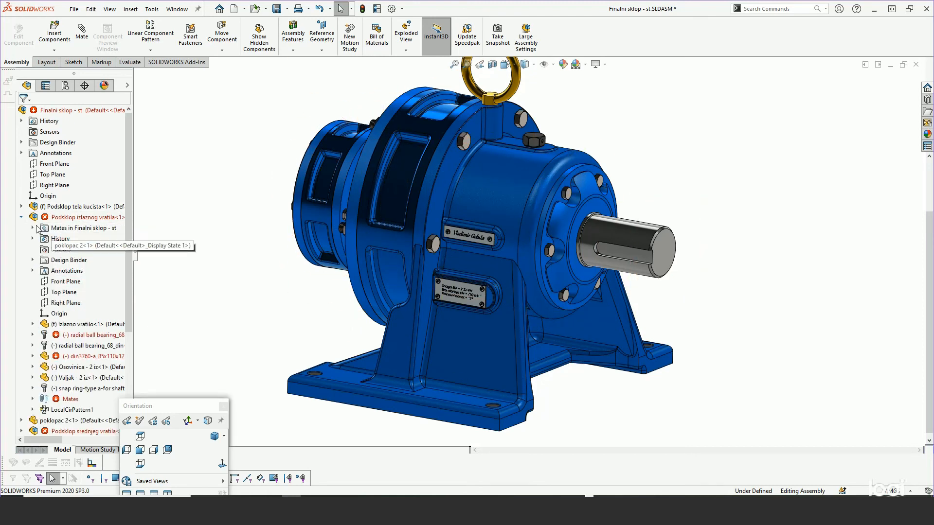
click(33, 228)
click(33, 228)
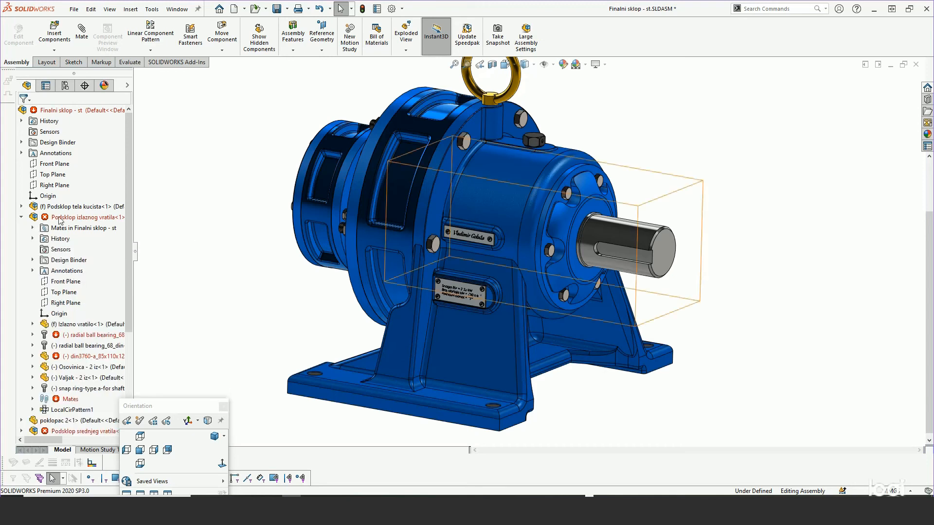
click(21, 217)
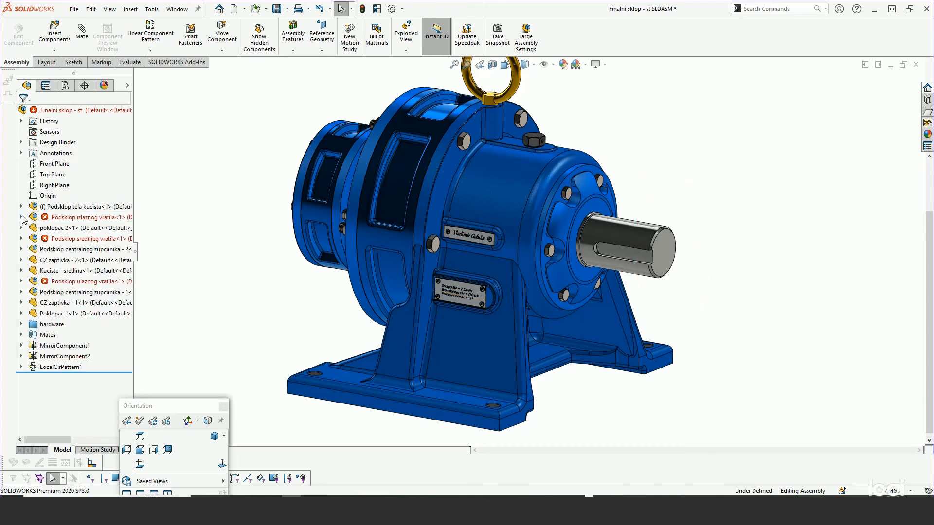
click(21, 282)
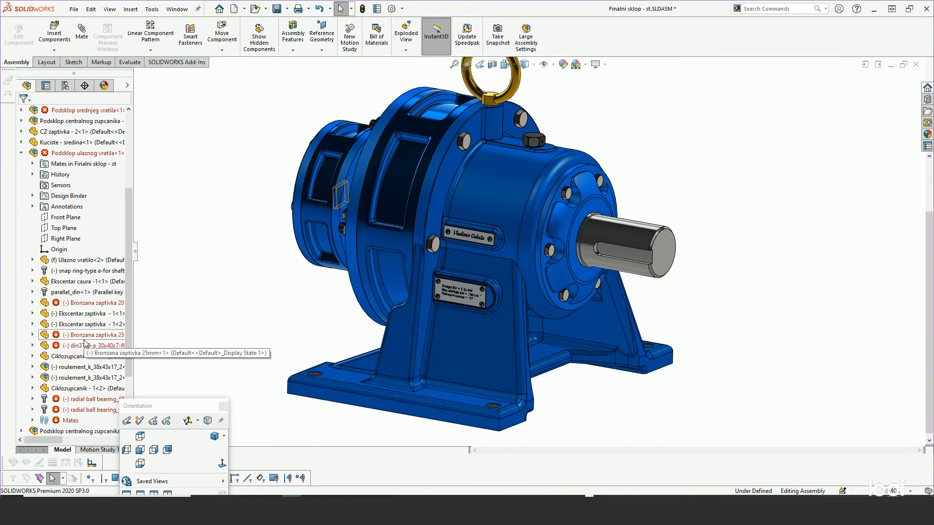
drag(131, 263, 132, 186)
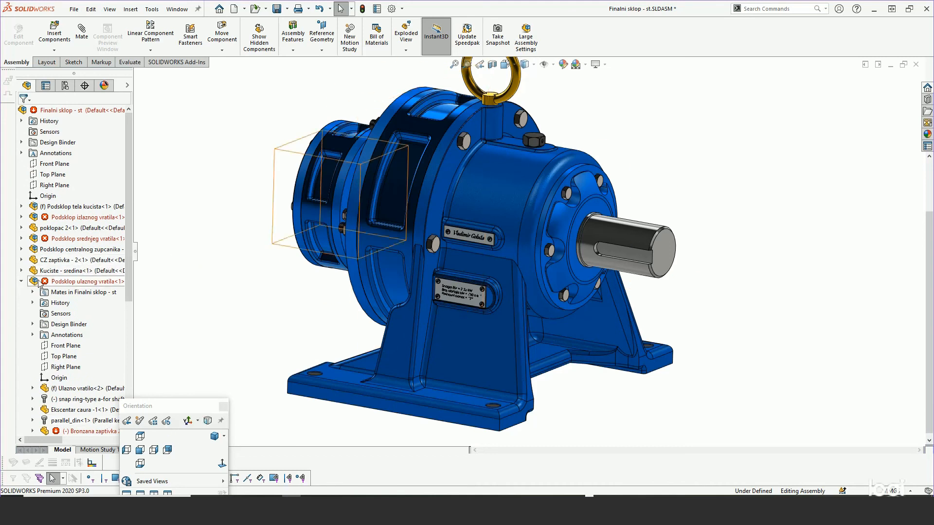
click(21, 282)
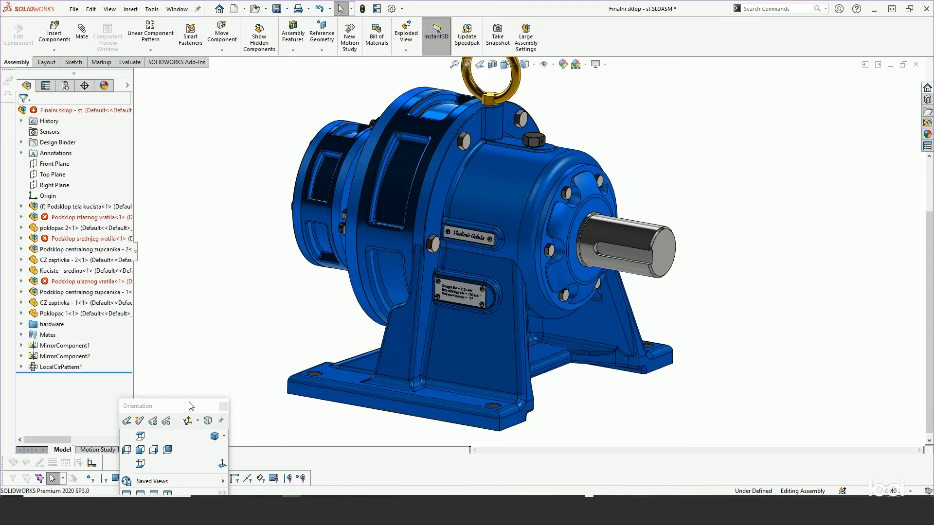
drag(191, 405, 116, 402)
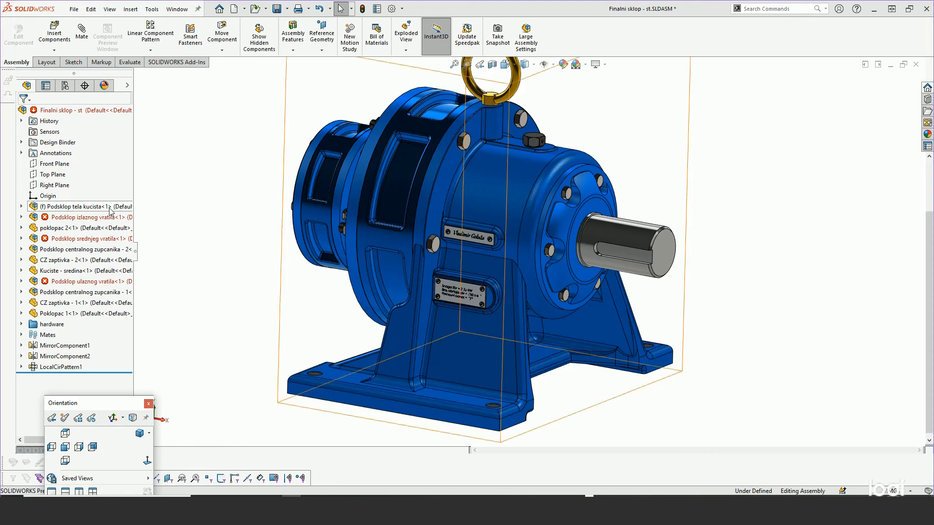
Isolate the three error-marked subassemblies Podsklop izlaznog vratila, Podsklop srednjeg vratila and Podsklop ulaznog vratila
click(64, 219)
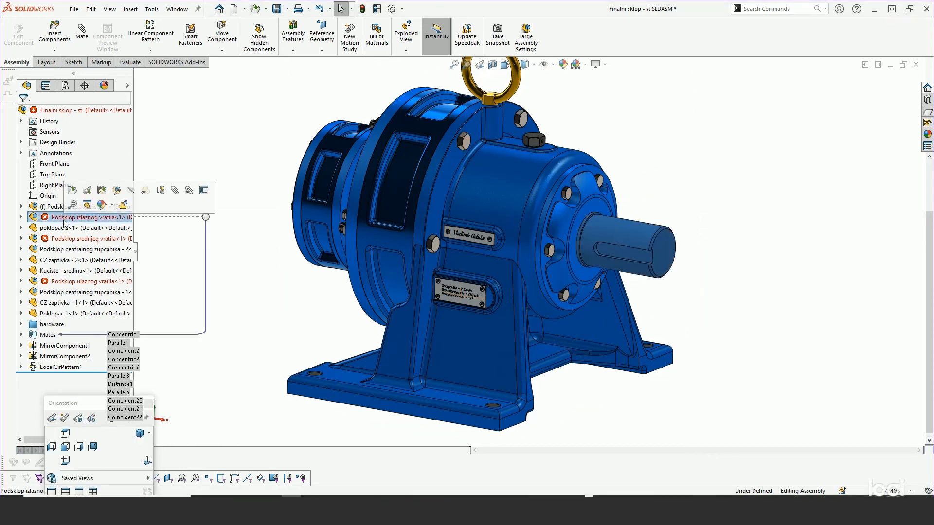
ctrl+click(62, 239)
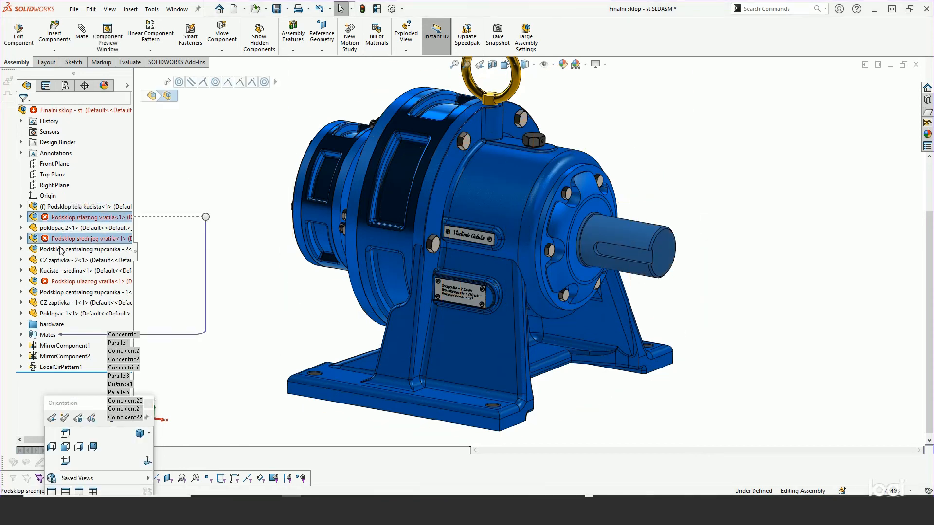
ctrl+click(60, 282)
right_click(61, 285)
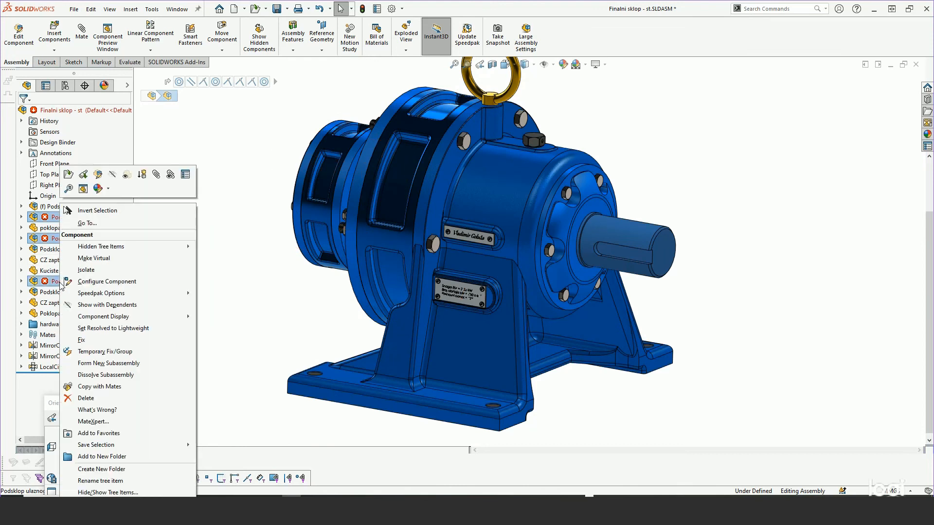
click(86, 270)
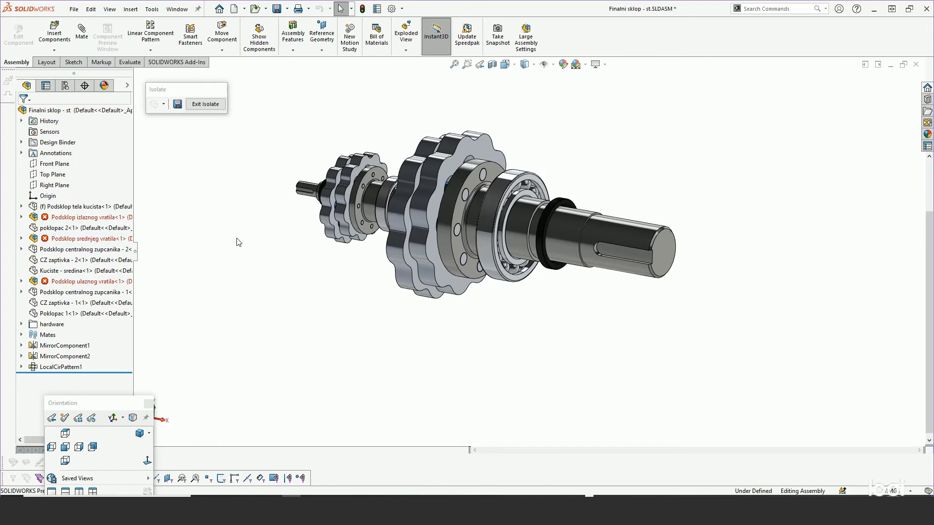
End the current isolation and isolate only the error-marked radial ball bearing and din3760 seal of Podsklop izlaznog vratila
click(21, 218)
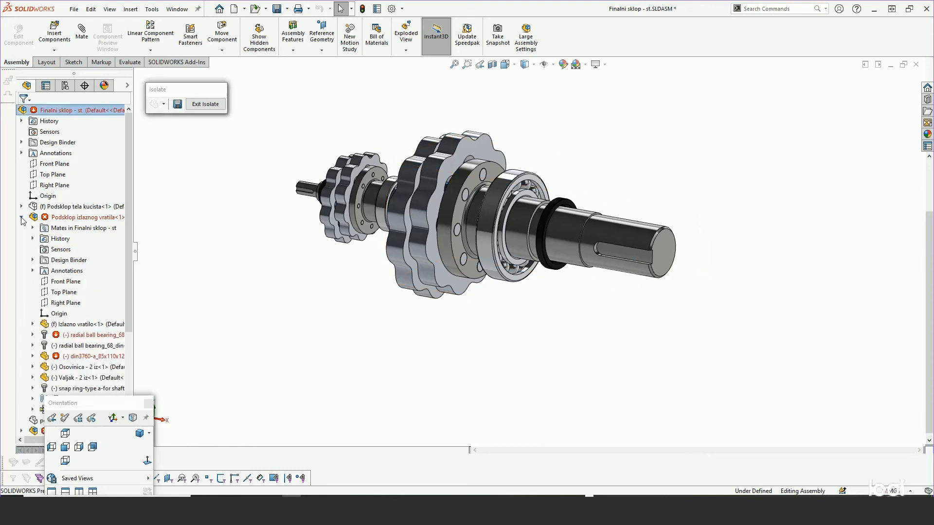
drag(130, 182, 131, 250)
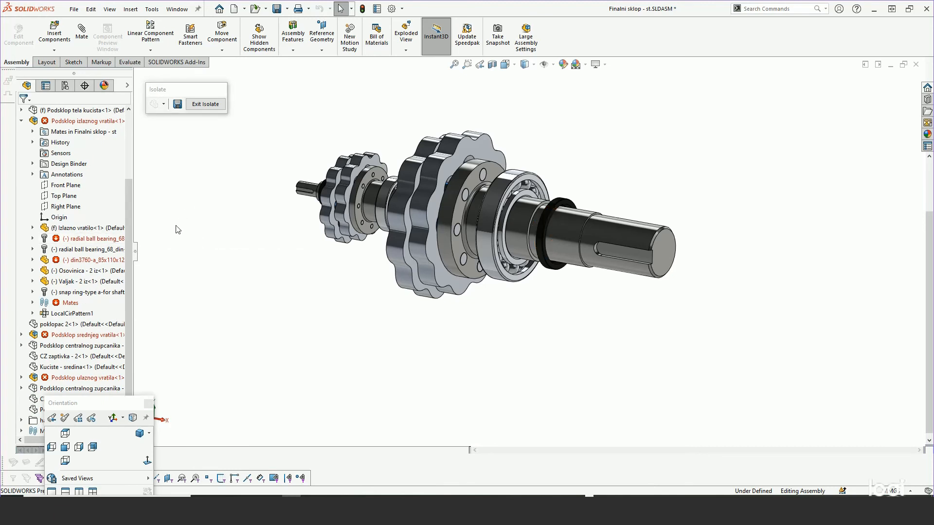
click(92, 239)
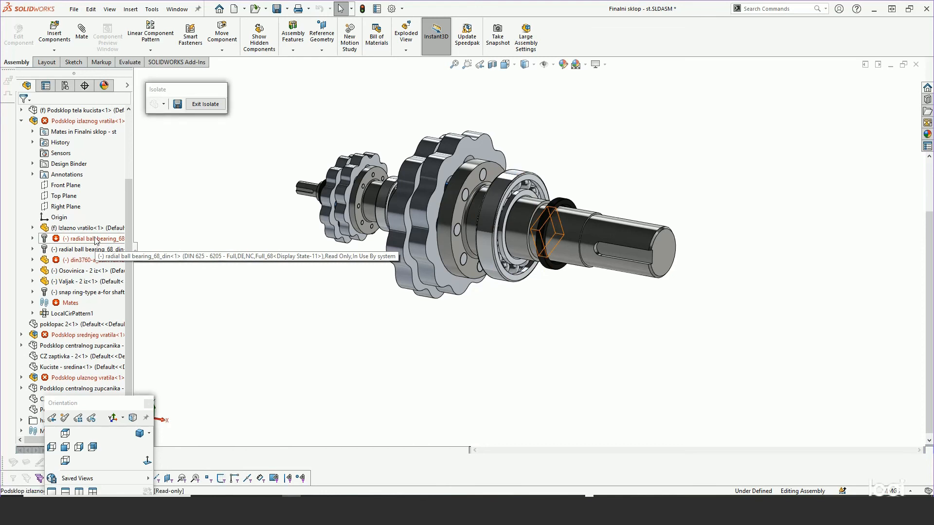
shift+click(96, 263)
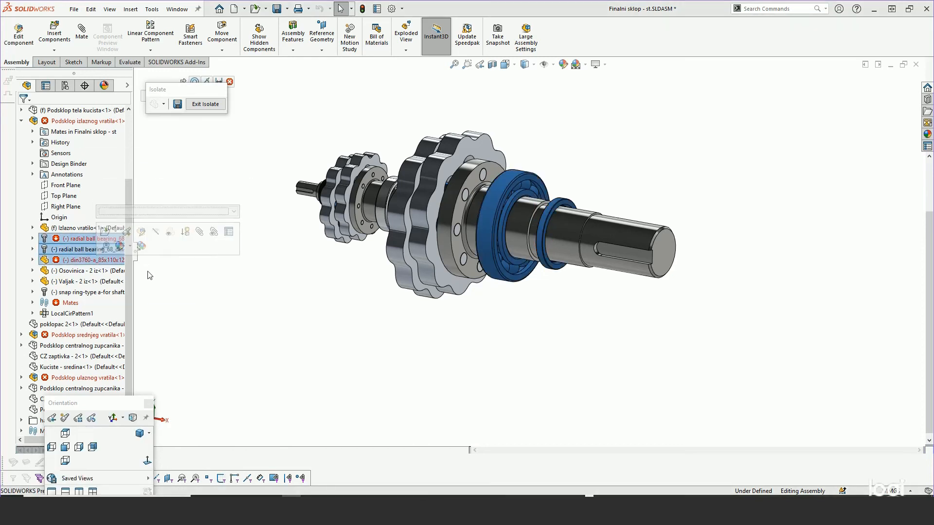
click(148, 274)
click(81, 239)
ctrl+click(90, 260)
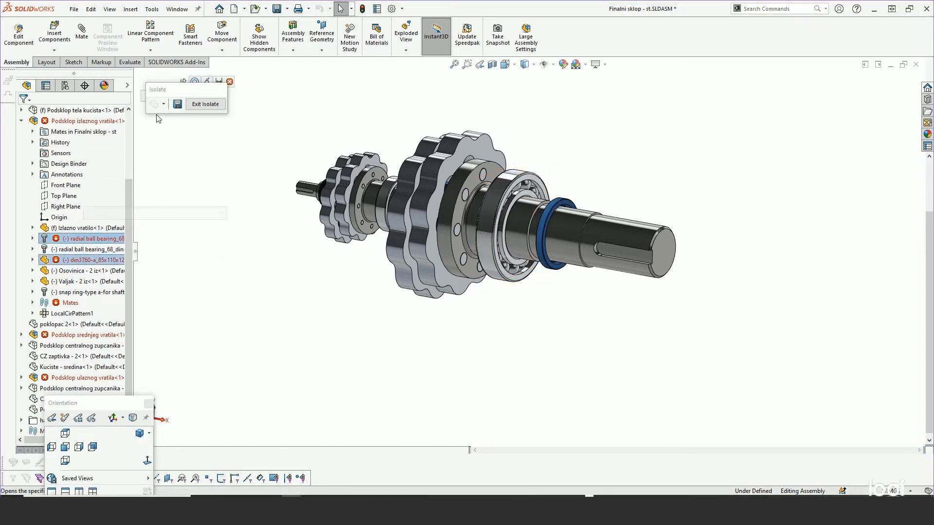
click(204, 104)
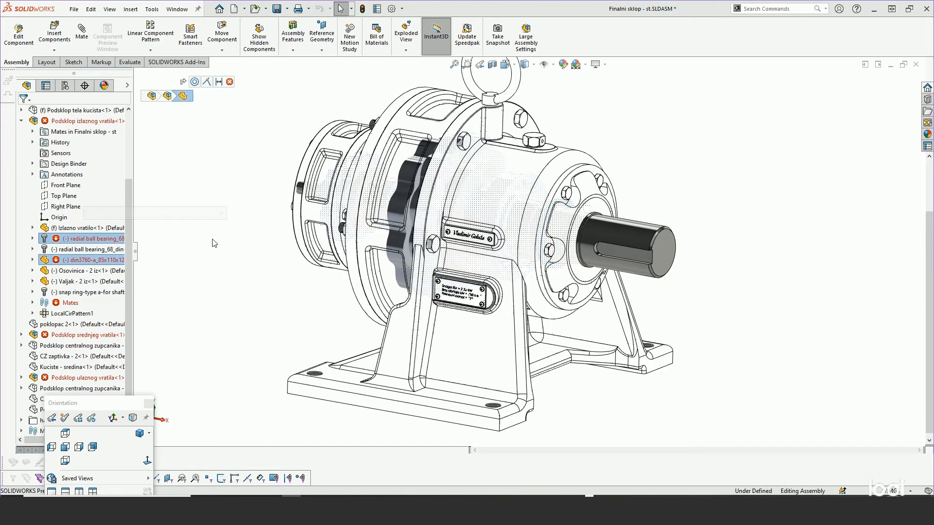
right_click(106, 242)
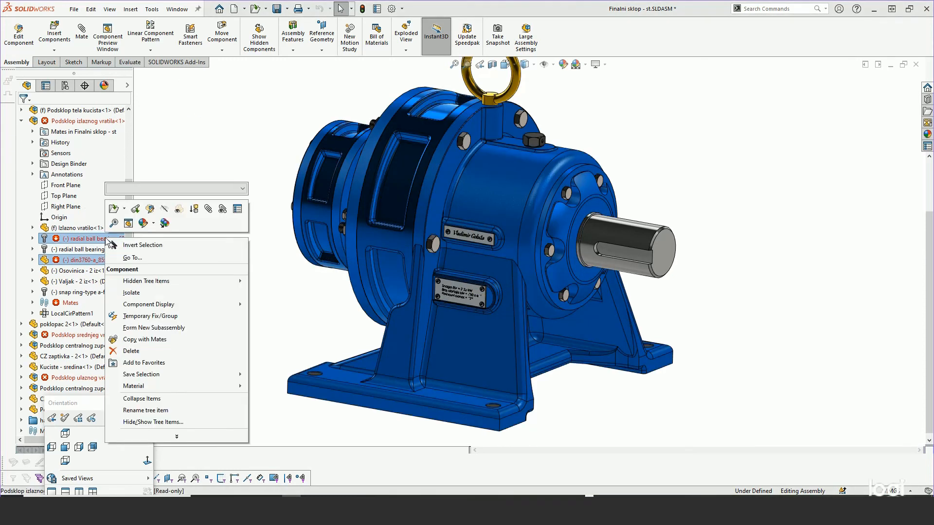
click(131, 293)
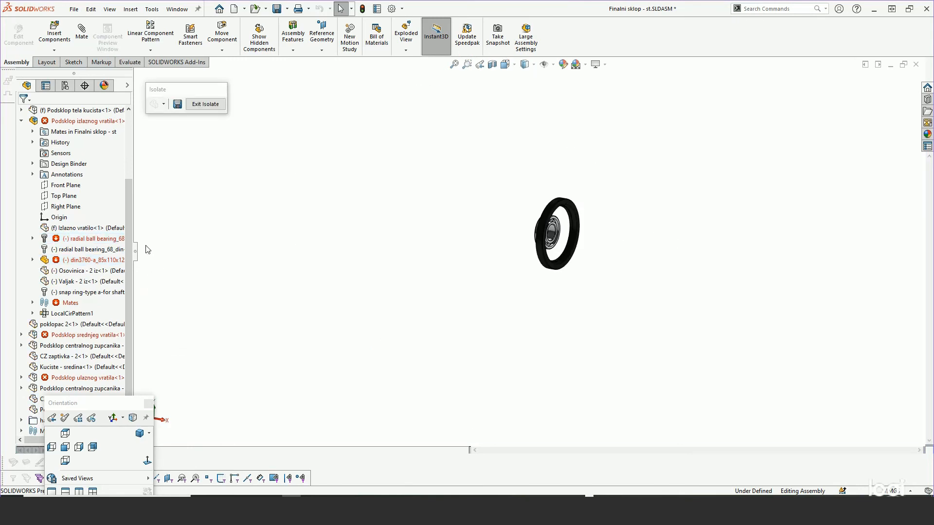
Open the isolated radial ball bearing's Distance1 mate to the din3760 seal for editing
scroll(541, 248, down, 5)
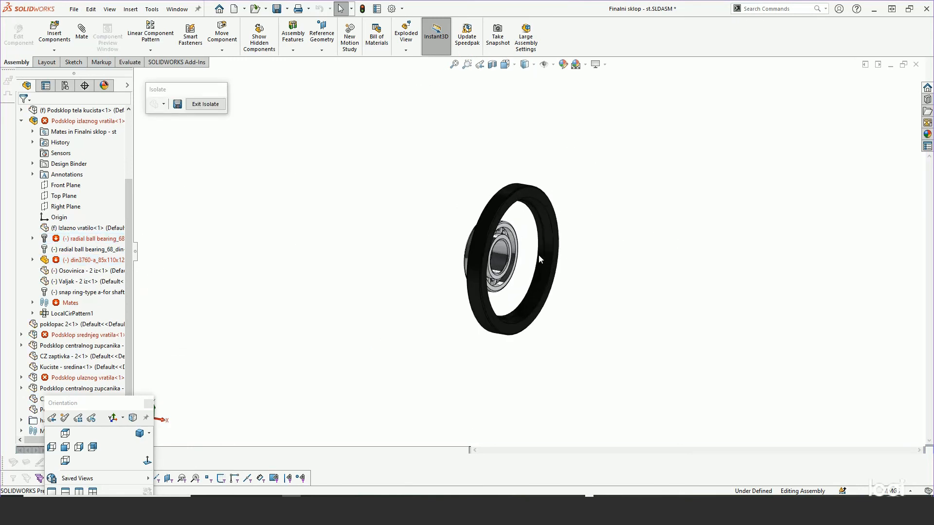
middle_drag(480, 256, 533, 277)
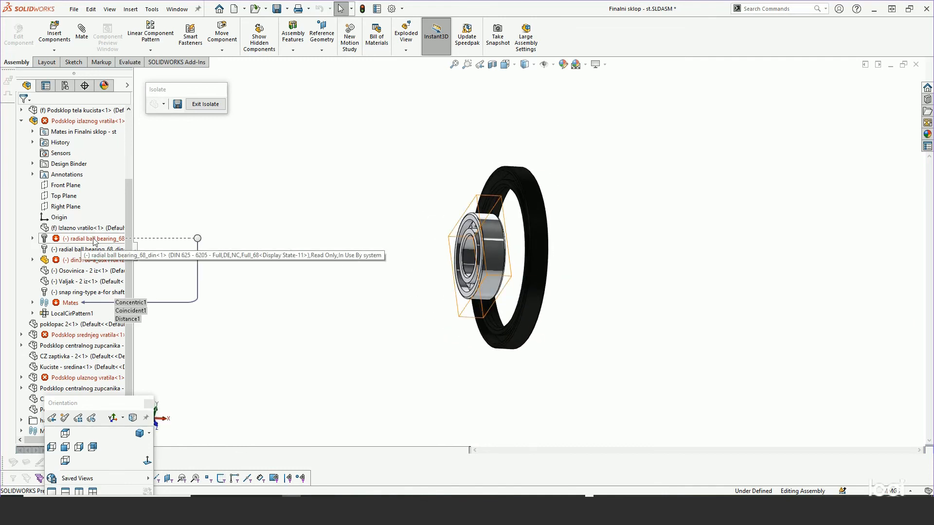
drag(137, 210, 194, 211)
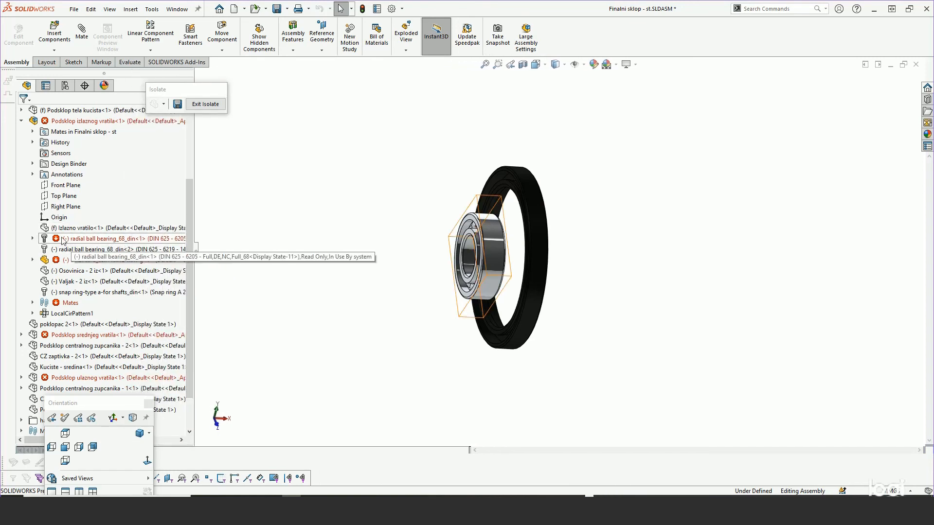
click(34, 238)
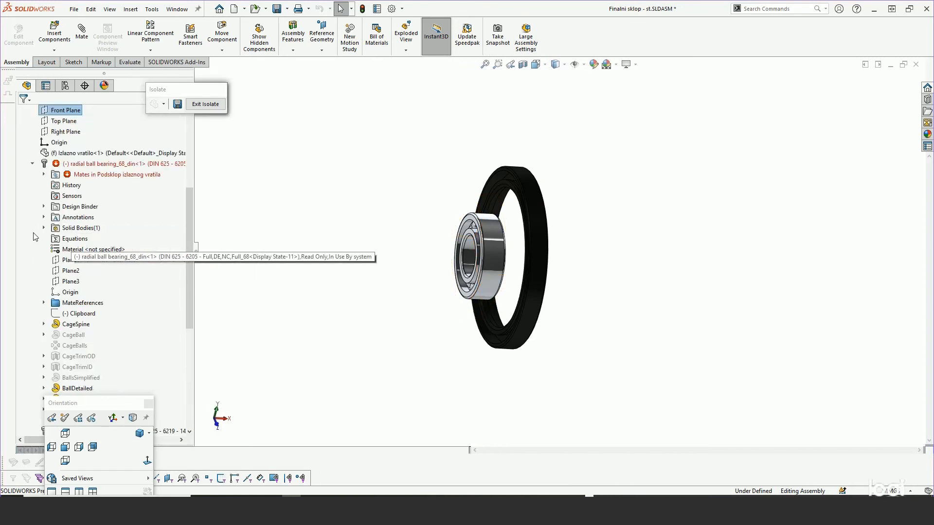
click(44, 175)
right_click(104, 209)
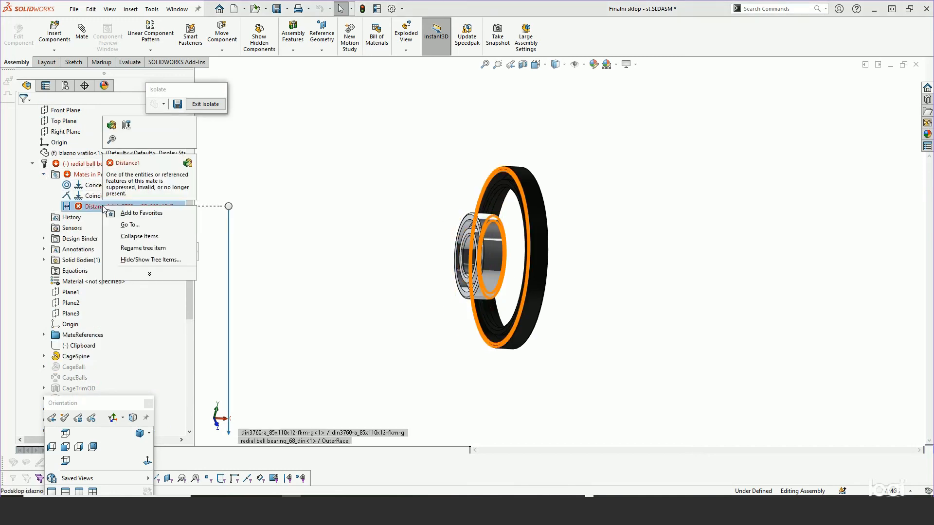
click(111, 127)
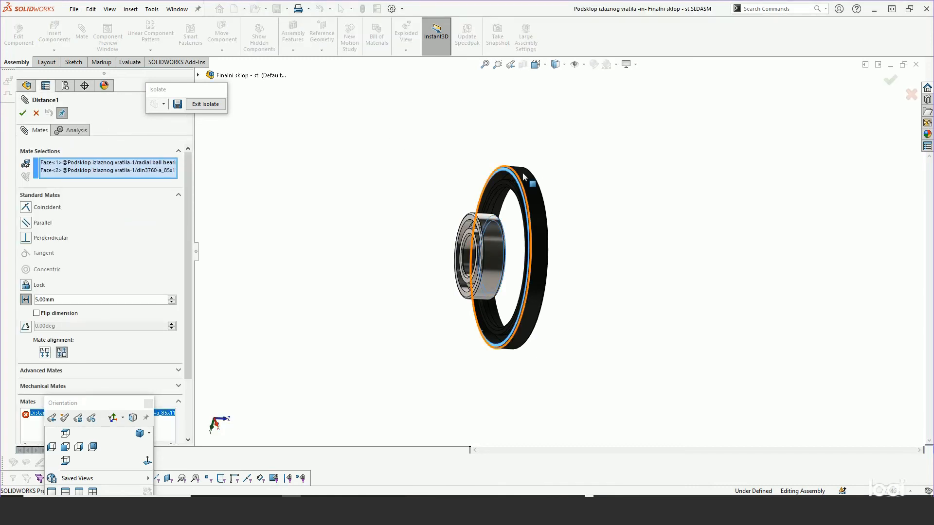
Examine the bearing and seal faces referenced by the Distance1 mate from several angles
middle_drag(510, 170, 506, 190)
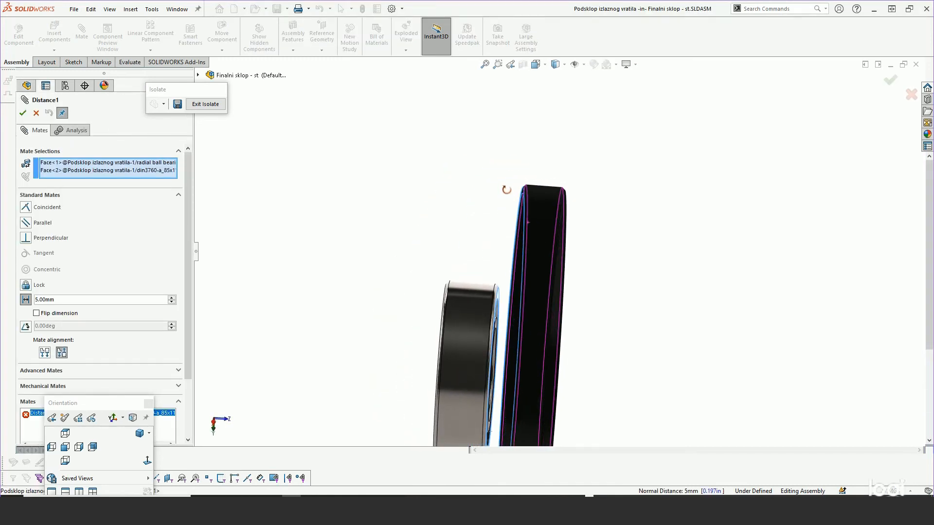
scroll(495, 321, down, 5)
middle_drag(496, 321, 496, 291)
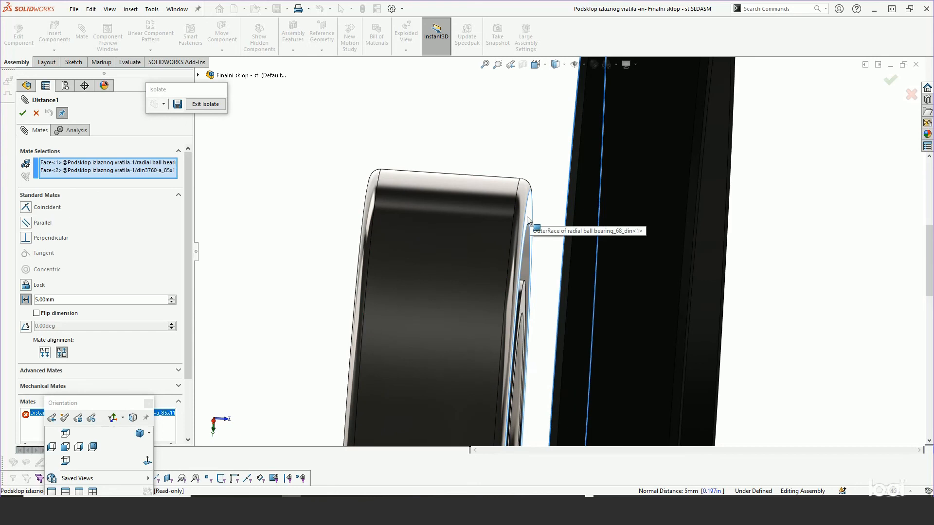
scroll(423, 297, up, 3)
scroll(552, 249, down, 1)
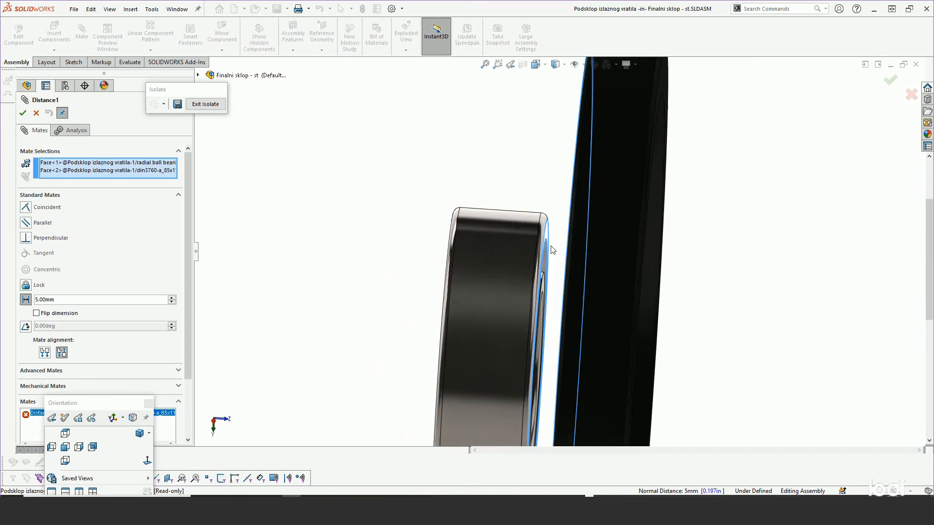
middle_drag(547, 253, 492, 301)
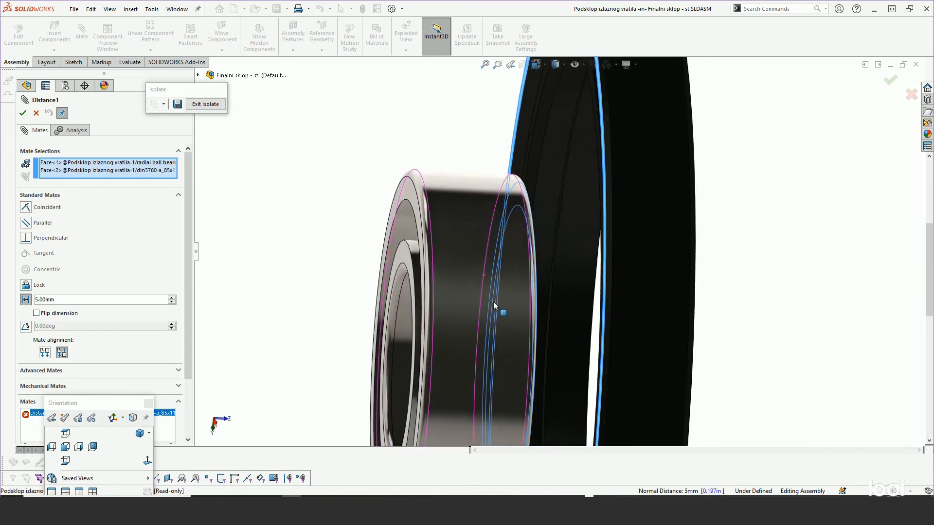
scroll(492, 300, up, 6)
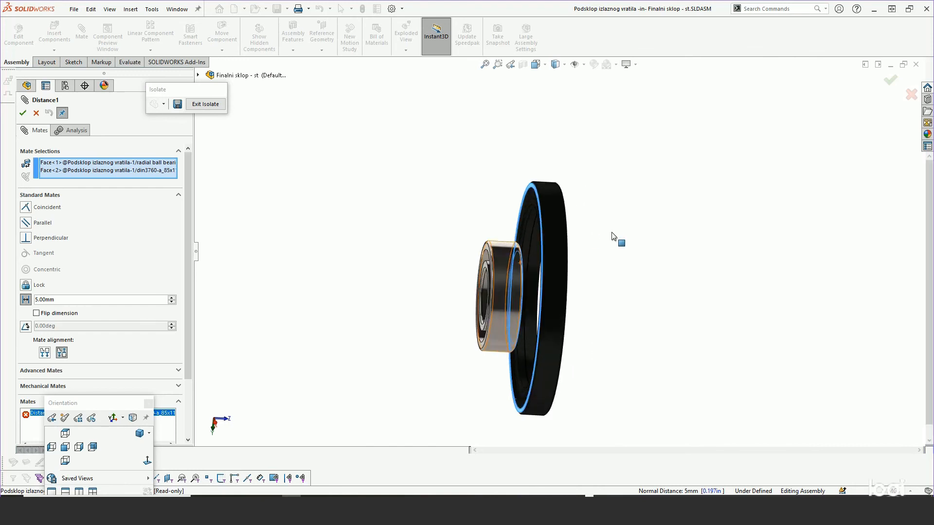
scroll(609, 240, down, 2)
middle_drag(485, 261, 414, 293)
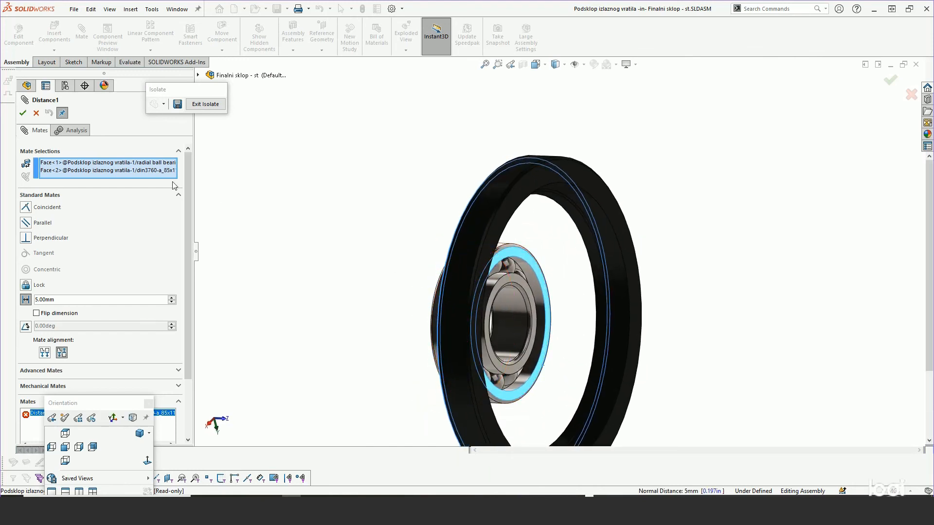
Replace the bearing's outer race face with its inner race face in the Distance1 mate and accept the edit
click(87, 165)
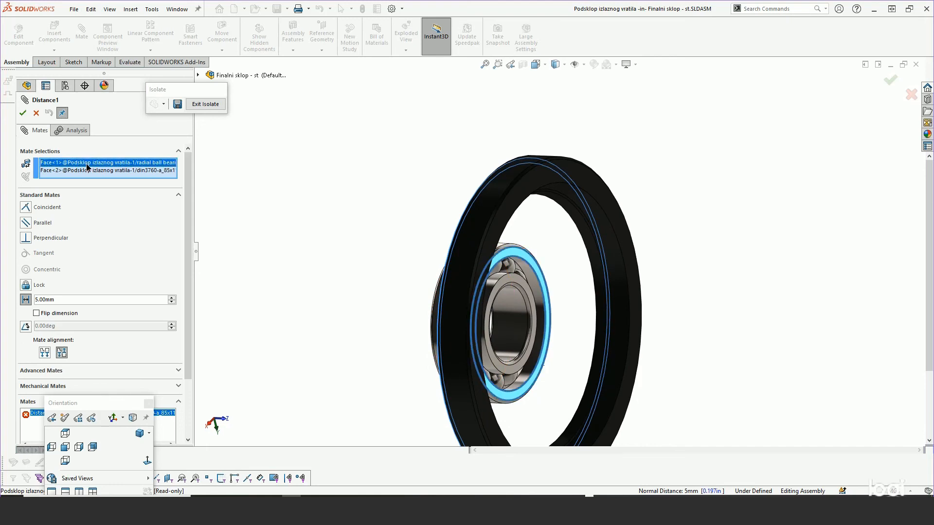
right_click(86, 167)
click(105, 182)
click(521, 286)
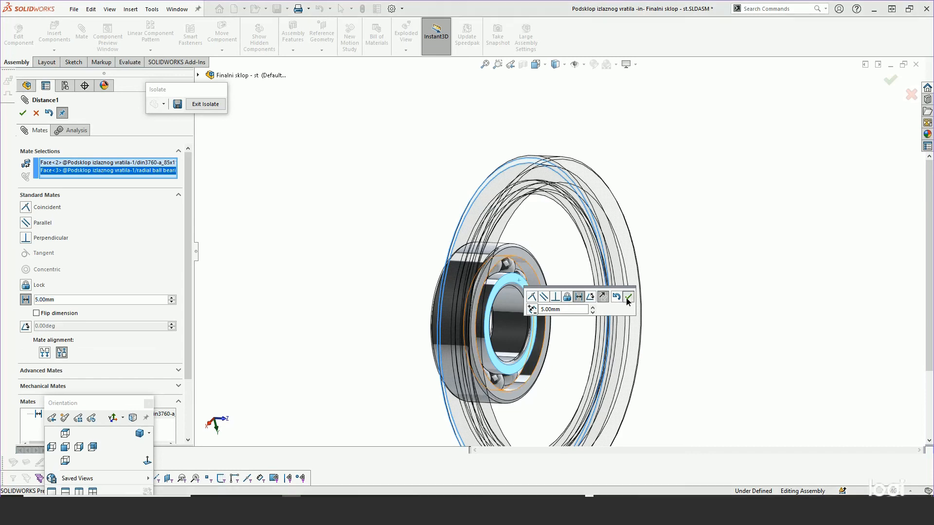
click(628, 297)
click(23, 114)
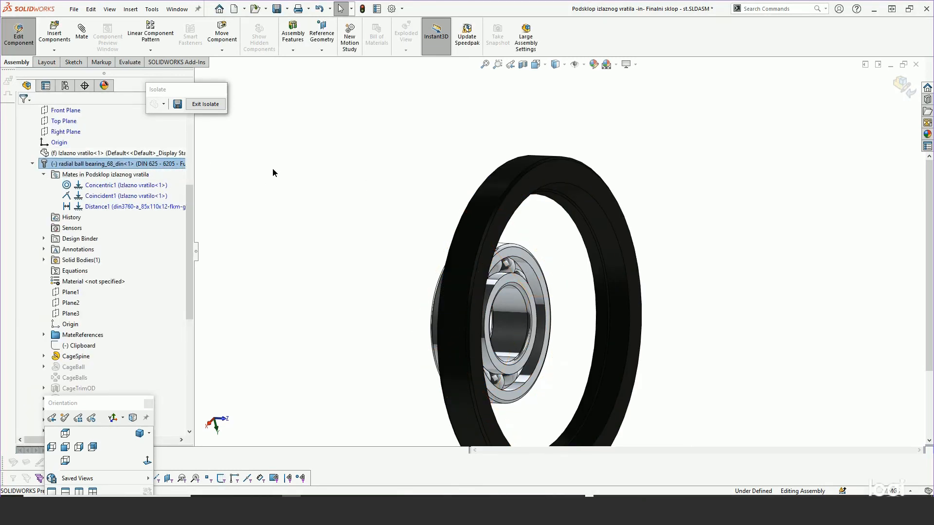
click(112, 166)
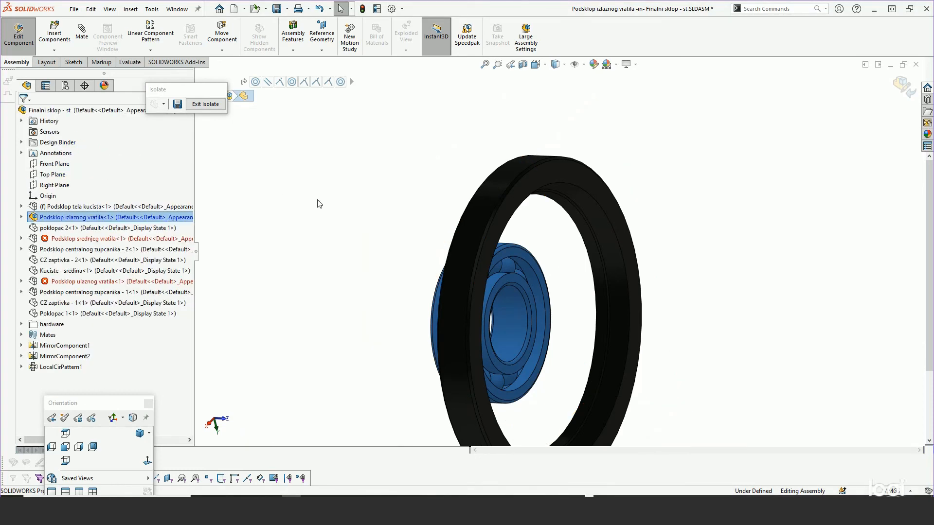
End the bearing and seal isolation and return from subassembly editing to the top-level Finalni sklop assembly
click(306, 209)
click(22, 217)
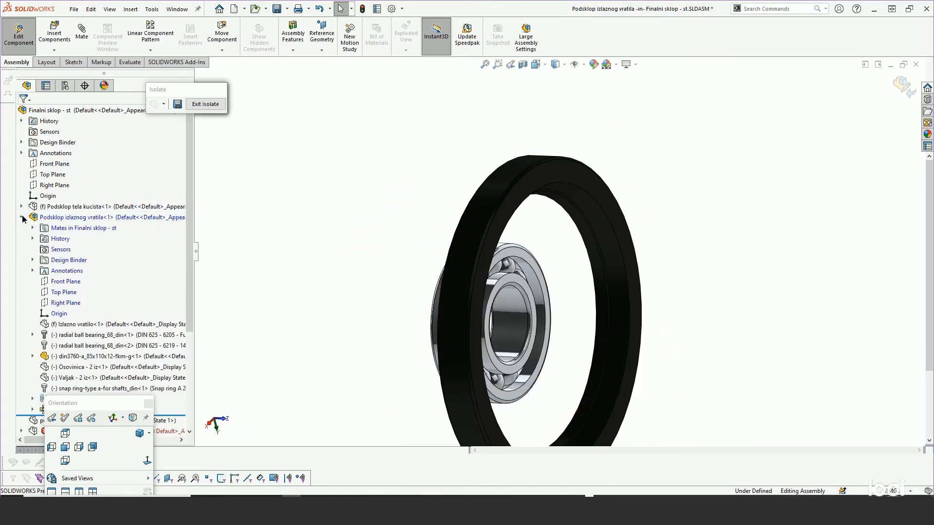
click(22, 218)
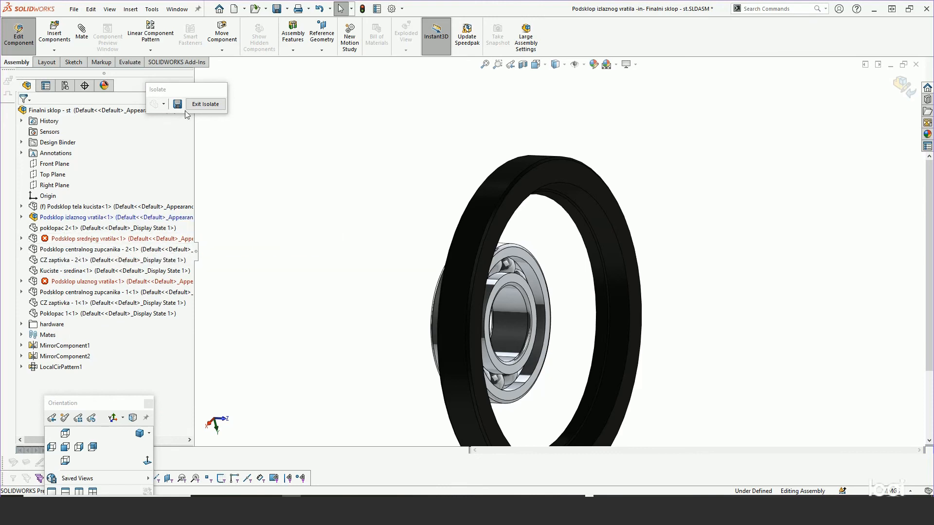
click(76, 239)
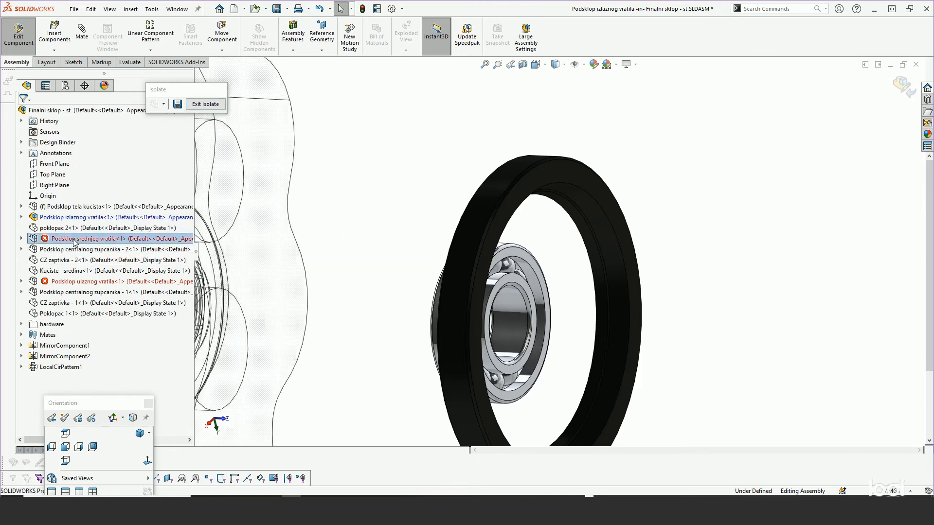
click(72, 282)
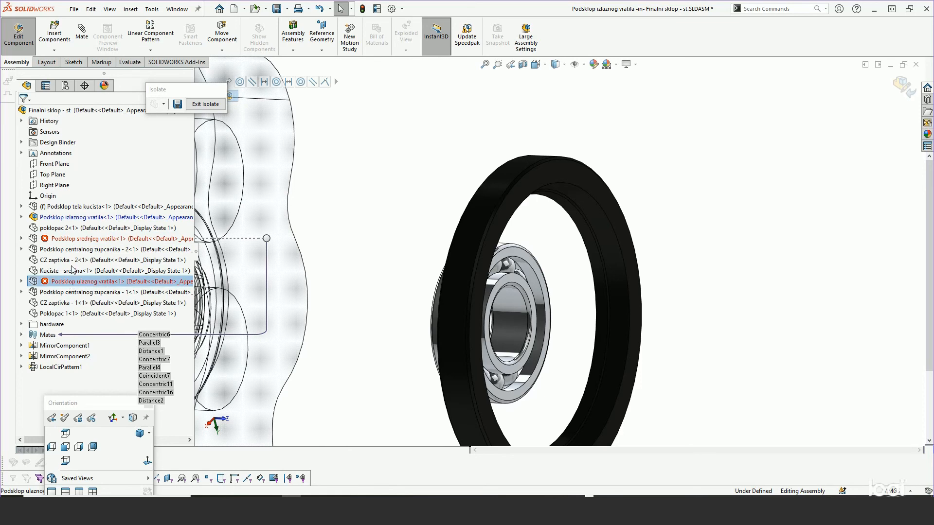
click(205, 104)
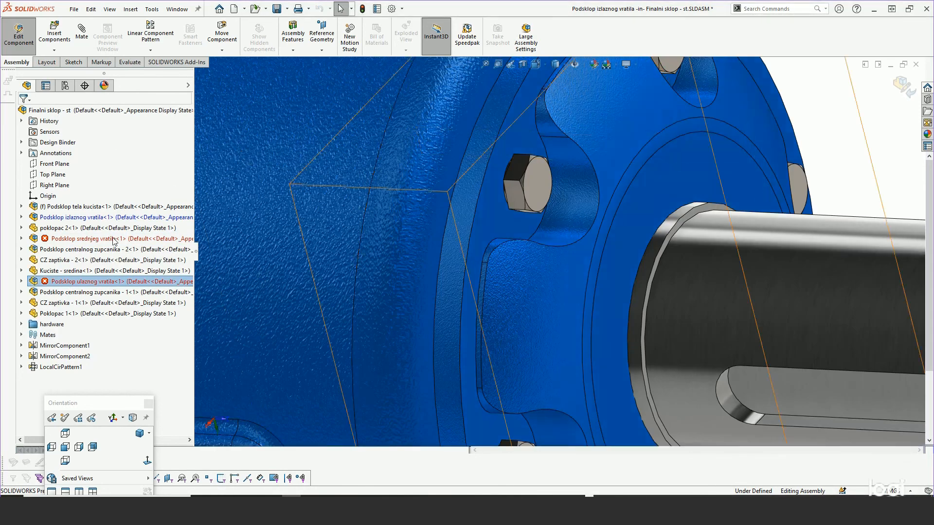
click(82, 239)
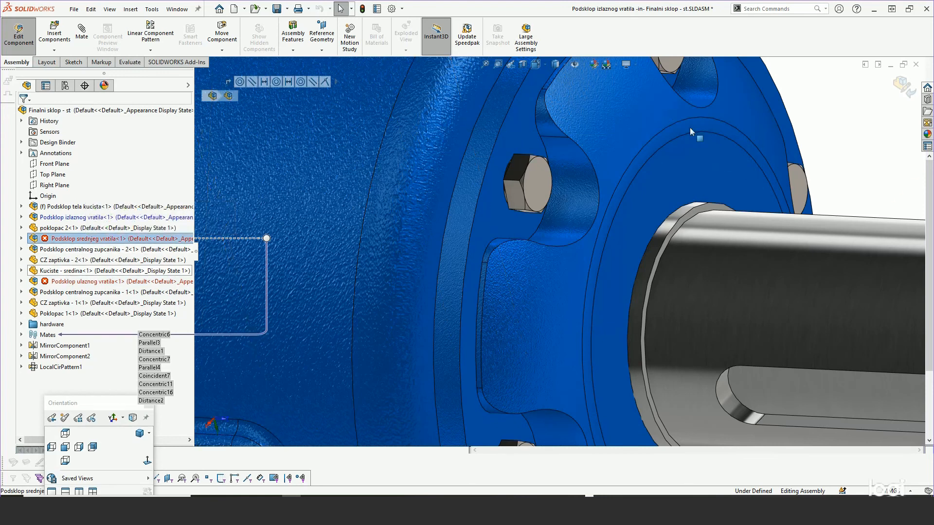
click(903, 87)
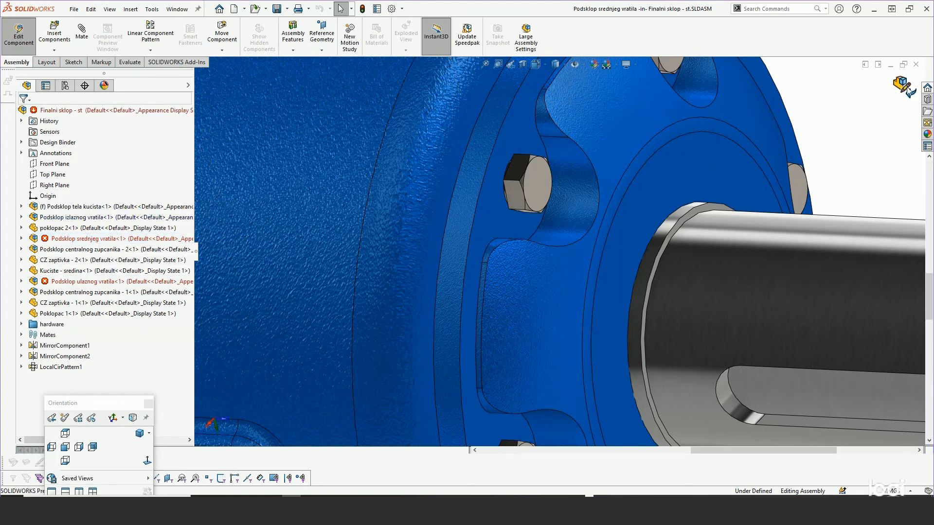
click(905, 88)
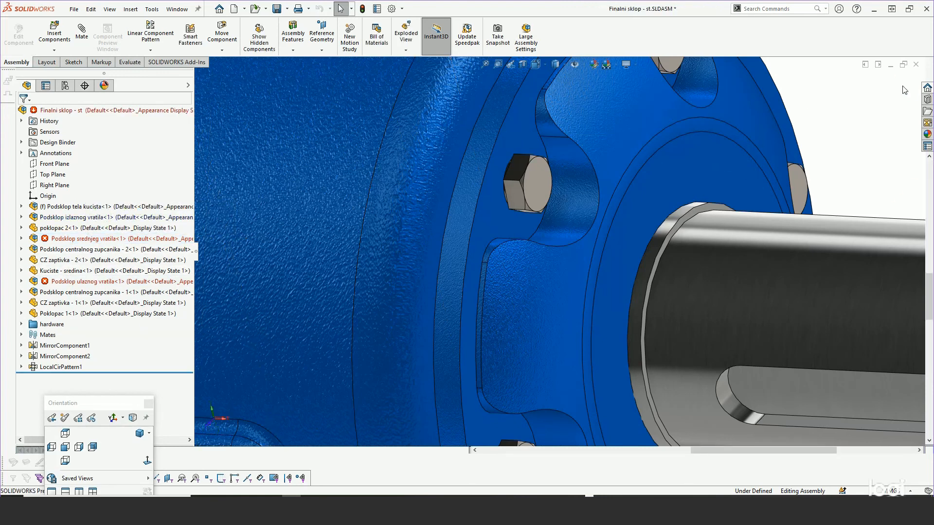
Isolate the two error-marked subassemblies, Podsklop srednjeg vratila and Podsklop ulaznog vratila
click(63, 239)
click(65, 282)
ctrl+click(63, 239)
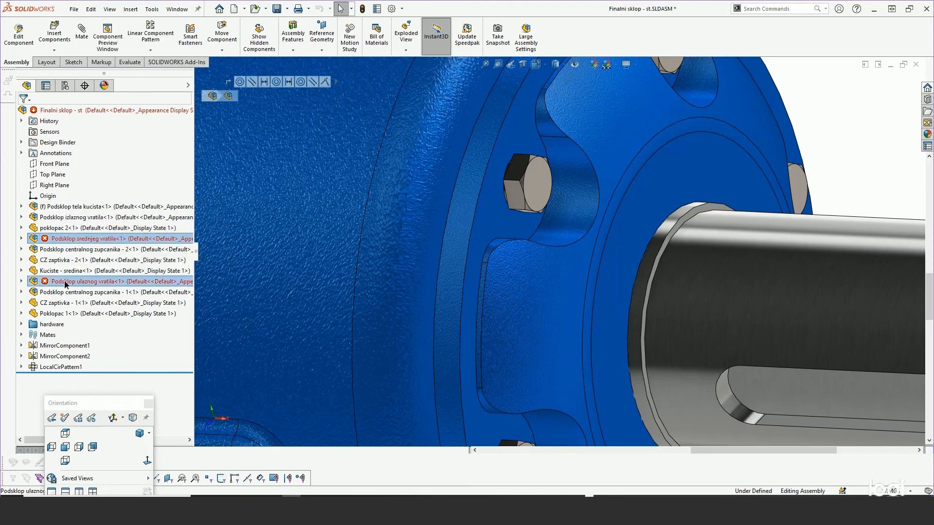
right_click(66, 284)
click(80, 272)
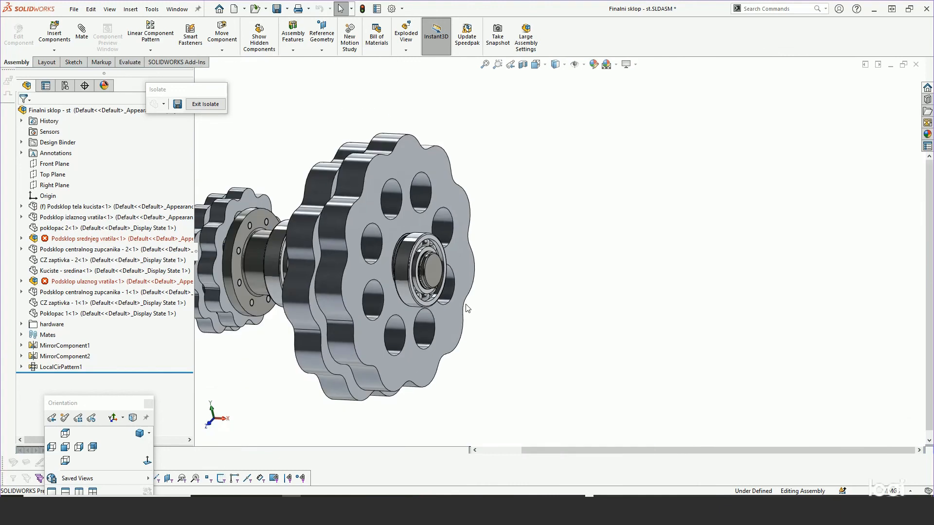
Replace the current isolation with one of only Srednje vratilo and the first radial ball bearing of Podsklop srednjeg vratila
click(21, 238)
click(81, 219)
ctrl+click(82, 249)
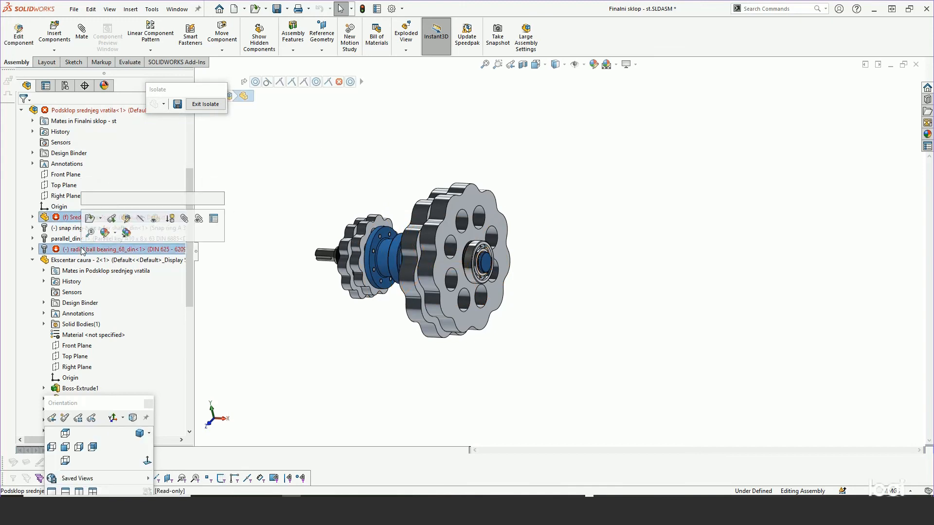
click(205, 103)
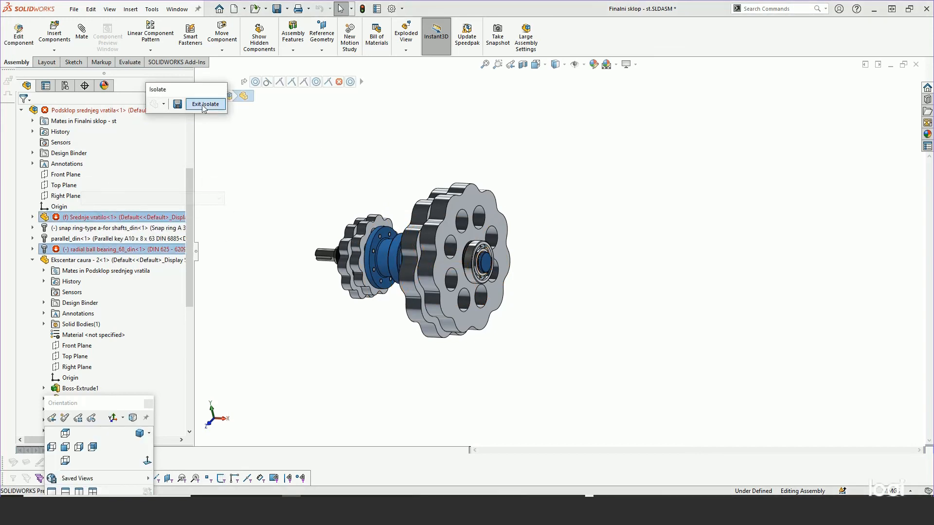
right_click(100, 219)
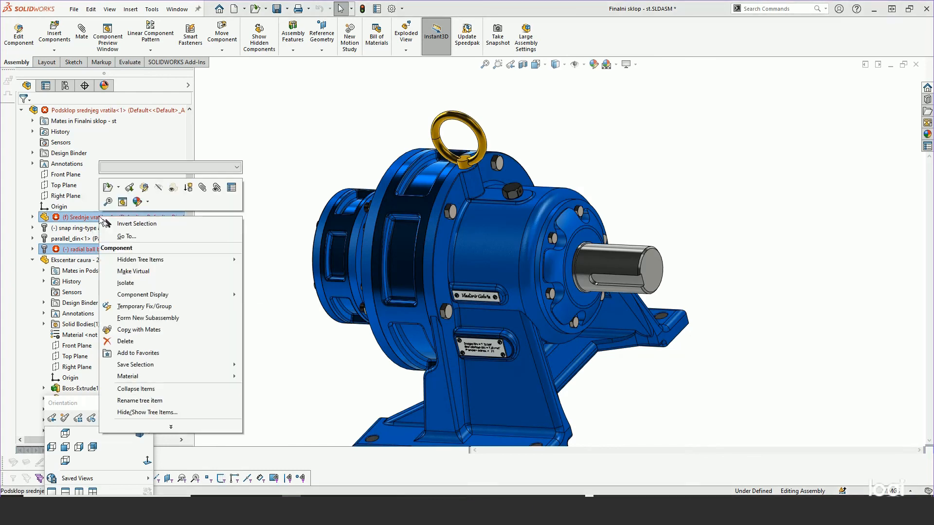
click(130, 287)
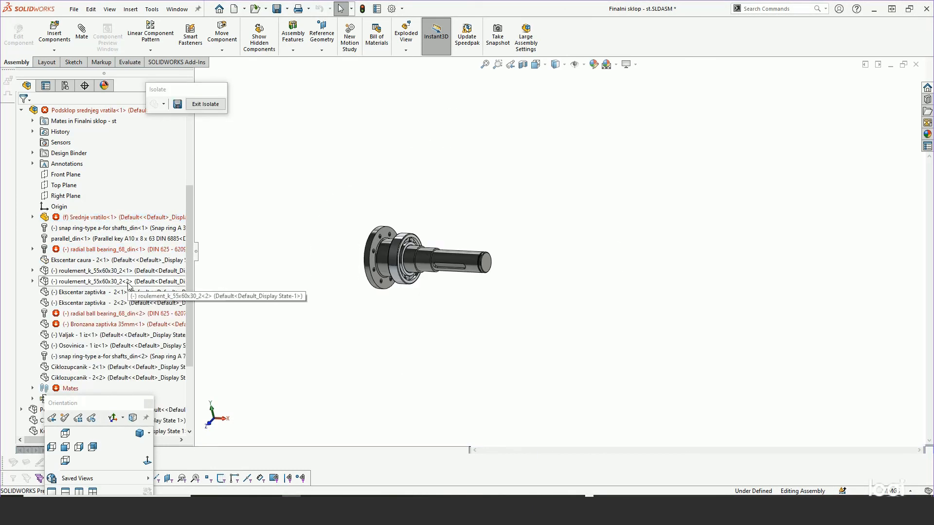
Show the other error-marked parts, the second radial ball bearing and Bronzana zaptivka 35mm, alongside the isolated shaft
middle_drag(350, 229, 370, 266)
drag(189, 252, 191, 271)
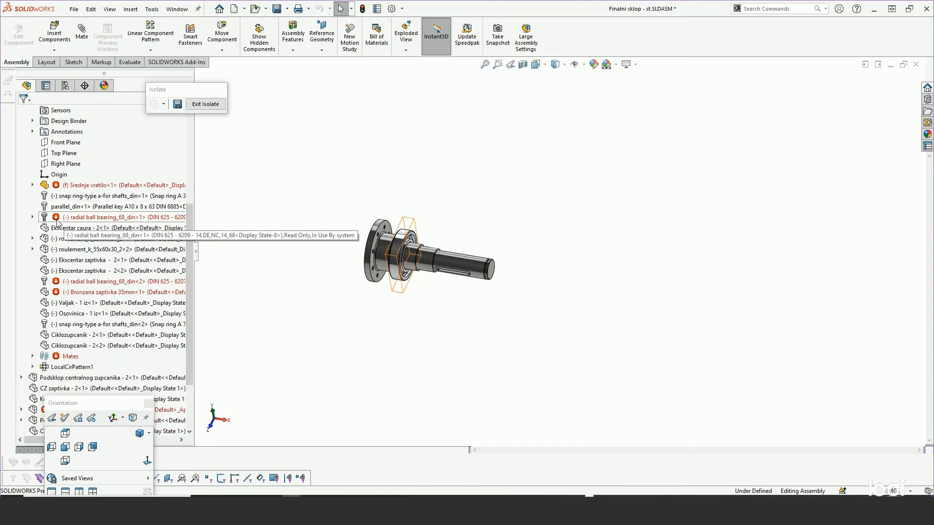
click(81, 220)
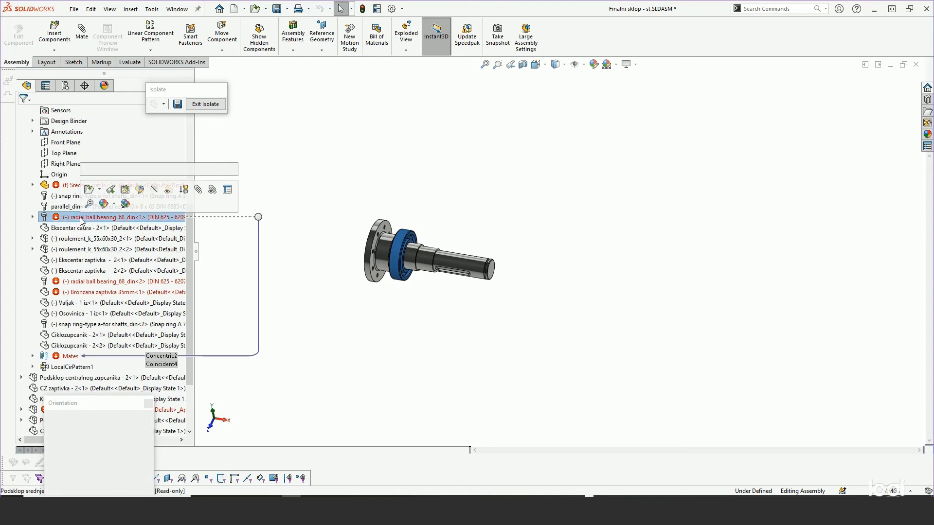
click(86, 282)
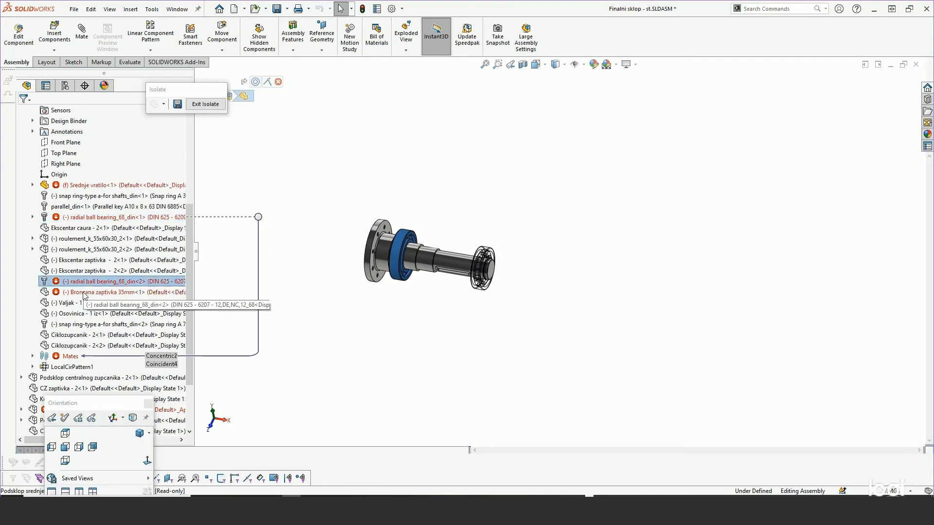
click(80, 284)
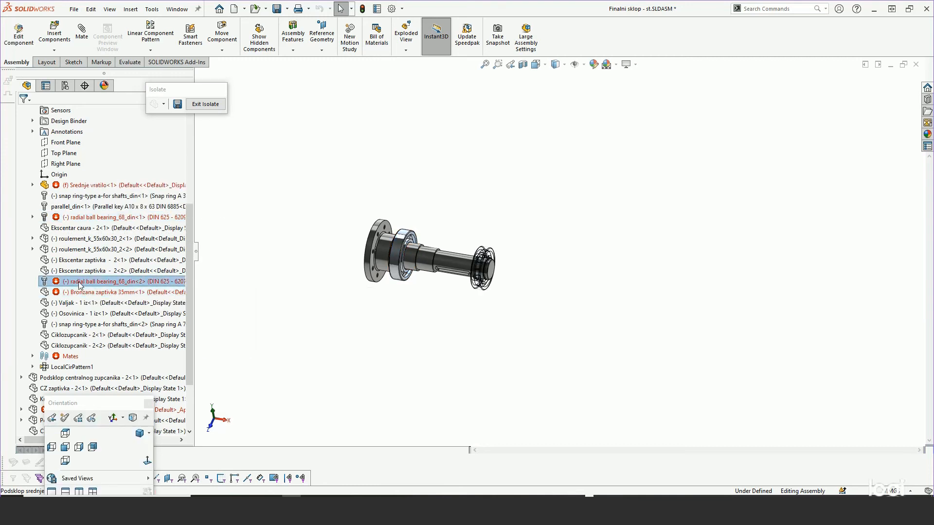
ctrl+click(80, 292)
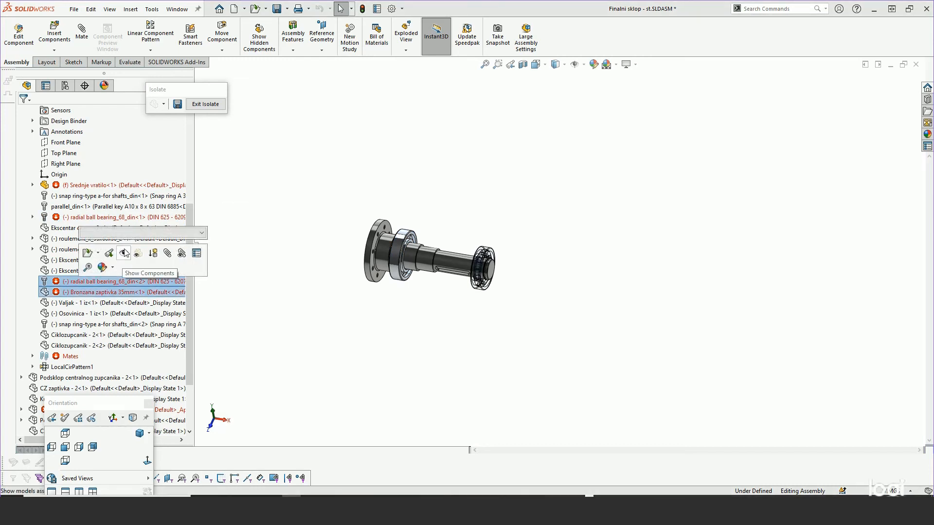
click(124, 254)
click(248, 280)
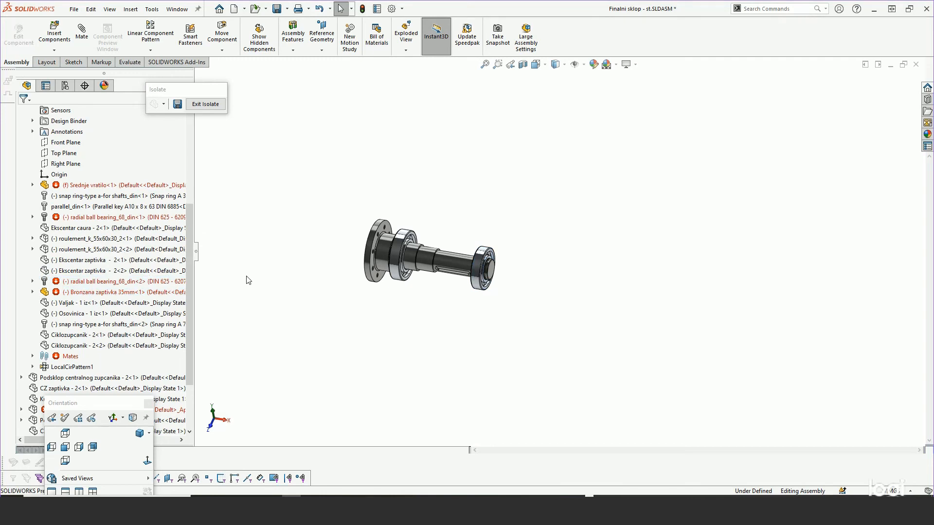
Open Srednje vratilo's failing Coincident4 mate to the first radial ball bearing for editing and inspect its referenced faces
click(33, 185)
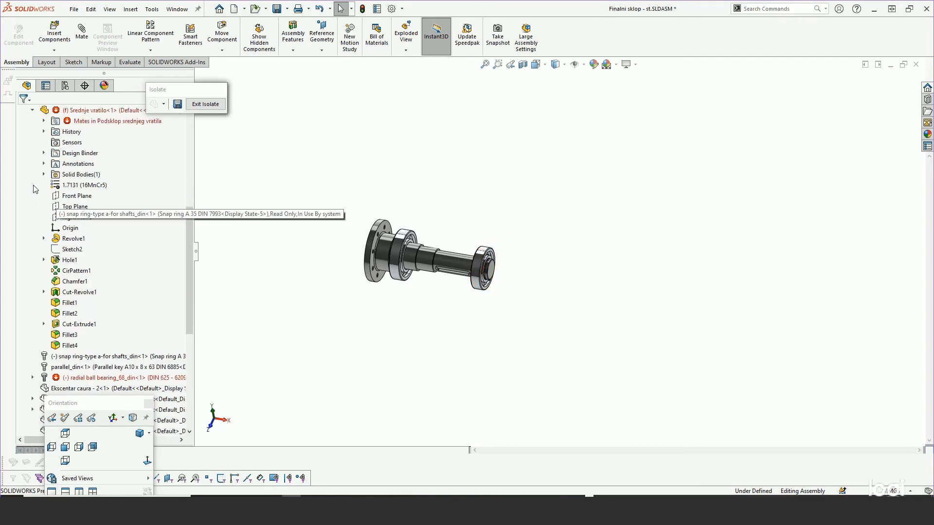
click(44, 121)
click(99, 196)
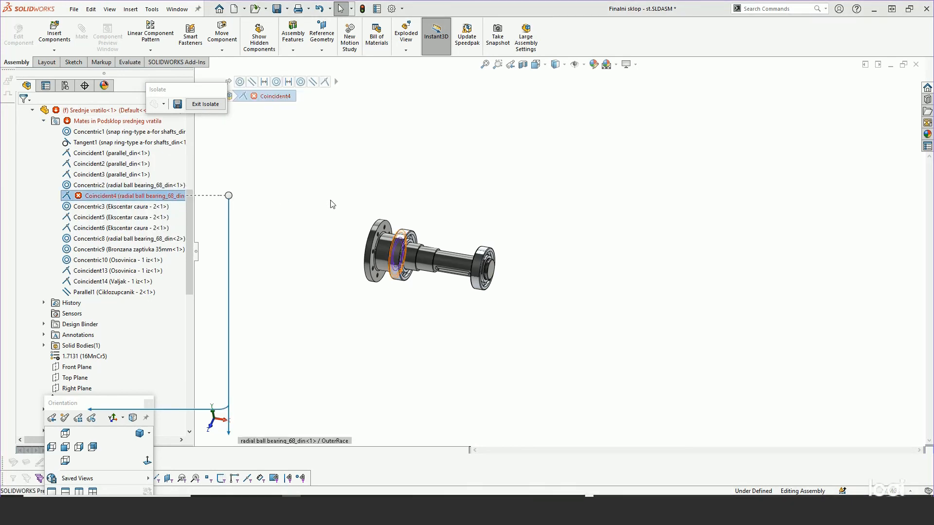
scroll(384, 246, up, 5)
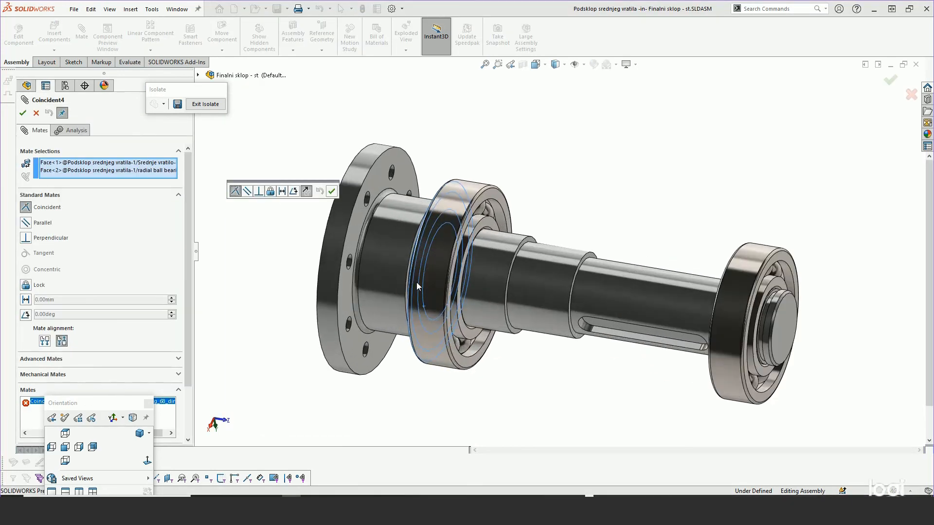
scroll(417, 286, up, 3)
scroll(410, 213, up, 3)
middle_drag(410, 213, 413, 276)
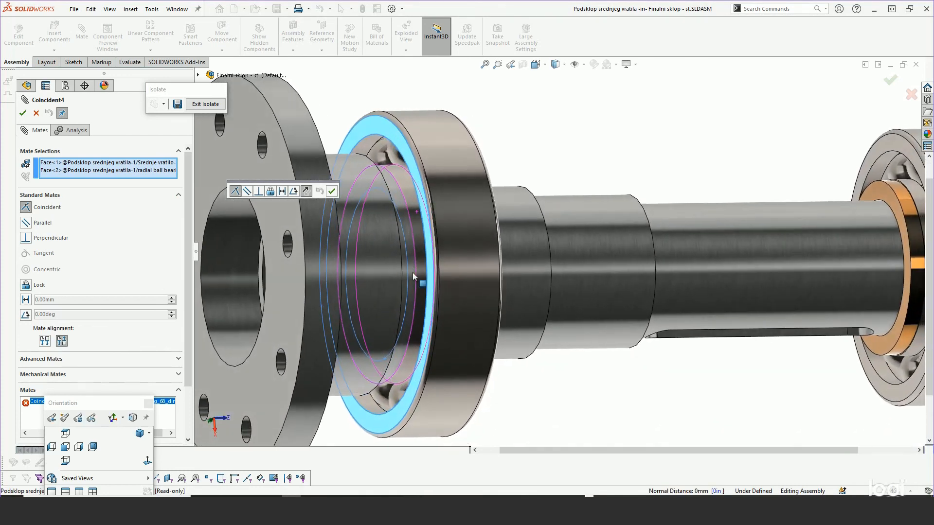
Remove the radial ball bearing's outer race face from the Coincident4 mate selections
click(94, 170)
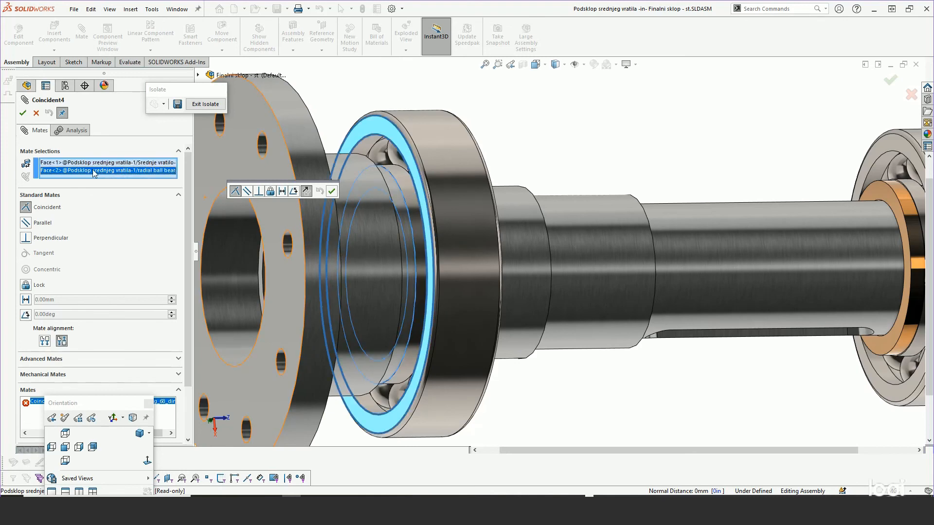
right_click(94, 173)
click(116, 188)
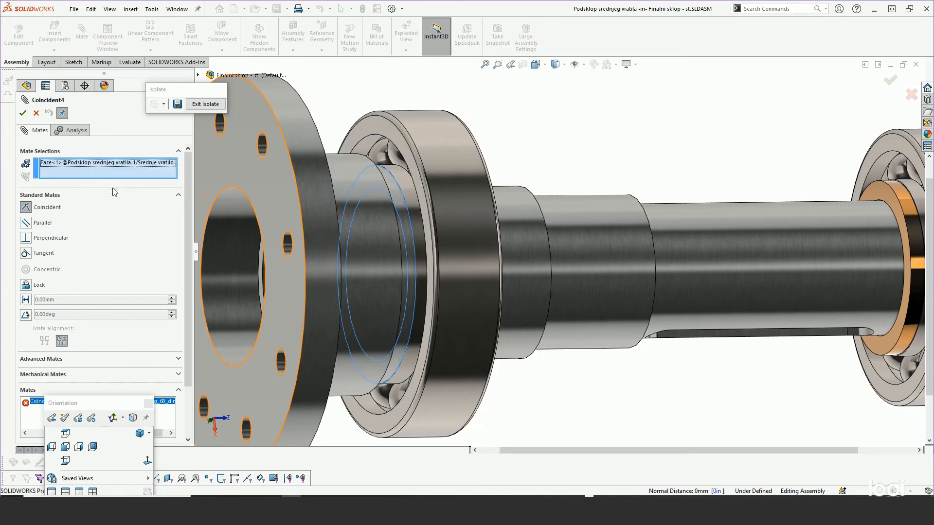
Try to pick a hidden radial ball bearing face as the second reference of the Coincident4 mate
right_click(397, 194)
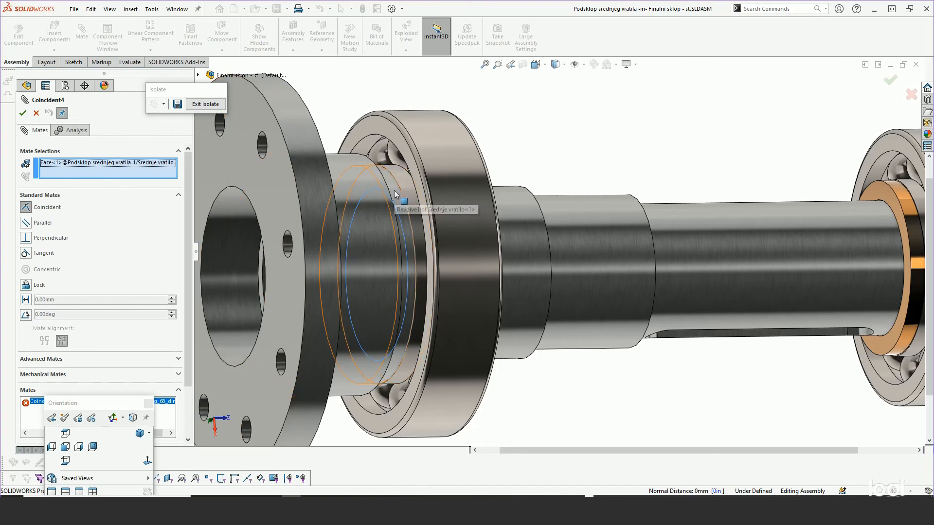
click(424, 233)
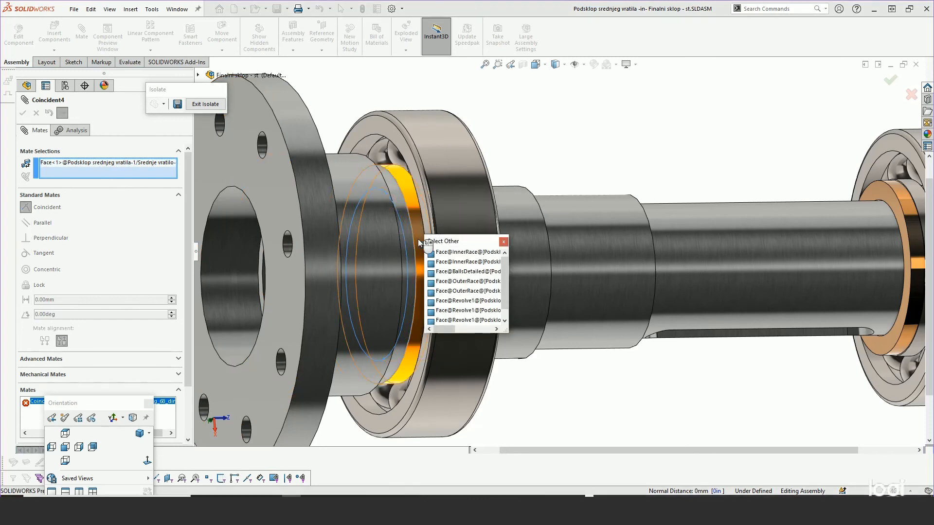
click(442, 254)
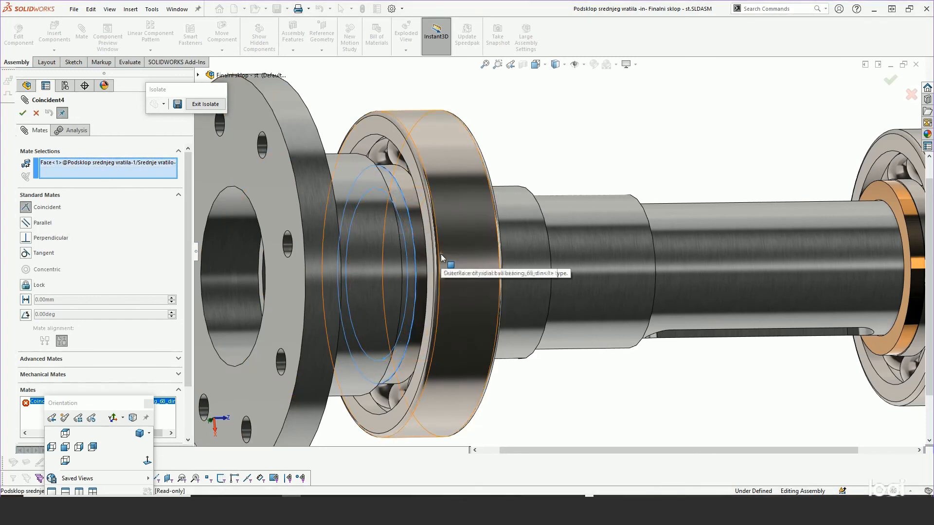
right_click(395, 194)
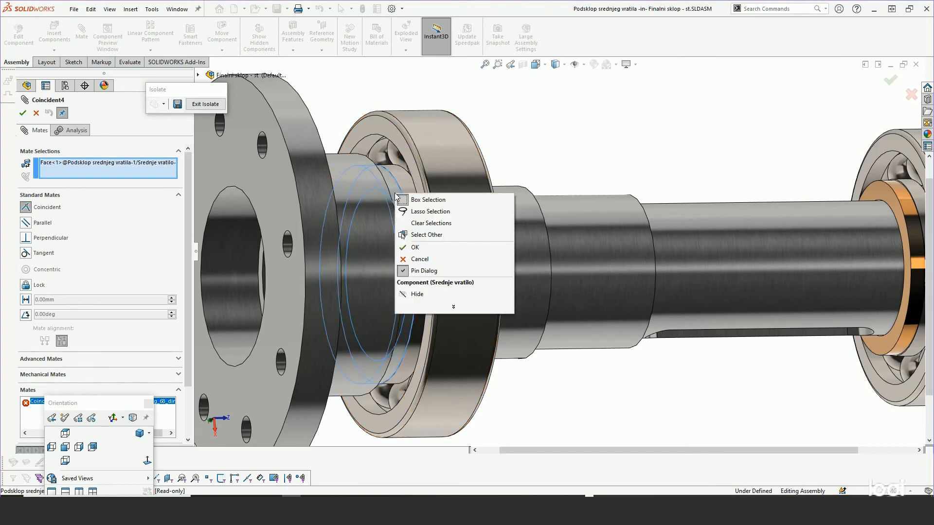
click(425, 235)
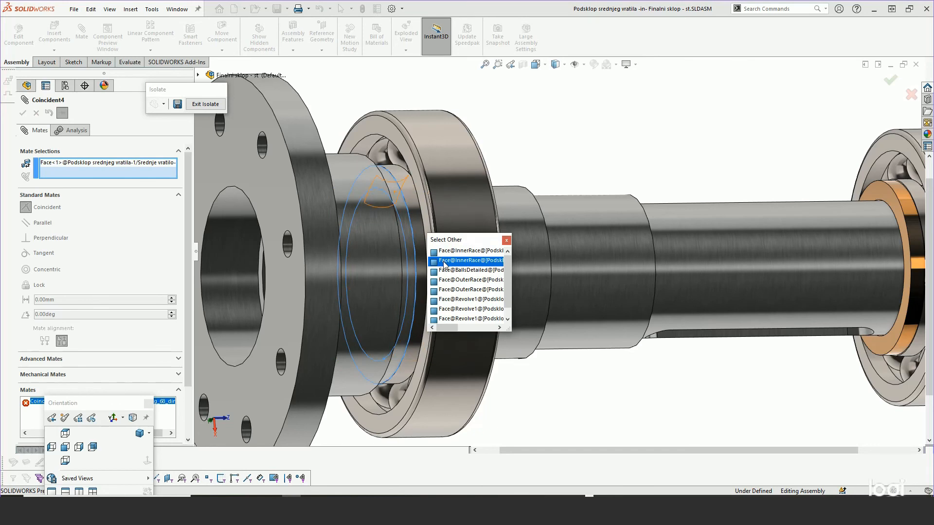
click(443, 263)
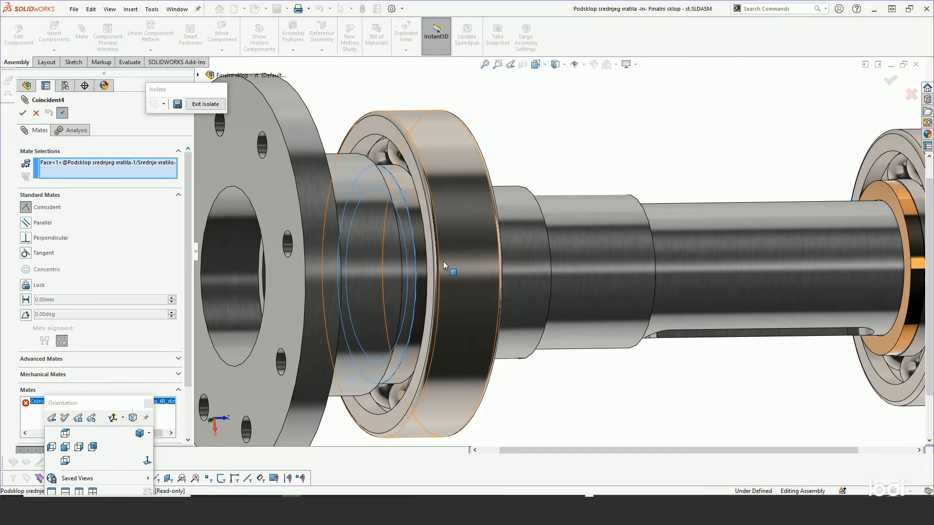
right_click(393, 196)
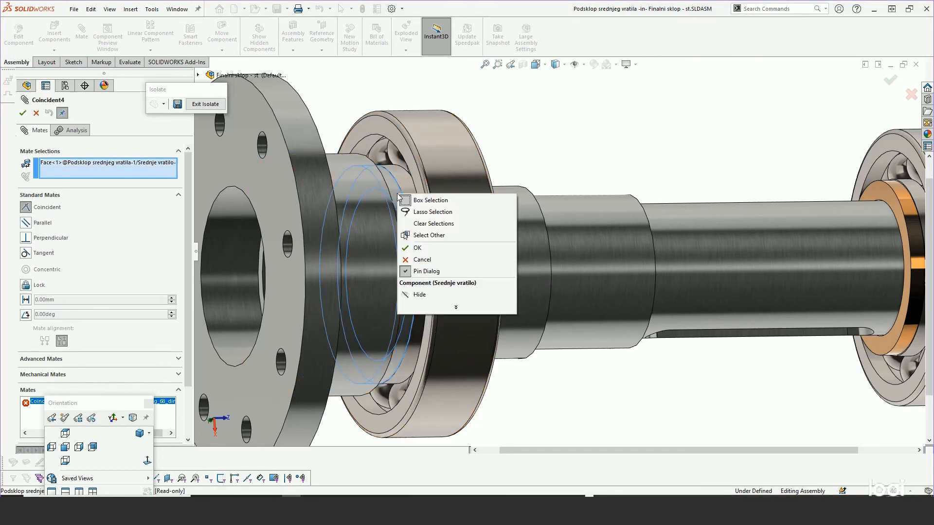
click(425, 235)
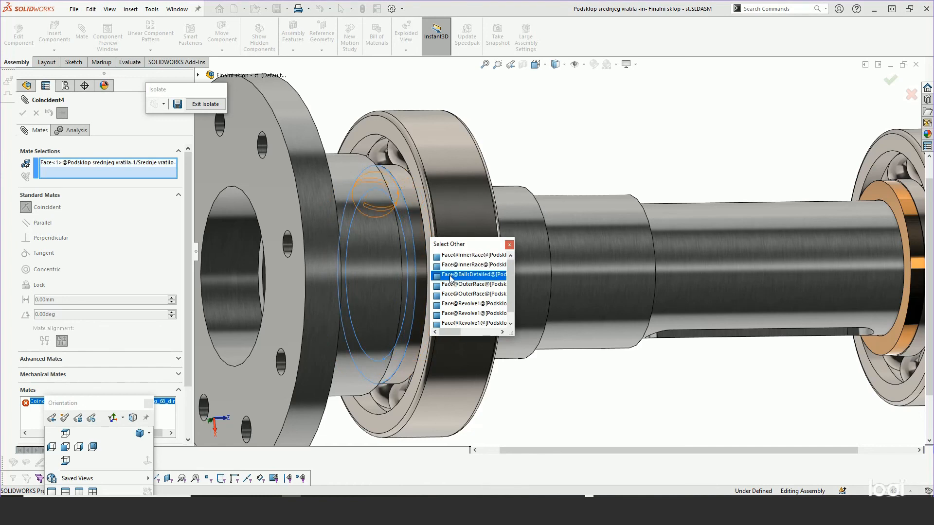
click(450, 304)
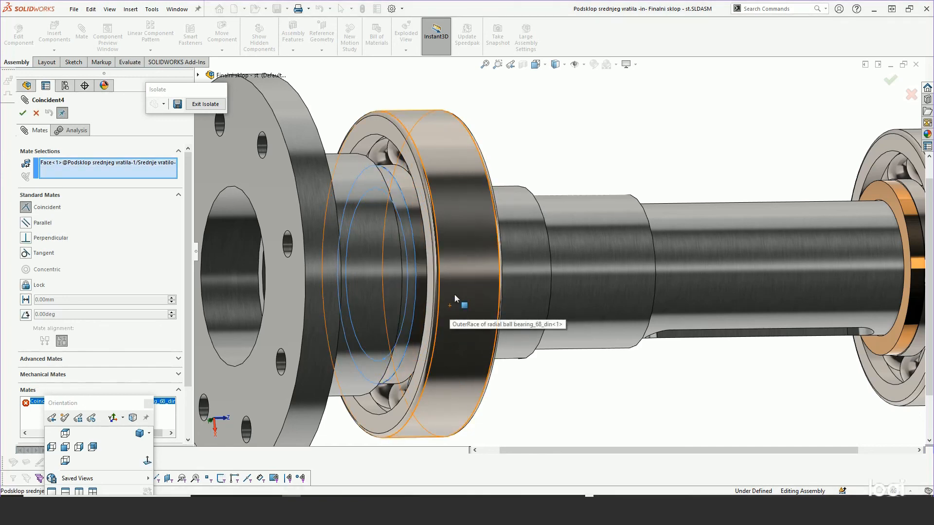
Mate the Srednje vratilo face to the inner circular edge of the first bearing's outer race in Coincident4 and accept the mate
click(60, 168)
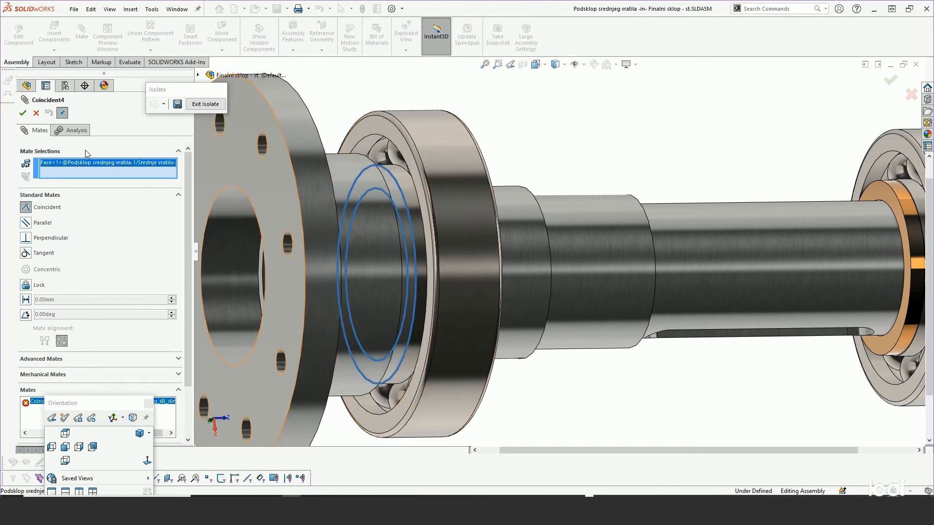
click(367, 141)
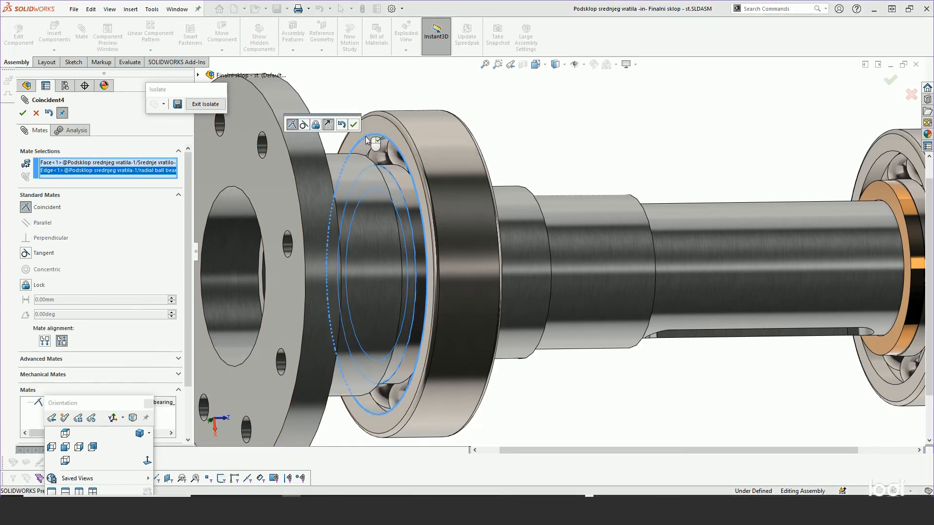
click(354, 126)
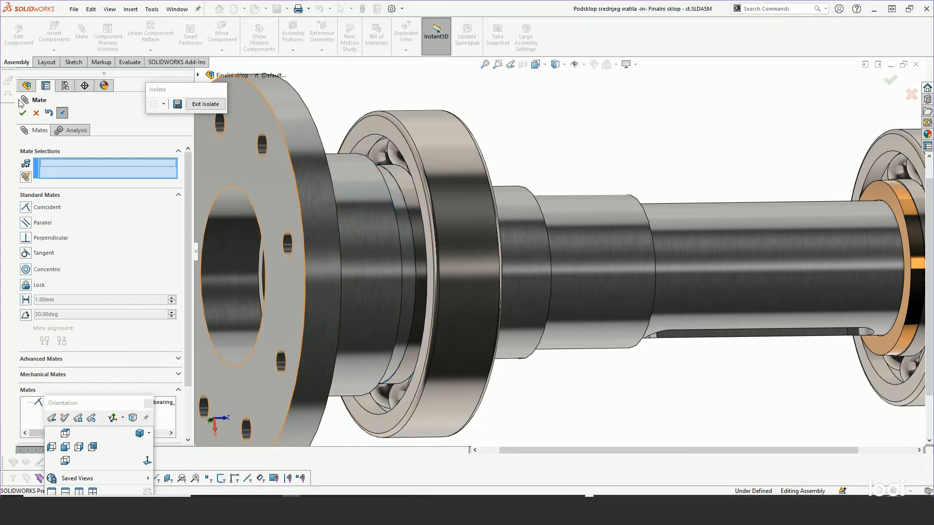
click(23, 114)
Preview a section through the shaft and bearings along the Right Plane to inspect the bearing seat, and leave without keeping it
key(f)
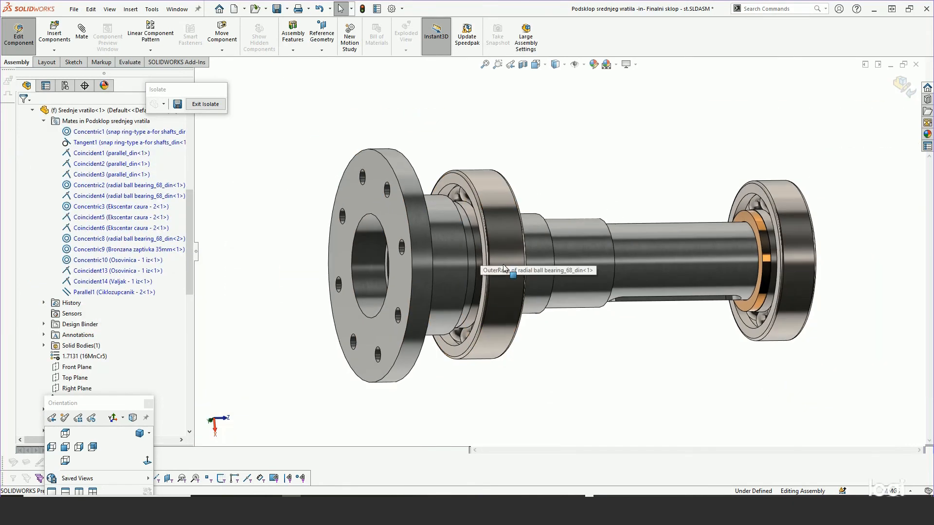
middle_drag(495, 237, 479, 228)
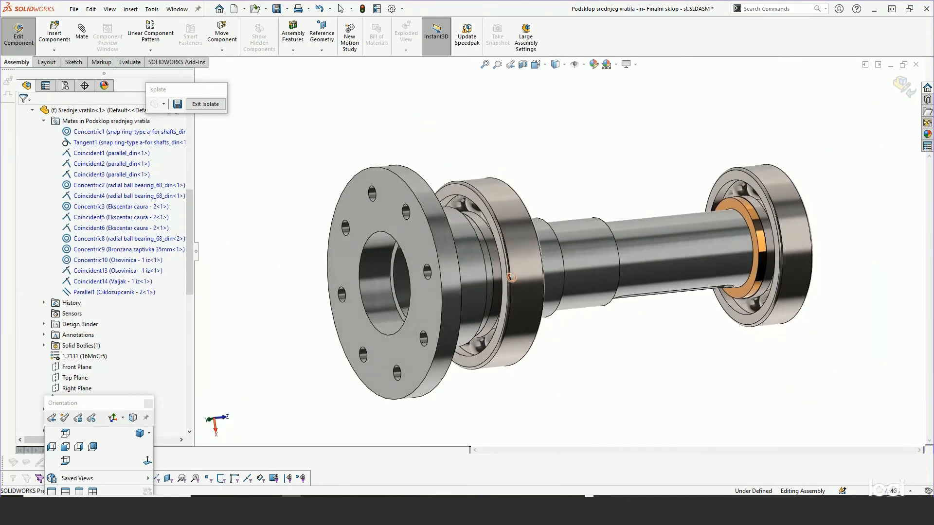
click(522, 66)
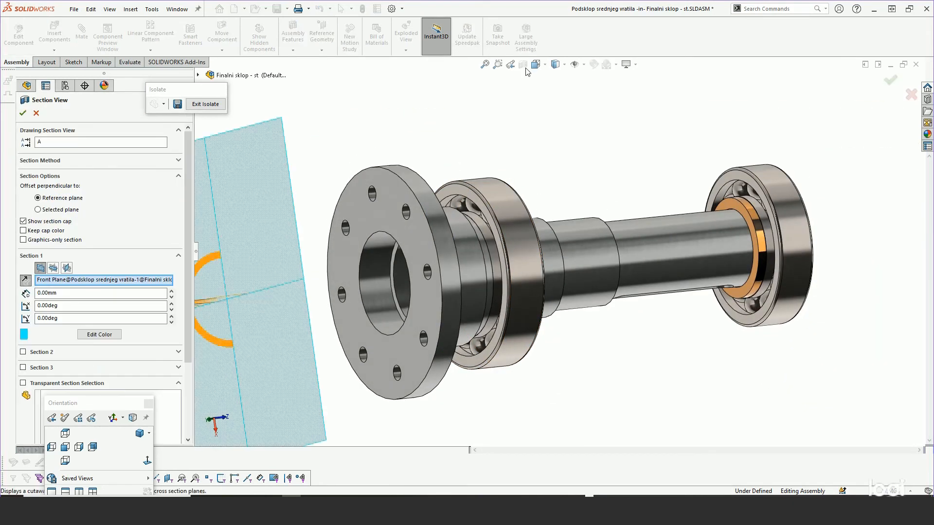
click(66, 269)
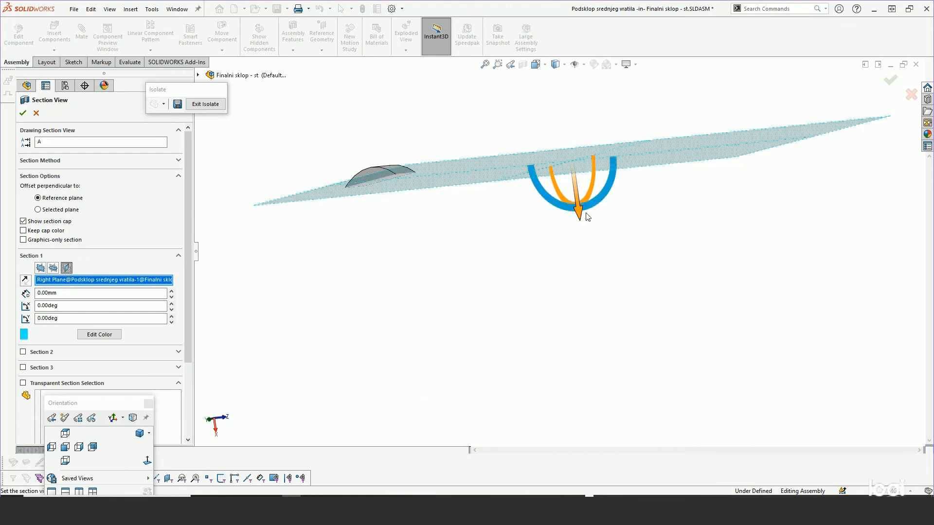
drag(582, 217, 588, 283)
middle_drag(588, 282, 463, 219)
scroll(451, 212, down, 5)
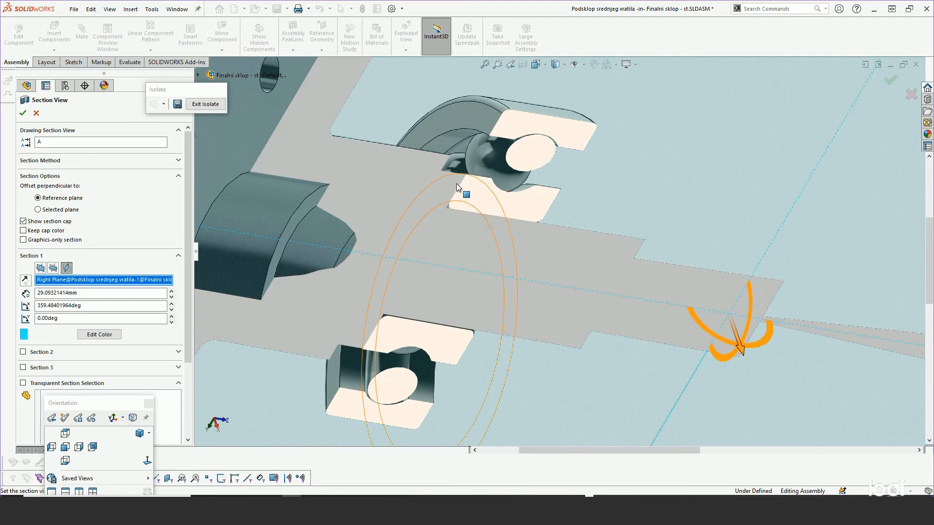
click(36, 115)
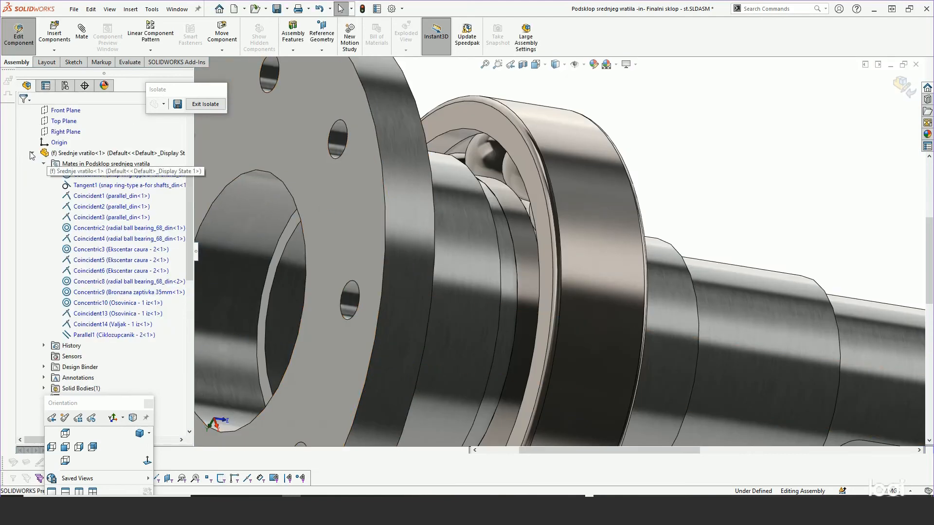
Finish editing Podsklop srednjeg vratila and isolate it together with Podsklop ulaznog vratila in the top-level assembly
click(69, 155)
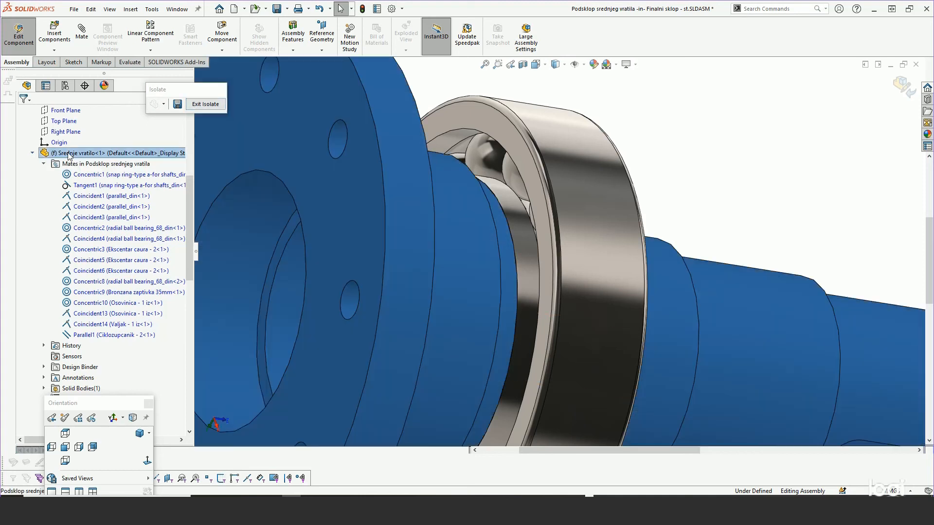
click(903, 86)
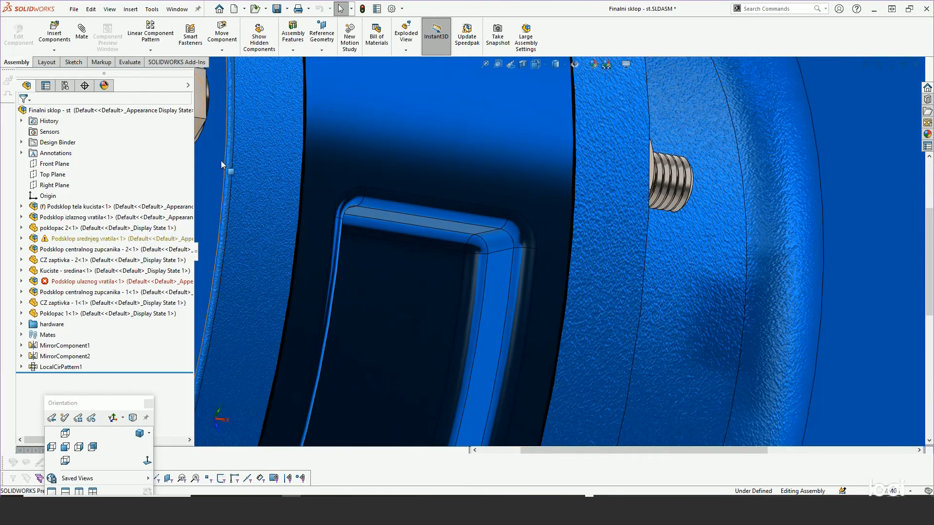
click(56, 239)
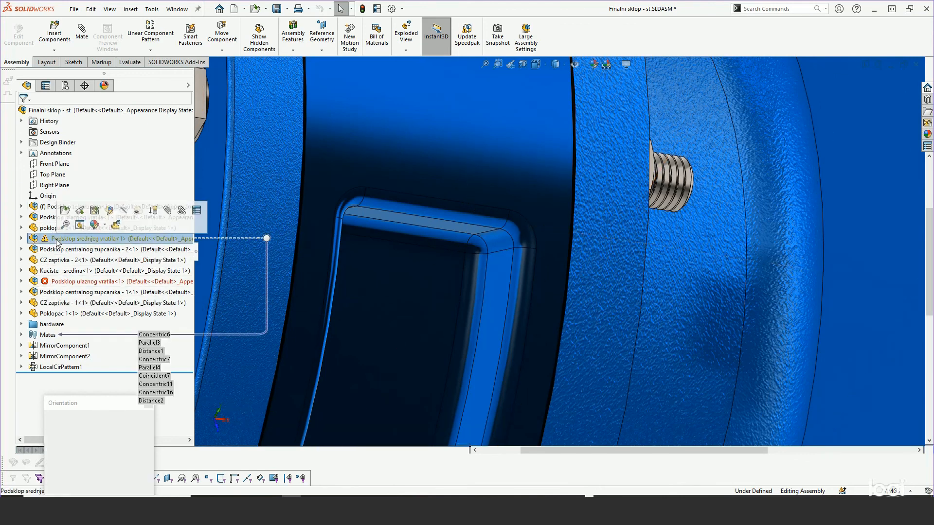
ctrl+click(70, 282)
right_click(69, 283)
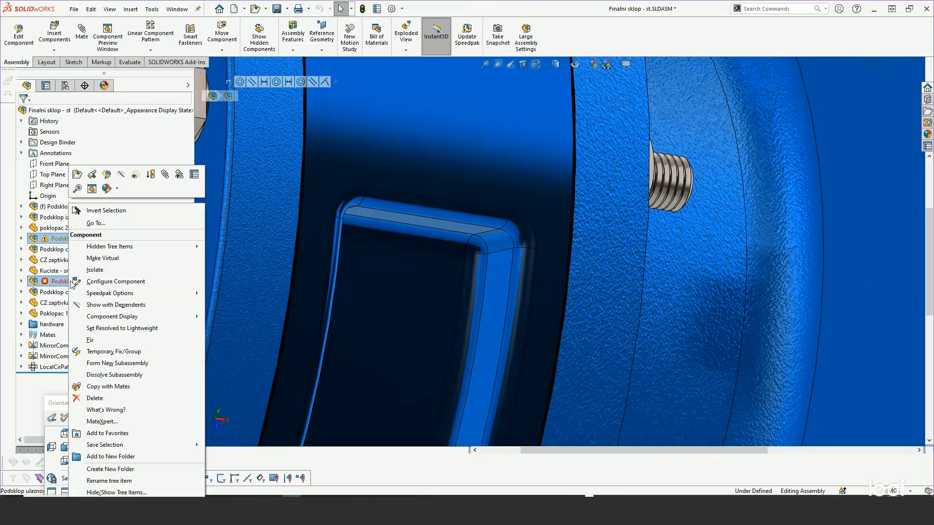
click(100, 271)
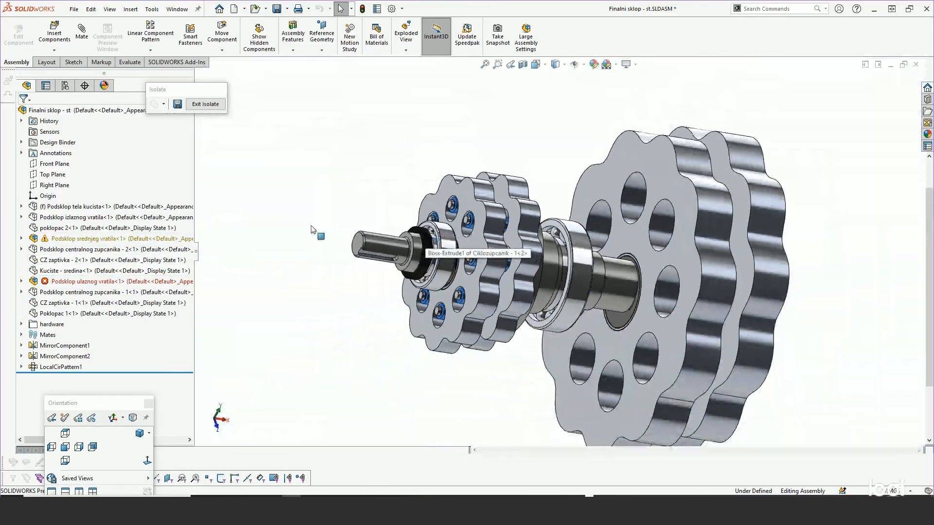
click(21, 238)
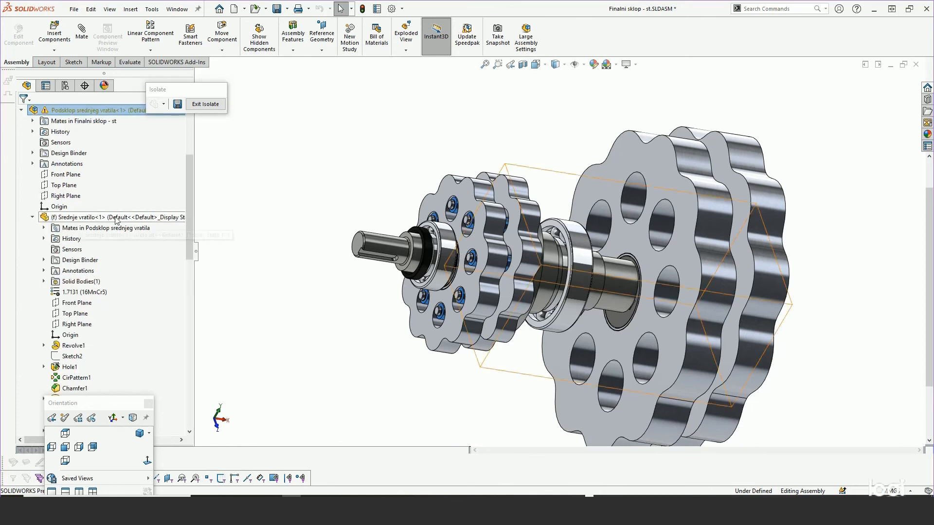
mouse_move(191, 205)
mouse_down()
mouse_move(200, 386)
mouse_move(195, 195)
mouse_up()
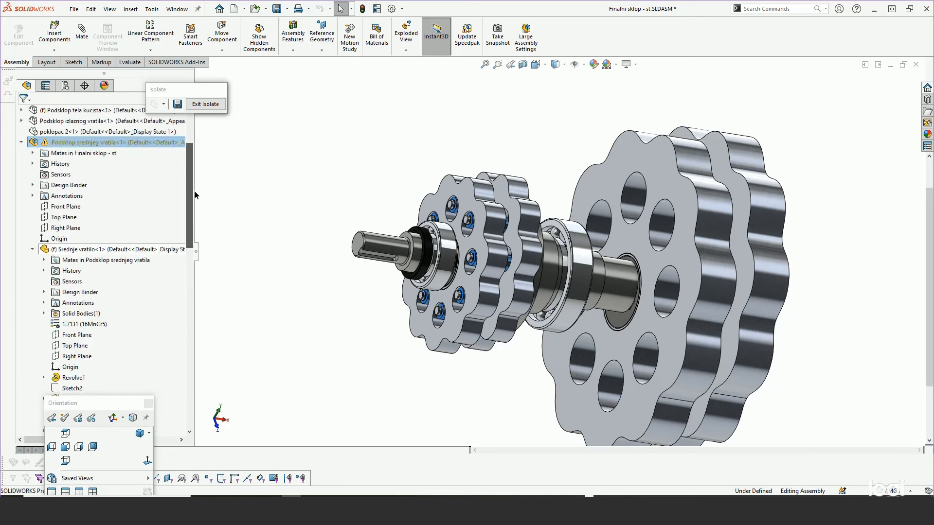
click(20, 143)
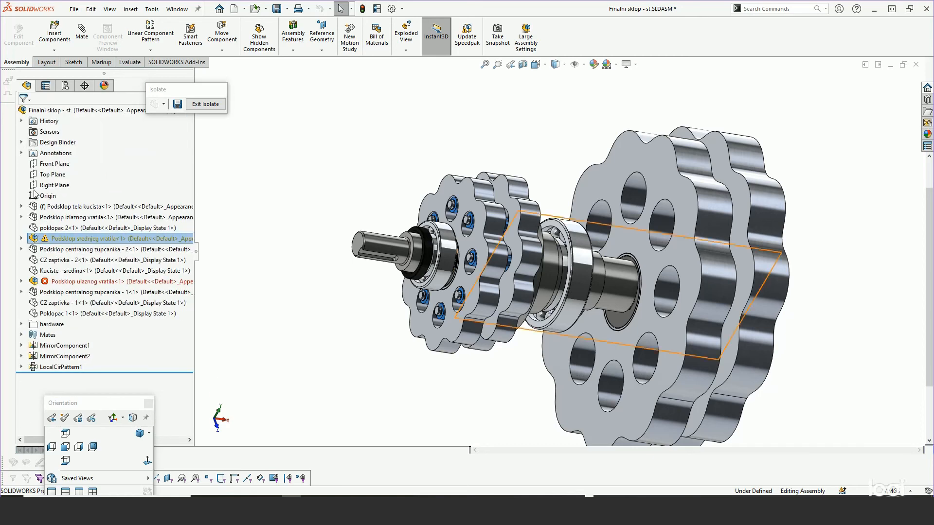
Isolate only Podsklop ulaznog vratila's error-marked parts: Bronzana zaptivka 20mm and 25mm, the din3760-a_30x40x7 seal and both radial ball bearings
click(61, 282)
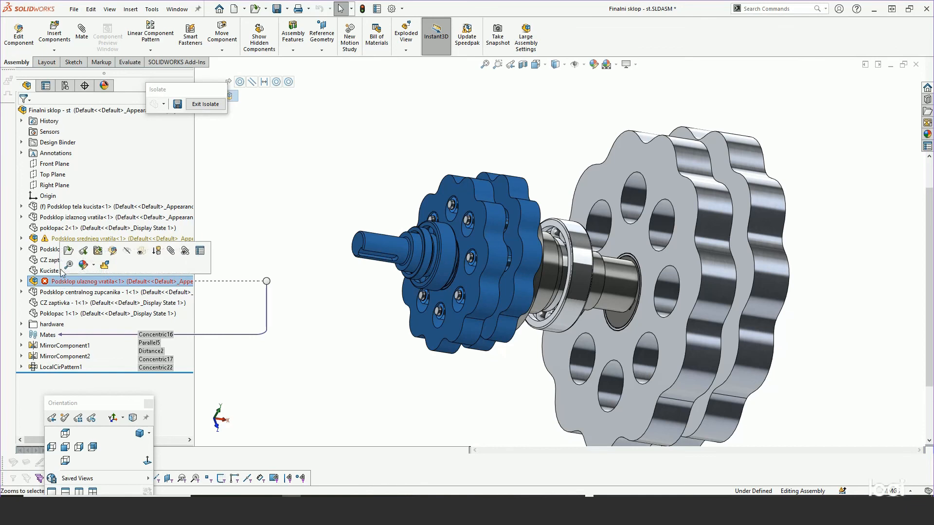
click(21, 281)
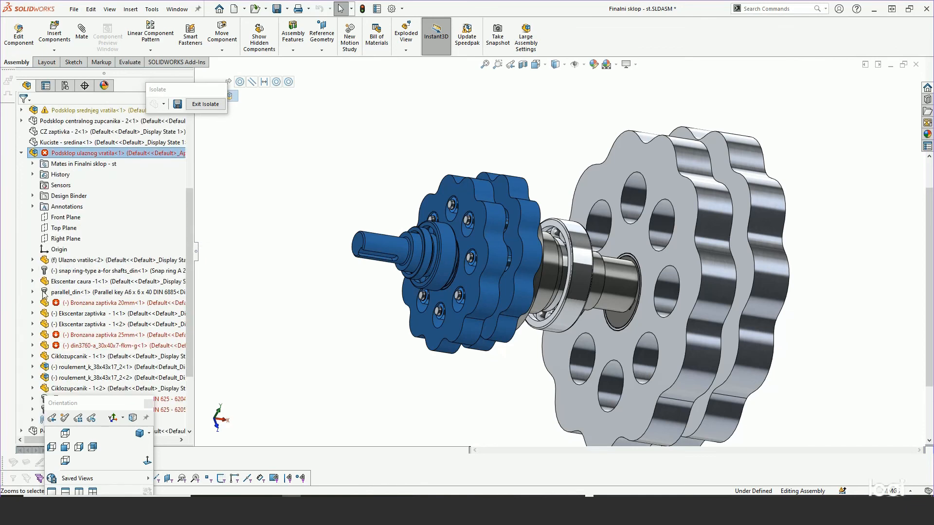
click(87, 303)
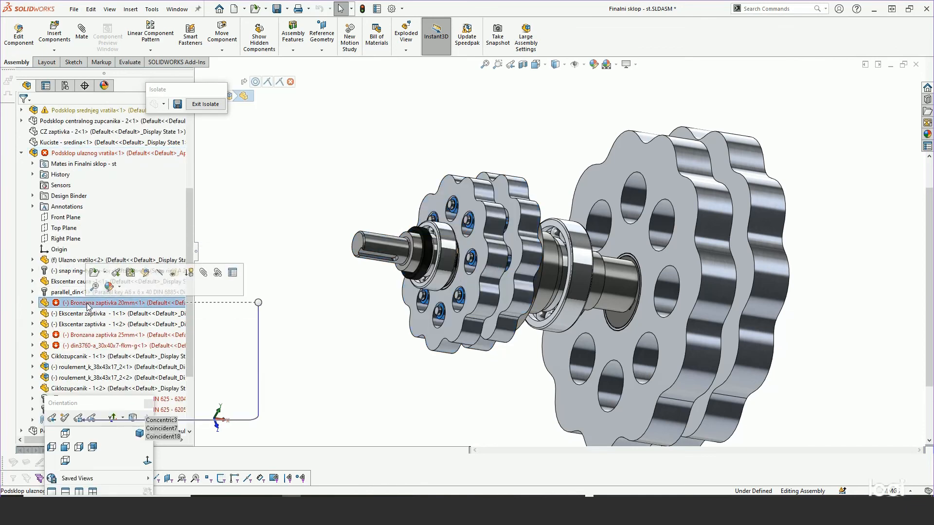
ctrl+click(90, 335)
ctrl+click(90, 345)
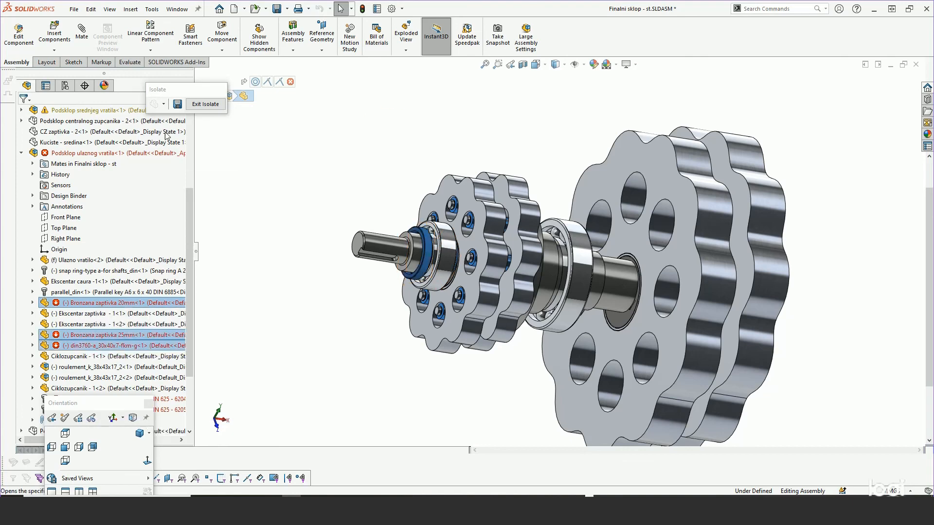
click(206, 104)
scroll(130, 335, down, 3)
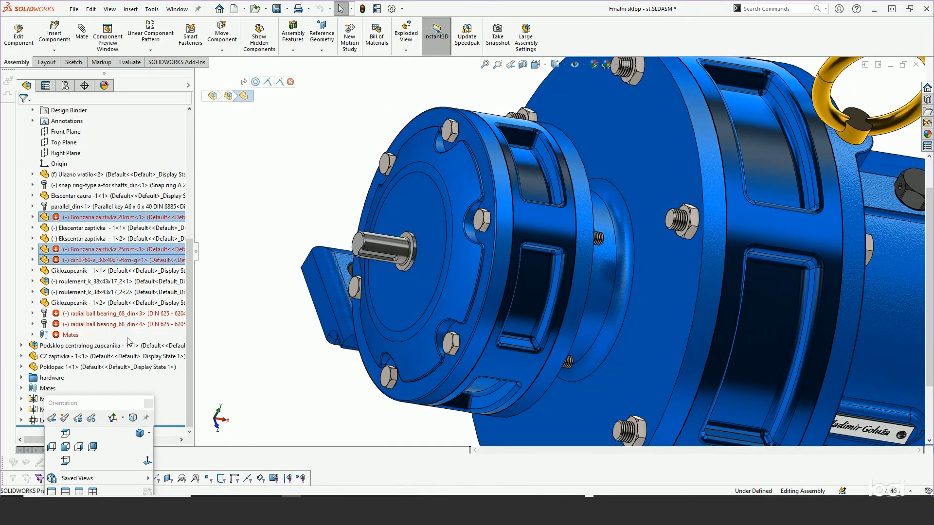
ctrl+click(88, 313)
ctrl+click(85, 324)
right_click(85, 324)
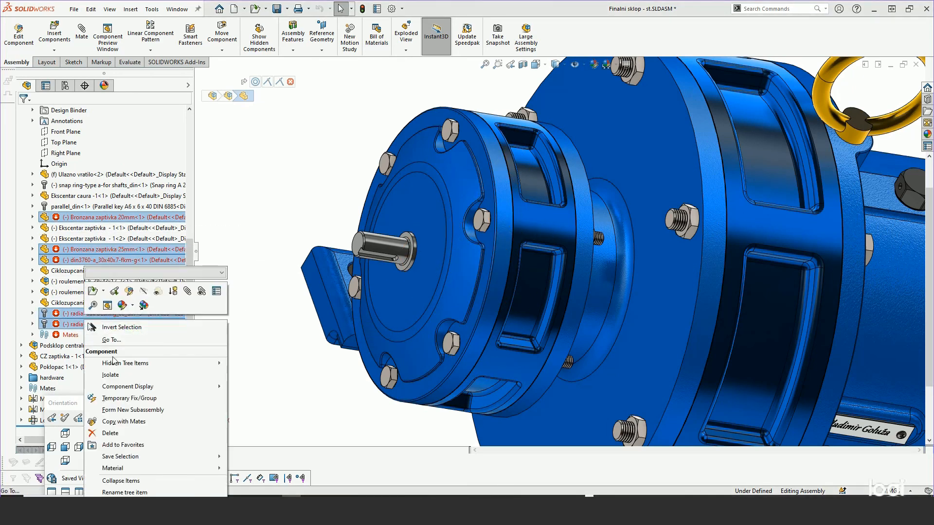
click(112, 375)
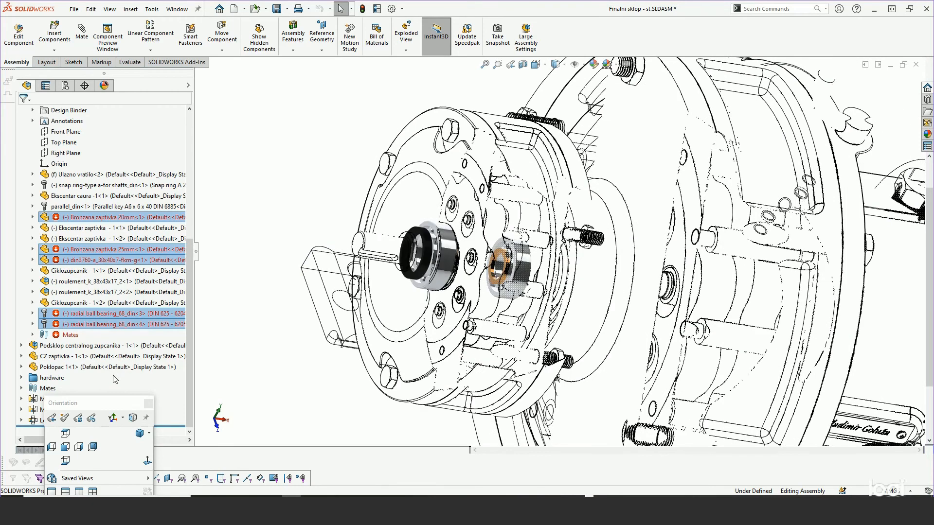
In Bronzana zaptivka 20mm's Coincident18 mate, replace the bearing face with the inner circular edge of the bearing's outer race and accept the mate
click(32, 217)
click(44, 228)
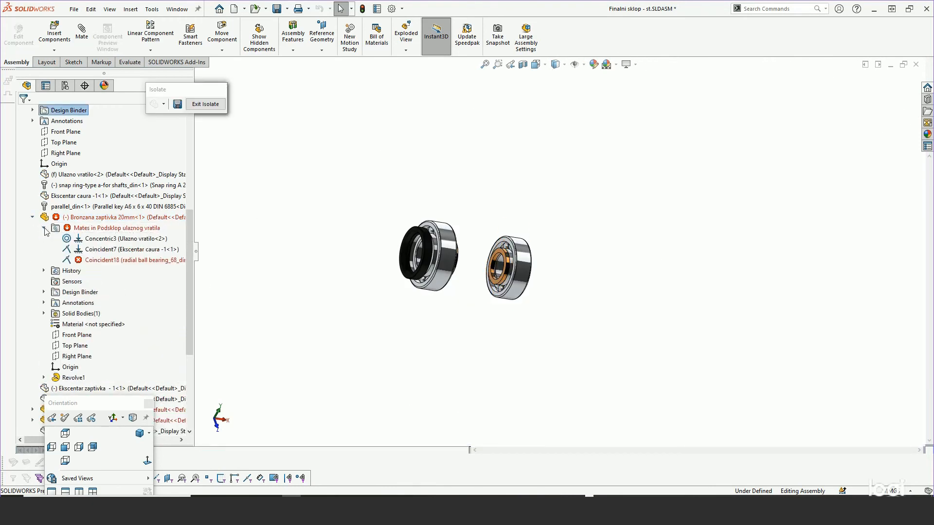
click(101, 260)
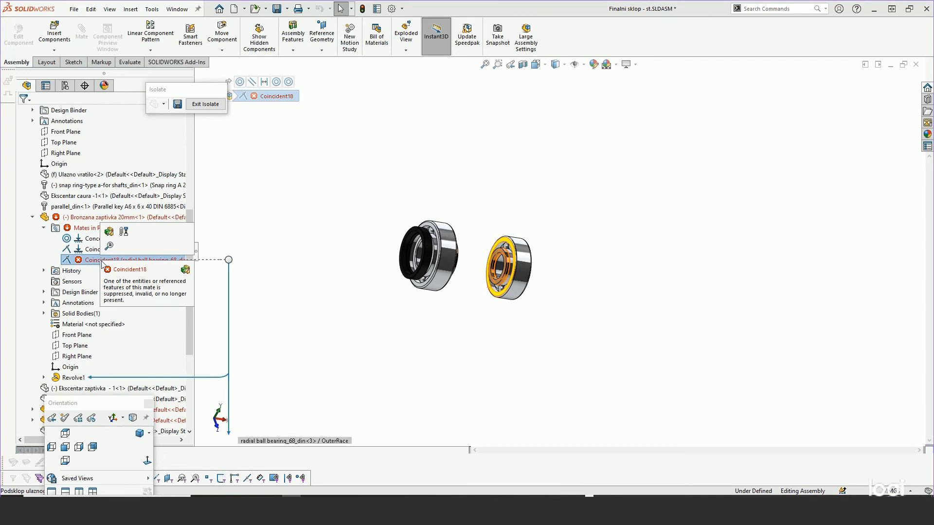
click(110, 235)
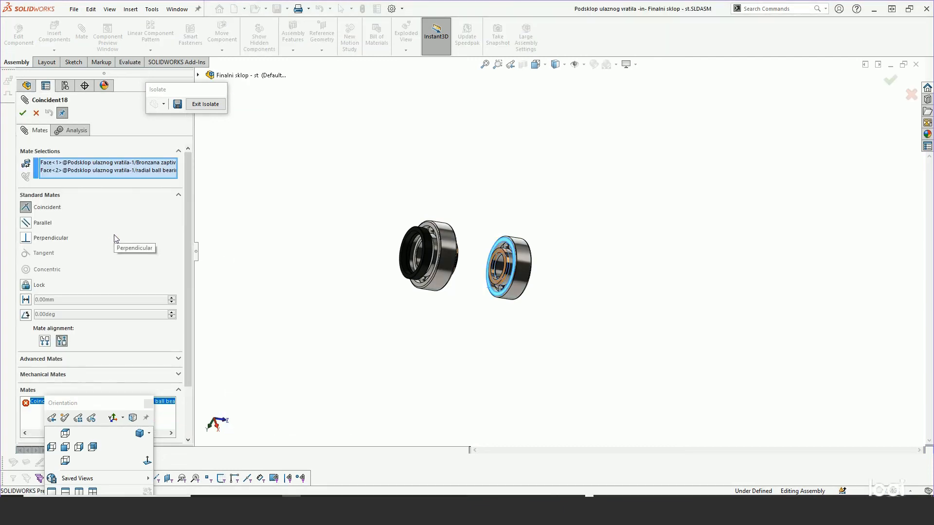
scroll(509, 237, down, 8)
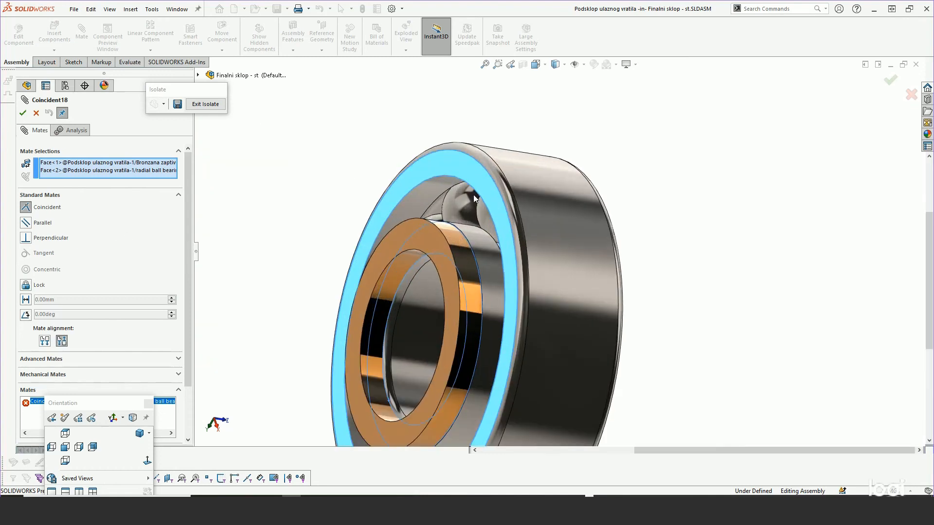
click(101, 164)
click(95, 171)
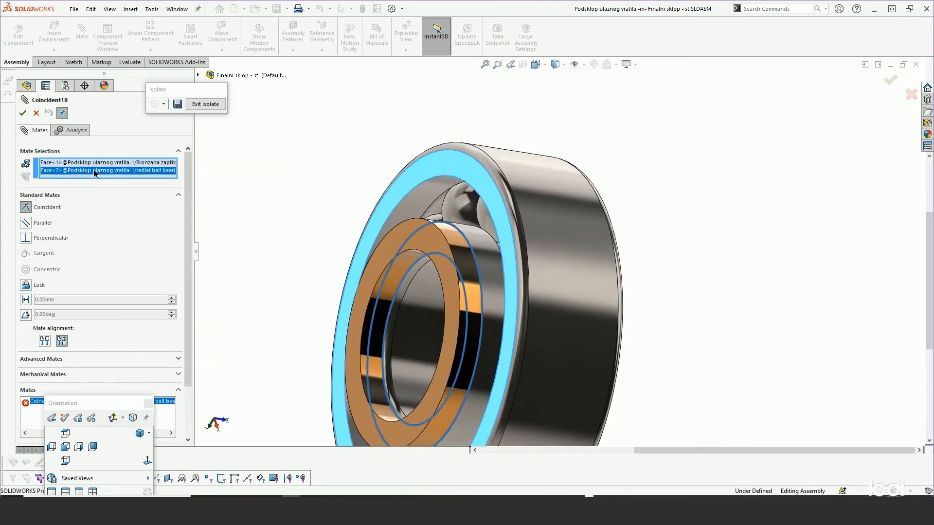
right_click(95, 171)
click(117, 187)
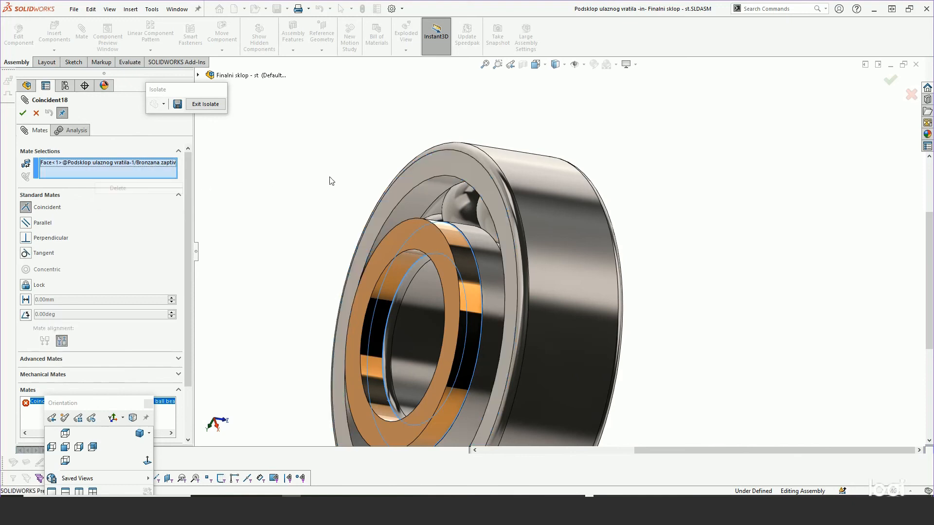
click(453, 178)
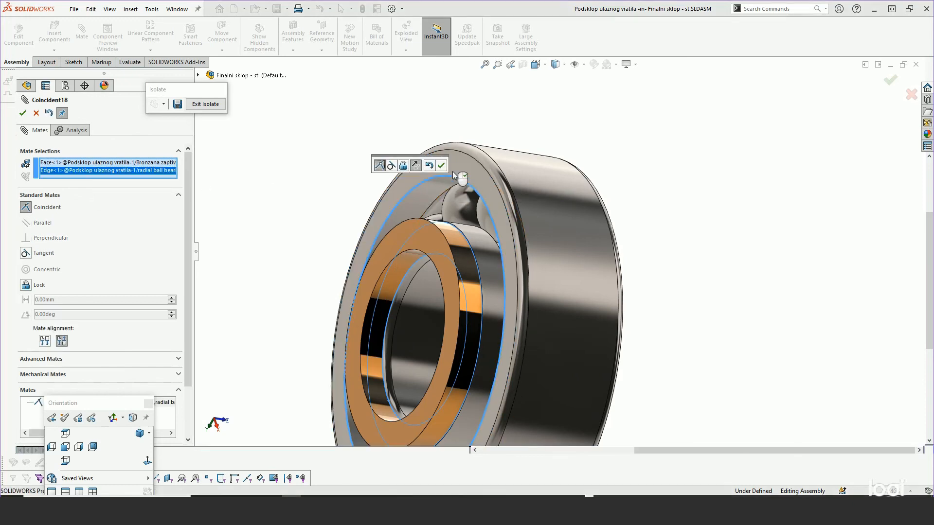
click(436, 169)
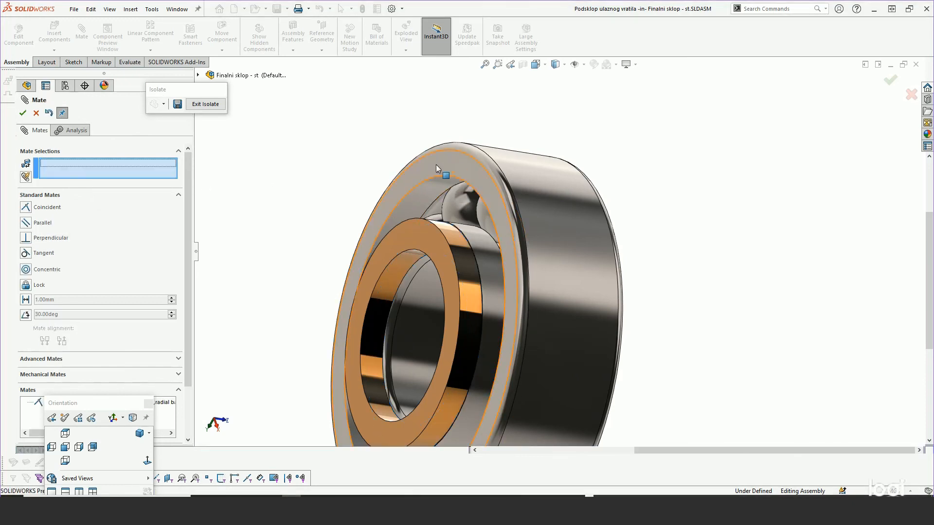
click(23, 113)
Finish editing Podsklop ulaznog vratila and leave the isolated view to return to the full top-level assembly
click(69, 218)
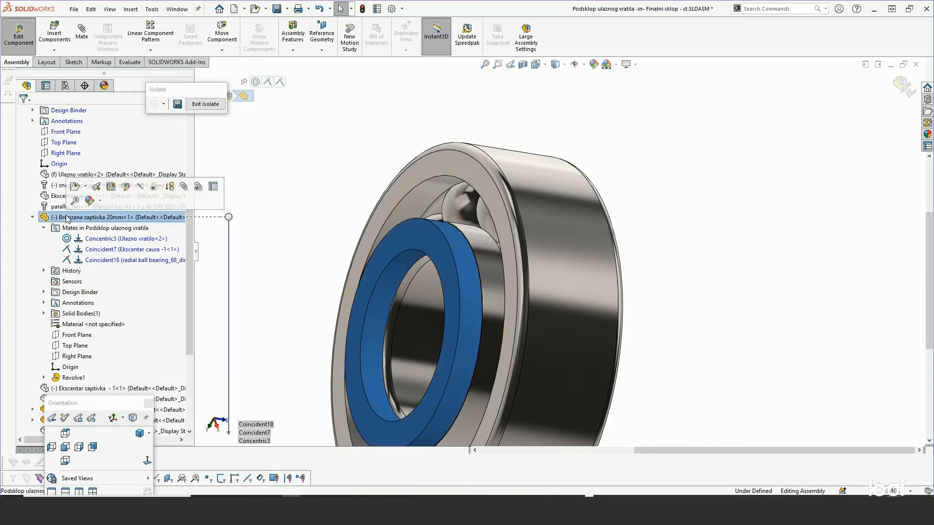
click(273, 206)
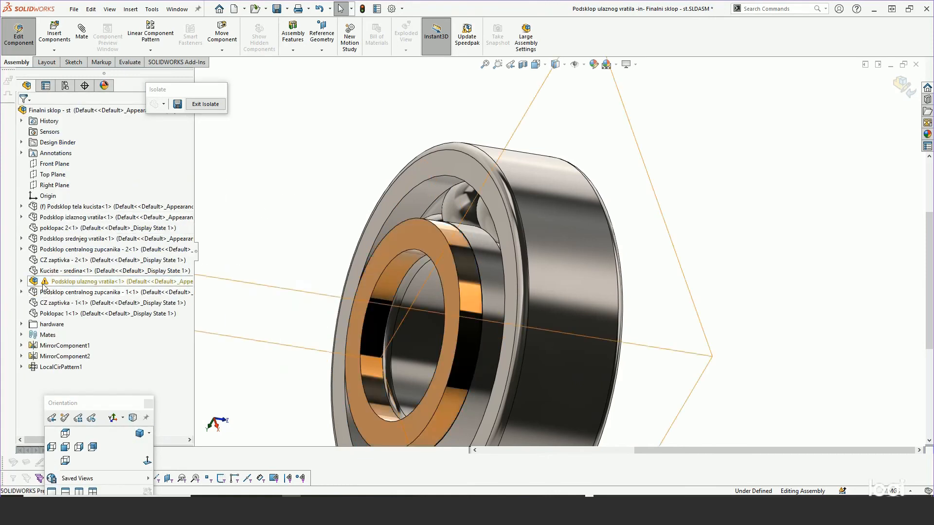
click(22, 281)
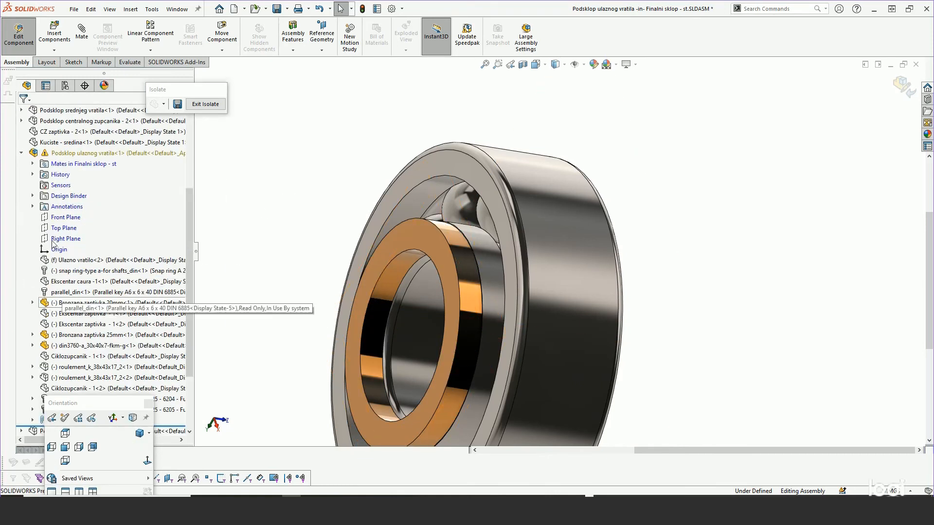
click(903, 88)
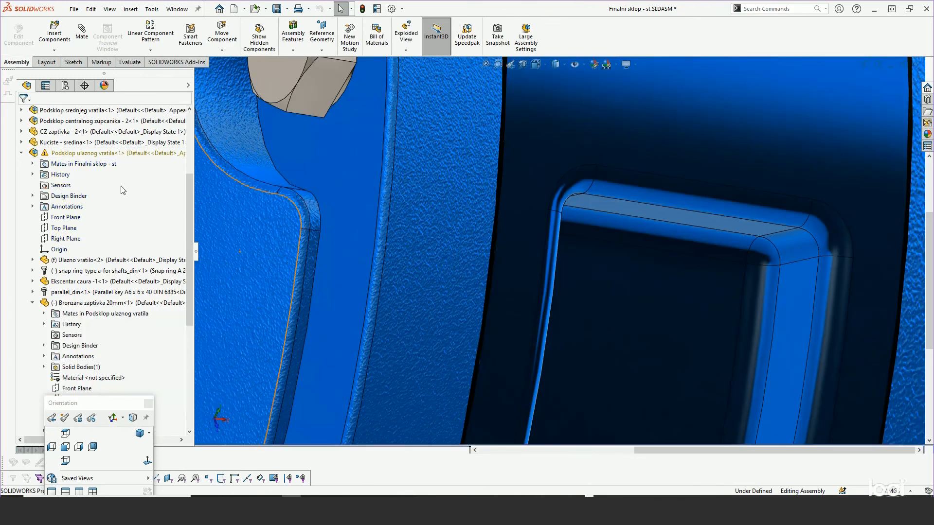
Examine the components and folders of Podsklop ulaznog vratila in the feature tree for the source of its warning
click(59, 153)
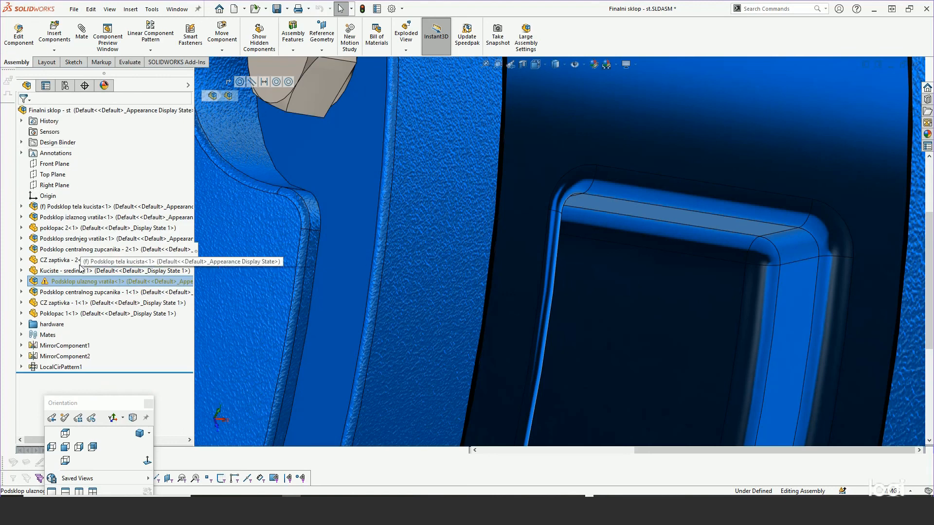
click(21, 281)
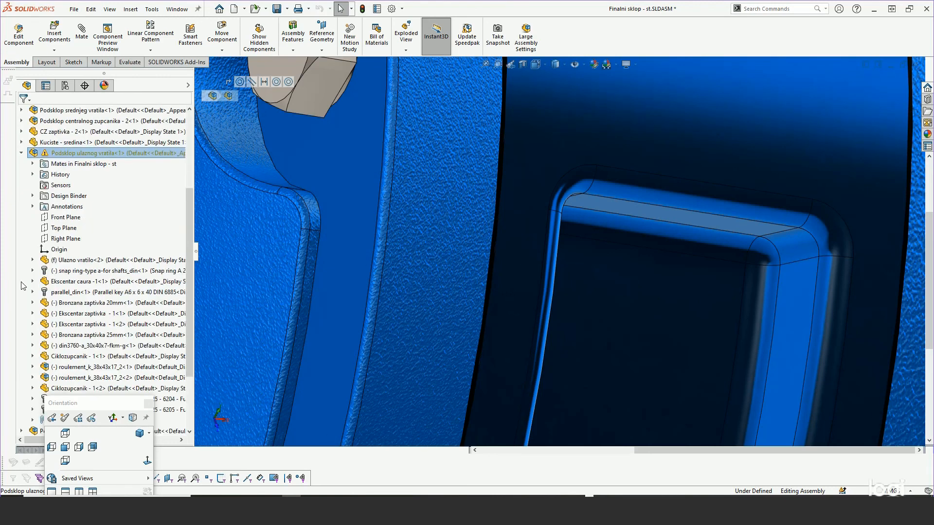
drag(189, 199, 193, 275)
drag(191, 242, 189, 191)
click(32, 175)
click(33, 176)
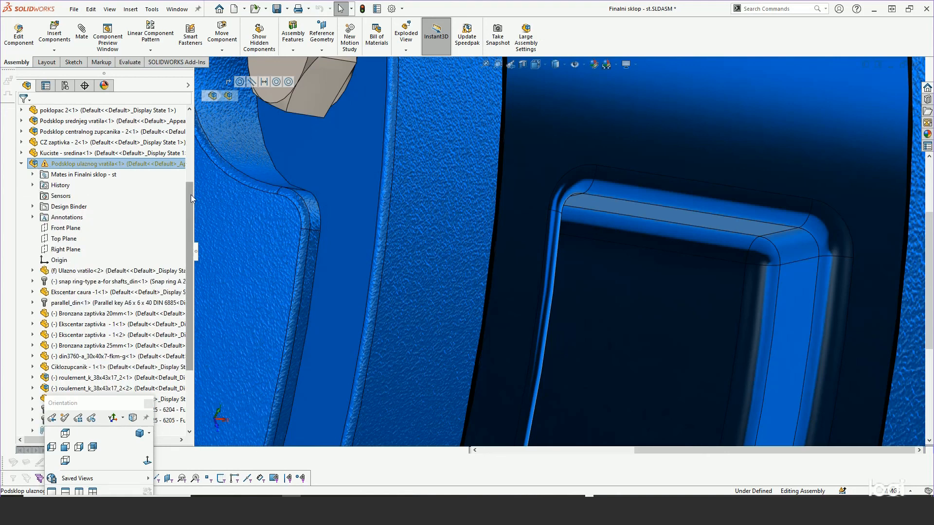
drag(191, 195, 199, 267)
scroll(98, 272, up, 7)
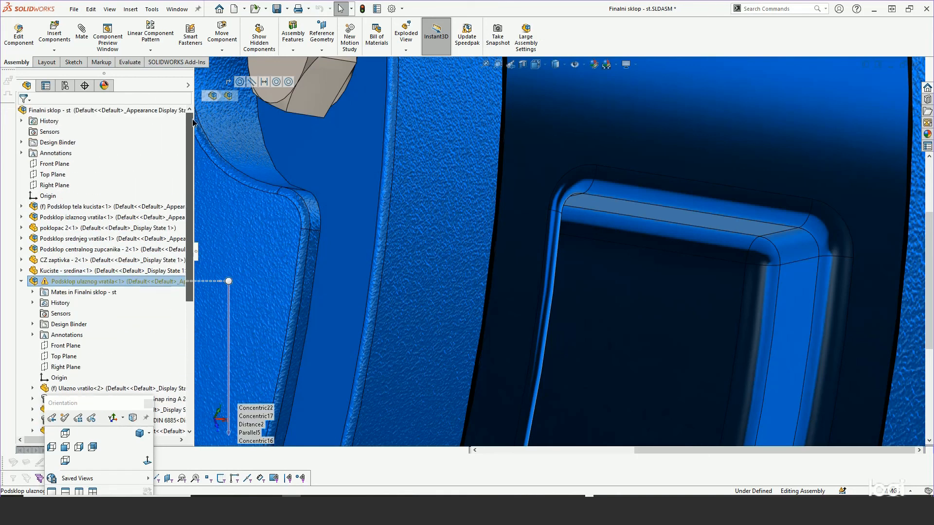
Open Podsklop ulaznog vratila in its own window with a rebuild, and close it without saving, discarding its changes in the assembly
right_click(67, 286)
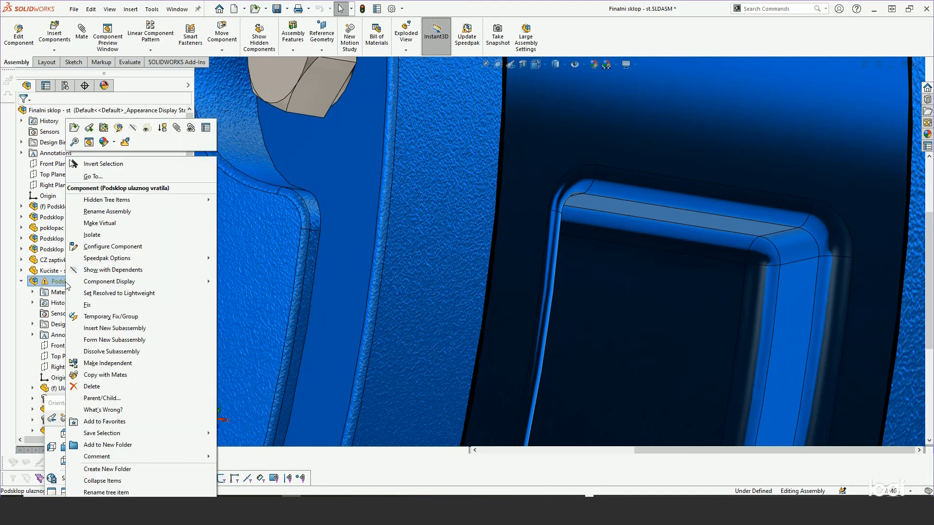
click(73, 129)
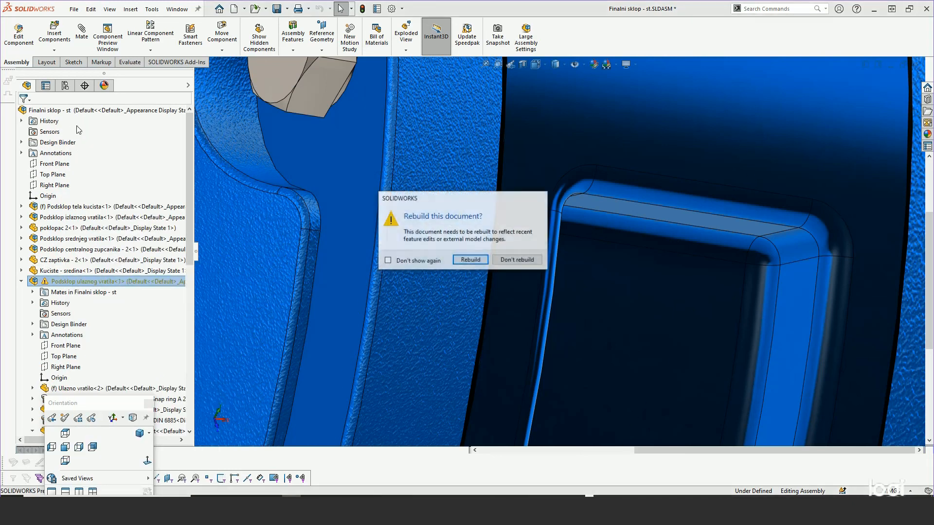
click(468, 261)
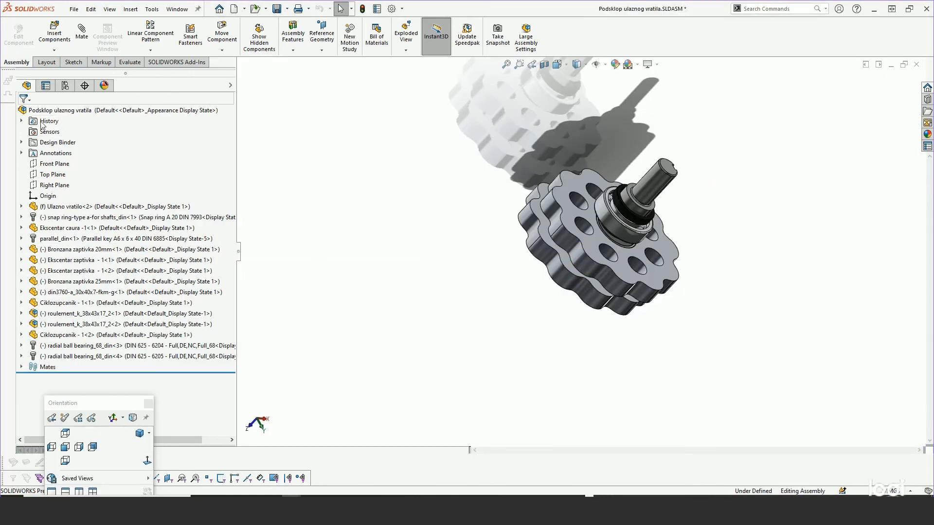
click(917, 65)
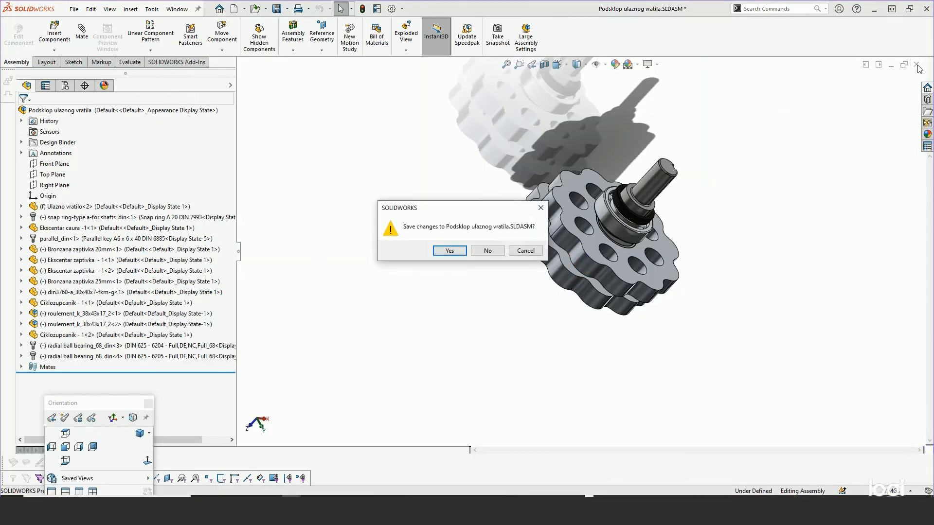
click(488, 251)
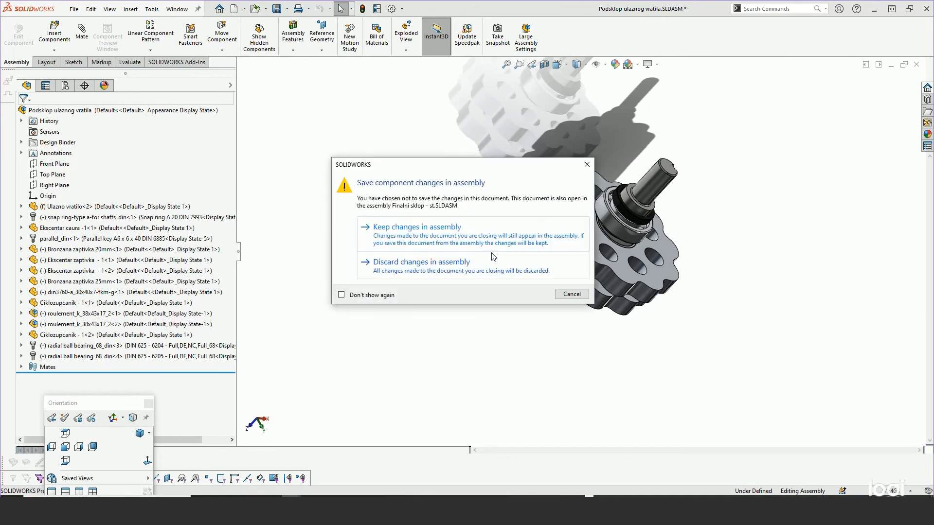
click(447, 265)
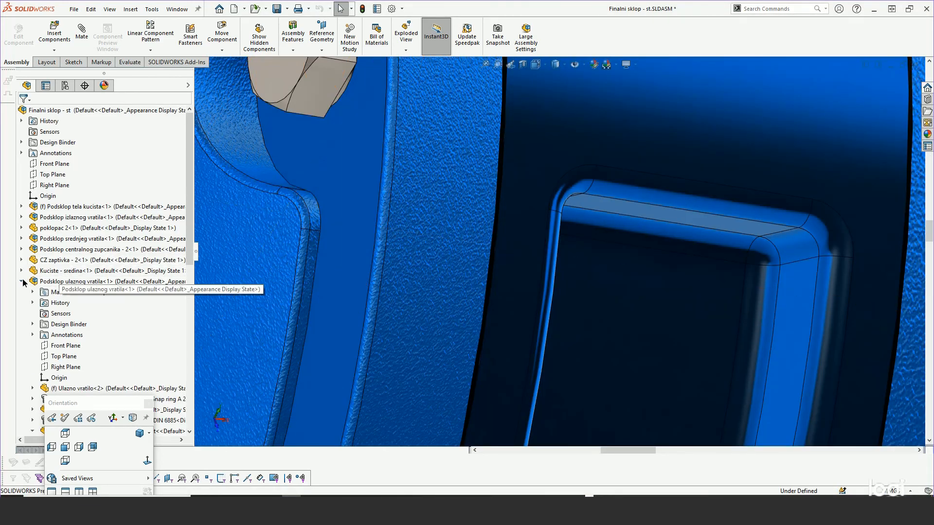
Inspect the whole gearbox from both shaft ends with the subassembly tree collapsed, cancelling the save of the modified documents
click(23, 282)
scroll(353, 250, up, 3)
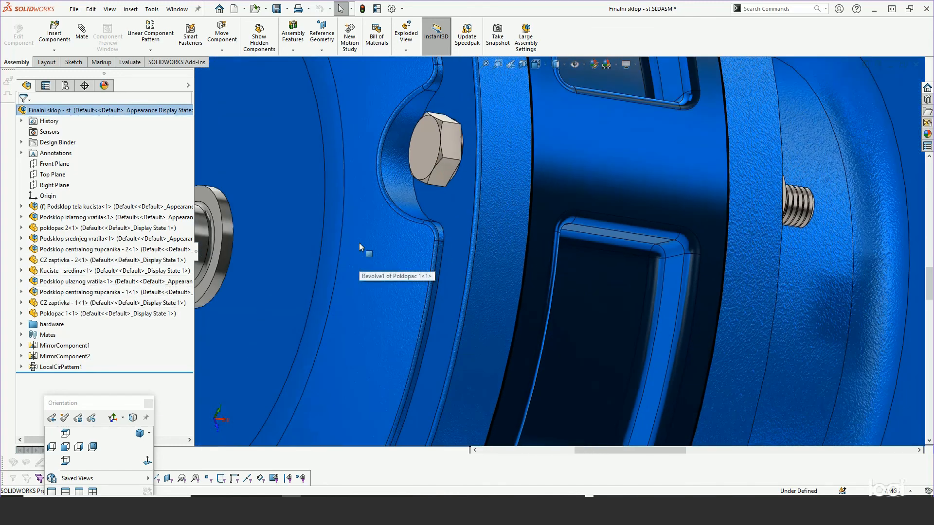
scroll(370, 240, up, 5)
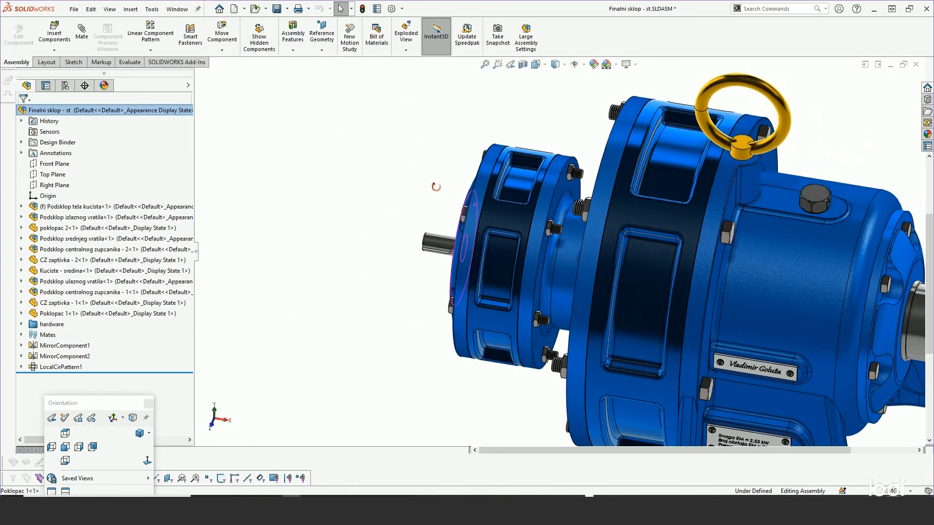
key(ctrl+s)
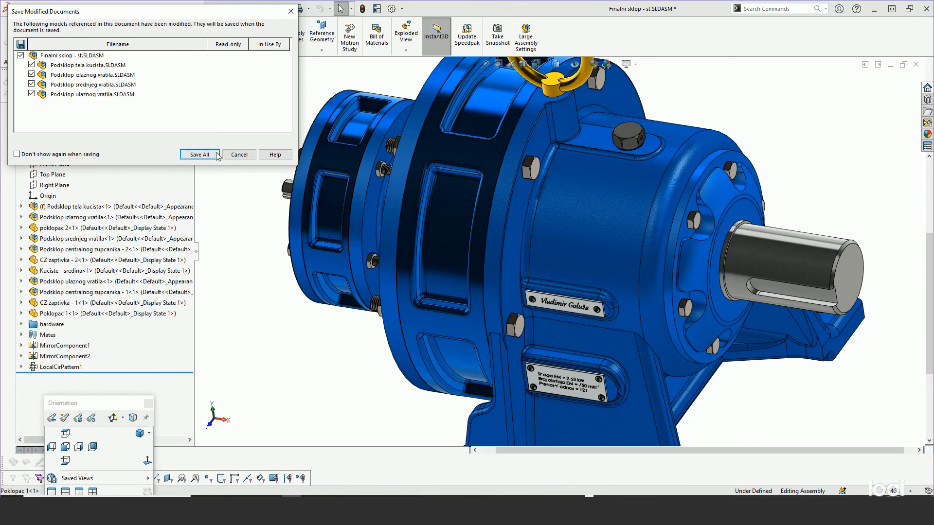
click(239, 154)
scroll(407, 233, up, 3)
middle_drag(407, 232, 405, 200)
ctrl+middle_drag(614, 278, 497, 239)
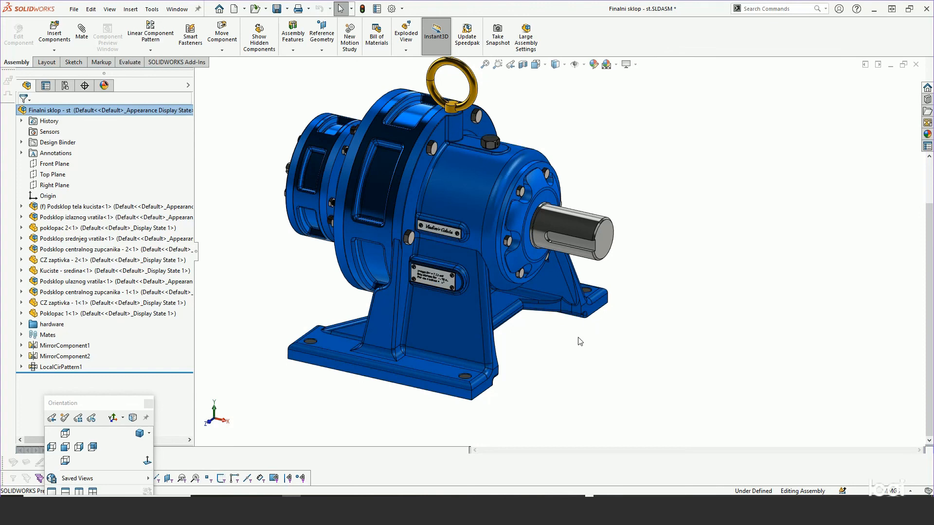
ctrl+middle_drag(561, 329, 605, 346)
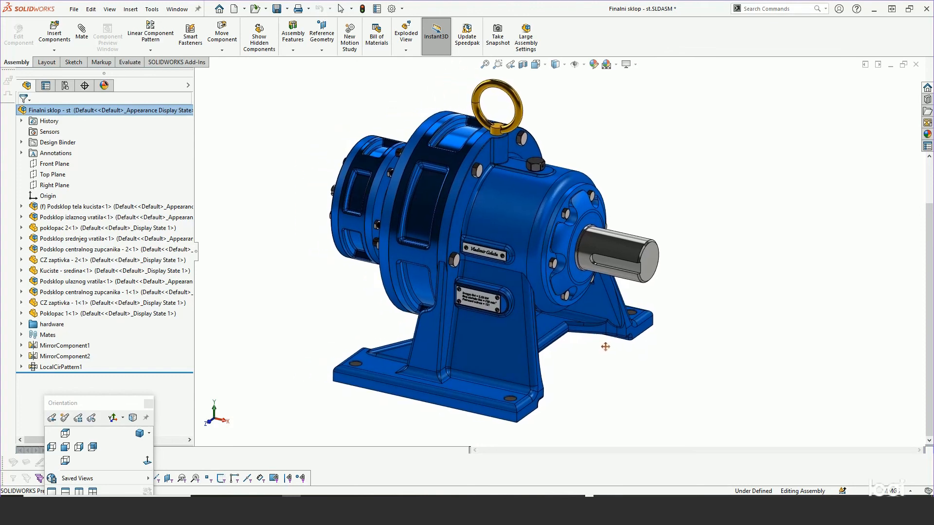
scroll(606, 348, up, 2)
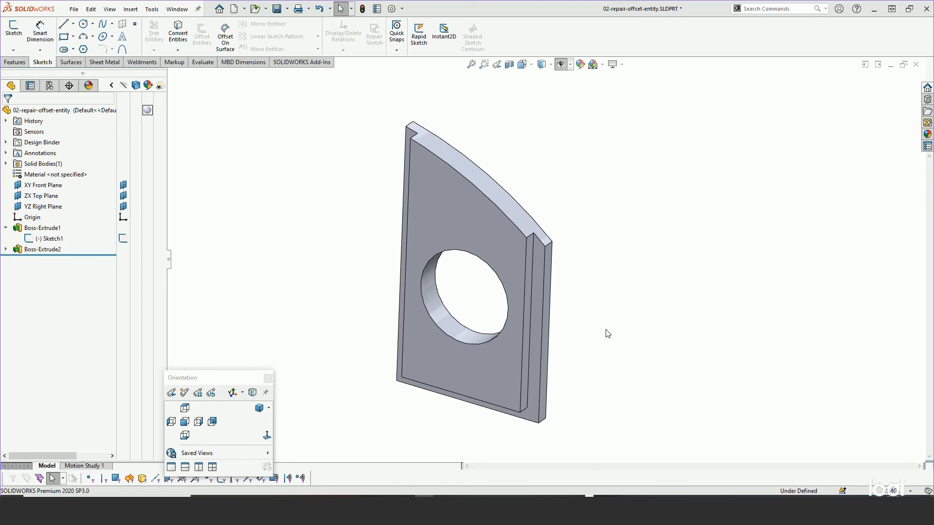
mouse_move(592, 365)
middle_down()
mouse_move(607, 351)
mouse_move(632, 267)
mouse_move(621, 125)
mouse_move(612, 222)
mouse_move(565, 367)
mouse_move(600, 225)
mouse_move(584, 353)
middle_up()
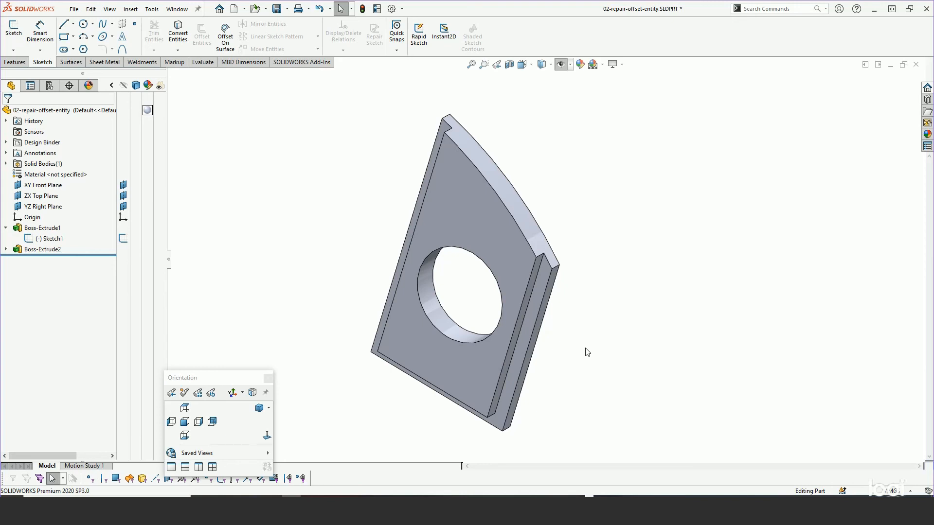
mouse_move(588, 357)
middle_down()
mouse_move(625, 198)
mouse_move(594, 357)
middle_up()
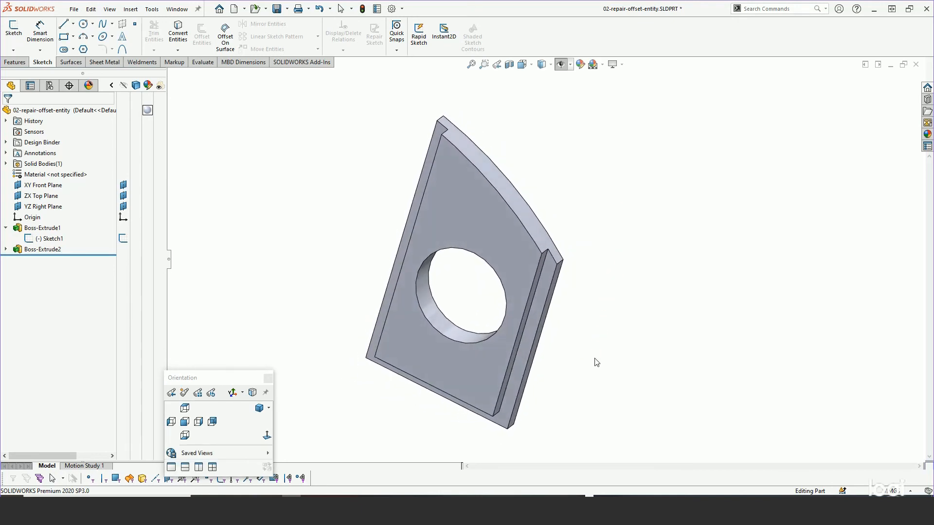
key(Escape)
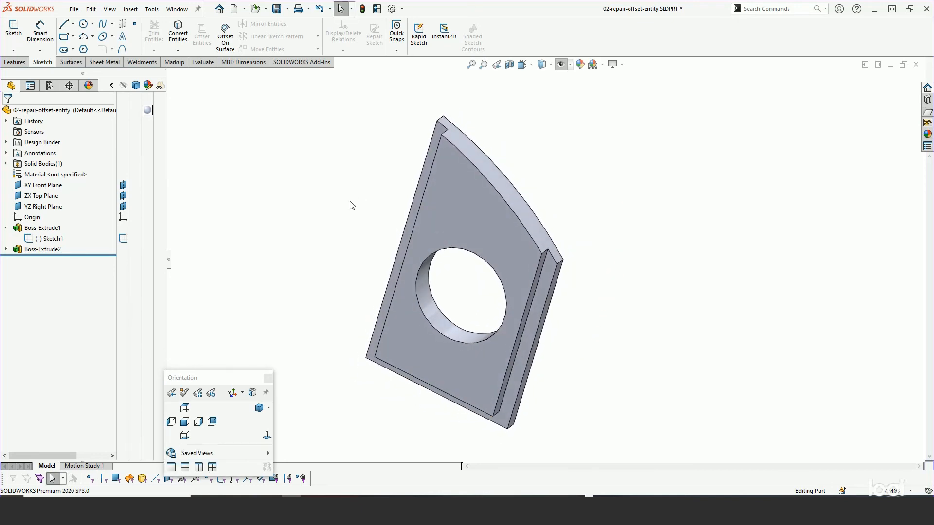
middle_drag(534, 298, 647, 363)
key(Escape)
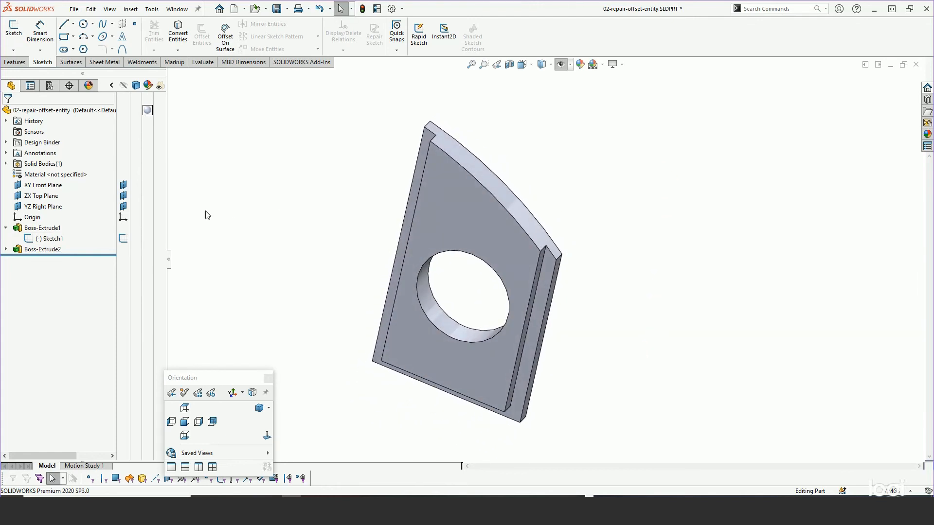
Roll the 02-repair-offset-entity part back before Boss-Extrude2, inspect Sketch1 of Boss-Extrude1 in edit mode, and roll forward again
drag(74, 256, 86, 245)
click(52, 239)
click(45, 209)
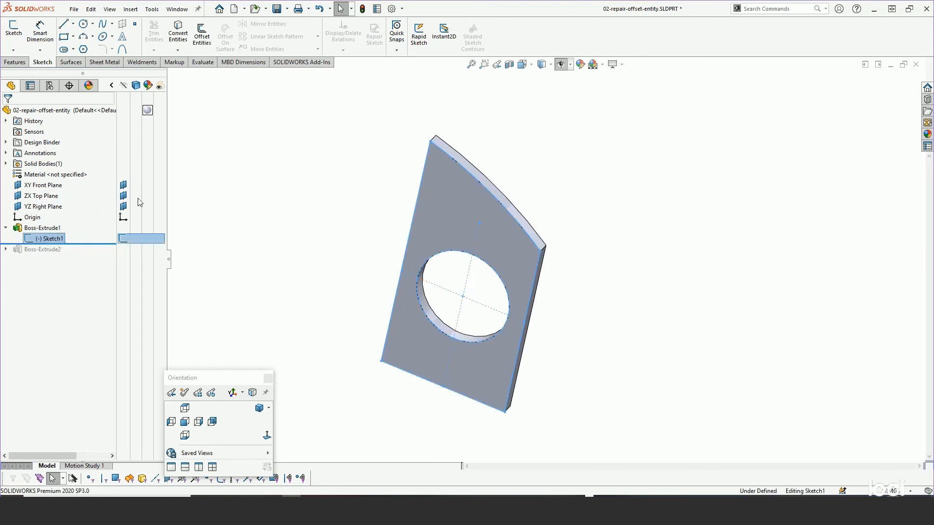
click(895, 83)
drag(80, 253, 79, 264)
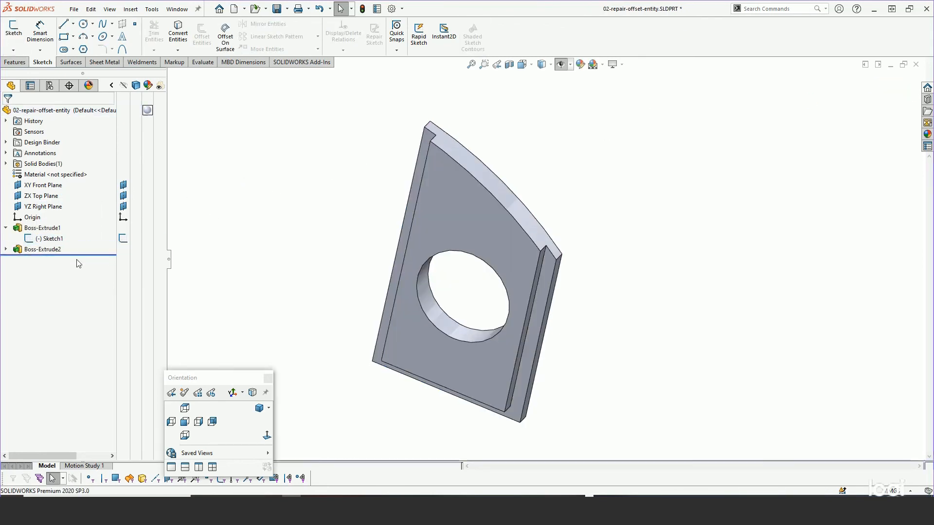
Inspect Sketch2 of Boss-Extrude2 in edit mode, including its 10 mm offset, and exit the sketch
click(6, 249)
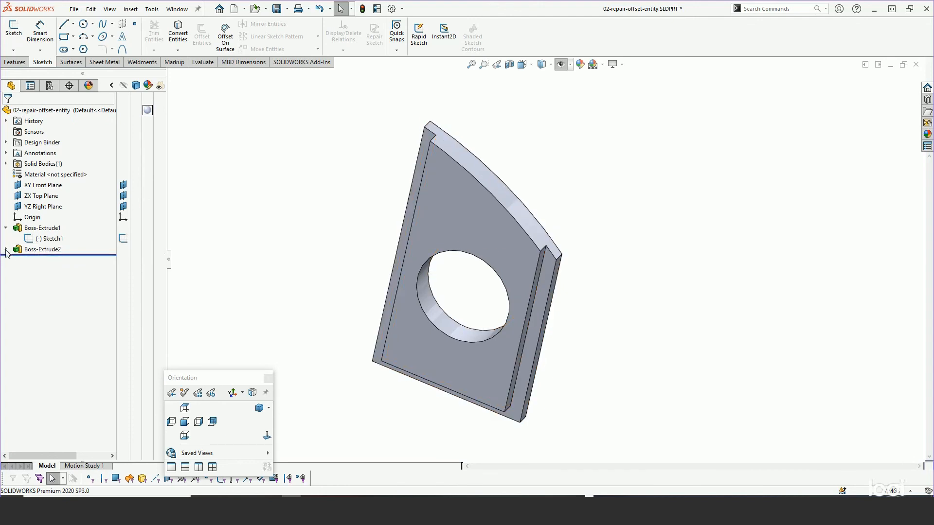
right_click(46, 261)
click(55, 230)
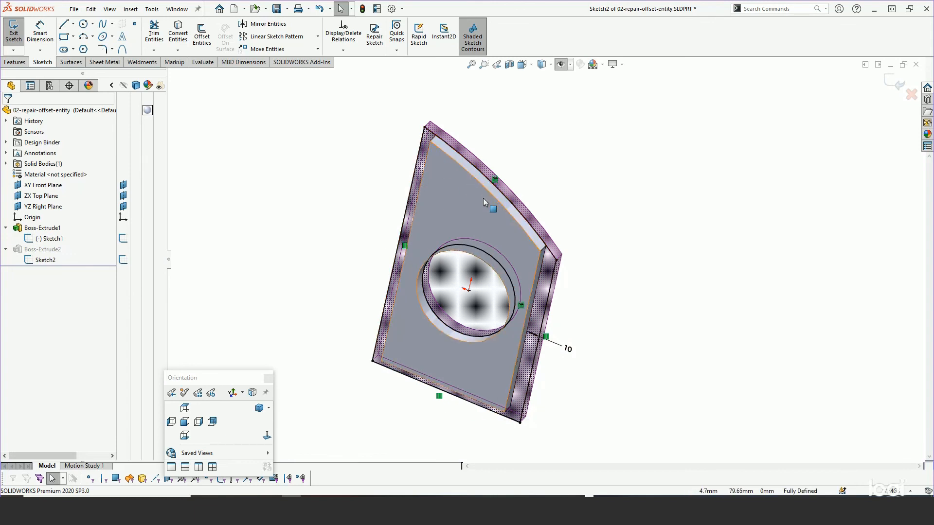
click(895, 83)
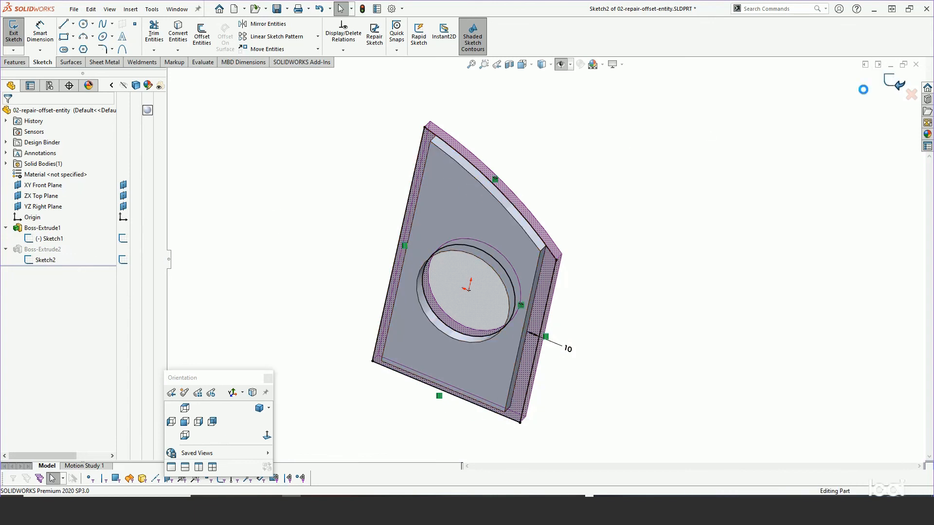
Draw a three-point arc with a radius of about 113 mm across the plate's curved end in Sketch1 of Boss-Extrude1
right_click(49, 239)
click(57, 209)
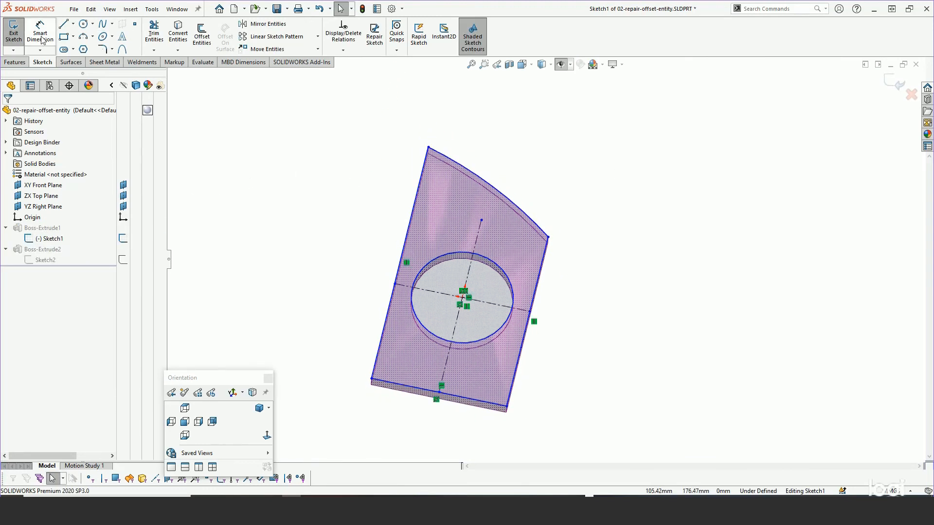
click(84, 36)
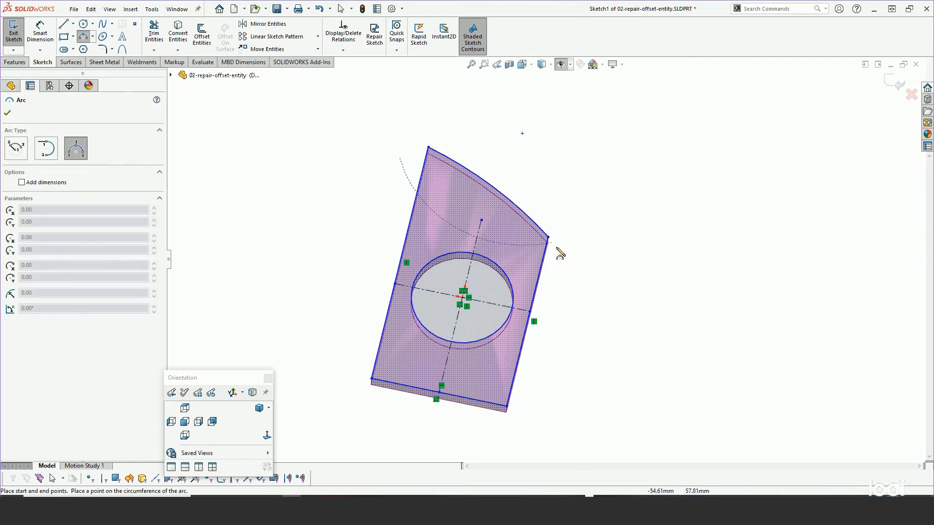
click(567, 266)
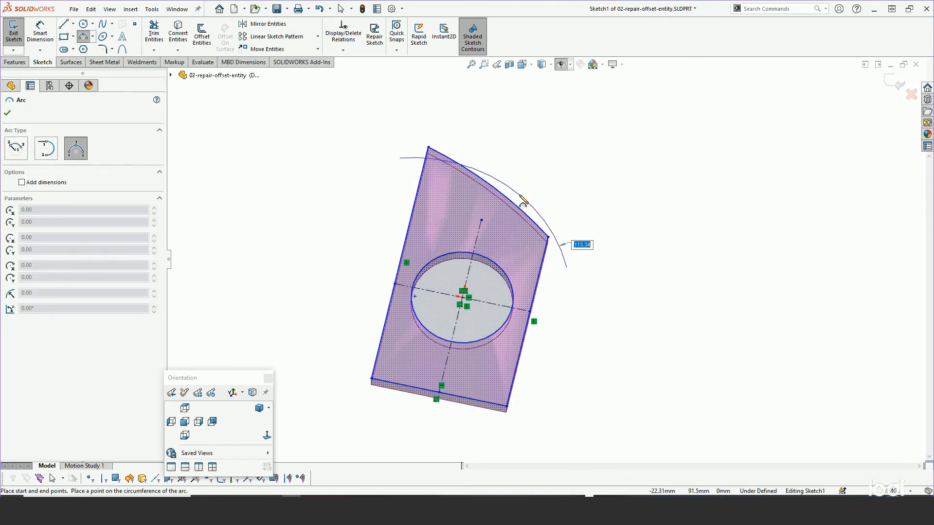
click(523, 202)
right_click(521, 161)
click(544, 198)
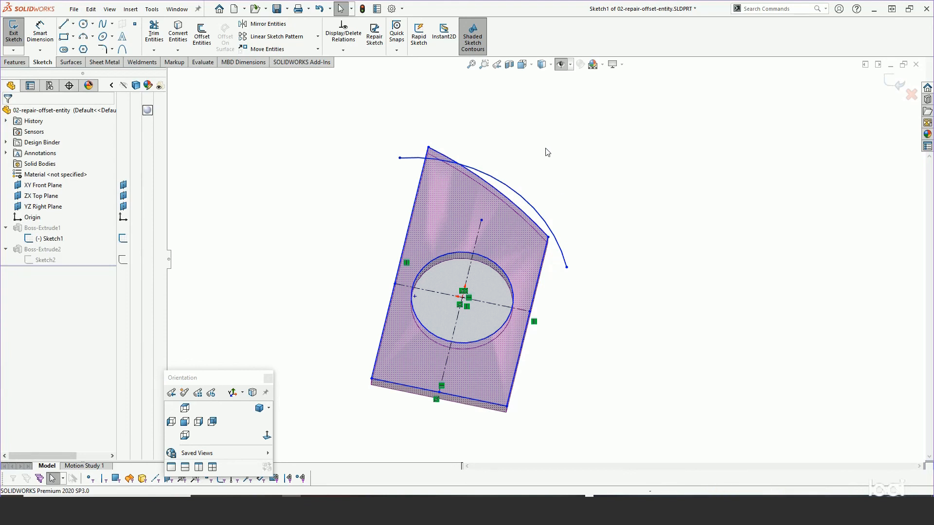
Trim the new arc to corners with both long side lines of the plate profile using the Corner option
click(154, 34)
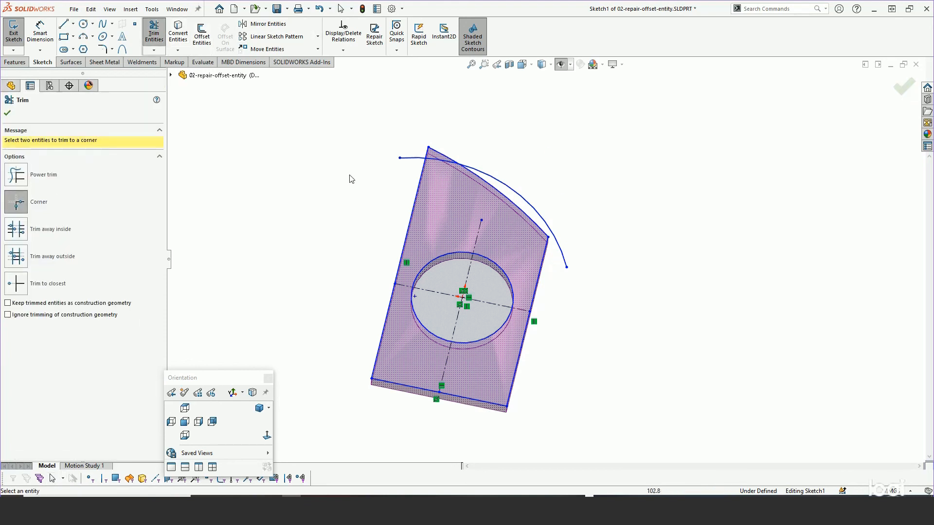
click(444, 162)
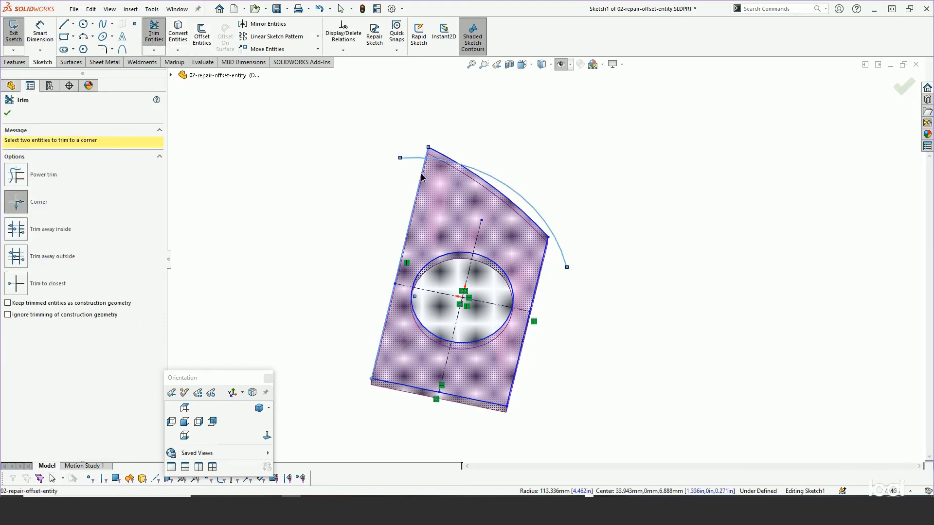
click(421, 177)
click(547, 217)
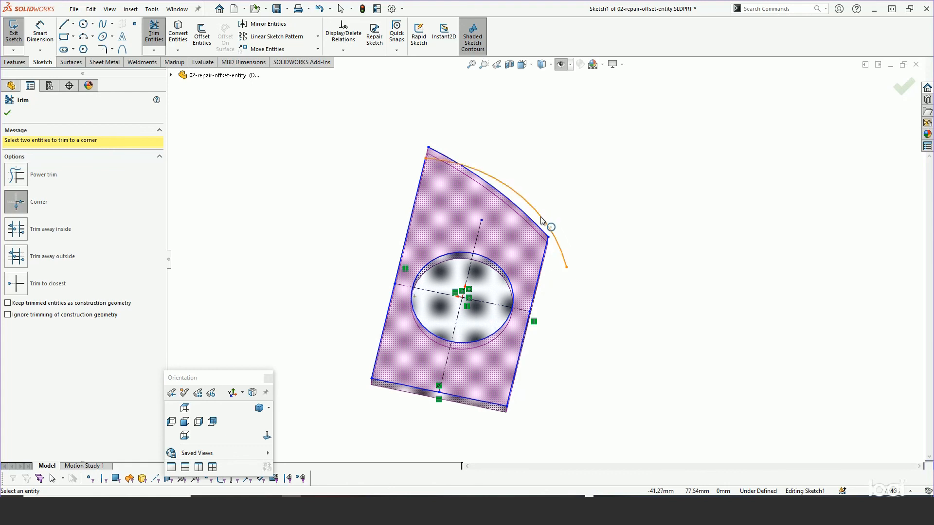
click(543, 263)
right_click(584, 259)
click(603, 290)
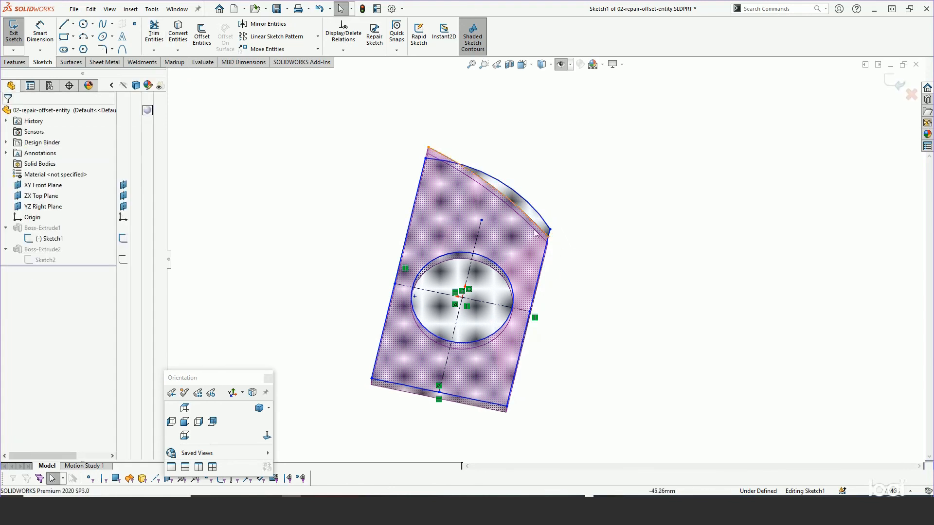
Delete the original end arc from Sketch1, then exit the sketch to rebuild the part and inspect the mismatched ends
click(517, 210)
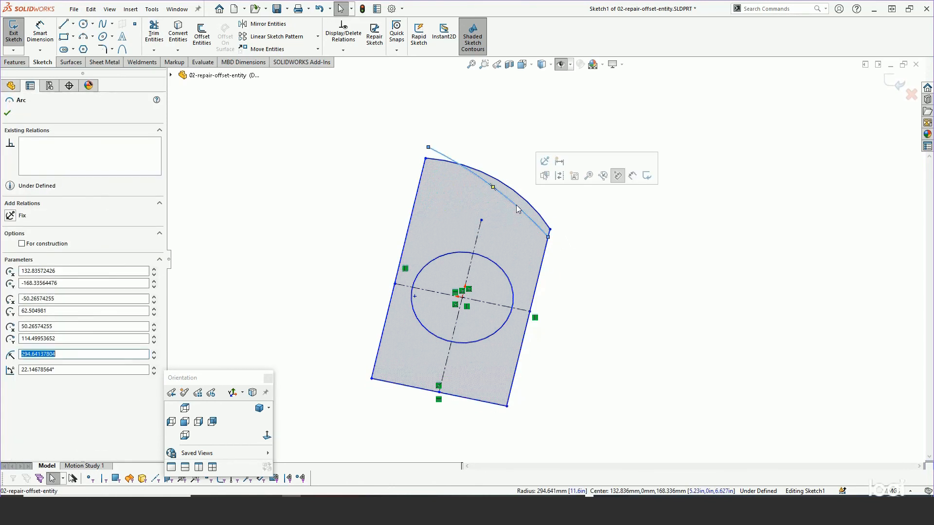
key(Escape)
click(895, 84)
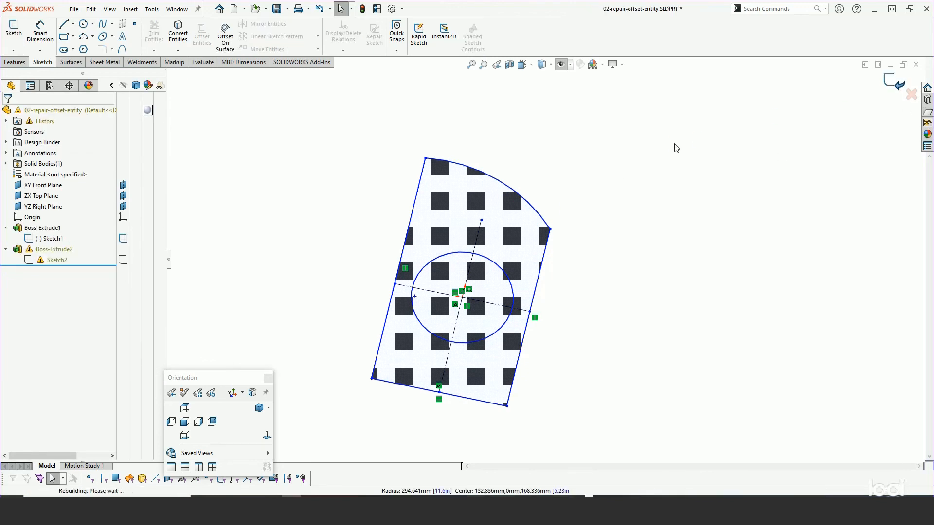
mouse_move(483, 179)
middle_down()
mouse_move(452, 215)
mouse_move(311, 209)
mouse_move(375, 229)
mouse_move(335, 228)
mouse_move(399, 227)
middle_up()
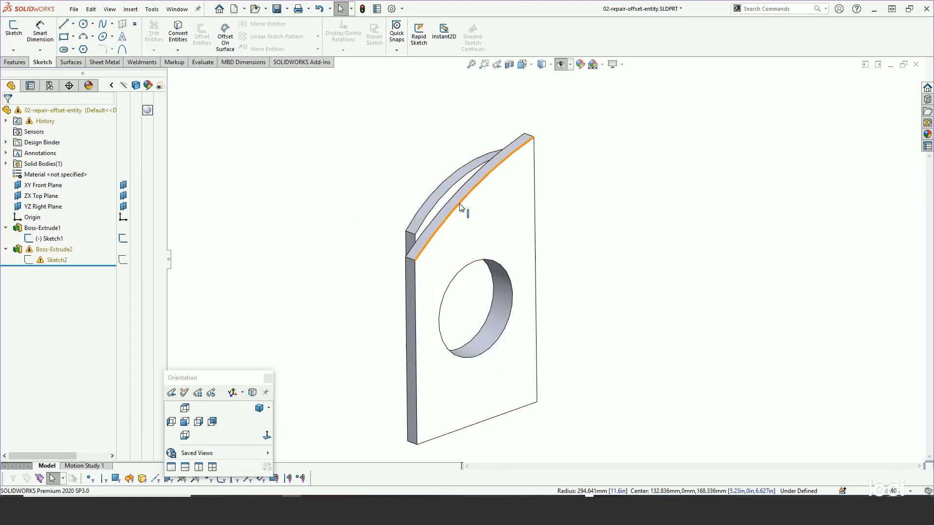
Open Sketch2 of Boss-Extrude2 for editing, viewed normal to the sketch plane, and filter its relations to Dangling
right_click(57, 262)
click(64, 155)
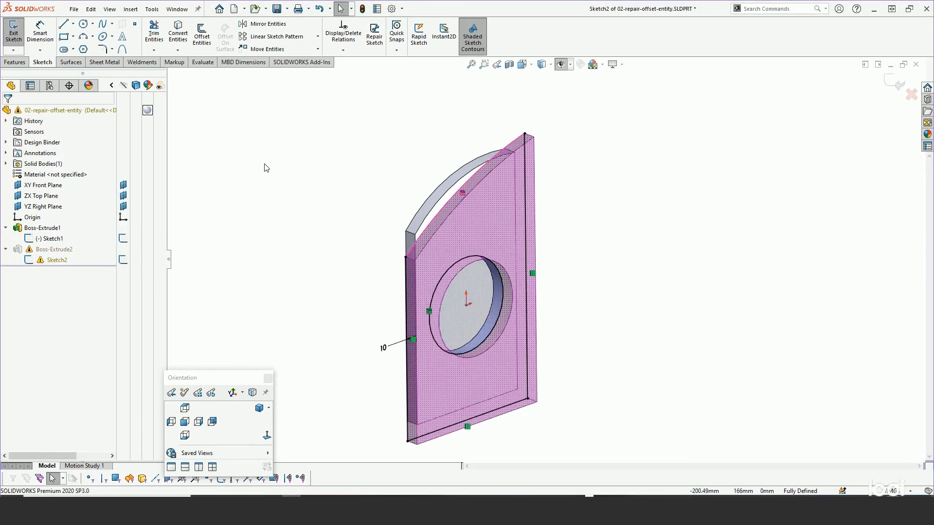
click(267, 436)
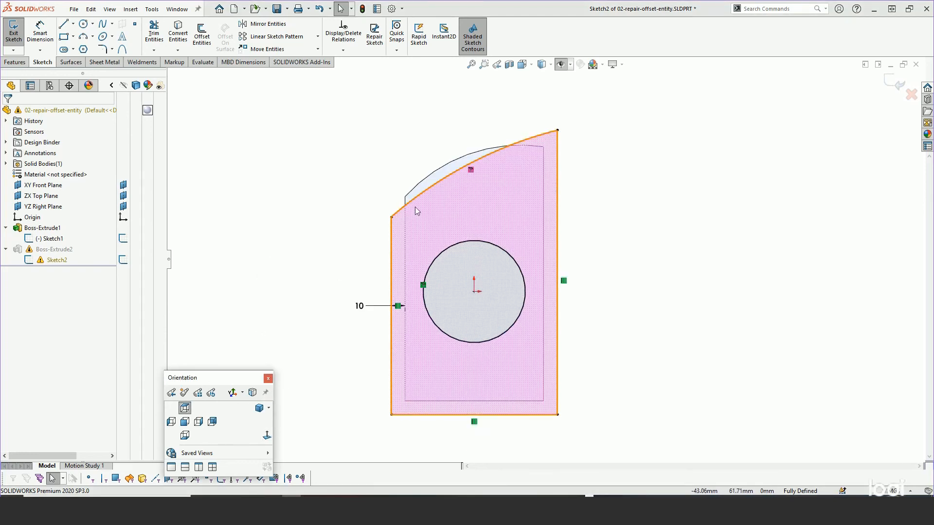
click(349, 42)
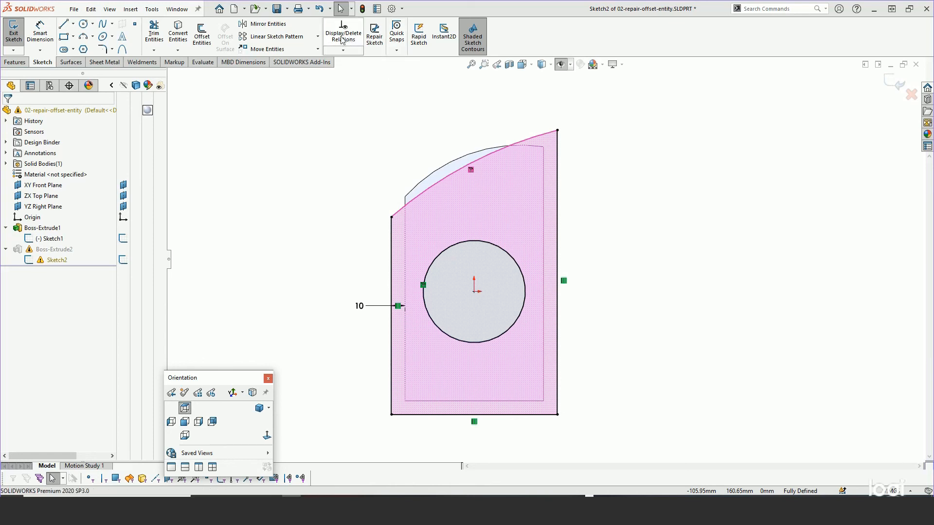
right_click(337, 192)
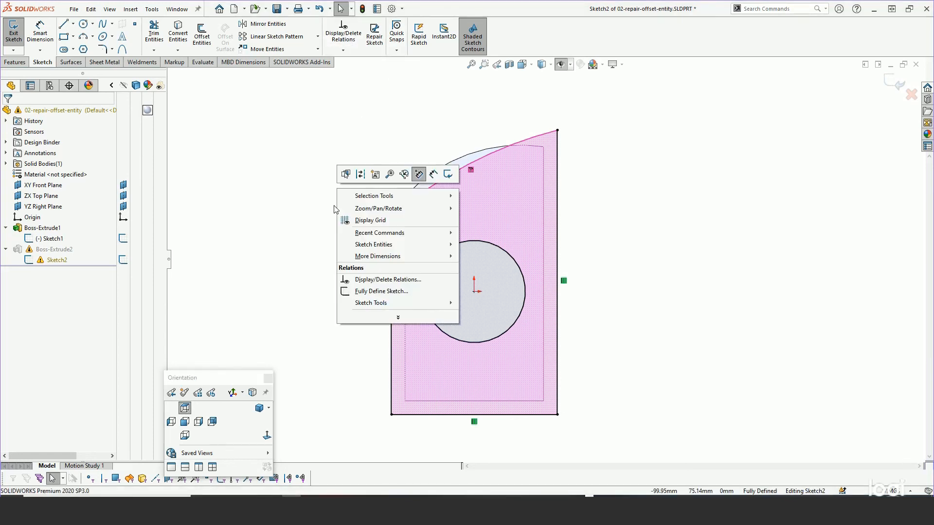
click(369, 281)
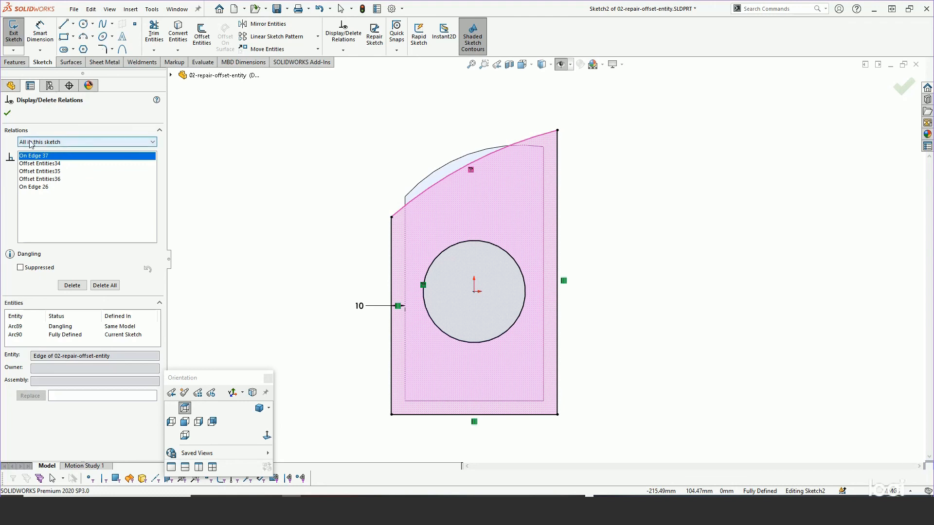
click(57, 143)
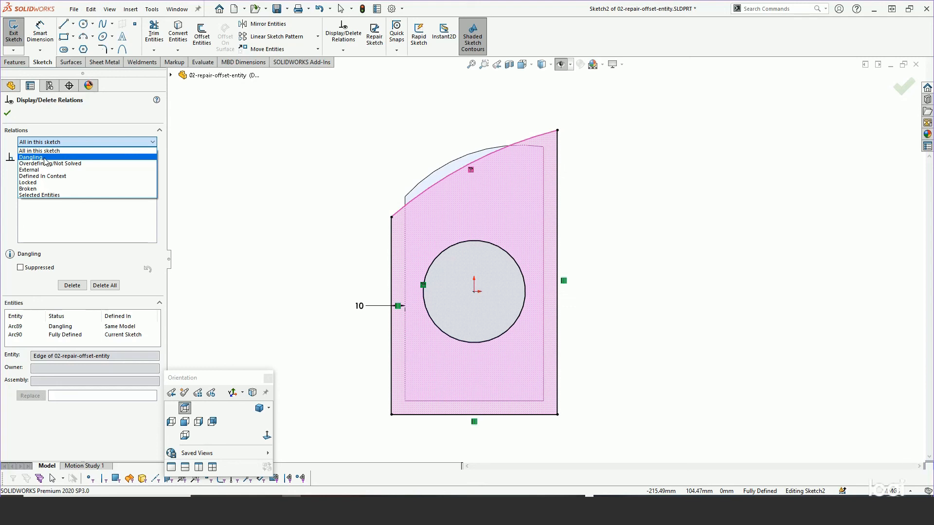
click(46, 158)
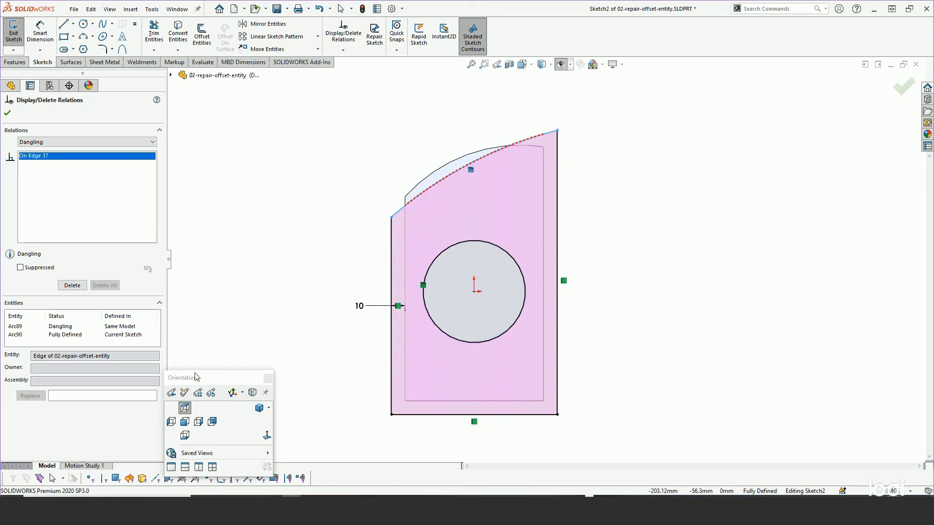
key(space)
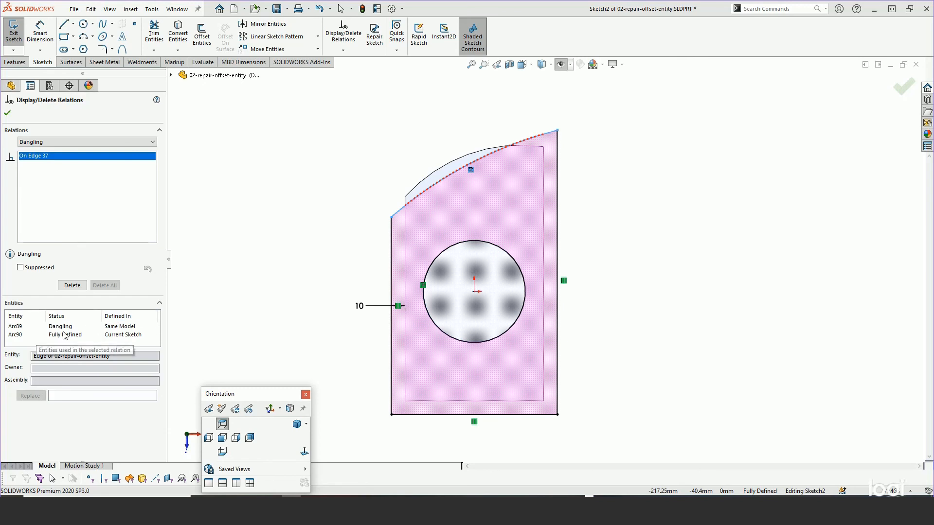
Replace the dangling Arc89 reference of relation On Edge 37 with the new curved edge of Boss-Extrude1, and exit the sketch
click(15, 330)
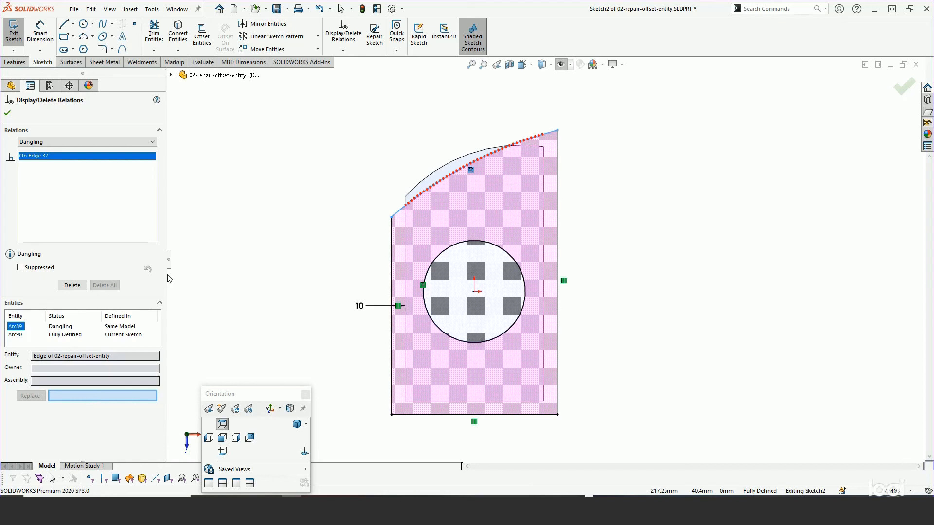
click(432, 177)
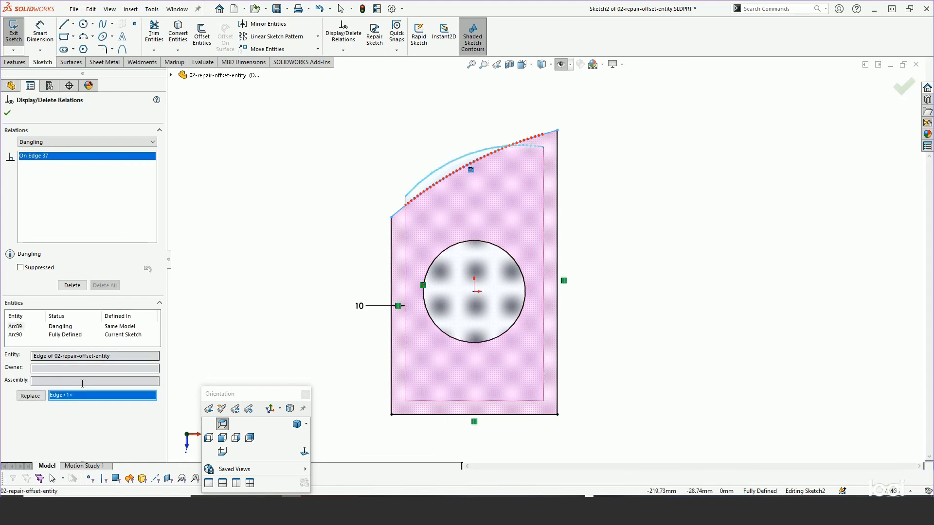
click(30, 396)
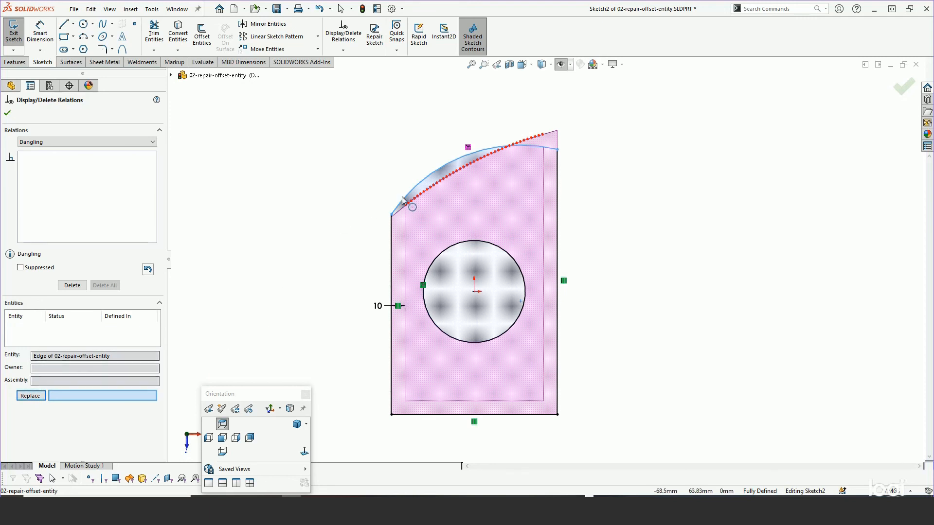
click(7, 113)
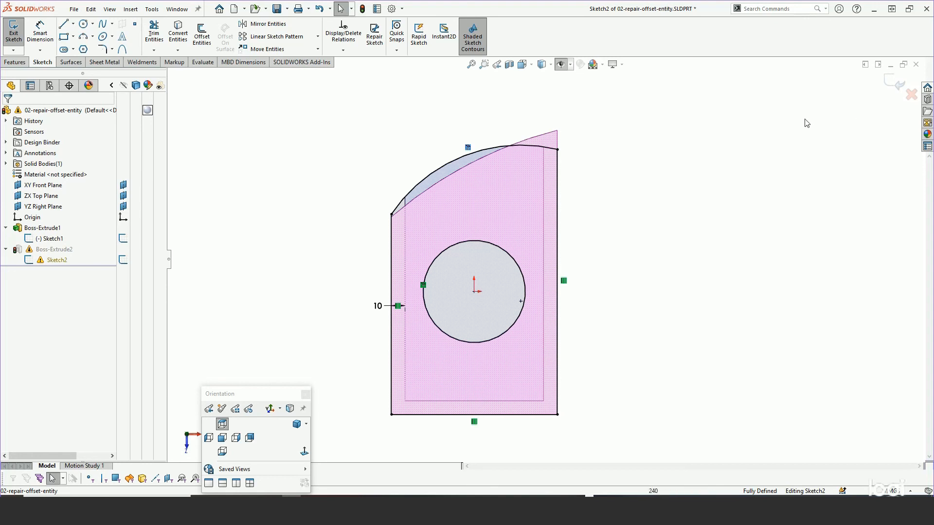
click(895, 82)
mouse_move(396, 294)
middle_down()
mouse_move(534, 298)
mouse_move(534, 284)
mouse_move(567, 316)
mouse_move(568, 371)
mouse_move(559, 255)
mouse_move(597, 149)
mouse_move(547, 215)
mouse_move(558, 207)
middle_up()
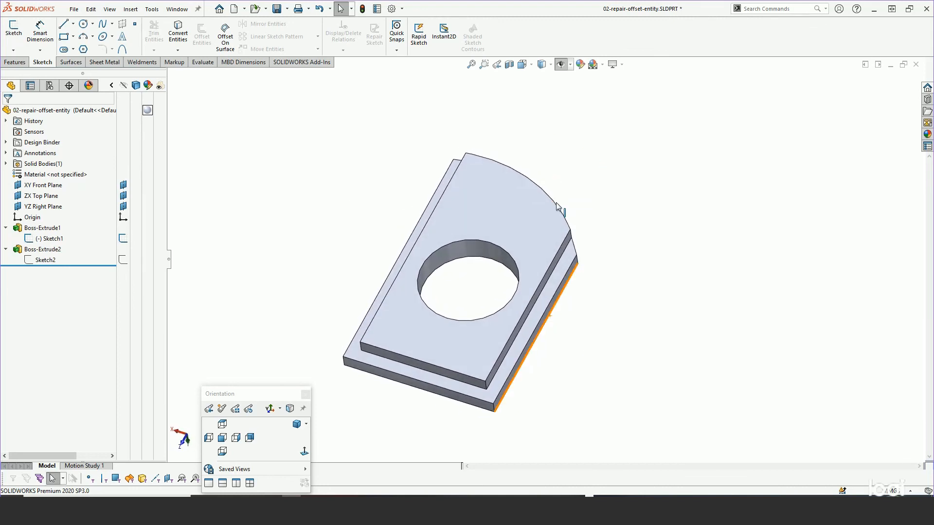
scroll(558, 207, up, 1)
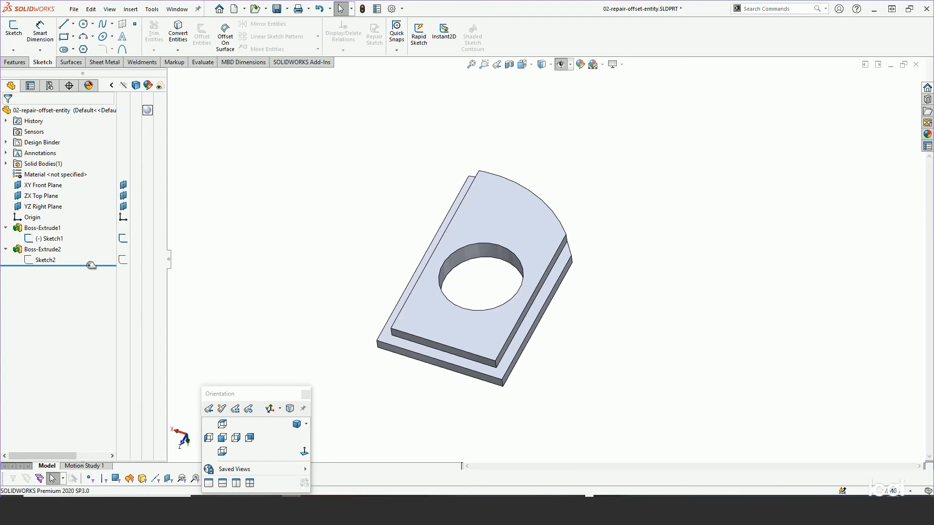
Review the relations of Sketch2 and the entities referenced by its end arc, and exit the sketch without changes
right_click(47, 260)
click(57, 251)
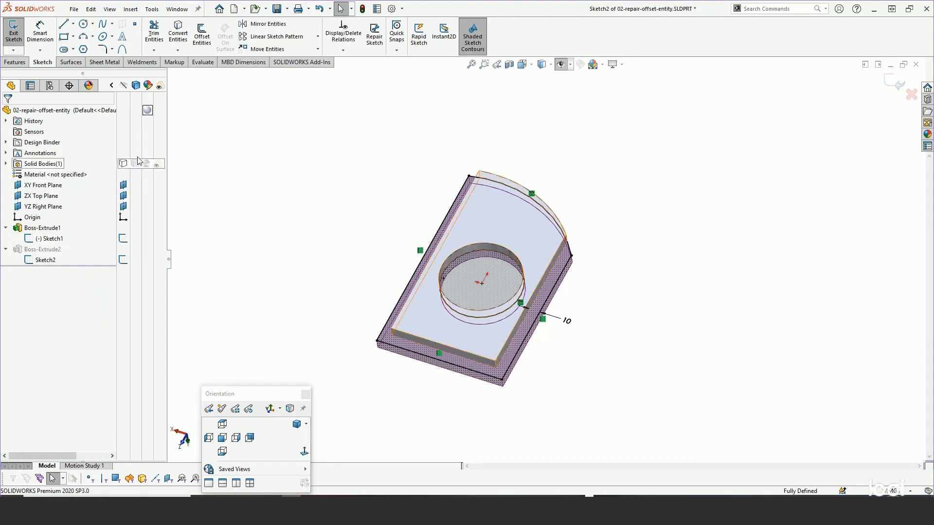
click(343, 34)
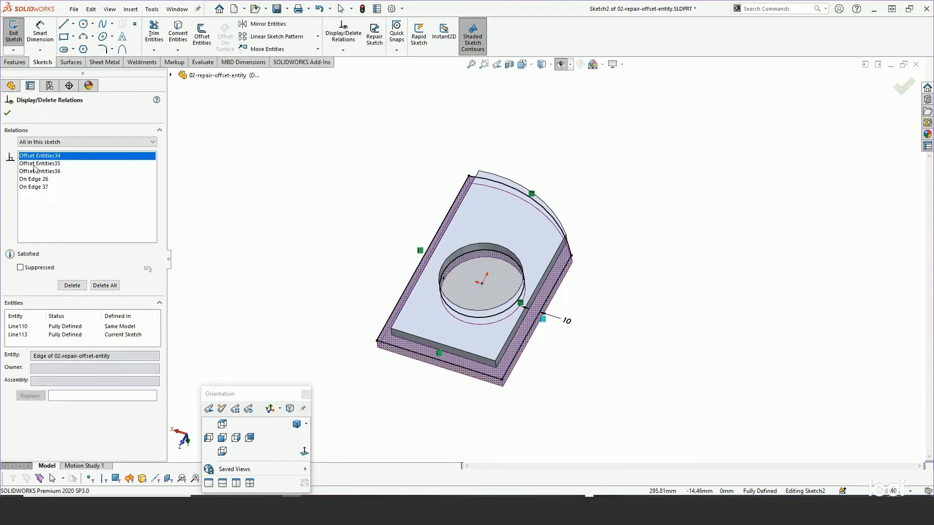
click(537, 204)
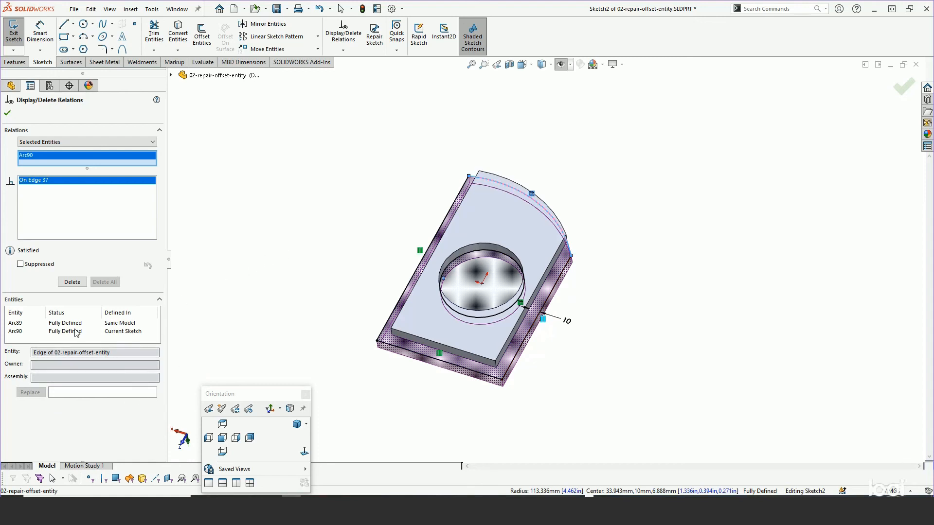
click(18, 325)
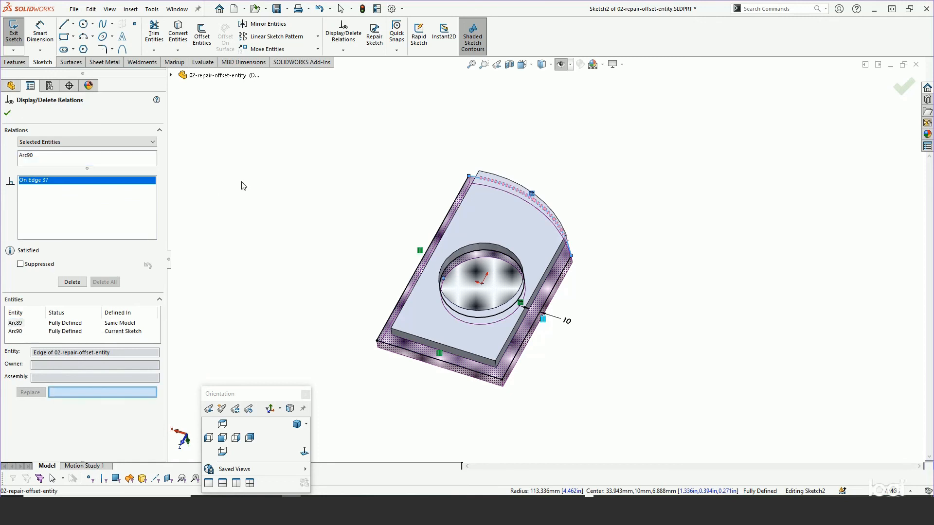
click(8, 117)
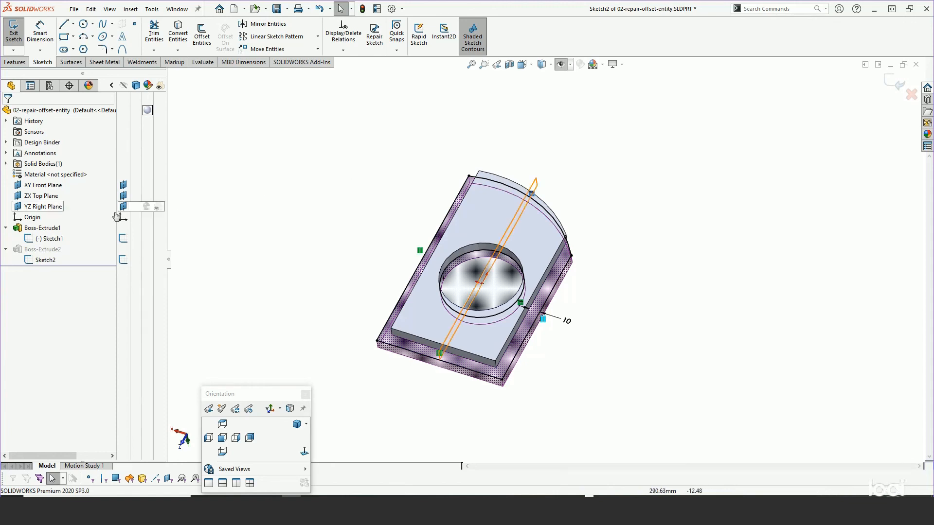
click(895, 83)
Open Sketch1 of Boss-Extrude1 for editing and draw a four-point spline across the plate, just inside the end arc and past both side lines
right_click(48, 239)
click(50, 208)
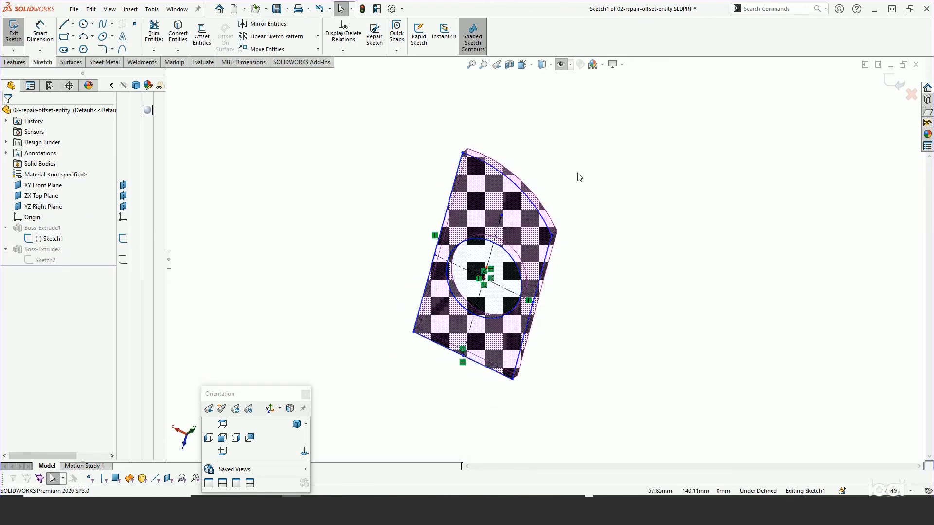
scroll(560, 204, down, 3)
click(103, 24)
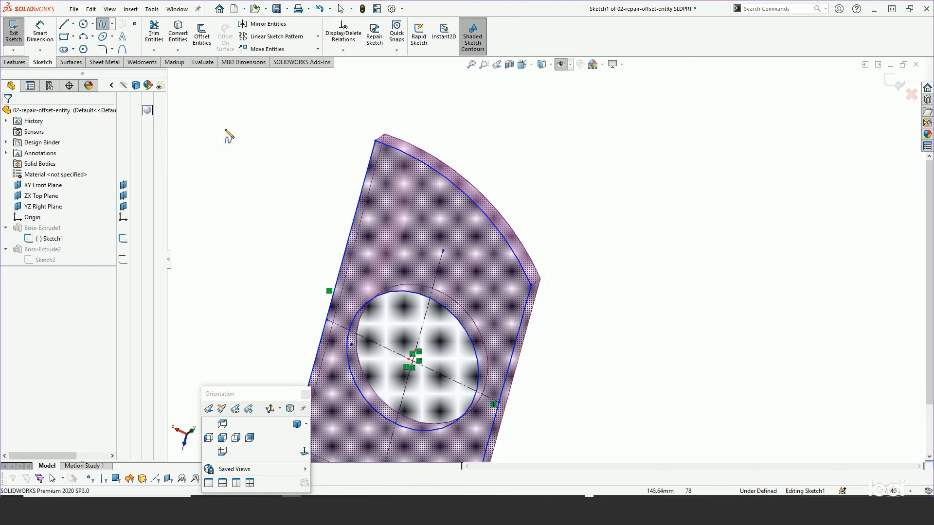
click(358, 159)
click(449, 192)
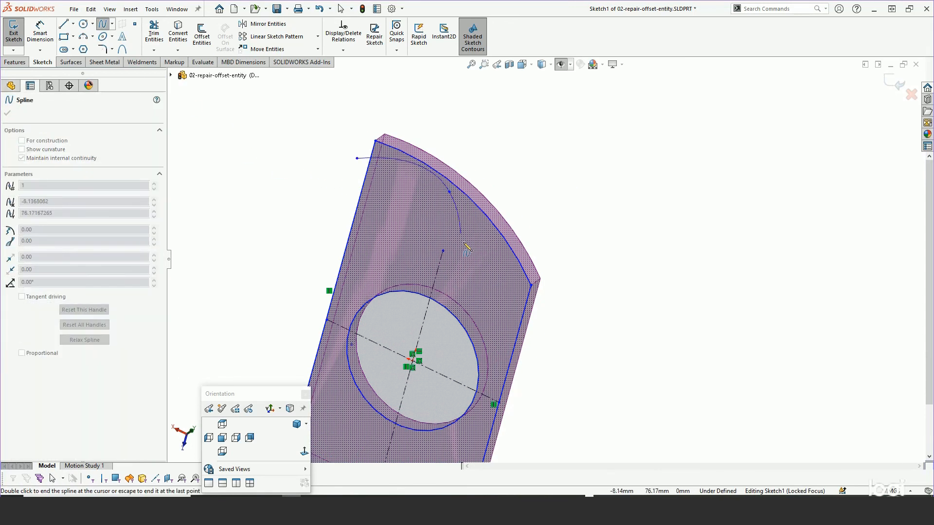
click(488, 255)
double_click(548, 330)
right_click(547, 331)
click(571, 342)
Trim the spline to corners with both side lines of the plate profile in Sketch1
click(153, 34)
click(381, 156)
click(368, 174)
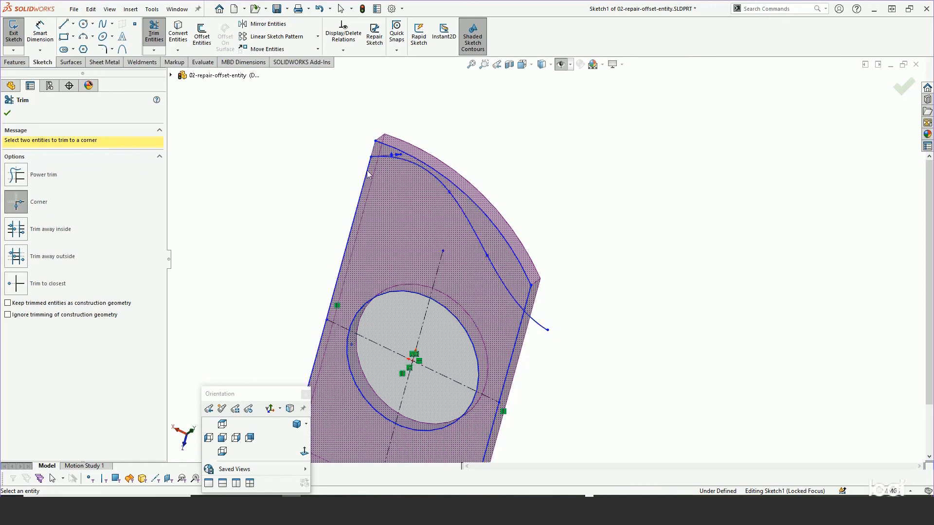
click(521, 331)
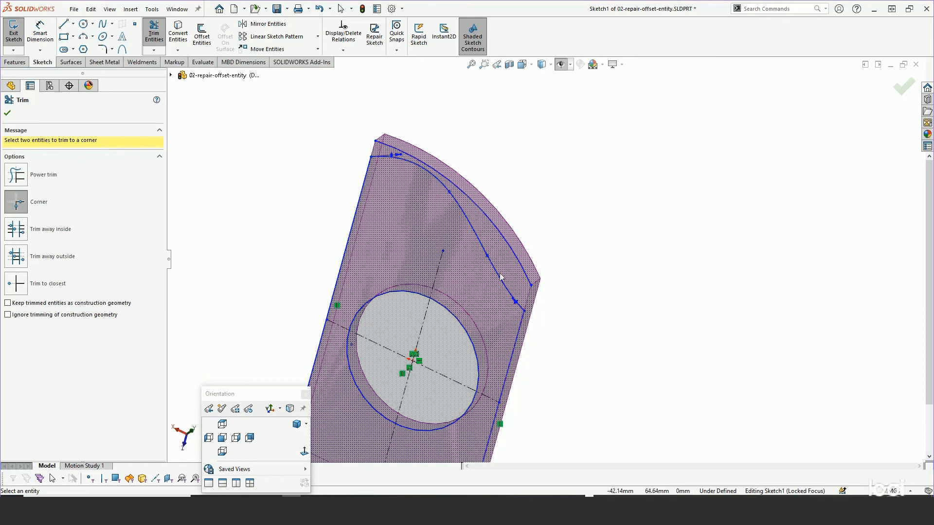
click(6, 114)
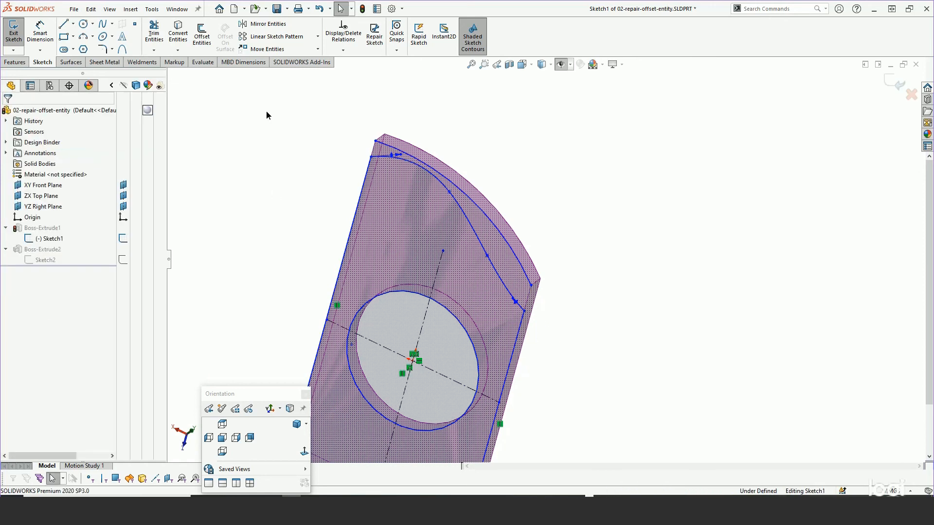
Delete the end arc outside the spline and exit Sketch1 to rebuild the part
click(424, 168)
key(Delete)
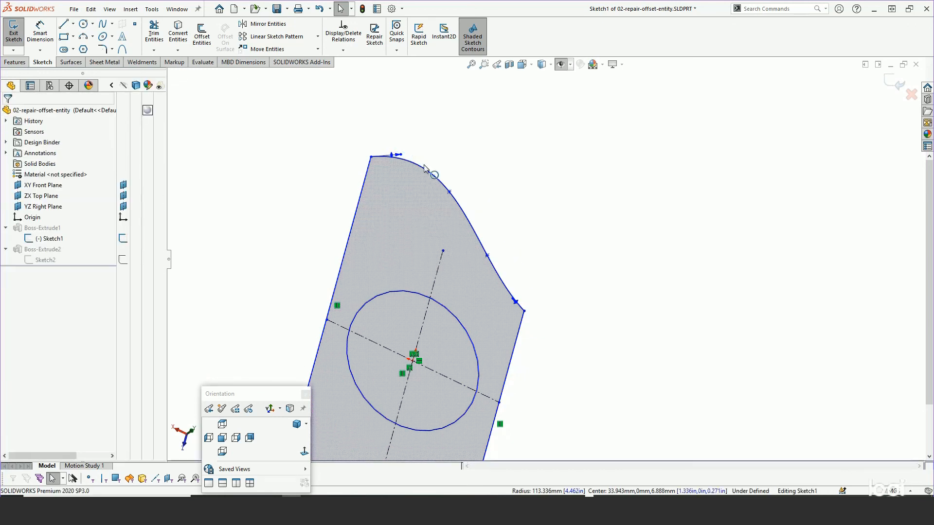
click(898, 87)
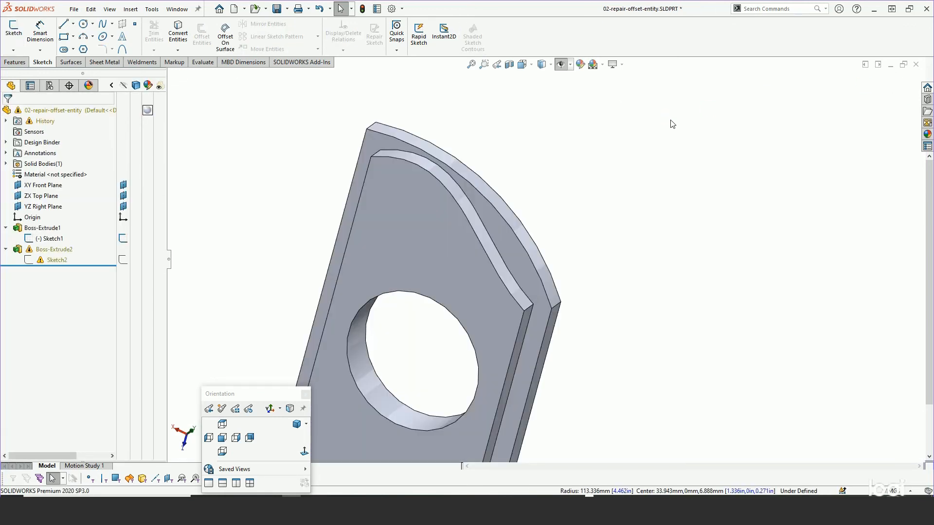
Open Sketch2 of Boss-Extrude2 for editing, viewed normal to the sketch plane, filter its relations to Dangling, and select On Edge 37
right_click(55, 262)
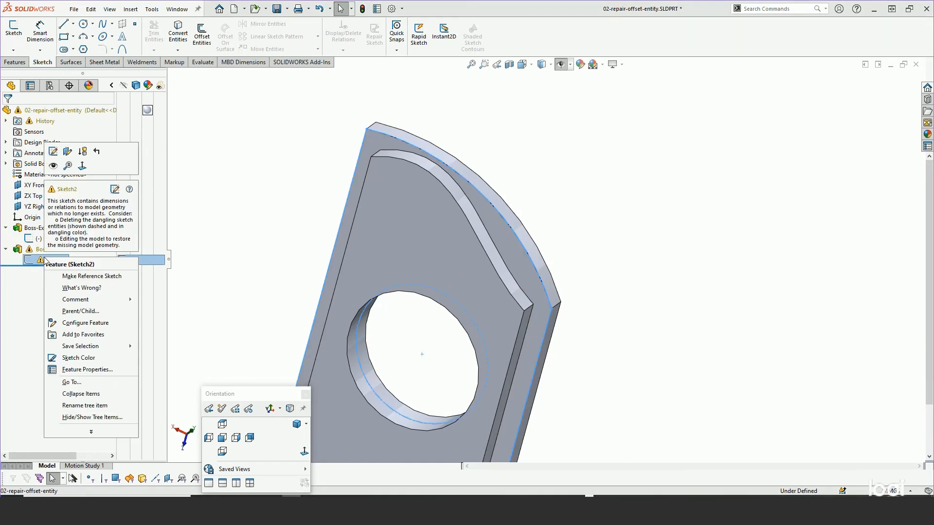
click(53, 152)
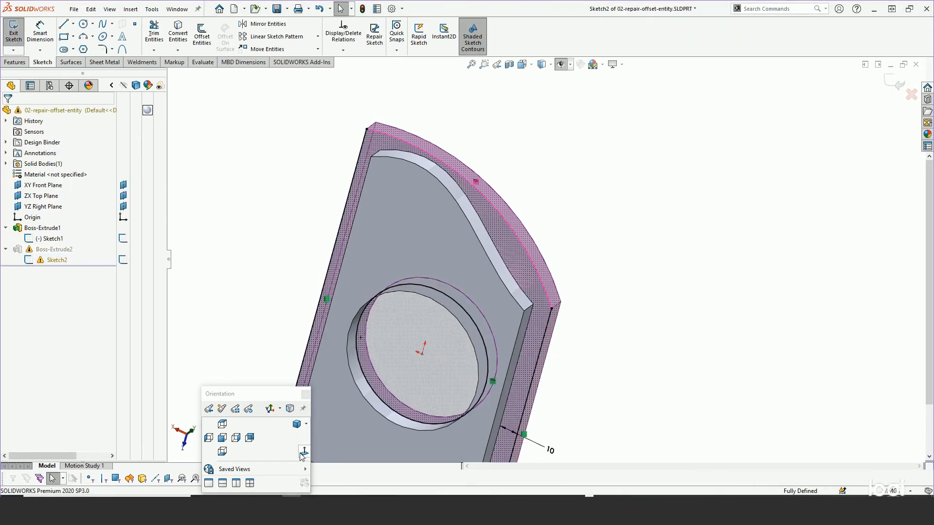
click(304, 452)
click(305, 452)
click(305, 452)
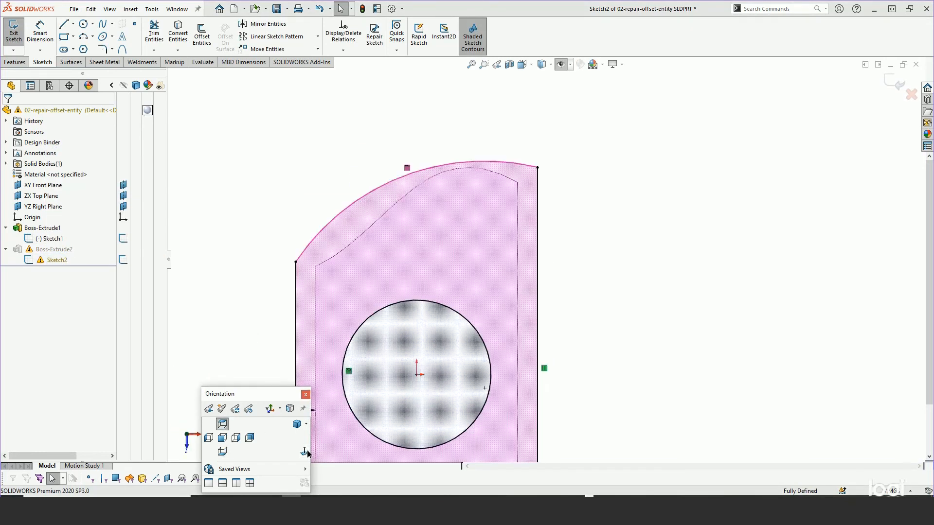
click(342, 31)
click(38, 142)
click(35, 156)
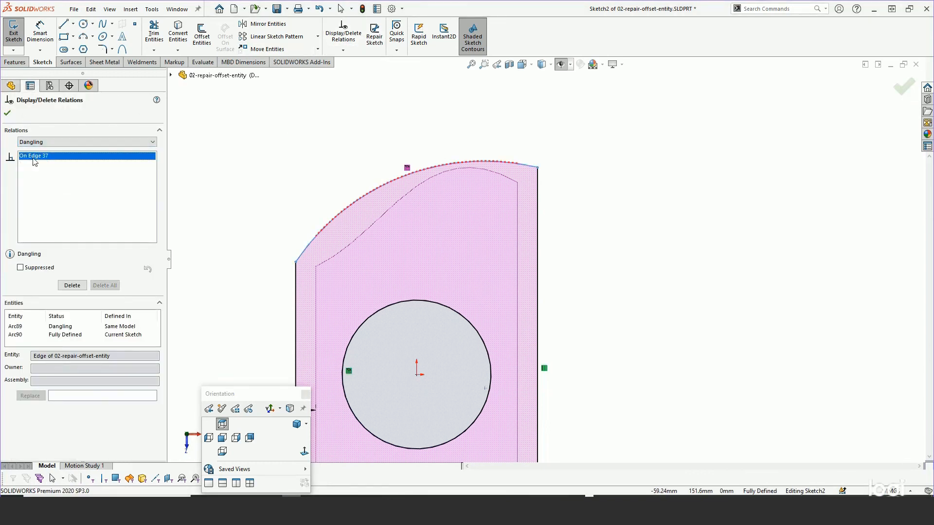
Select the dangling Arc89 entity of relation On Edge 37 for replacement, close the relations, and cancel the Sketch2 edit
key(z)
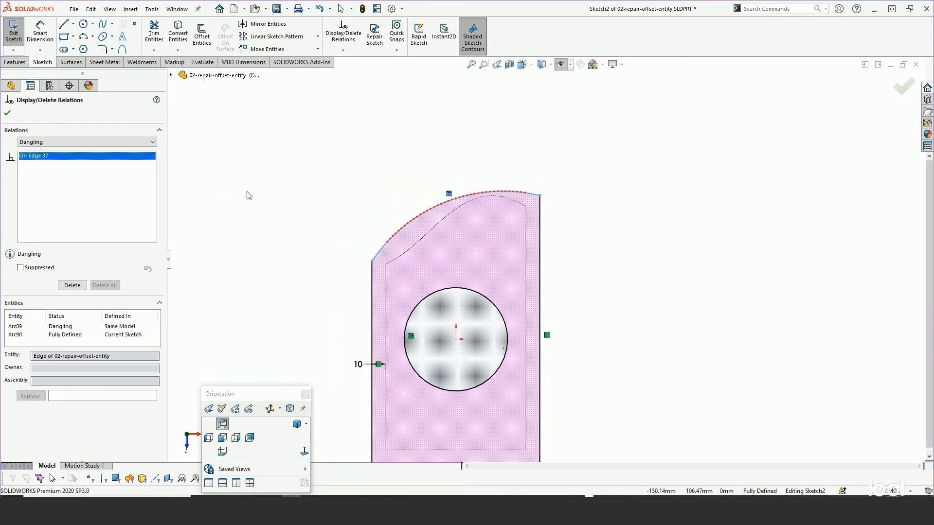
click(16, 327)
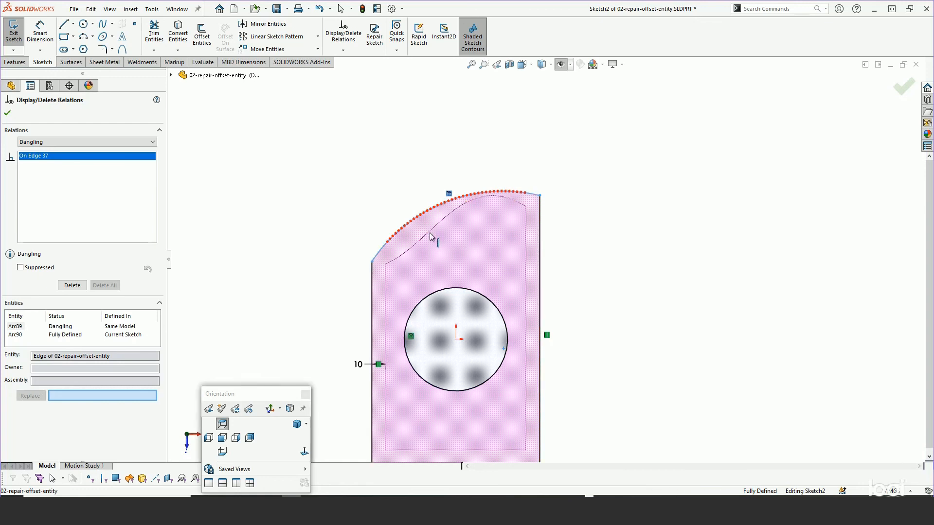
click(7, 114)
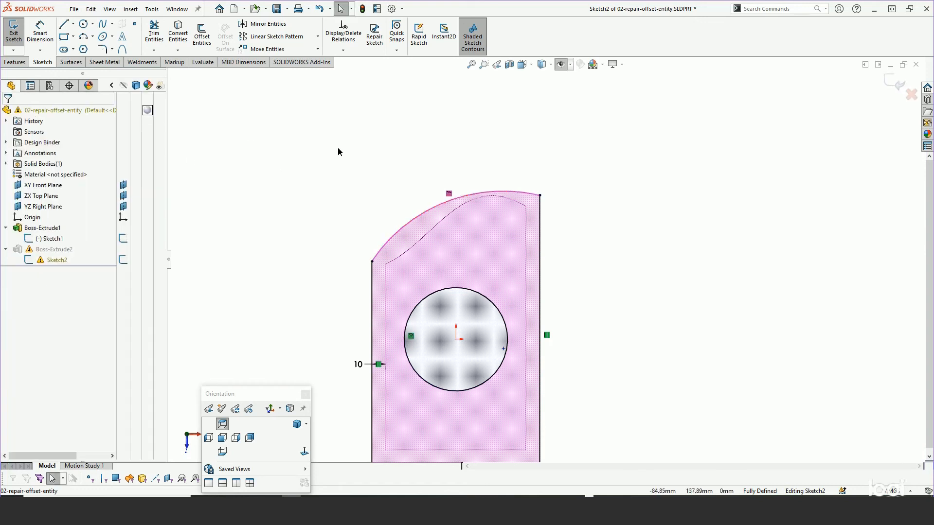
click(911, 95)
click(485, 253)
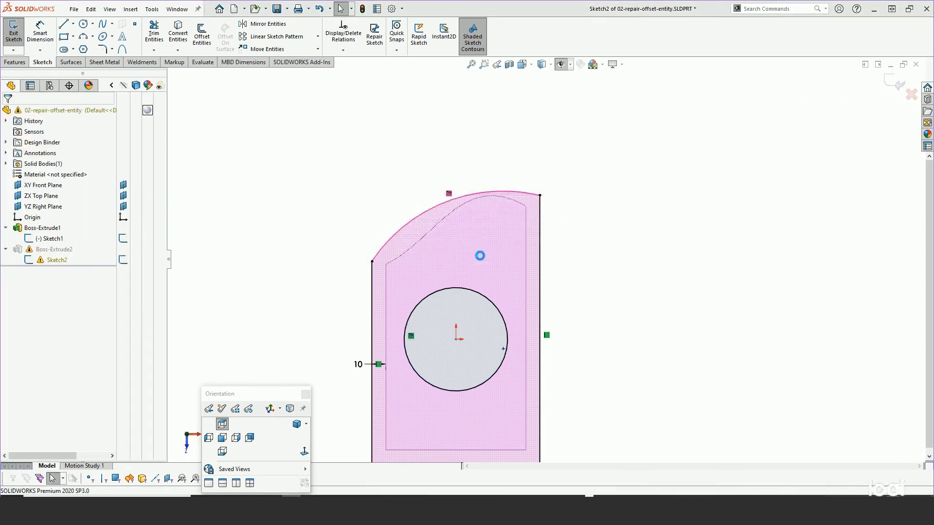
Undo the spline edits in Sketch1 back to the original end arc, and exit the sketch
key(ctrl+z)
key(ctrl+z)
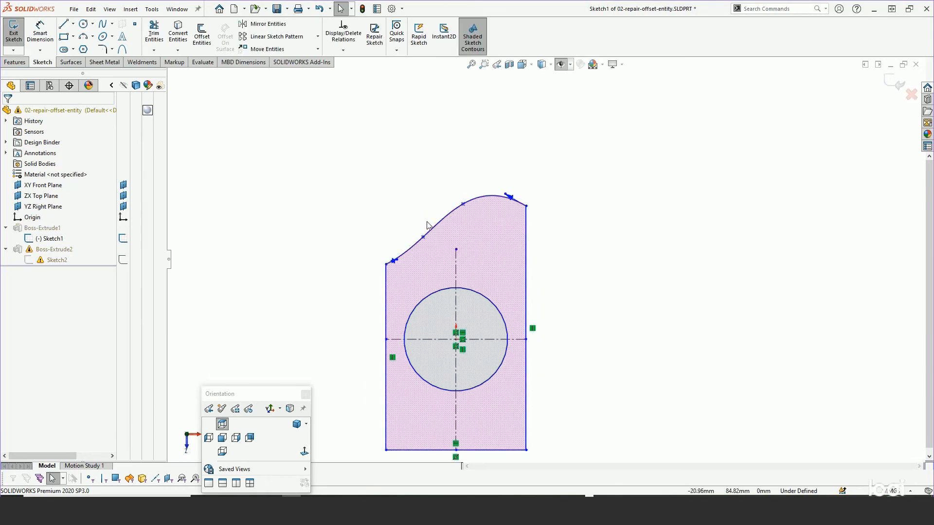
key(ctrl+z)
key(ctrl+z)
key(ctrl+z)
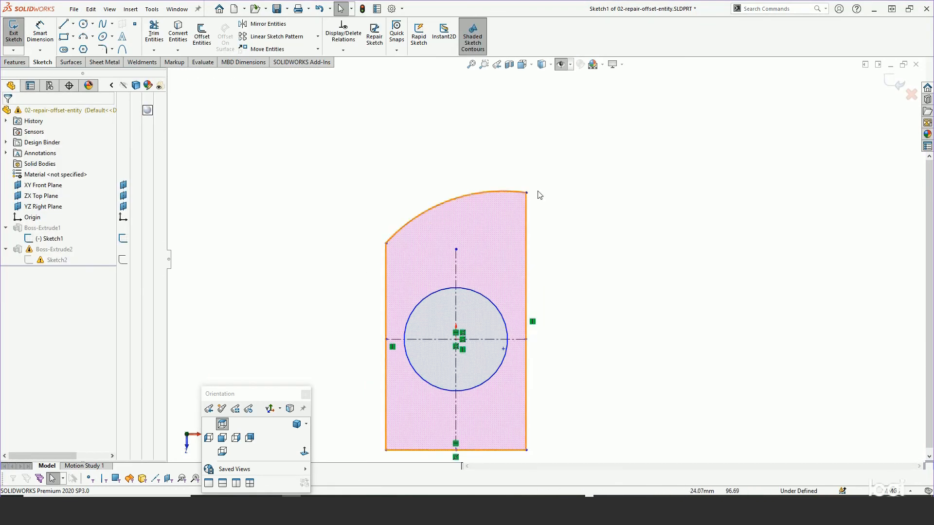
click(898, 85)
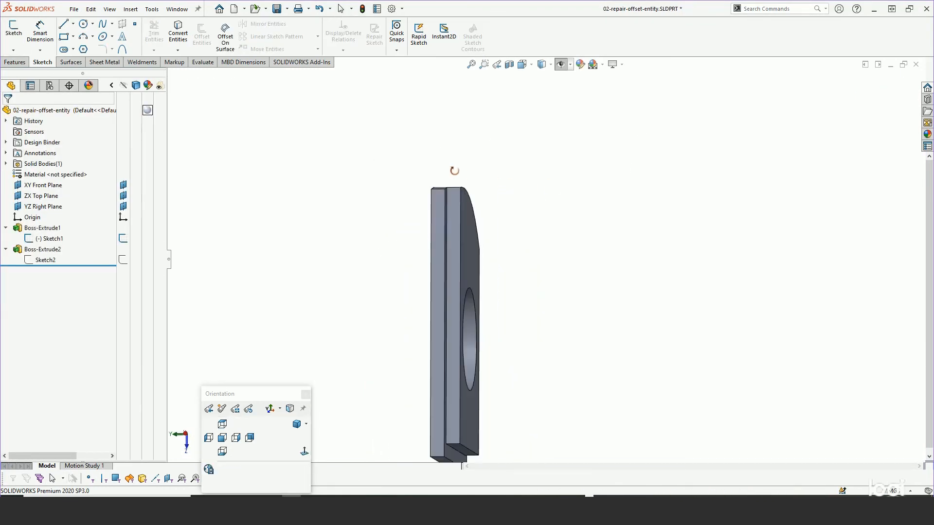
Open Sketch1 of Boss-Extrude1 for editing and draw a vertical line just outside the shorter side of the plate profile
right_click(46, 238)
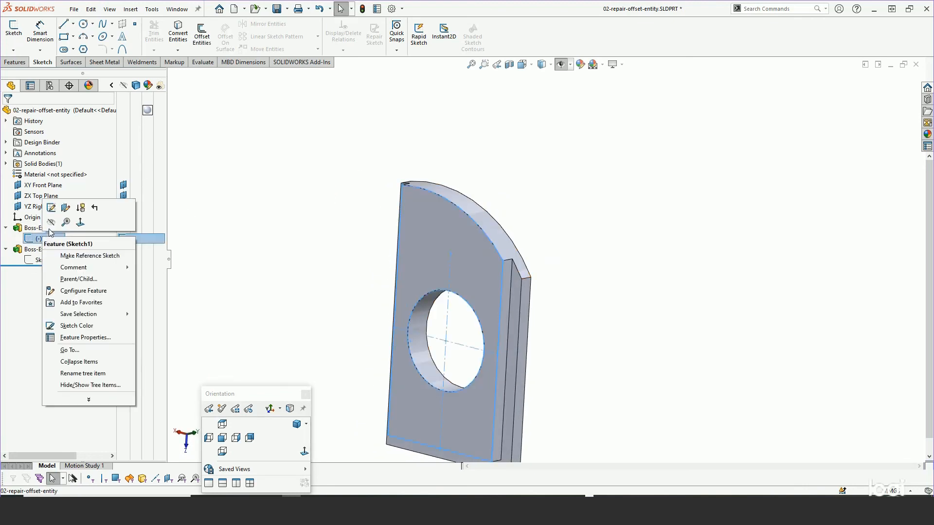
click(54, 208)
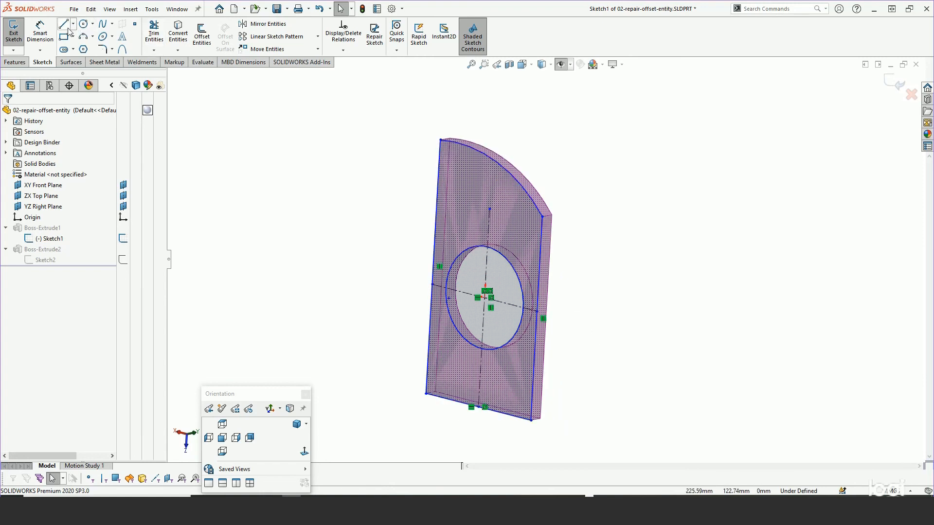
click(555, 225)
click(545, 425)
right_click(544, 425)
click(579, 433)
key(Escape)
click(534, 358)
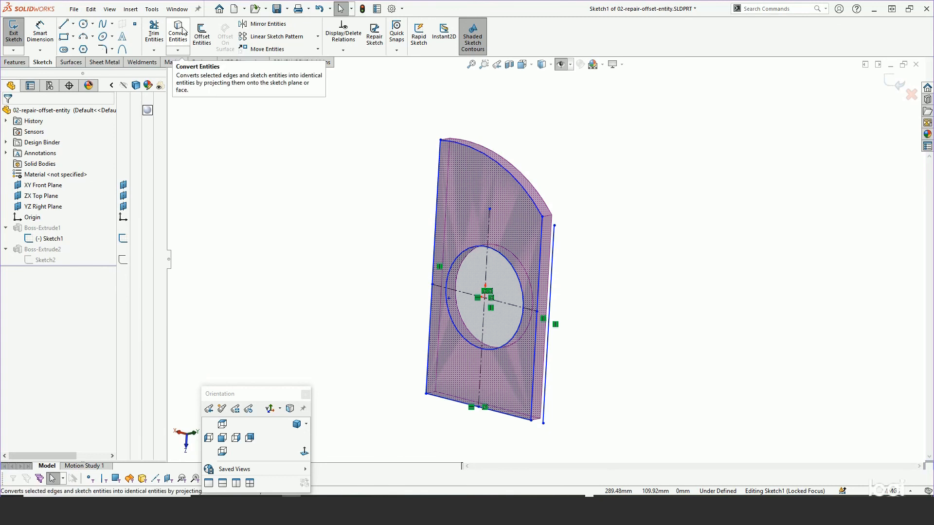
Trim the new vertical line to corners with the base line and the end arc of Sketch1
click(154, 32)
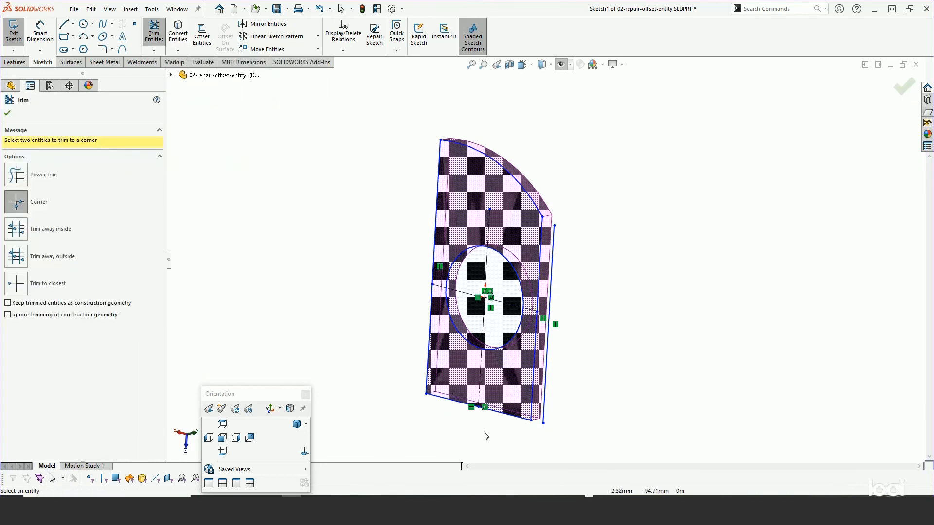
click(520, 423)
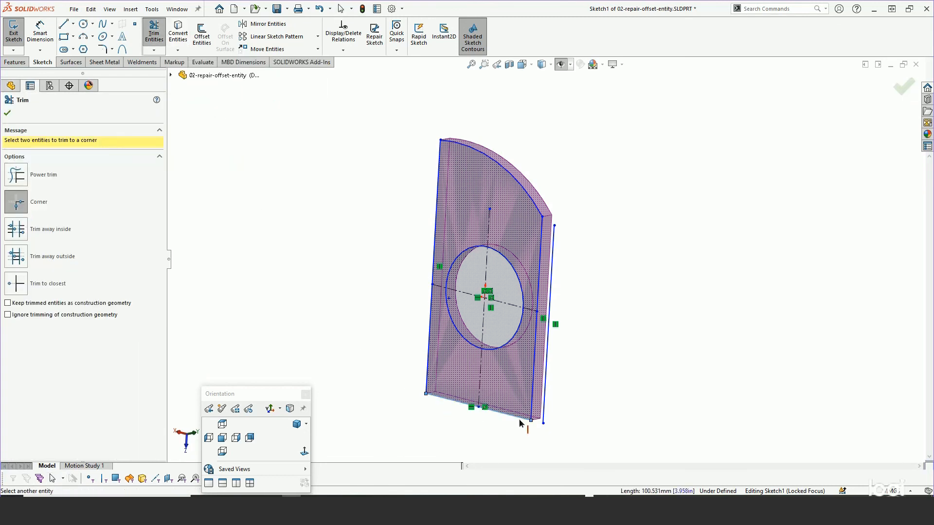
click(542, 404)
click(524, 203)
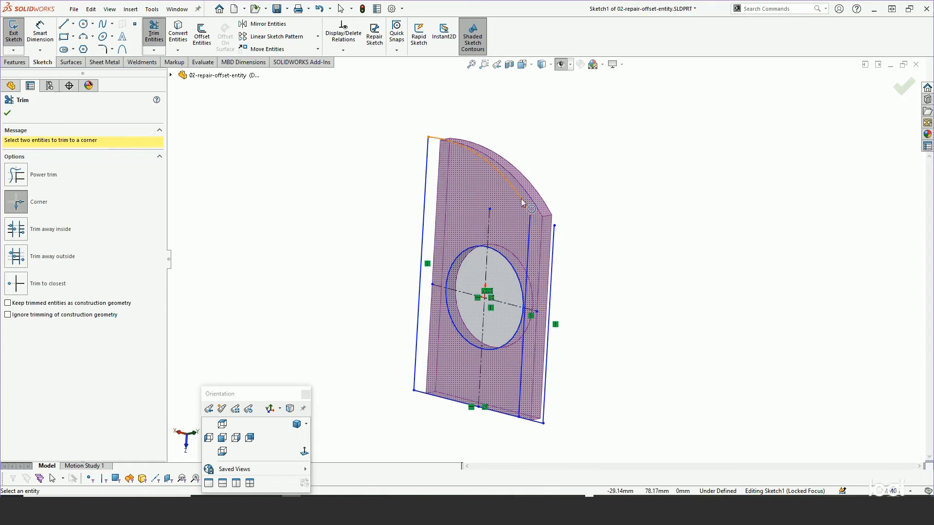
click(554, 253)
click(555, 252)
click(531, 422)
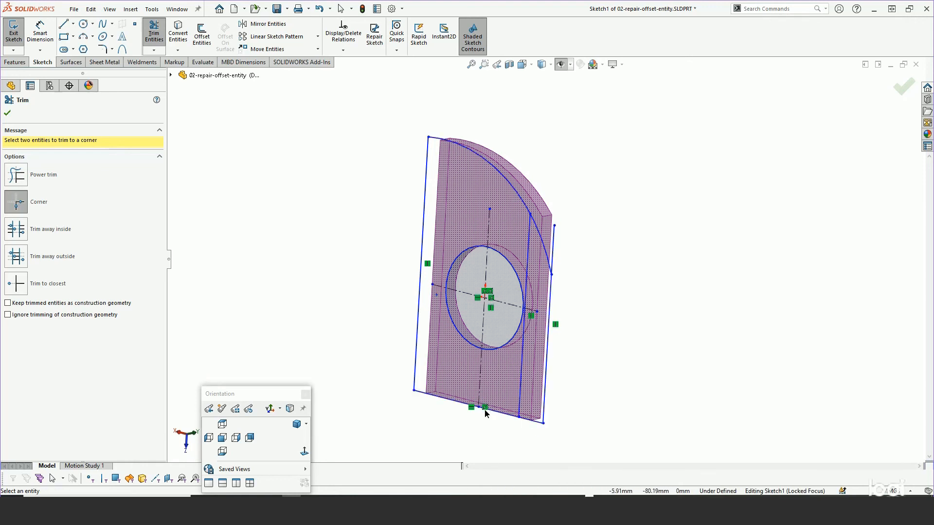
key(Escape)
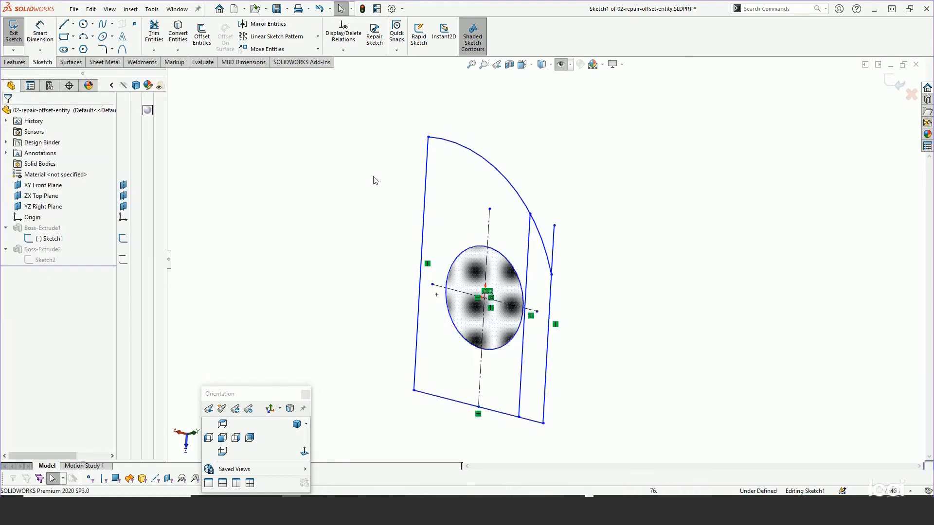
click(153, 32)
click(547, 257)
click(552, 298)
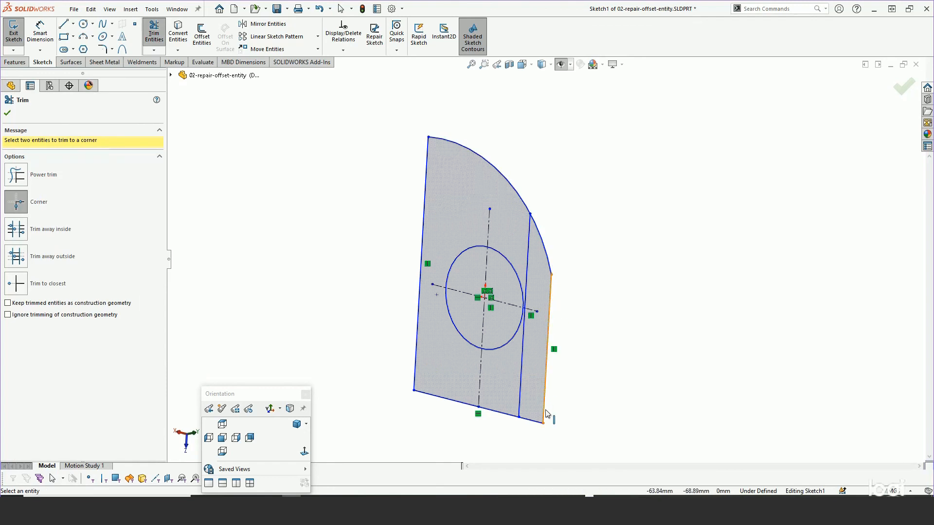
key(Escape)
Delete the old shorter side line from Sketch1 and exit the sketch to rebuild the part
click(527, 270)
key(Delete)
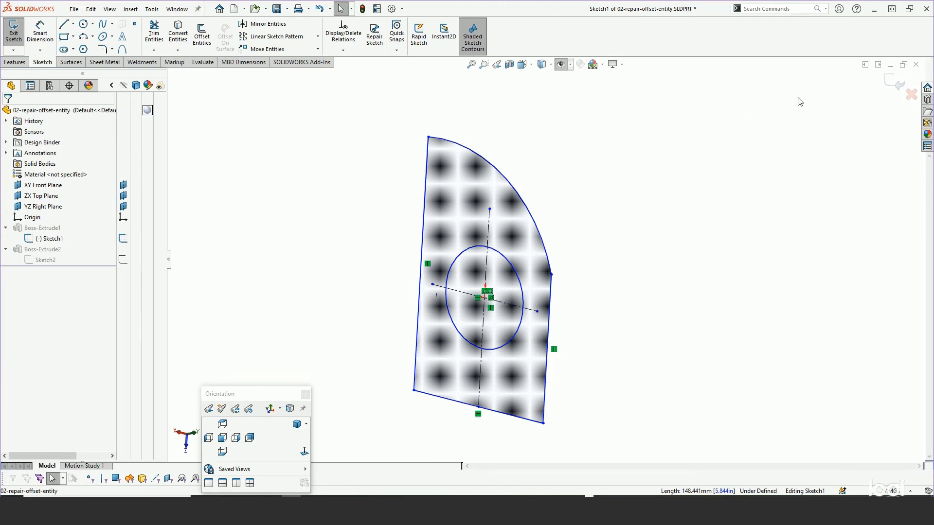
click(896, 84)
middle_drag(611, 294, 429, 343)
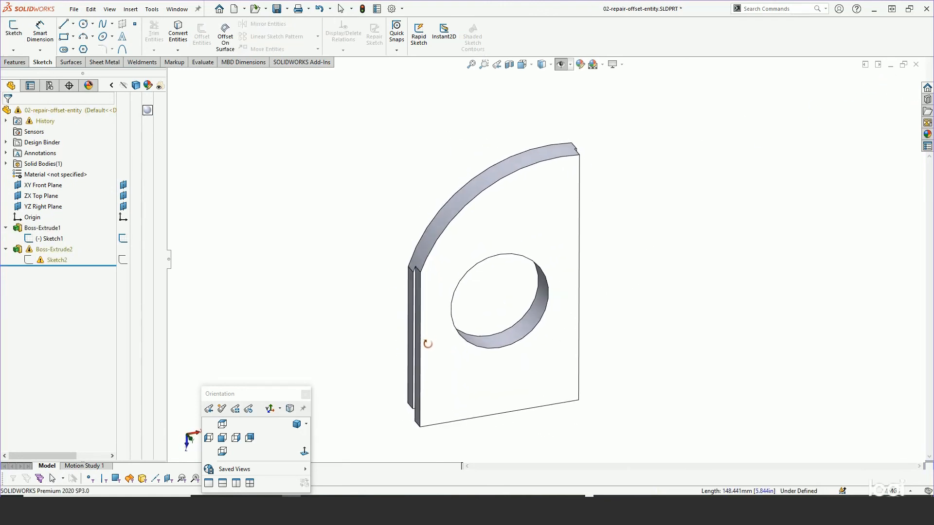
Open Sketch2 of Boss-Extrude2 for editing, viewed normal to the sketch plane, and select Offset Entities34 among its dangling relations
right_click(55, 260)
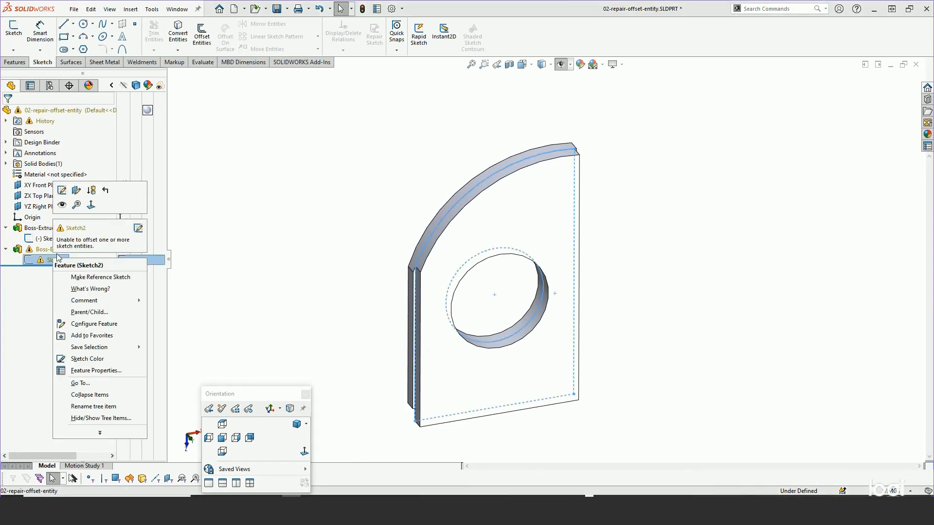
click(62, 191)
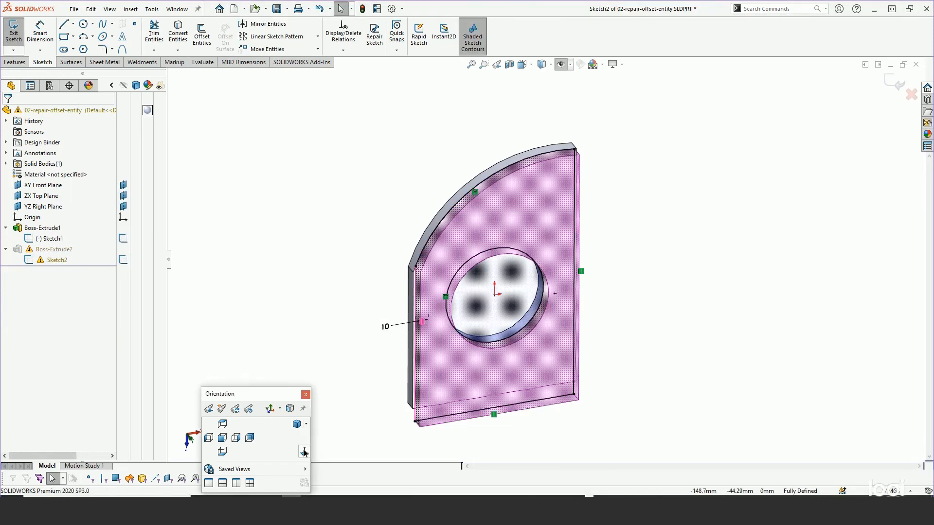
click(304, 452)
scroll(426, 294, down, 3)
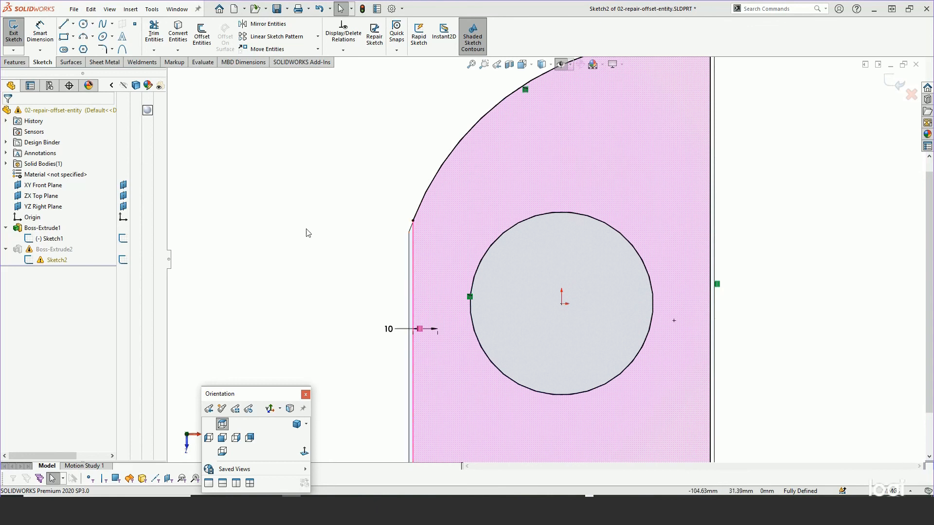
click(343, 35)
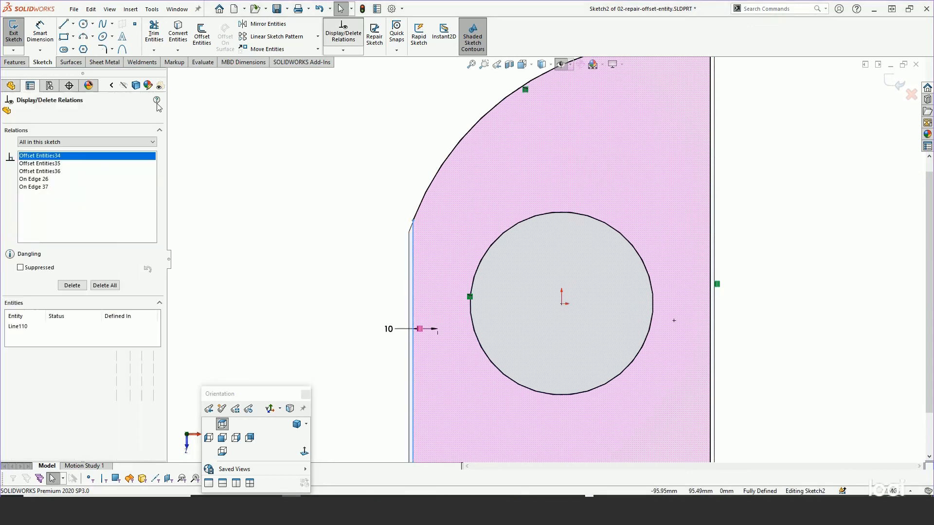
click(47, 144)
click(40, 158)
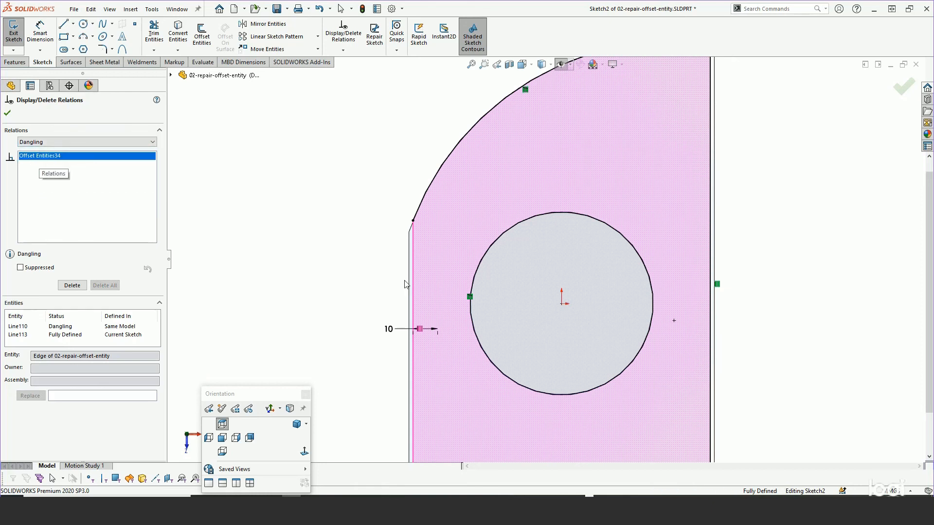
Try to replace the dangling Line110 reference in the Offset Entities34 relation with the plate's new shorter side edge
click(17, 327)
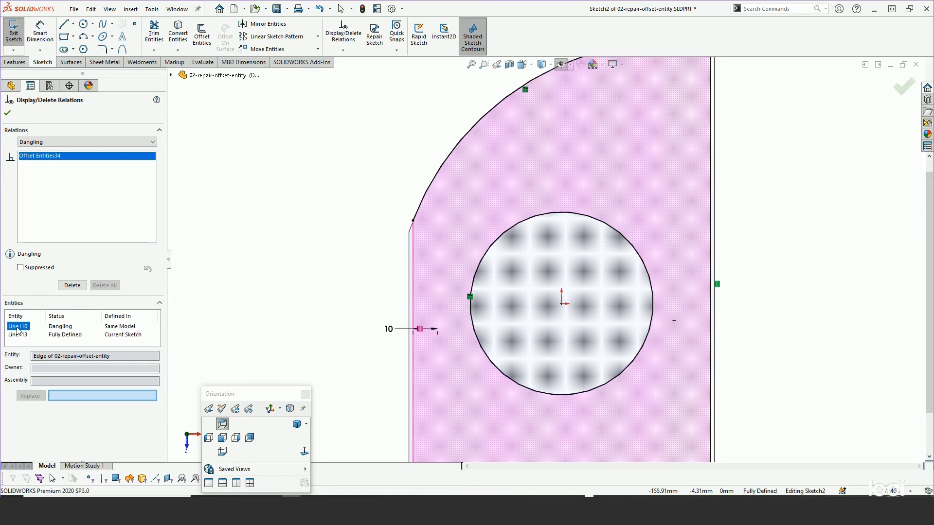
click(408, 292)
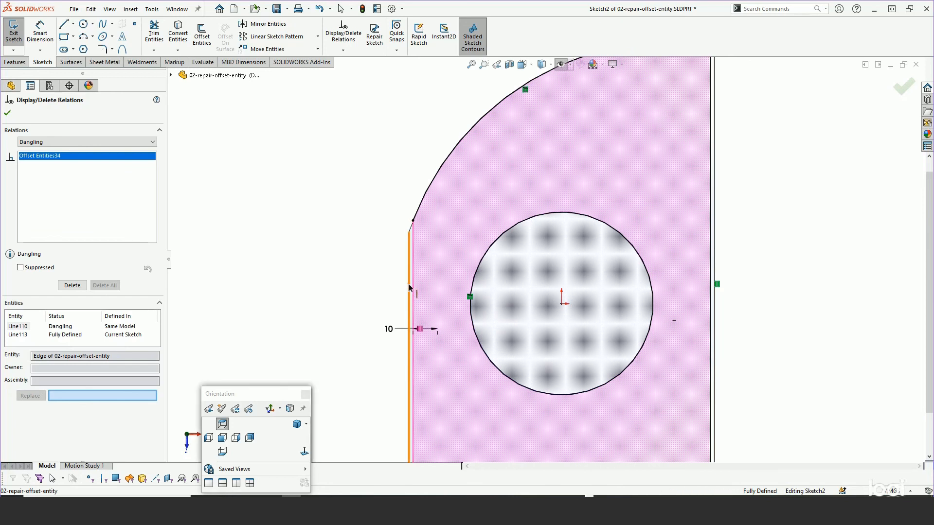
middle_drag(408, 284, 425, 297)
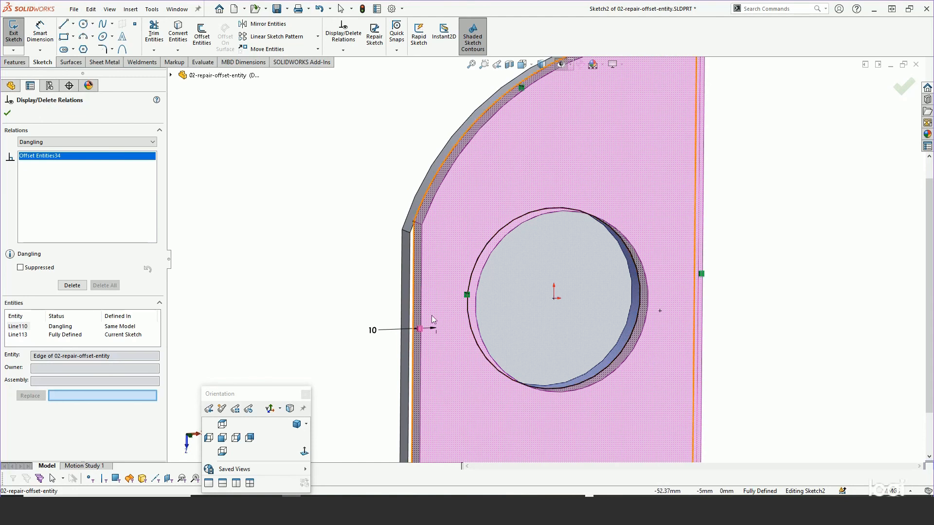
click(5, 114)
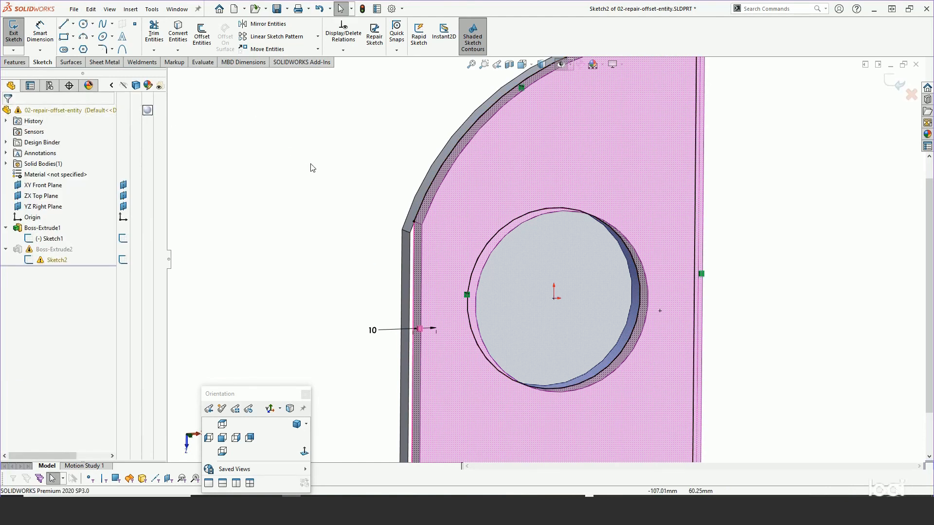
Convert the plate's new shorter side edge into Sketch2 and replace the old offset line Line113 with it
click(409, 282)
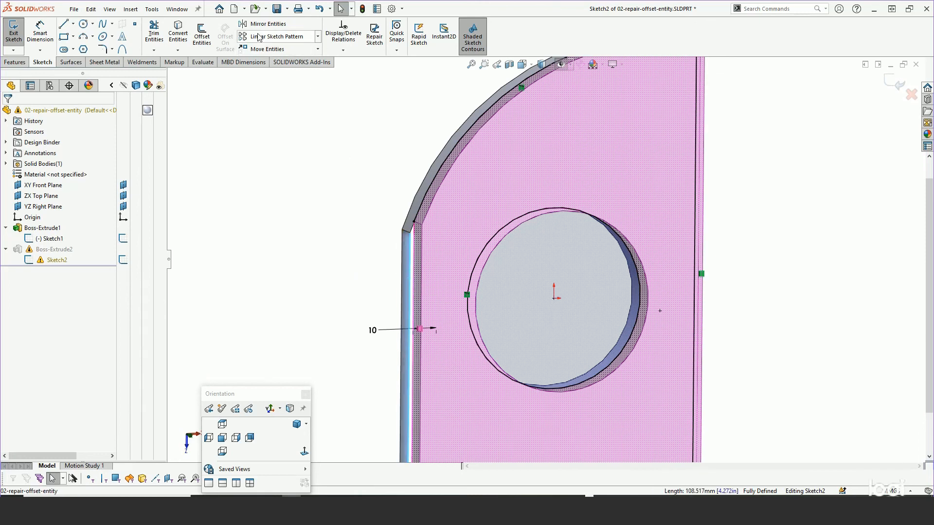
click(176, 33)
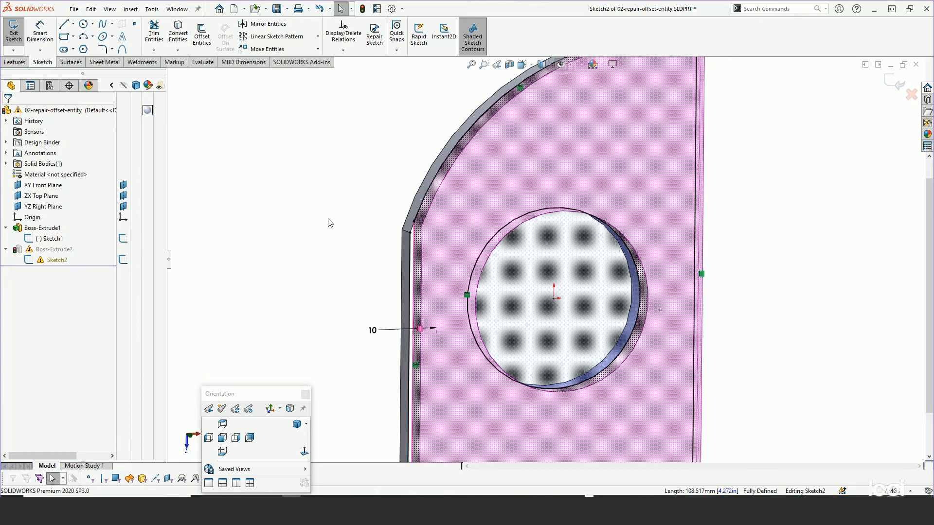
right_click(415, 266)
click(350, 252)
key(s)
click(425, 313)
click(414, 290)
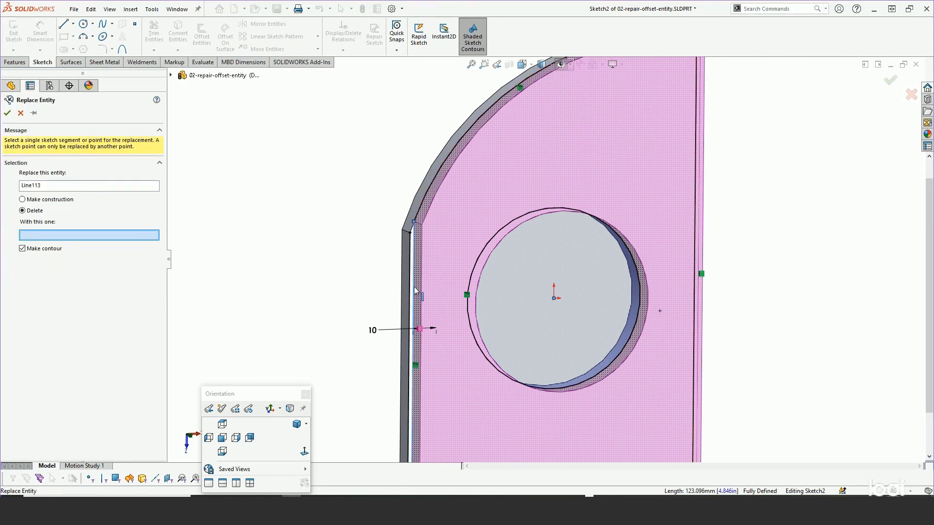
click(410, 292)
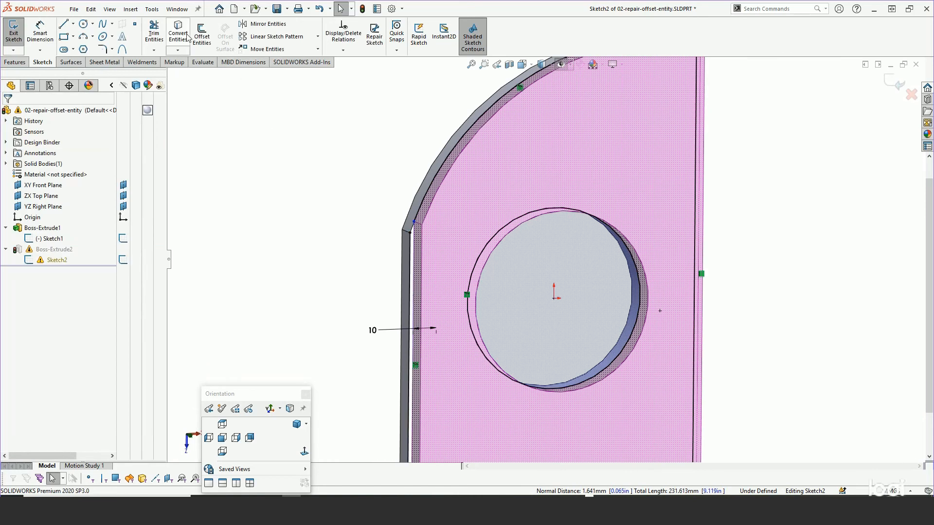
Close the Sketch2 profile by joining the converted line's ends to the arc and the base line, and rebuild
click(414, 223)
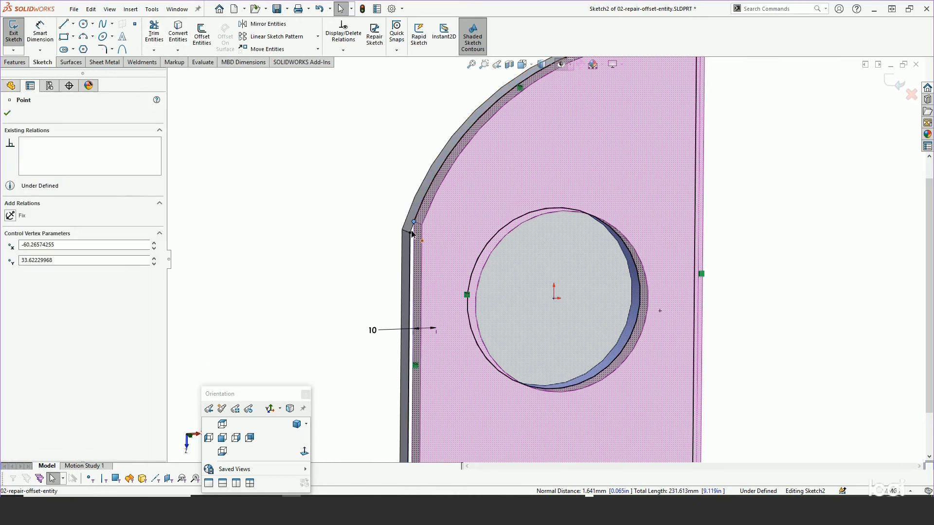
scroll(410, 235, up, 5)
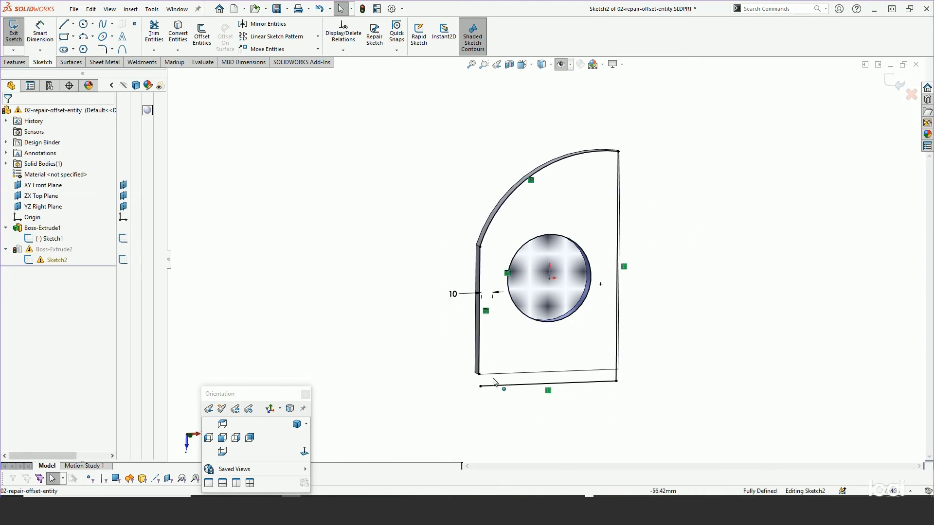
scroll(484, 379, down, 5)
drag(491, 321, 491, 397)
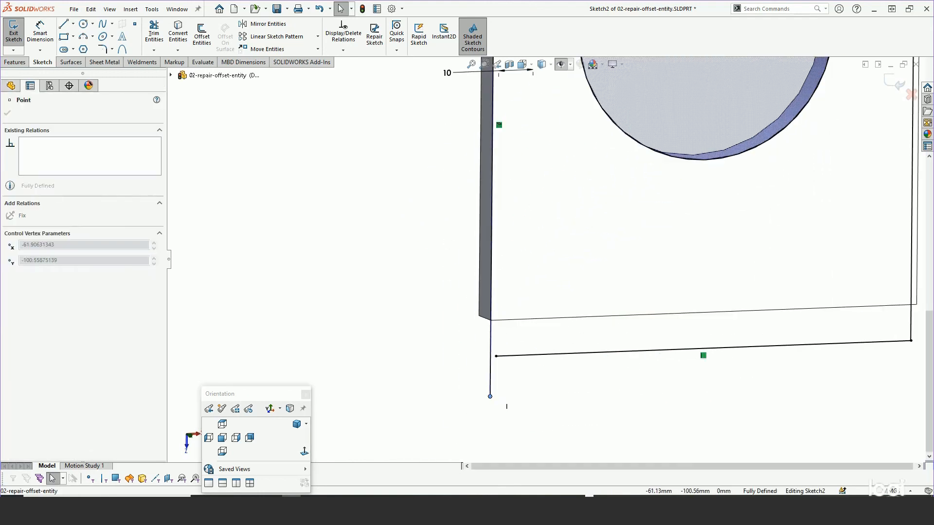
mouse_move(490, 364)
mouse_down()
mouse_move(492, 396)
mouse_move(491, 363)
mouse_up()
key(ctrl+b)
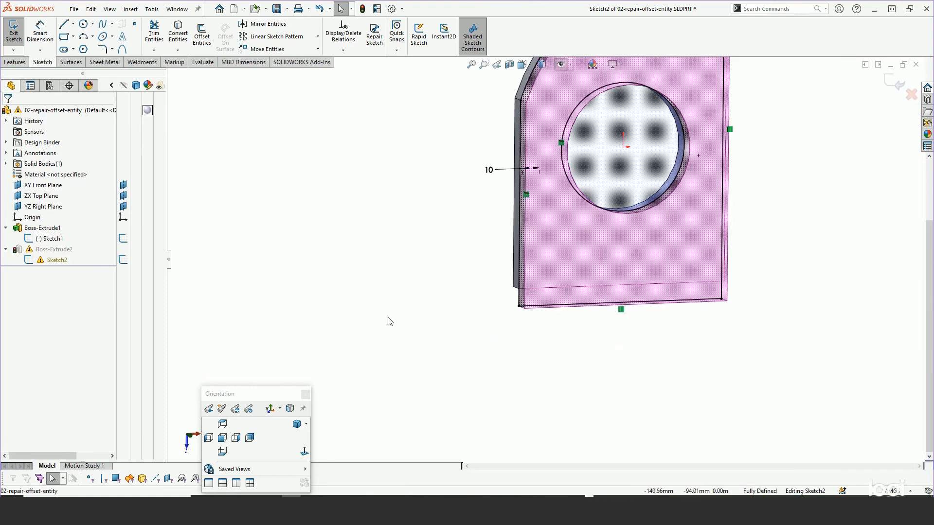
Reopen Sketch2 of Boss-Extrude2, inspect its profile and relations from the other side, and exit the sketch
middle_drag(443, 204, 491, 209)
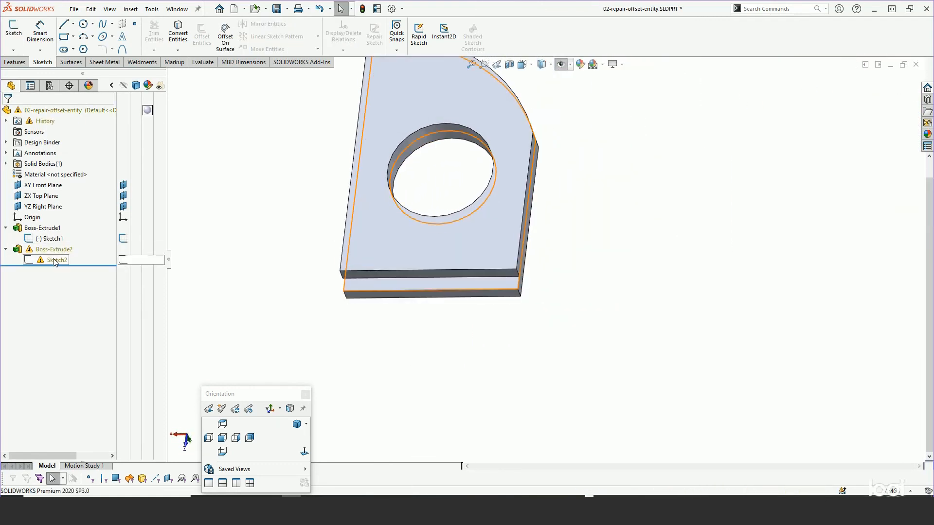
right_click(35, 258)
click(64, 195)
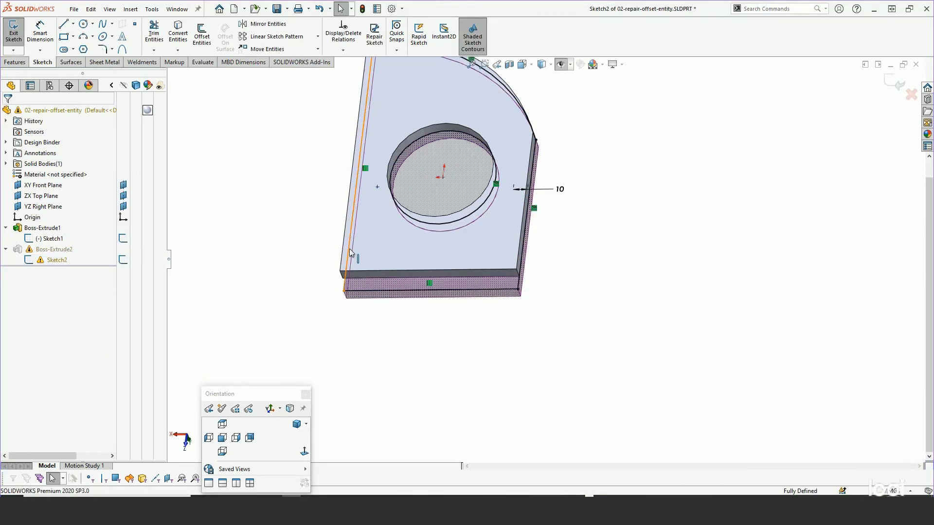
mouse_move(462, 151)
middle_down()
mouse_move(513, 146)
mouse_move(539, 125)
mouse_move(492, 153)
mouse_move(400, 184)
middle_up()
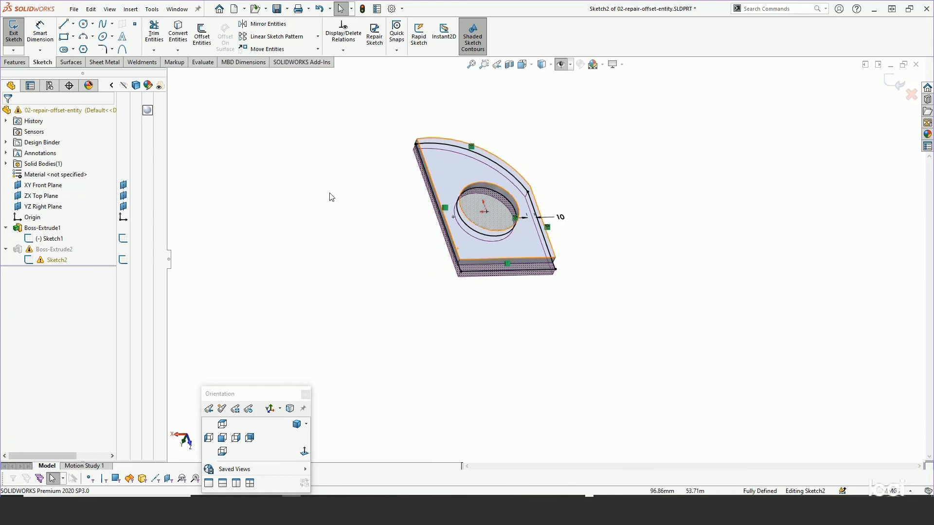
click(895, 84)
Edit the sketch plane of Sketch2 and reselect the face of the Boss-Extrude1 plate as its plane
right_click(54, 261)
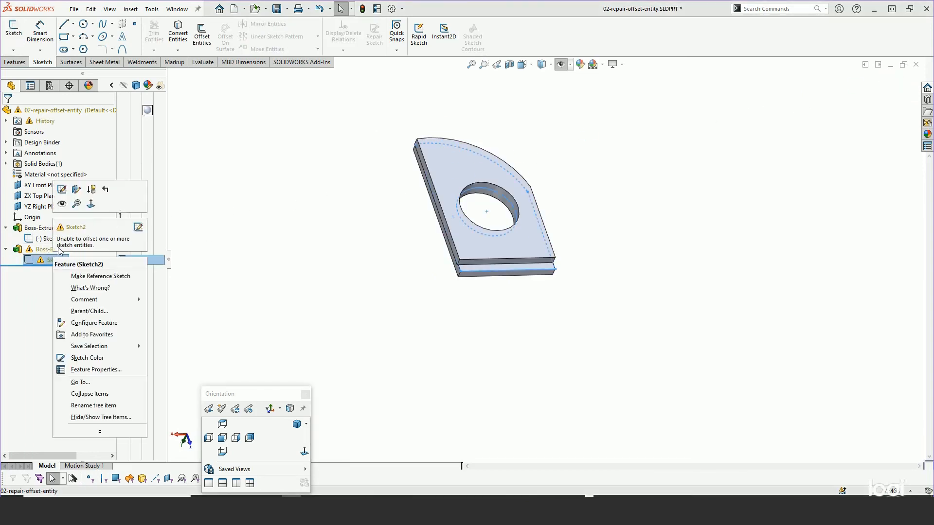
click(78, 194)
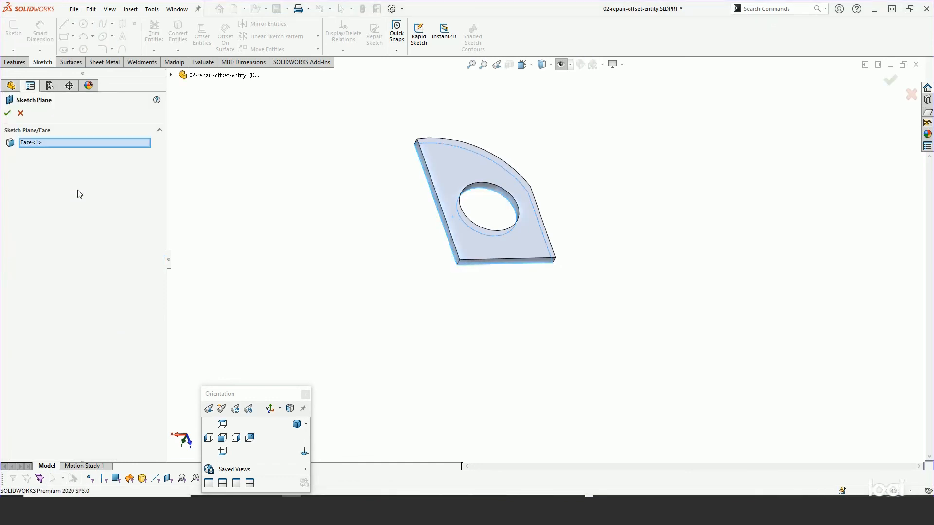
mouse_move(345, 227)
middle_down()
mouse_move(431, 204)
mouse_move(479, 173)
middle_up()
click(479, 171)
click(476, 166)
click(6, 114)
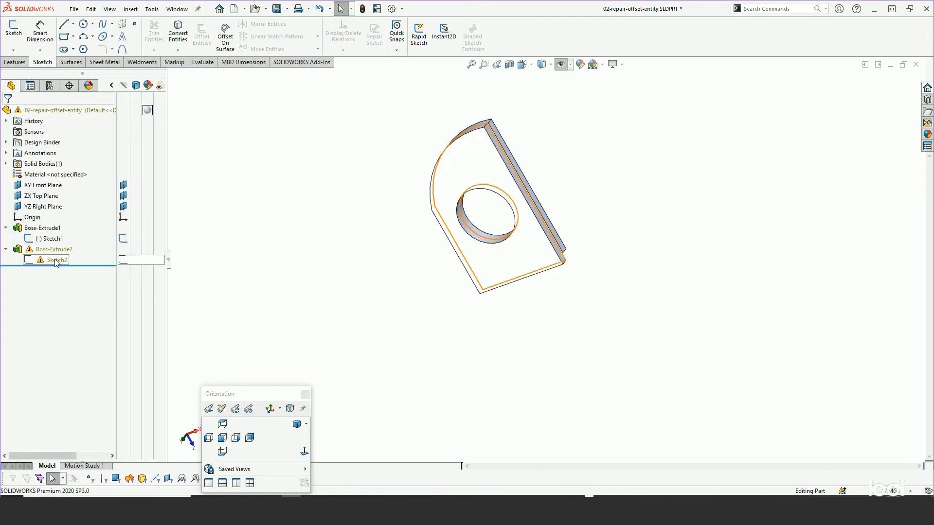
Check Sketch2 in edit mode and read its rebuild warning in What's Wrong
right_click(56, 262)
click(67, 197)
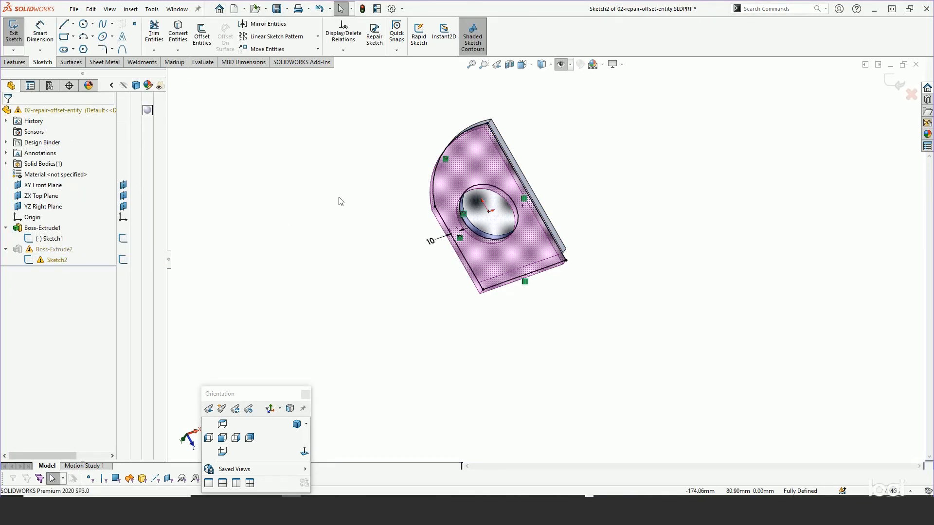
click(895, 83)
right_click(54, 262)
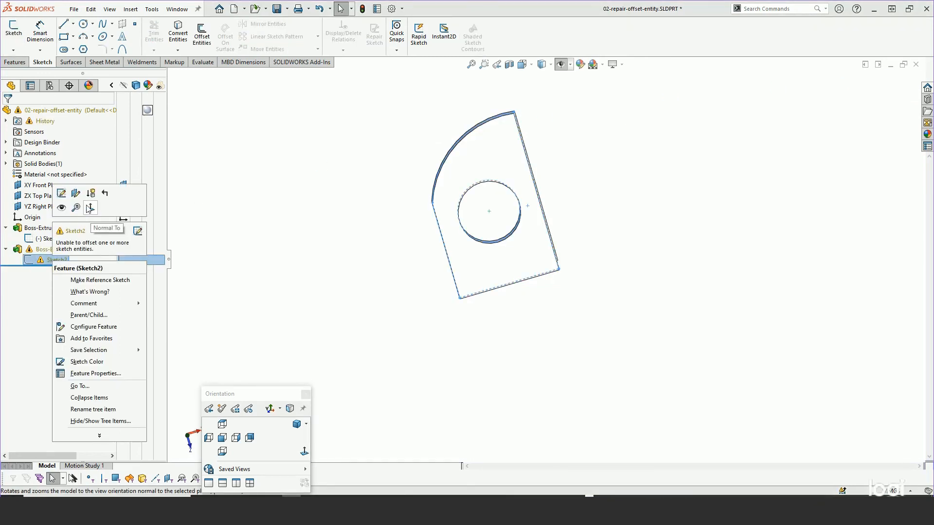
click(89, 292)
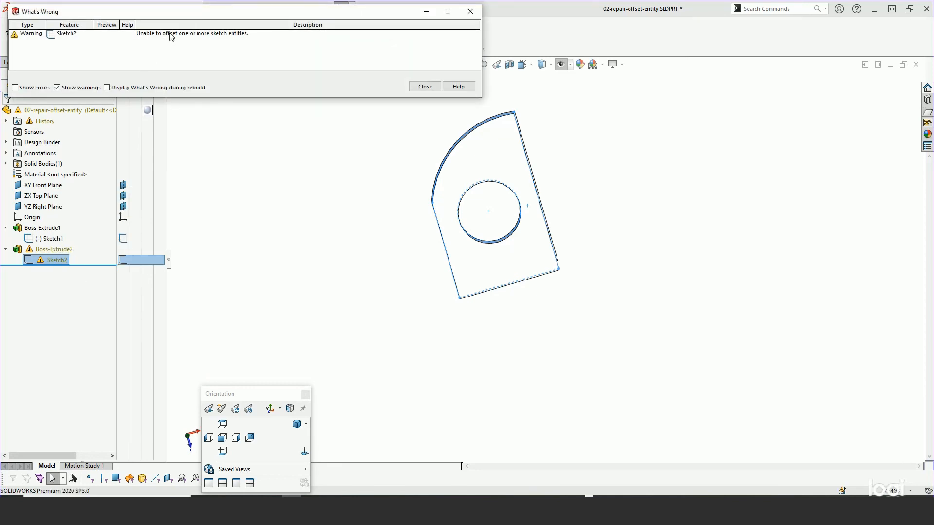
click(469, 12)
click(379, 182)
Delete the 10 mm offset dimension beside the shorter side line of Sketch2 and exit the sketch to rebuild the part
right_click(51, 263)
click(95, 199)
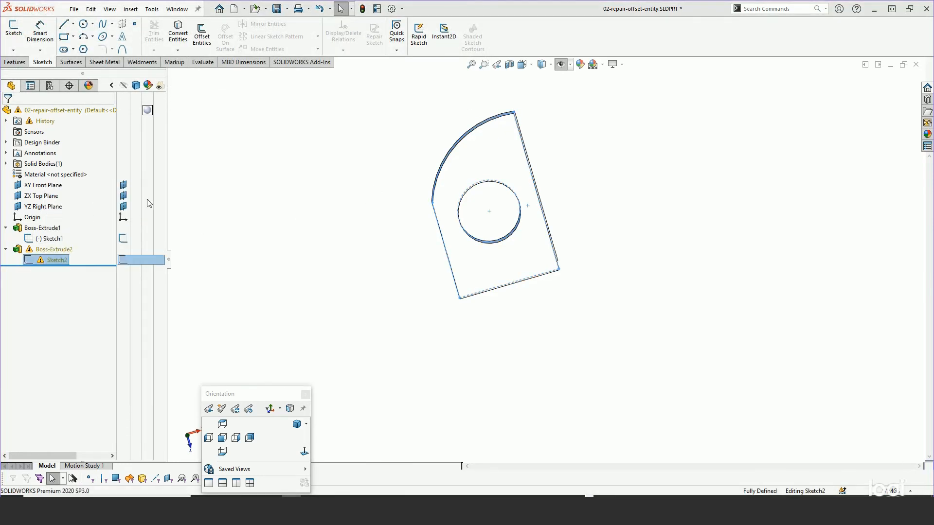
key(s)
mouse_move(312, 233)
middle_down()
mouse_move(436, 202)
mouse_move(440, 248)
middle_up()
text(ws)
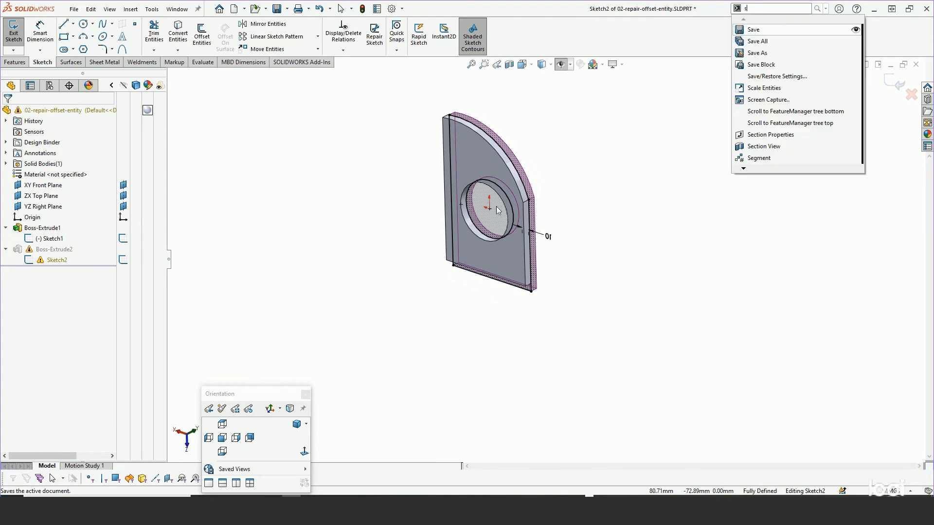
click(585, 227)
scroll(584, 227, down, 3)
middle_drag(565, 238, 541, 246)
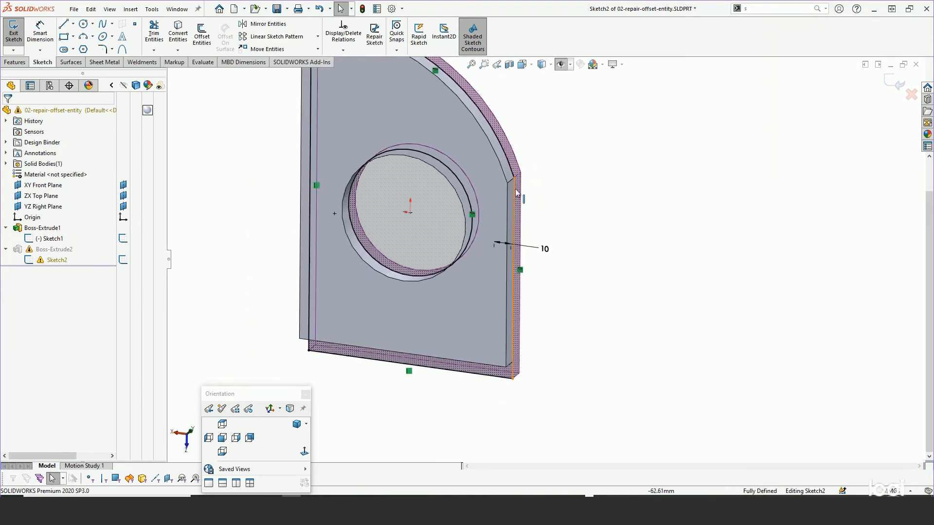
click(545, 249)
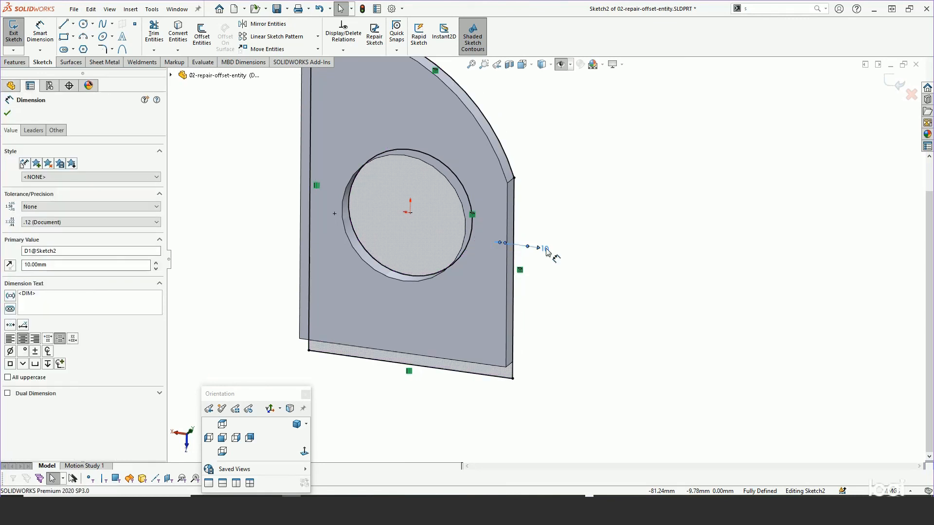
key(Delete)
click(502, 258)
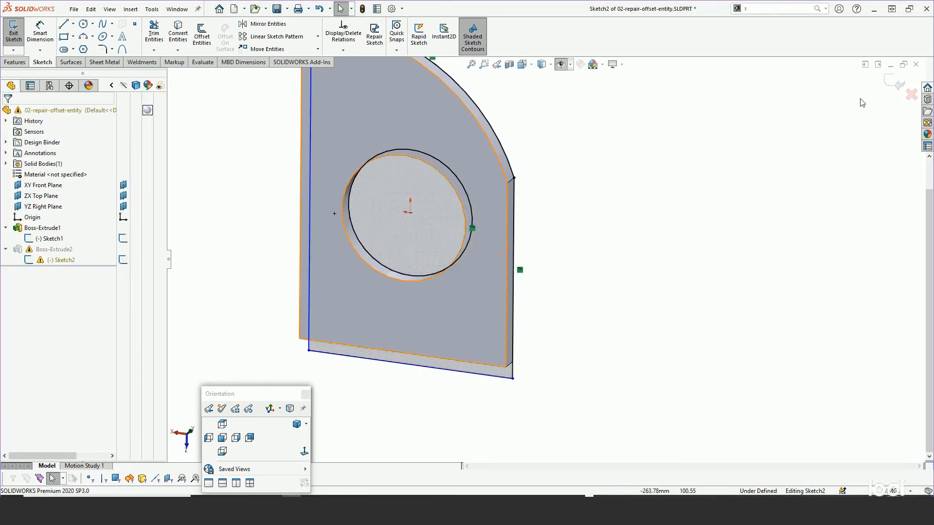
click(896, 84)
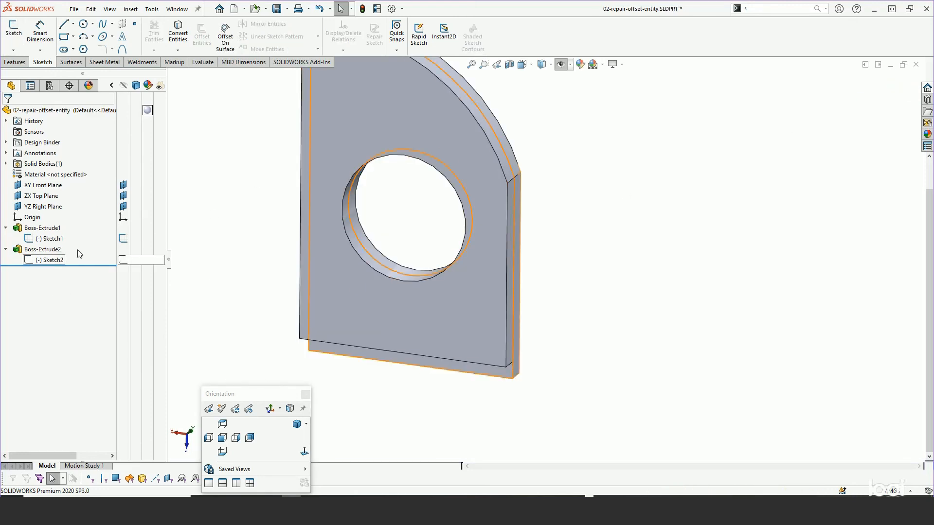
In part 03-thin-extrude-reversing, open Sketch1 for editing
middle_drag(576, 340, 690, 438)
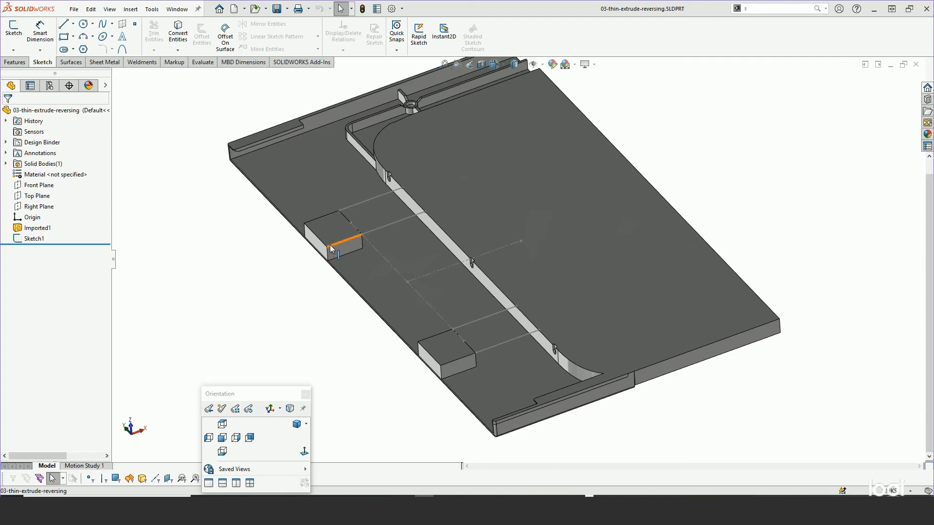
mouse_move(577, 290)
middle_down()
mouse_move(632, 269)
mouse_move(556, 198)
mouse_move(527, 298)
mouse_move(554, 192)
mouse_move(557, 266)
mouse_move(533, 277)
mouse_move(450, 258)
middle_up()
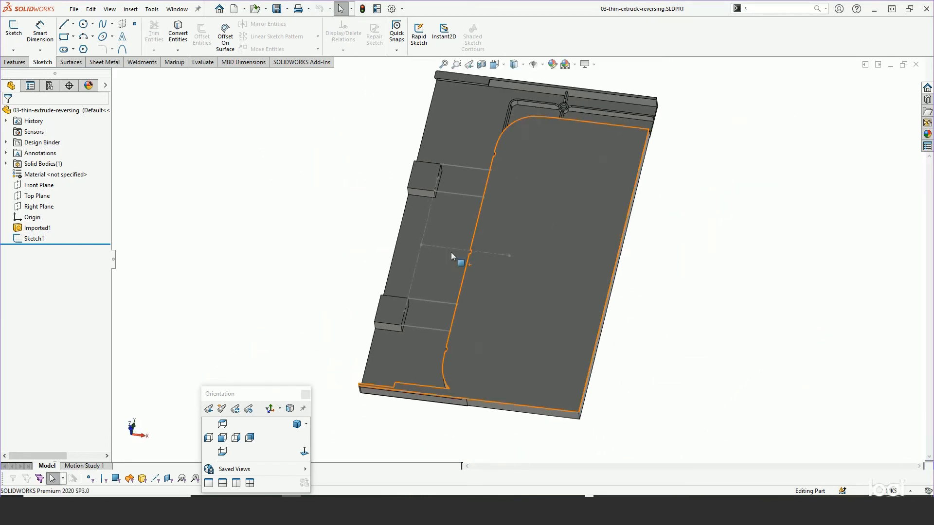
right_click(34, 240)
click(41, 209)
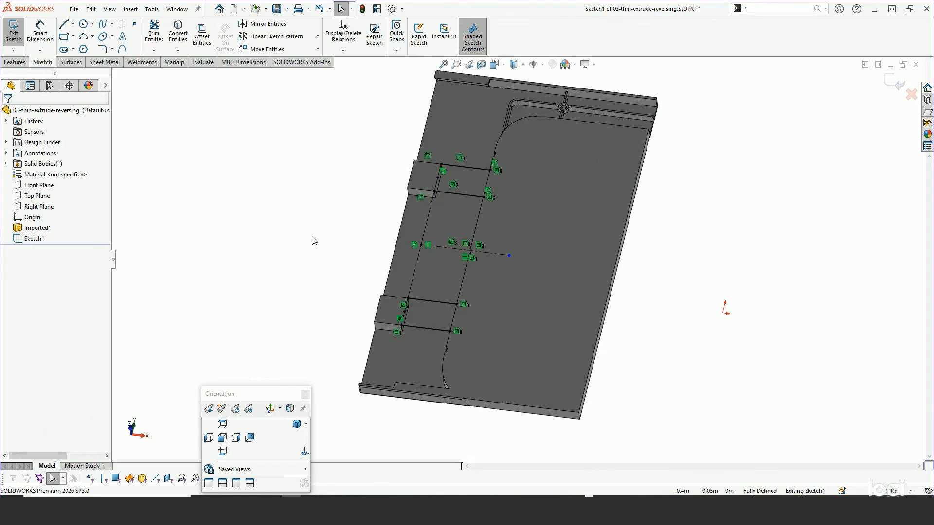
Delete the two parallel sketch lines running from the lower block to the long rib in Sketch1
scroll(477, 281, down, 3)
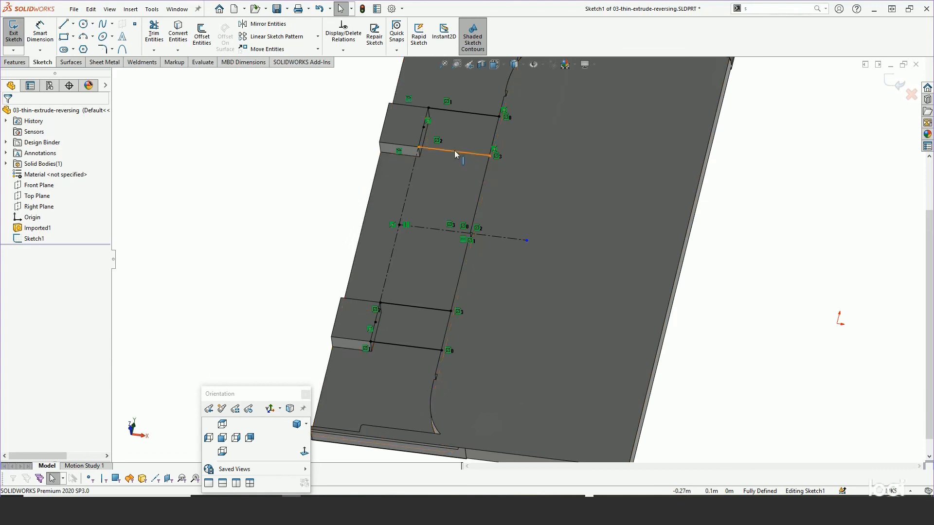
mouse_move(457, 335)
middle_down()
mouse_move(492, 332)
mouse_move(461, 390)
mouse_move(421, 377)
middle_up()
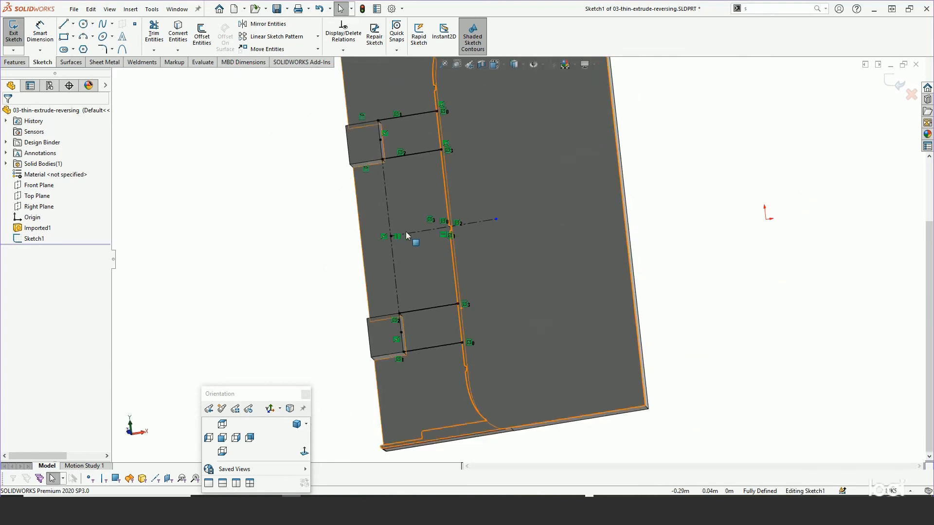
drag(301, 281, 513, 370)
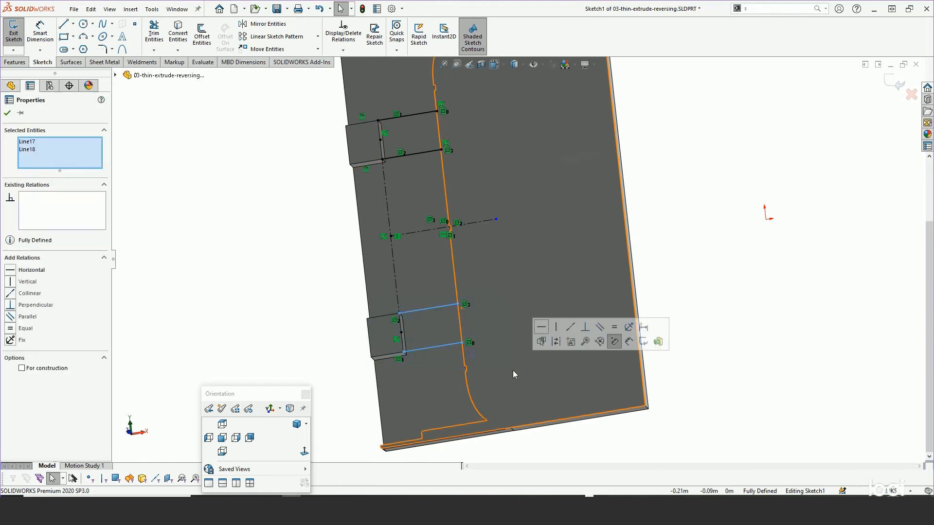
key(Delete)
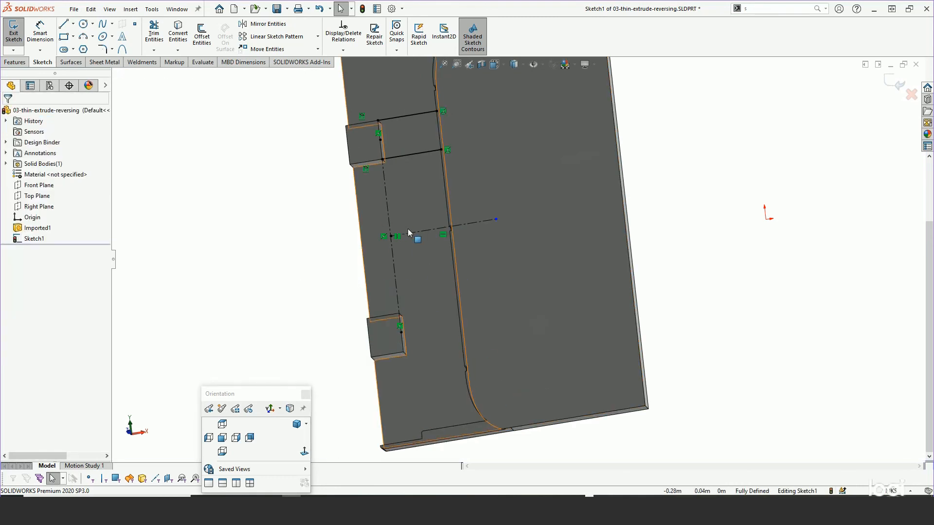
middle_drag(418, 236, 471, 325)
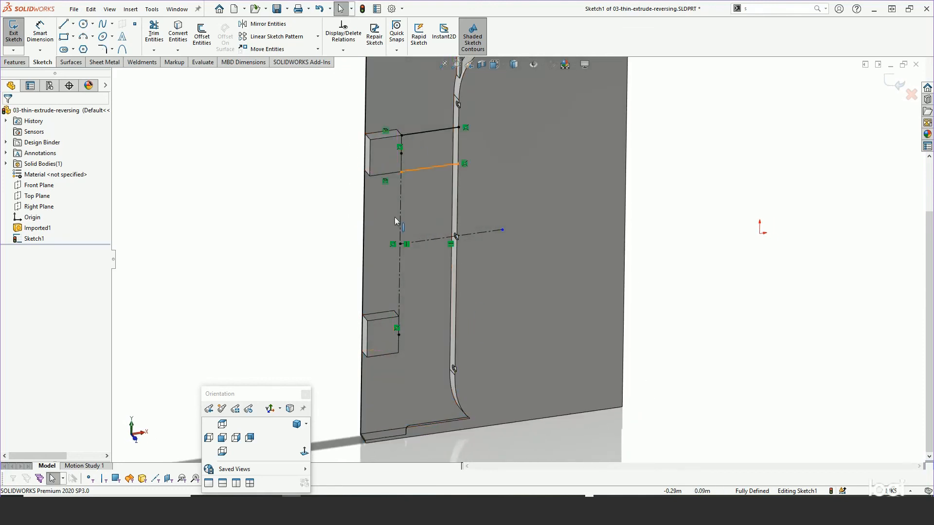
Mirror the two sketch lines between the upper block and the long rib about the horizontal centerline, keeping the originals
key(space)
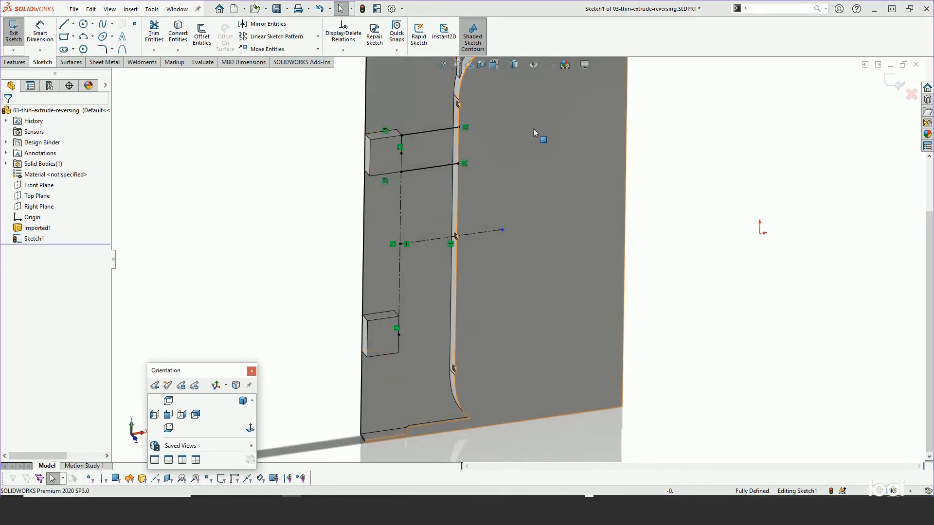
drag(344, 100, 500, 201)
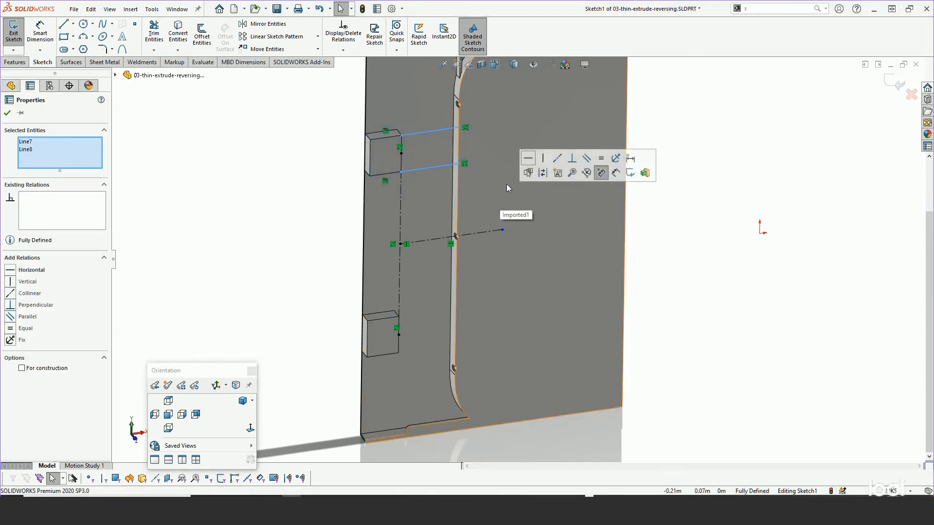
click(259, 24)
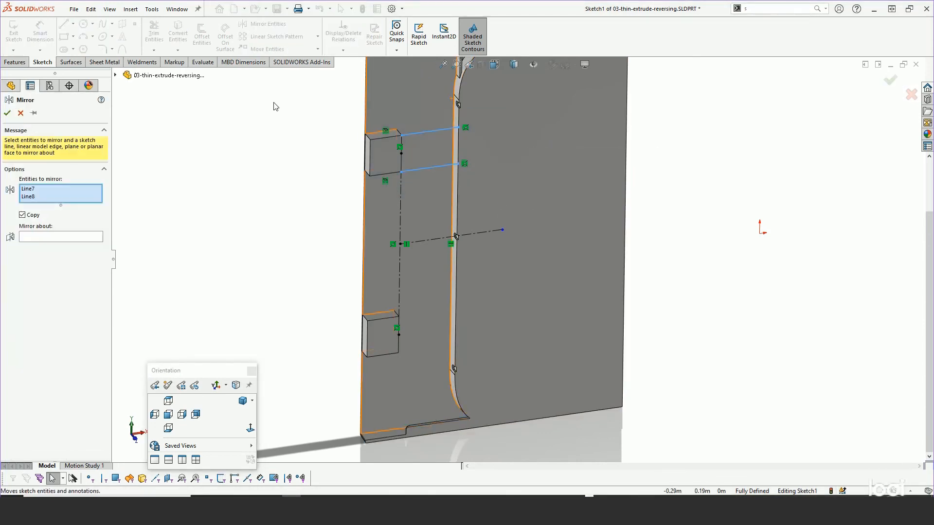
click(62, 237)
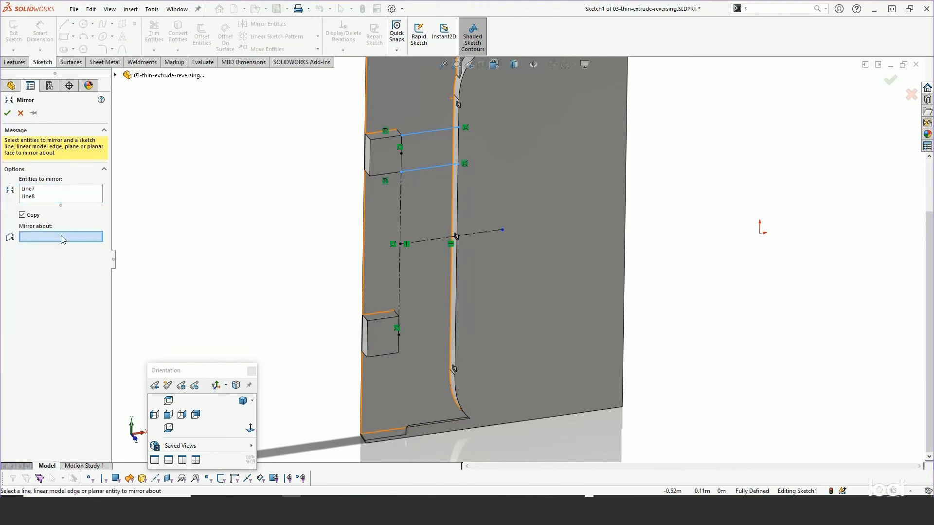
click(422, 241)
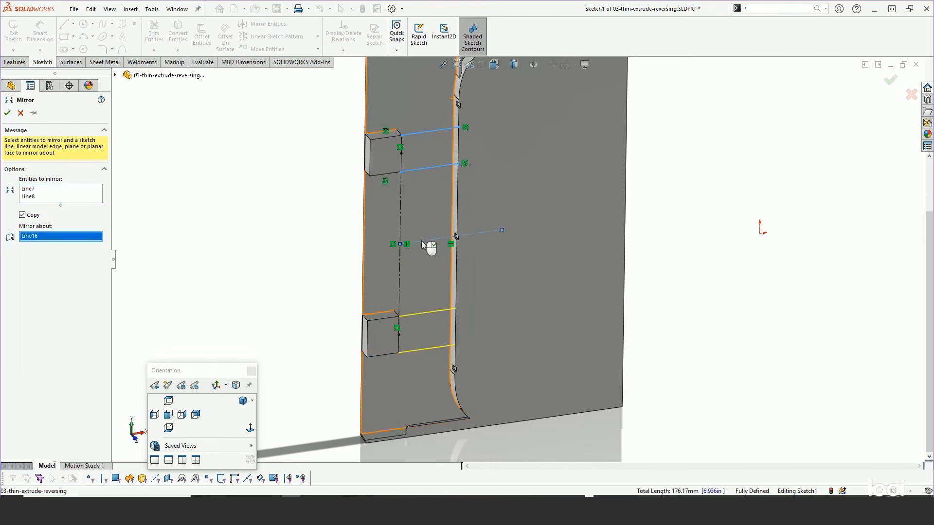
click(7, 114)
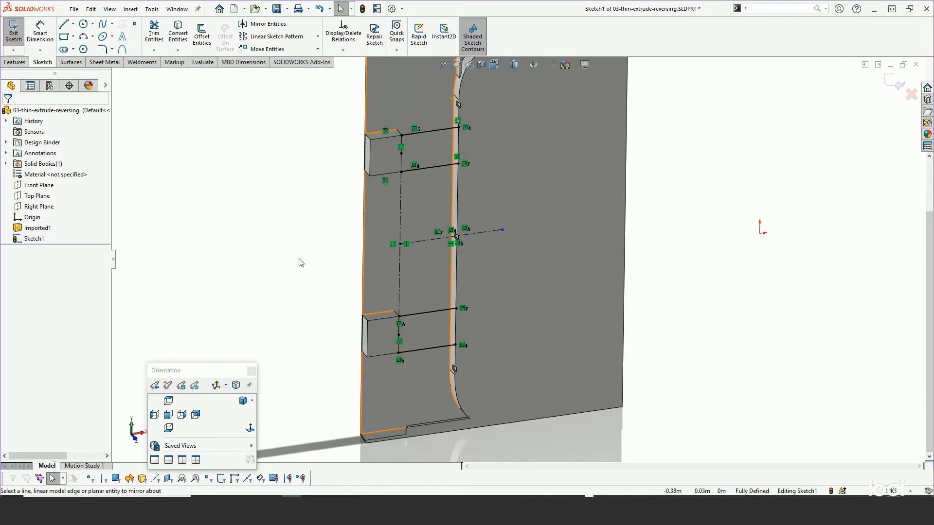
Try a thin Boss-Extrude of Sketch1 with the one-direction thickness reversed and set to 2 mm, then cancel it
click(251, 430)
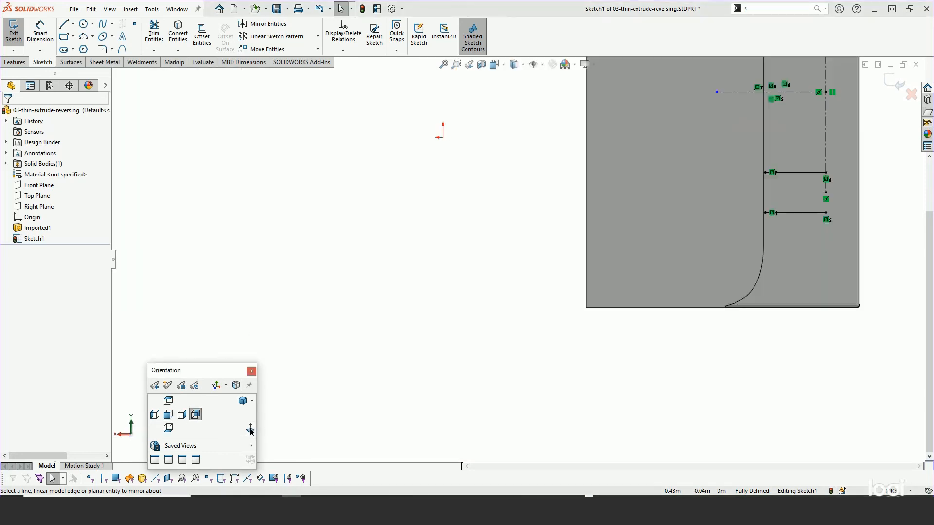
click(250, 429)
scroll(408, 338, up, 5)
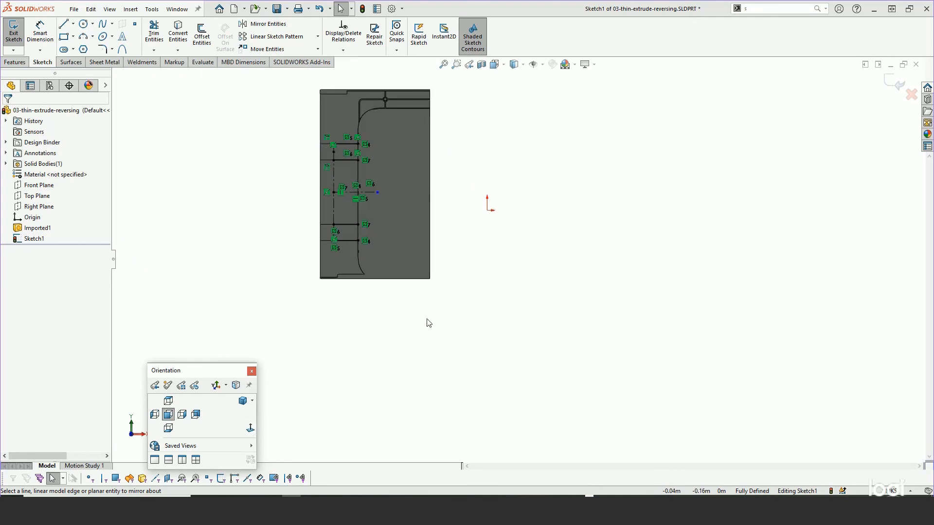
scroll(357, 101, down, 3)
scroll(370, 193, down, 2)
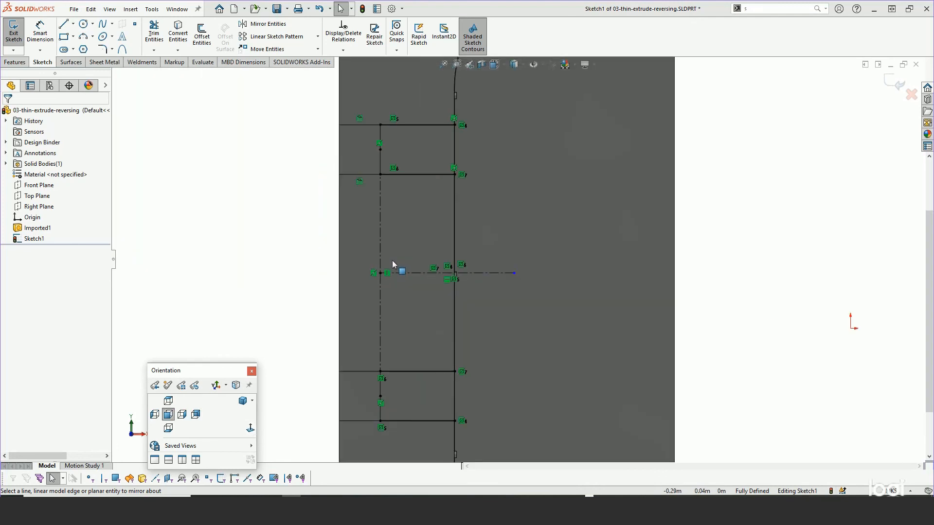
click(9, 62)
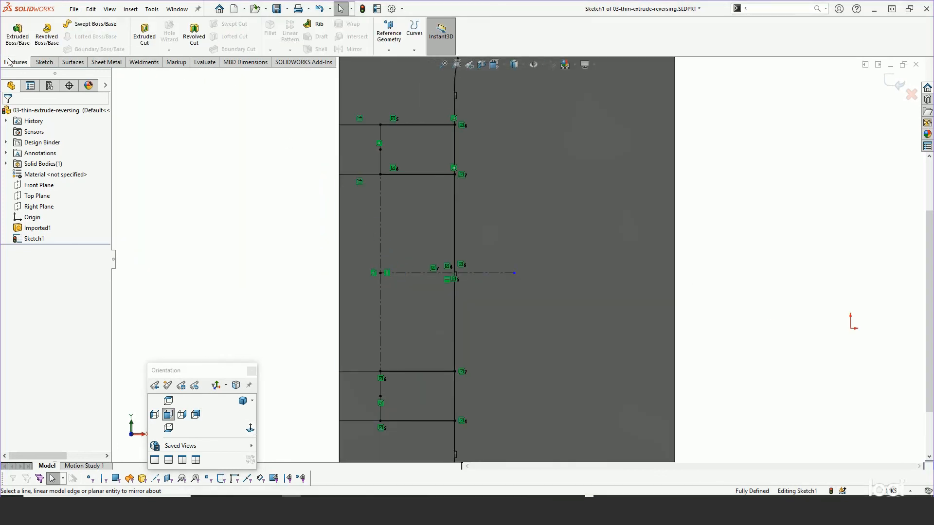
click(17, 34)
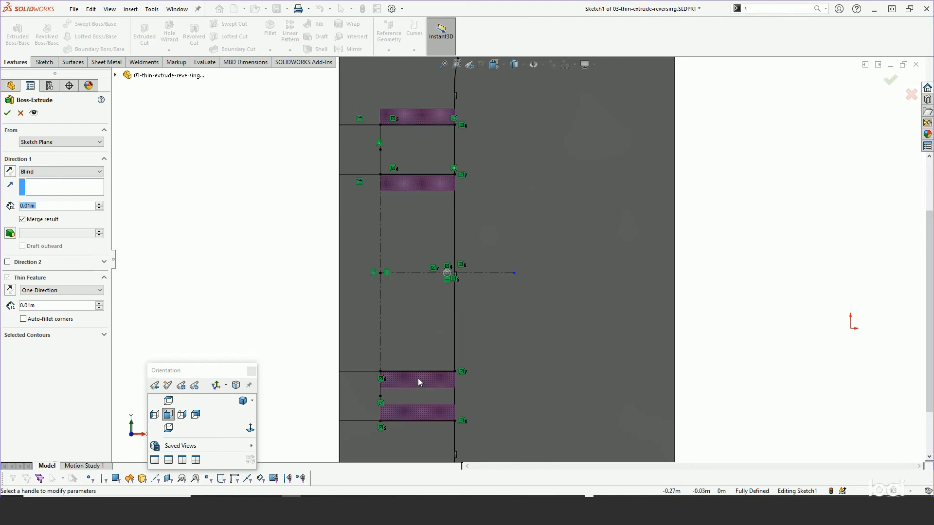
click(10, 290)
click(46, 305)
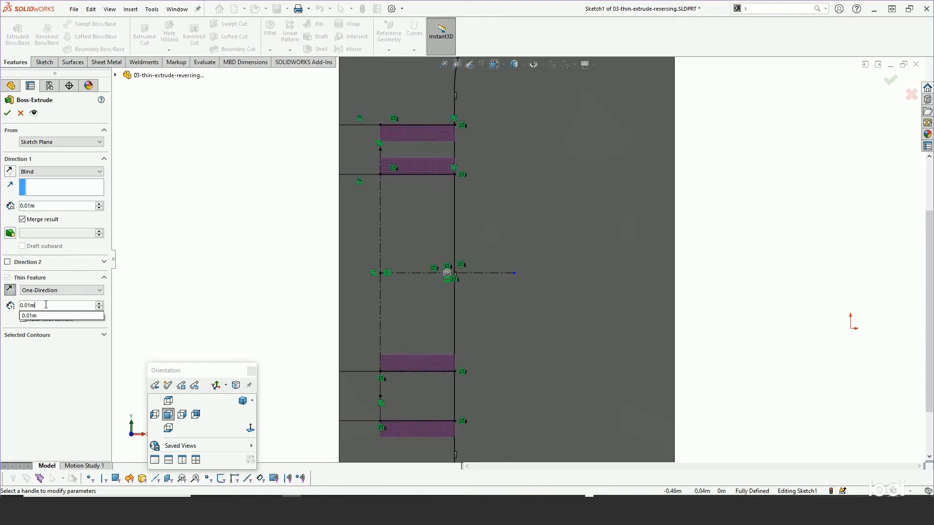
text(2)
key(Return)
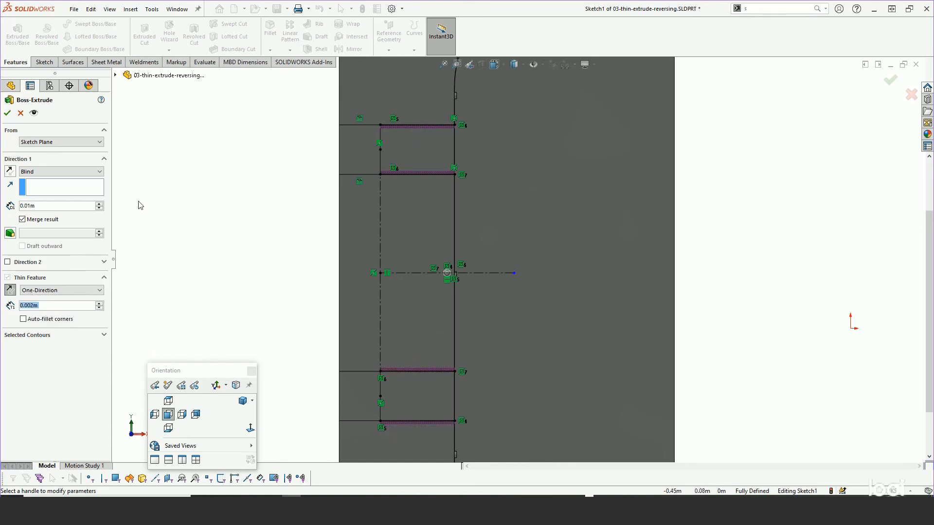
click(20, 114)
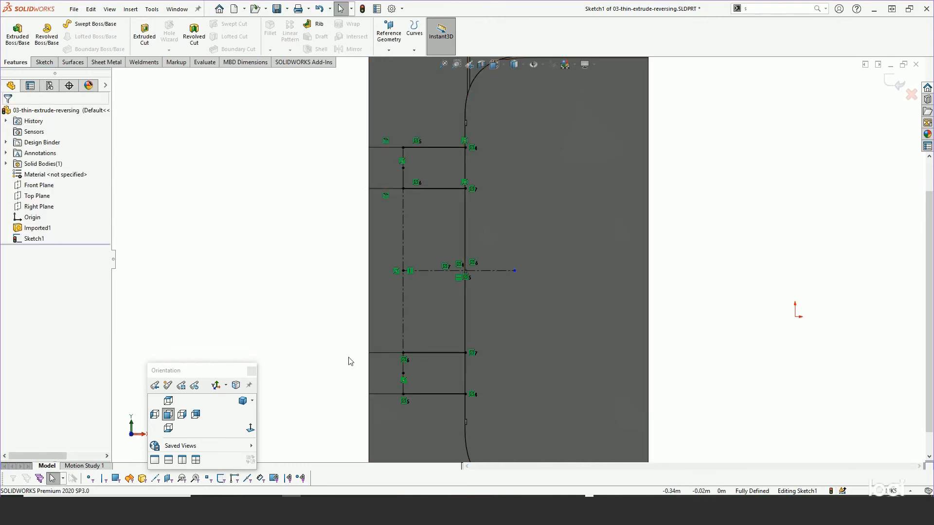
Delete the symmetric relations that the mirror placed on the endpoints of the two lower-block lines in Sketch1
scroll(474, 374, down, 2)
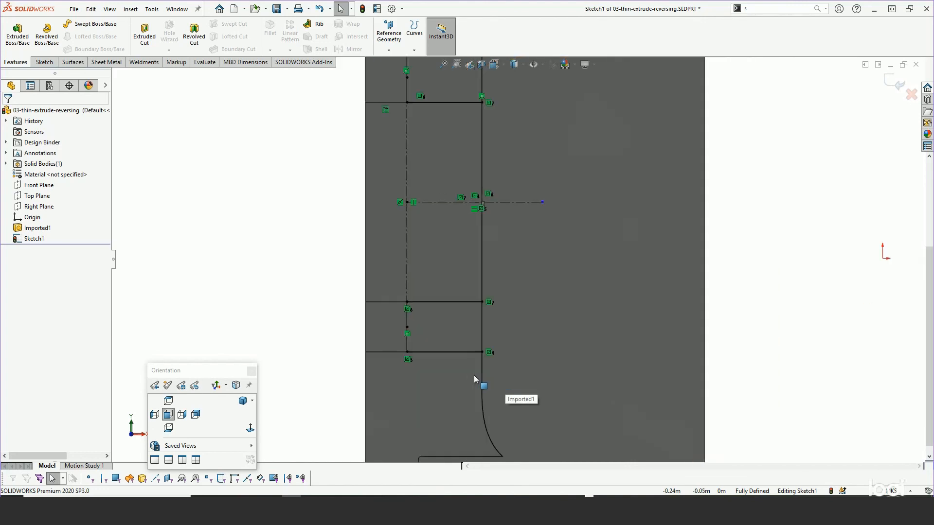
scroll(474, 379, up, 3)
scroll(512, 234, down, 2)
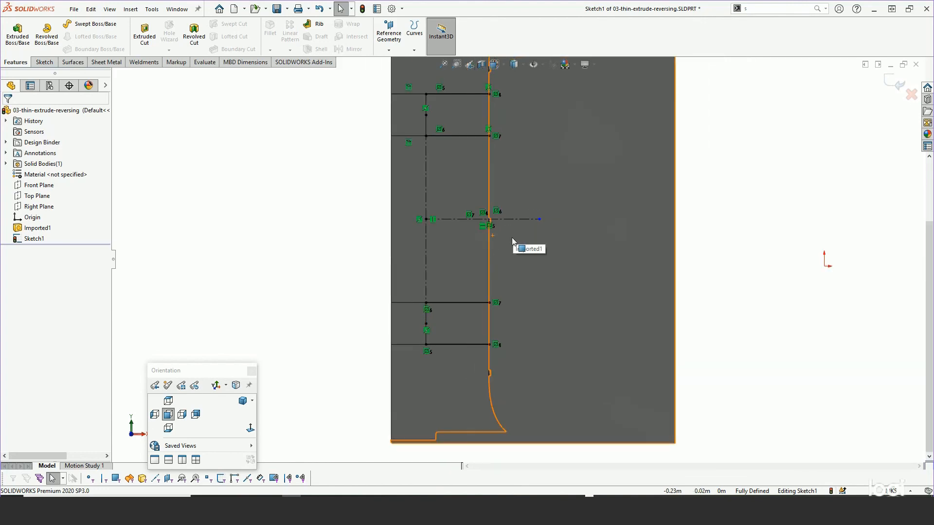
click(427, 309)
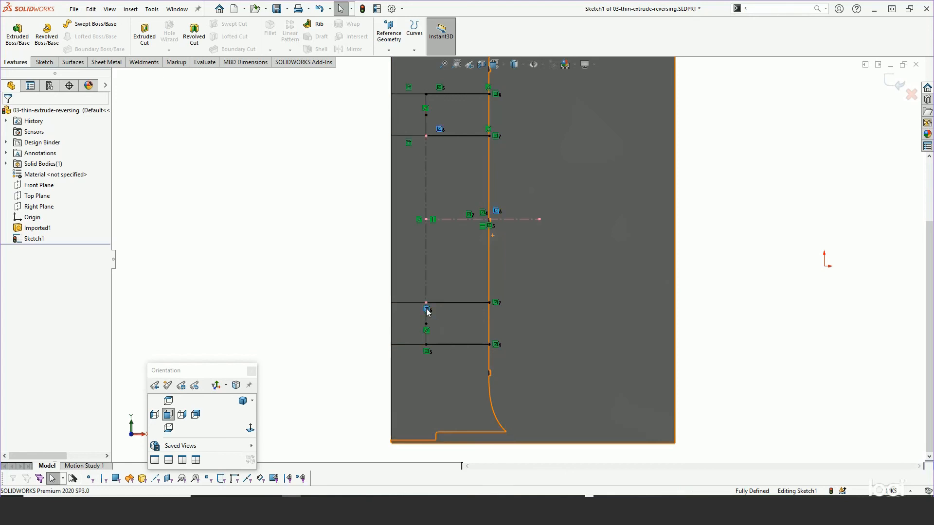
key(Delete)
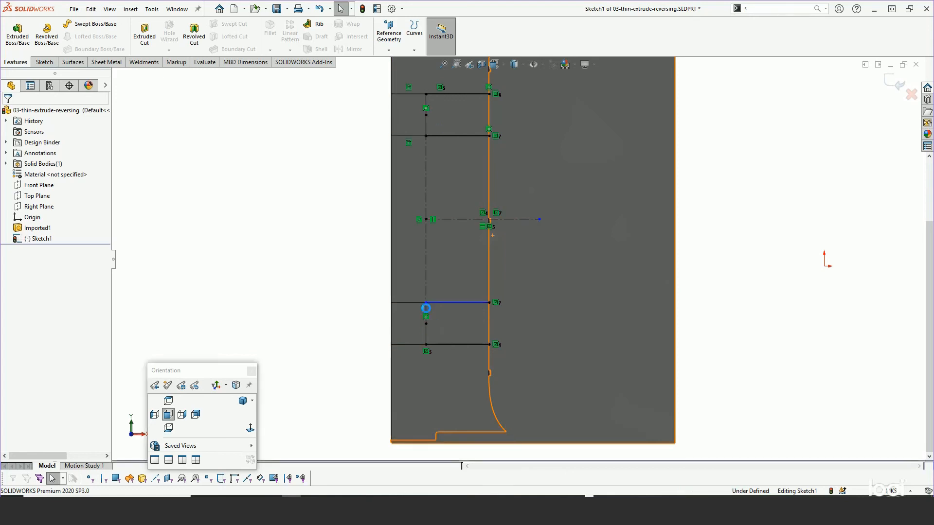
click(496, 303)
key(Delete)
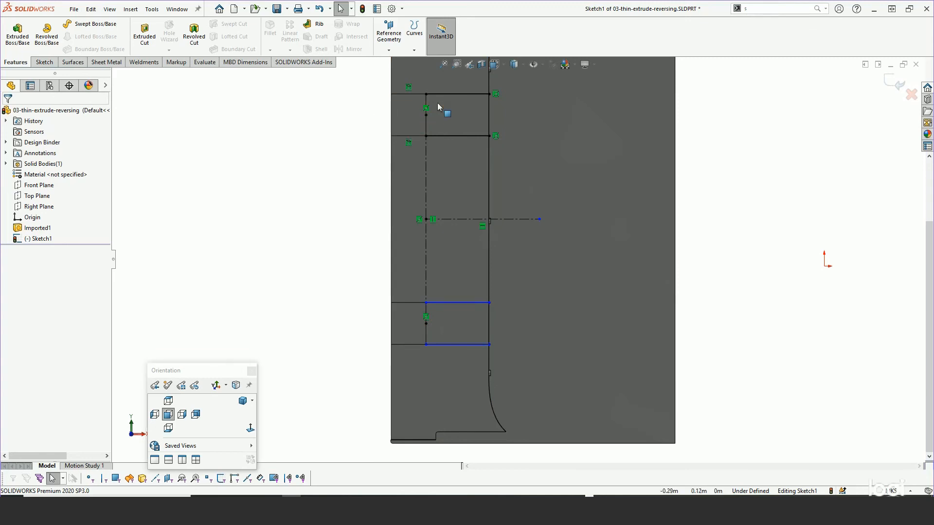
Make the outer pair and the inner pair of block-to-rib lines symmetric about the horizontal centerline
click(450, 94)
ctrl+click(453, 345)
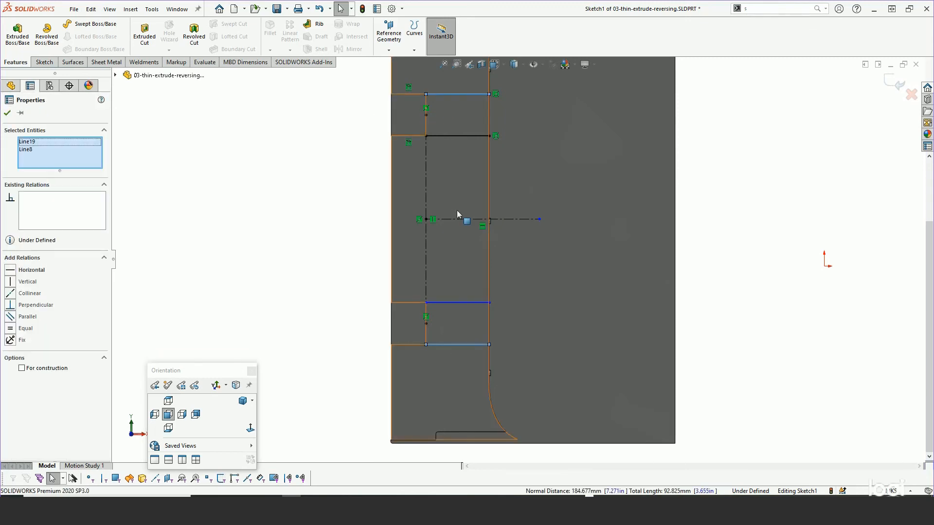
ctrl+click(457, 219)
click(559, 177)
click(446, 137)
ctrl+click(456, 302)
ctrl+click(453, 220)
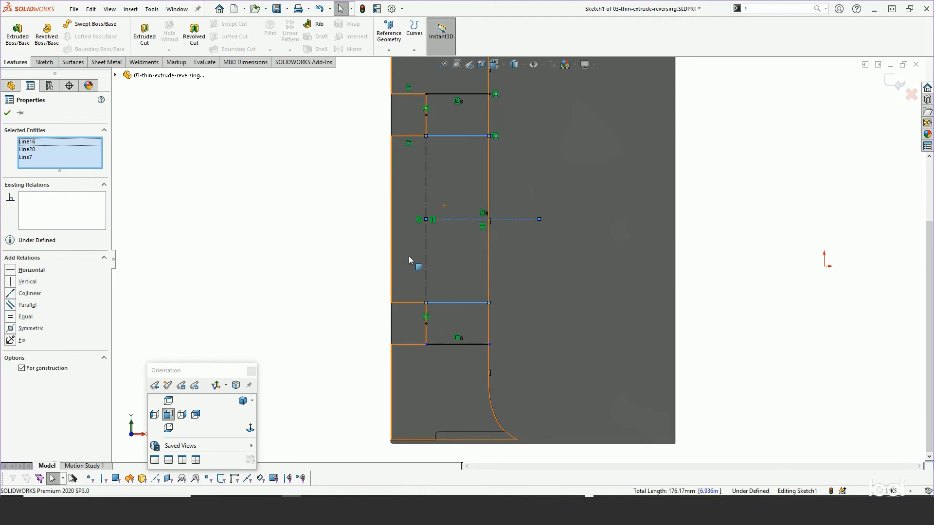
click(10, 329)
click(255, 294)
Swap the endpoints of the lower block's upper line, attaching them to the block corner and the long rib edge
scroll(495, 316, down, 3)
scroll(495, 323, up, 5)
scroll(573, 156, down, 3)
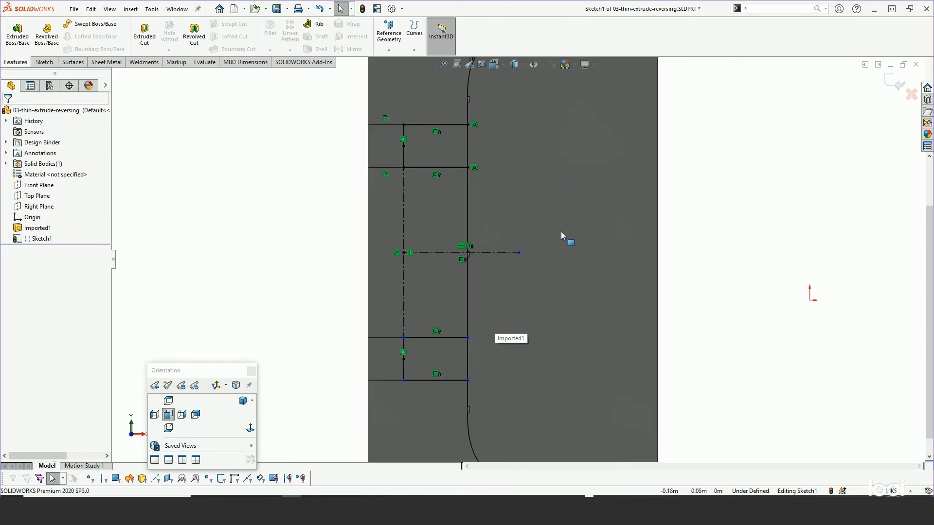
scroll(559, 229, down, 1)
drag(219, 371, 101, 375)
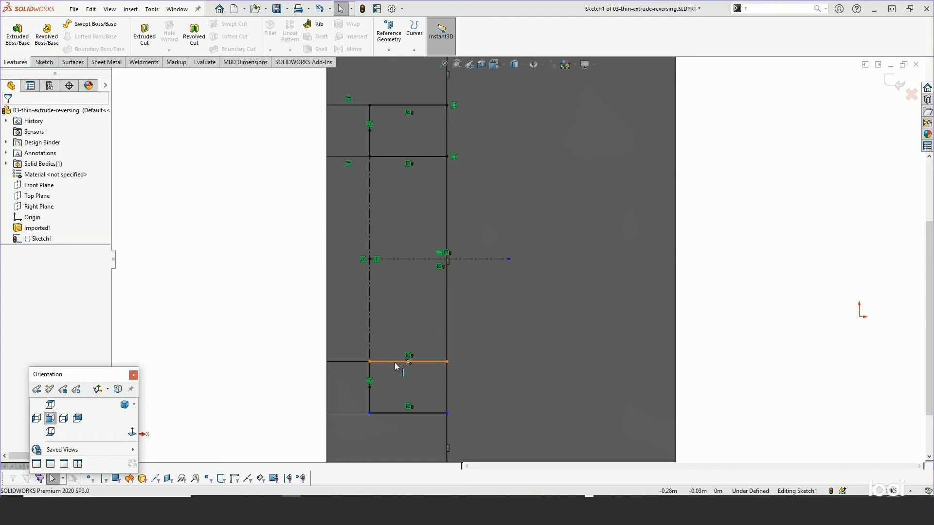
drag(370, 363, 526, 362)
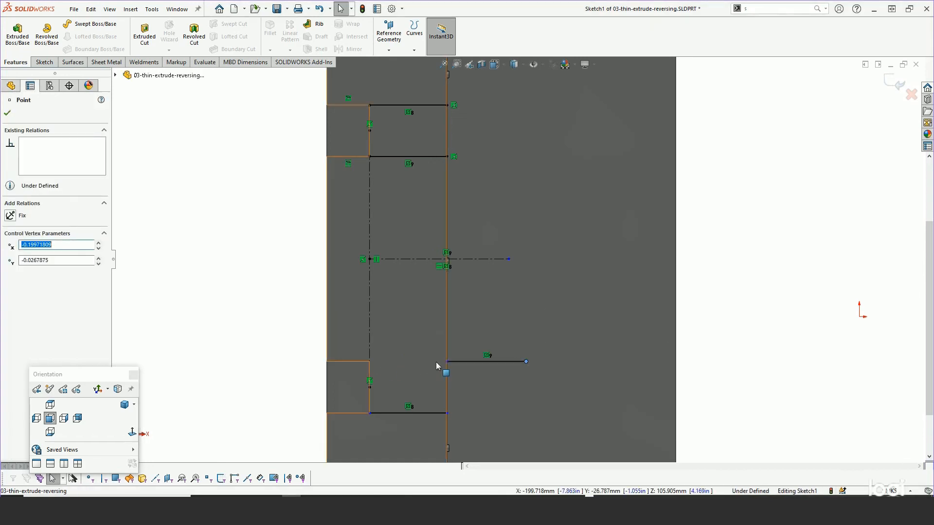
drag(446, 362, 370, 362)
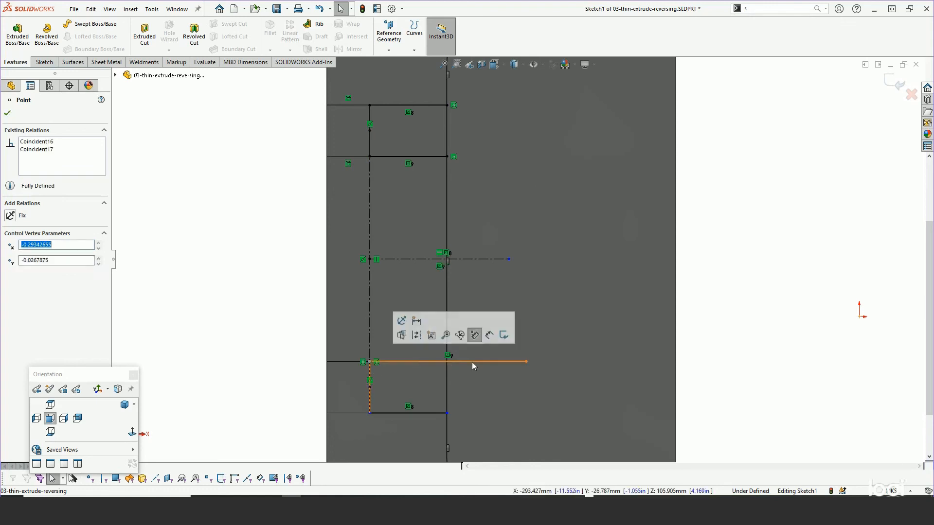
drag(525, 362, 447, 362)
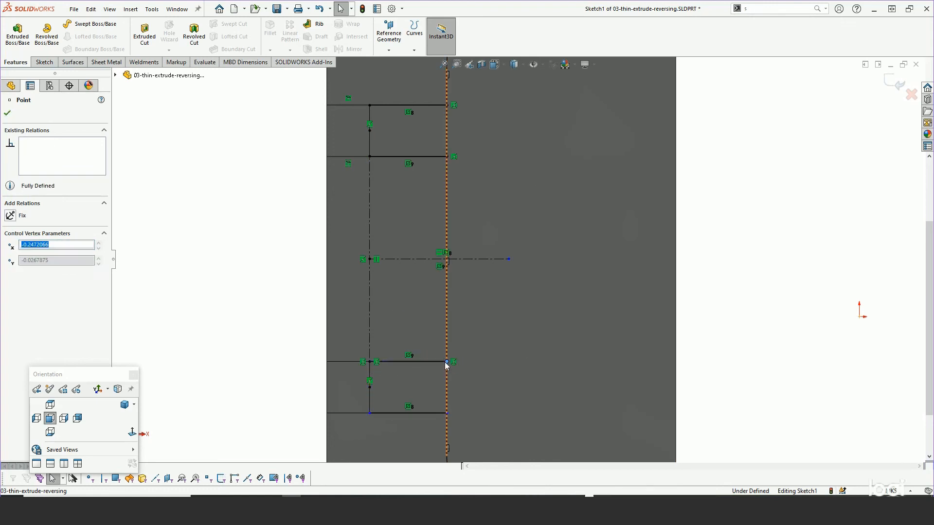
Swap the endpoints of the lower block's bottom line so it again spans from the block corner to the rib edge
mouse_move(370, 413)
mouse_down()
mouse_move(492, 422)
mouse_move(501, 413)
mouse_move(371, 419)
mouse_up()
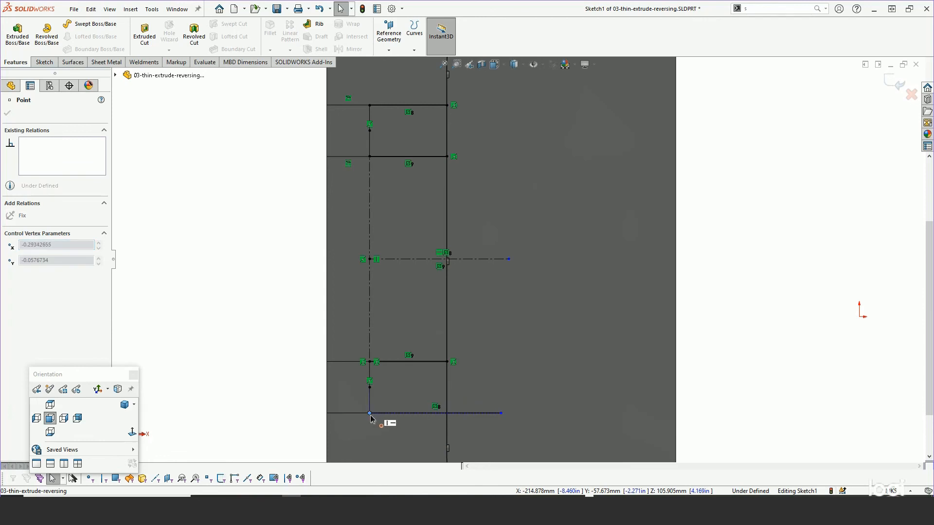
drag(500, 418, 449, 418)
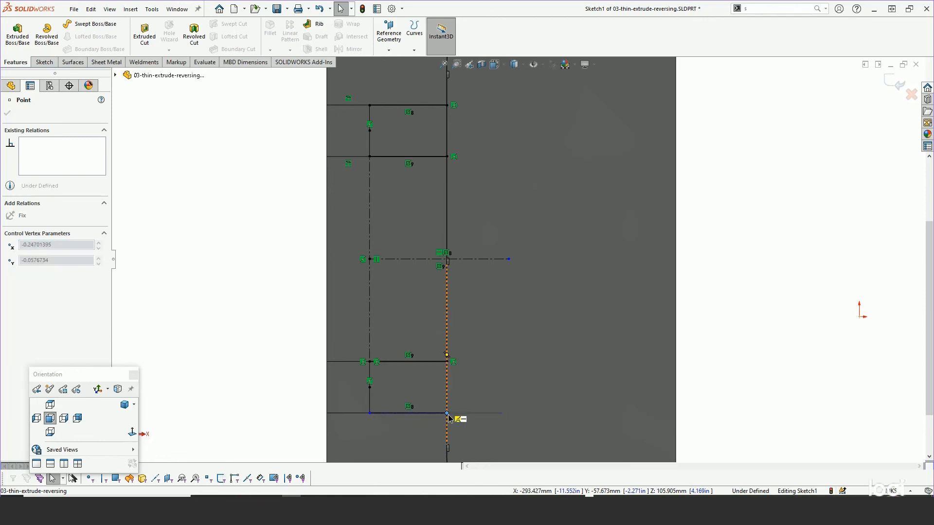
key(z)
click(296, 298)
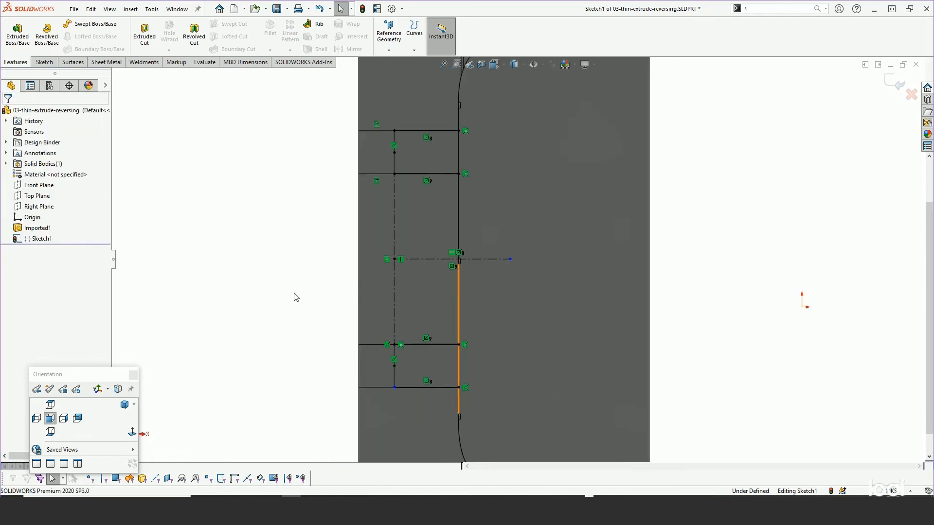
Set up a thin Boss-Extrude of Sketch1 with a 4 mm one-direction thickness and reverse the thin direction
click(17, 32)
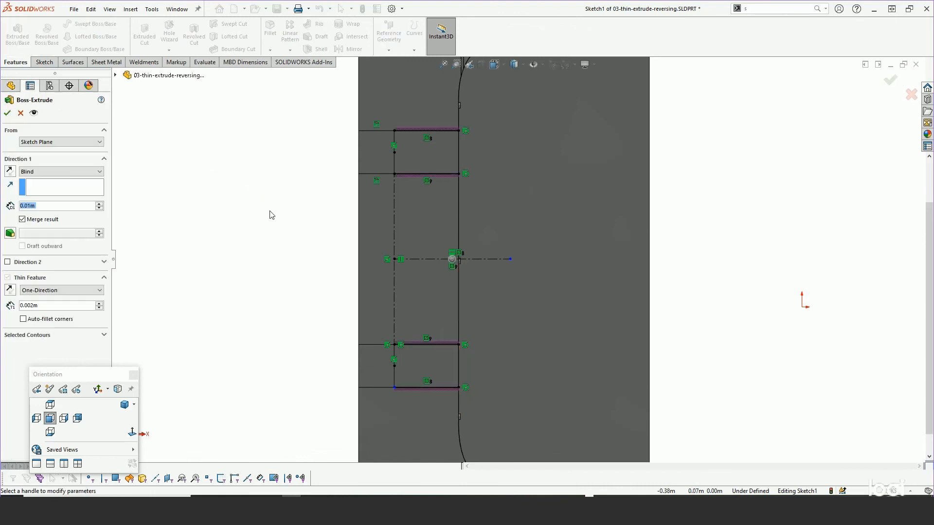
double_click(52, 306)
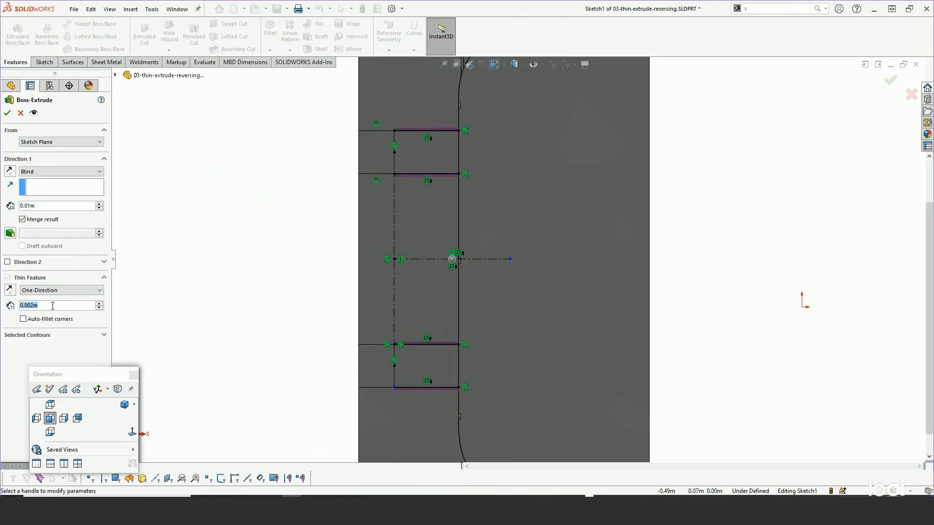
text(4)
key(Return)
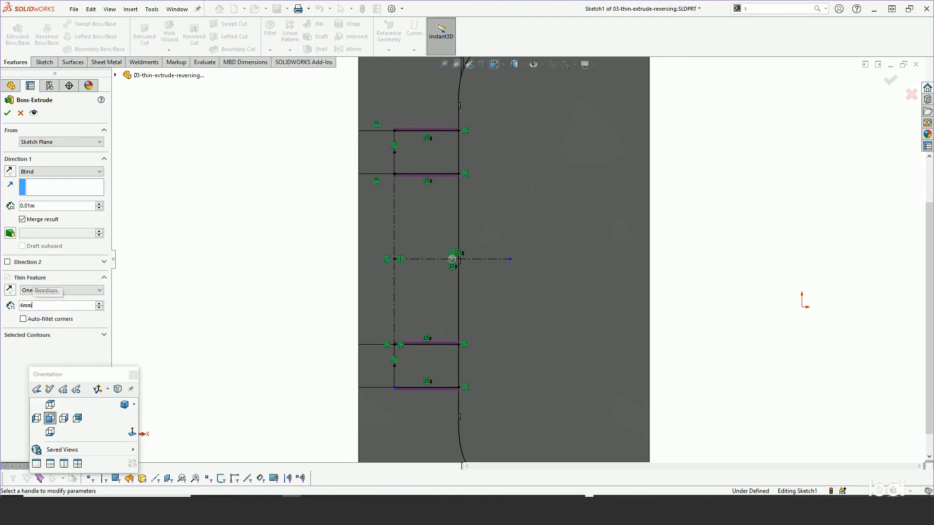
click(9, 290)
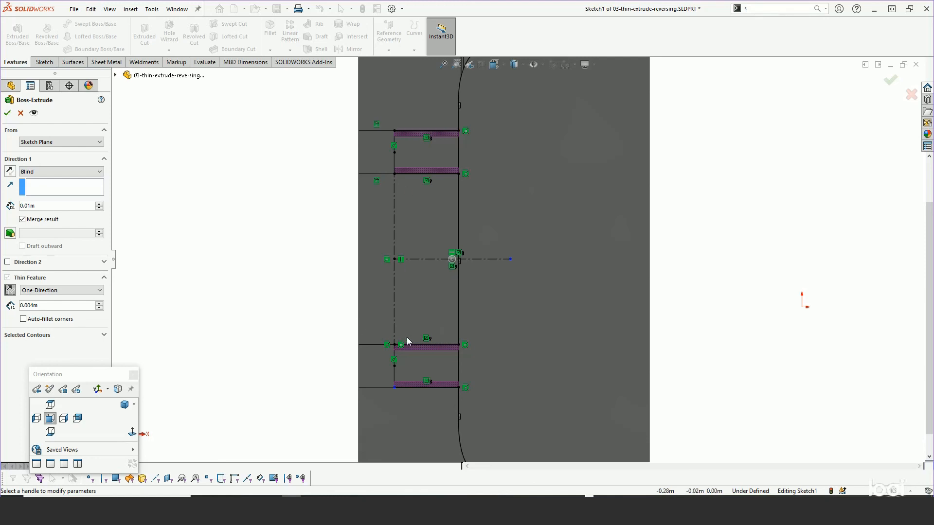
mouse_move(408, 343)
middle_down()
mouse_move(388, 279)
mouse_move(282, 141)
middle_up()
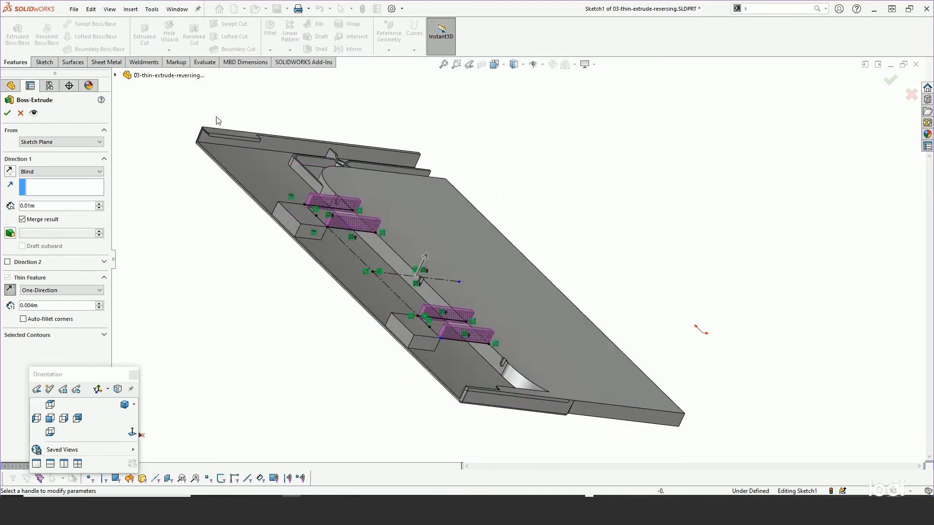
Create the thin boss extrusion from the sketch with 0.004 m thickness, trying a reversed direction and the Up To Vertex end condition
click(10, 171)
click(49, 172)
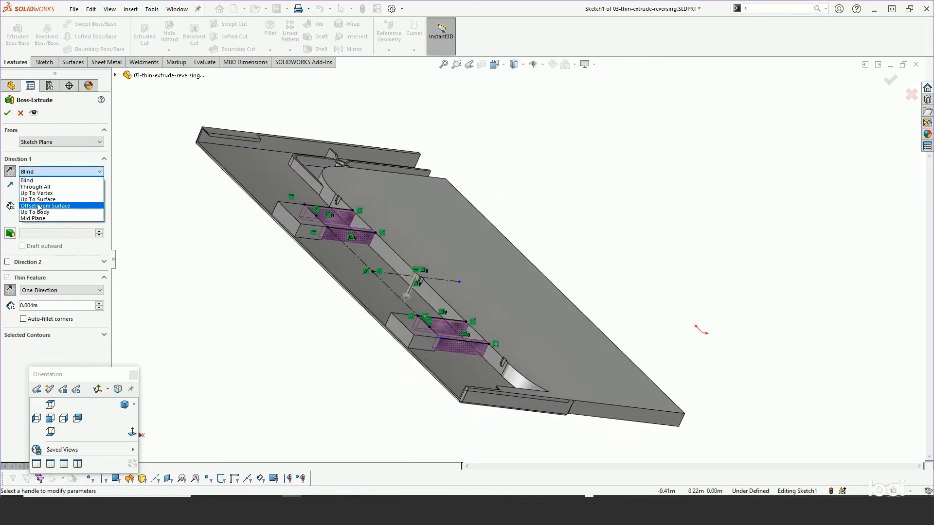
click(28, 180)
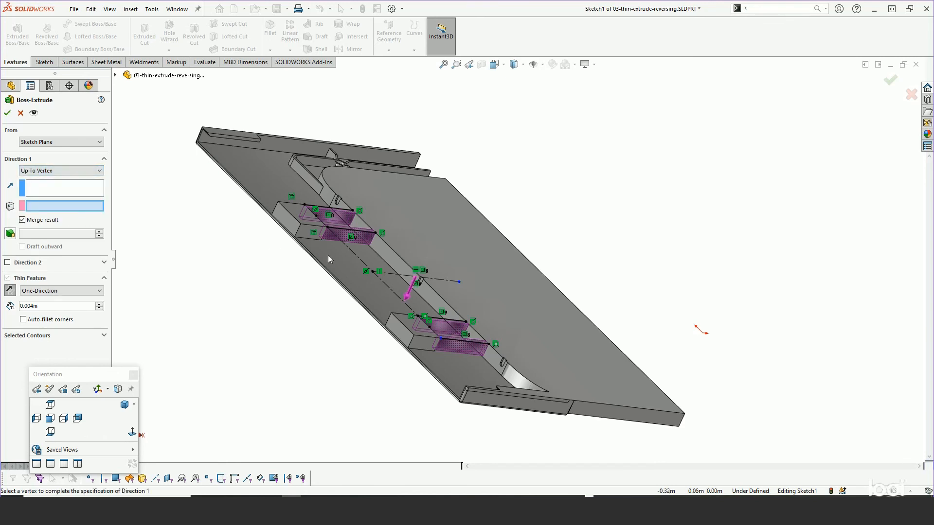
click(8, 112)
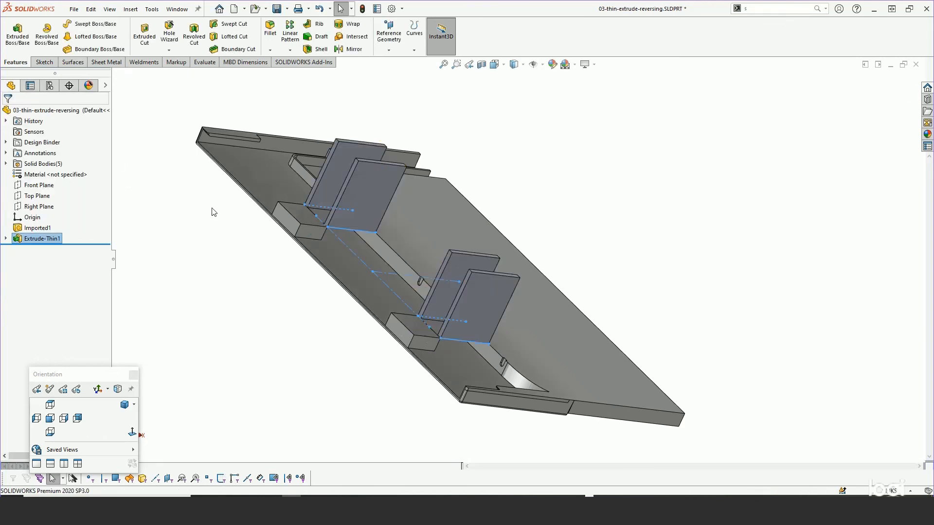
Edit Extrude-Thin1 to reverse its direction and end Up To Surface at the recessed floor face of the plate
right_click(43, 238)
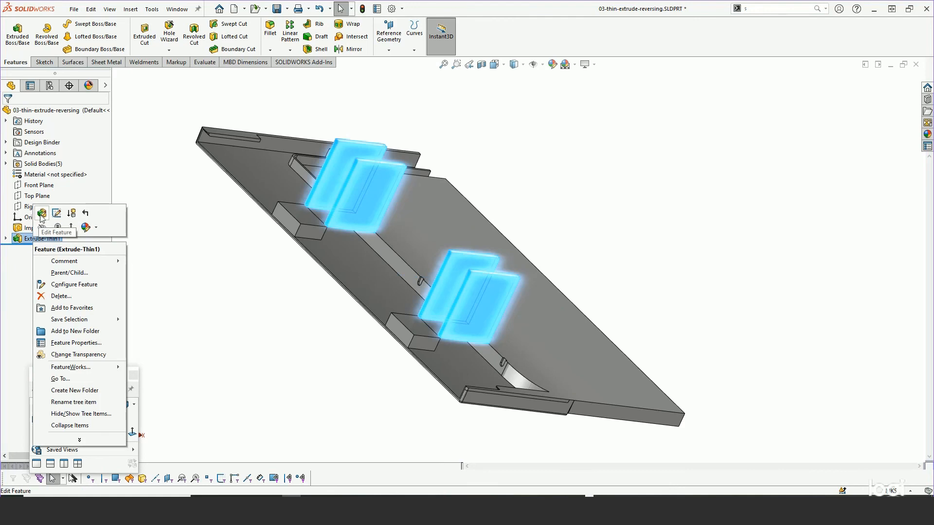
click(42, 219)
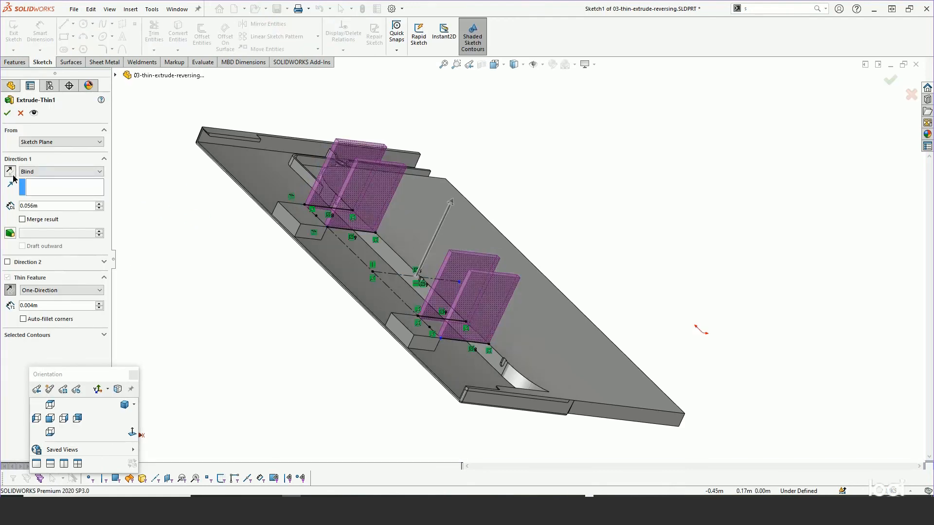
click(10, 173)
click(39, 172)
click(39, 199)
click(336, 268)
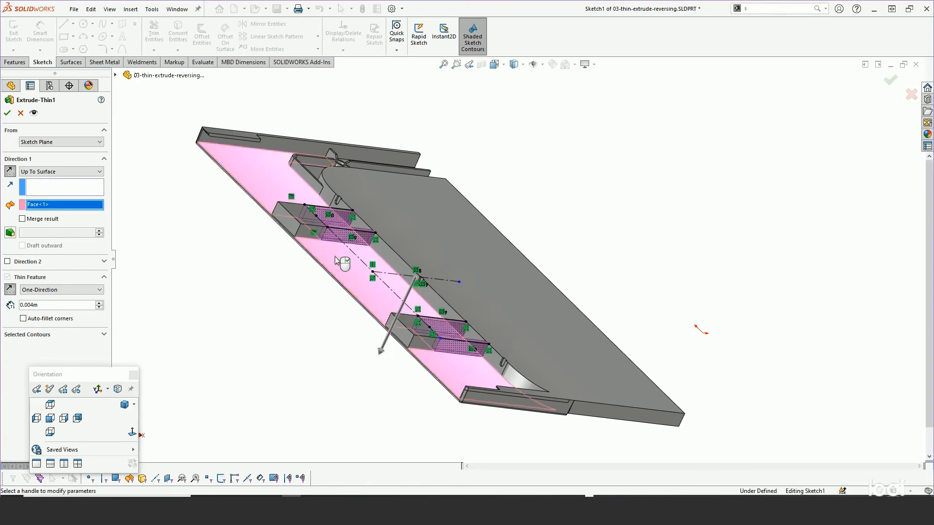
click(7, 113)
Edit Extrude-Thin1 again to enable Merge result, and examine the ribs joined to the two blocks
middle_drag(439, 306, 441, 356)
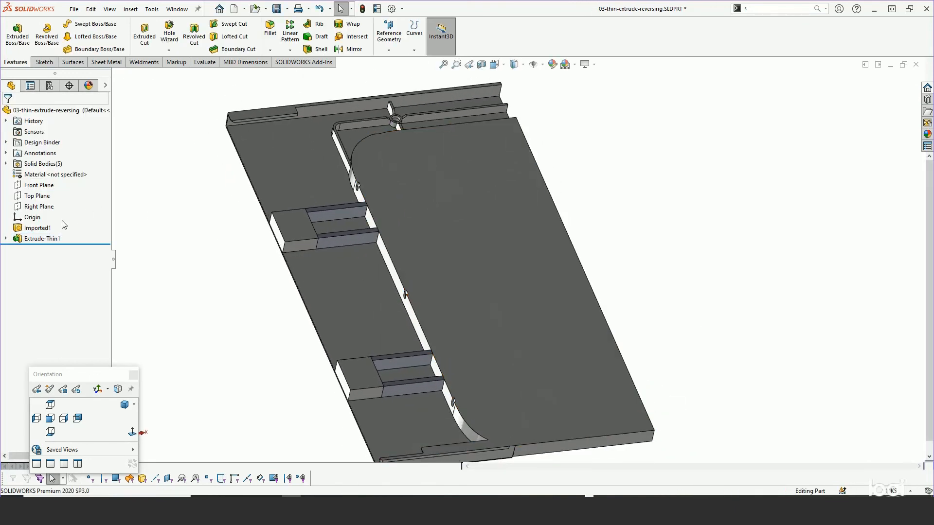
right_click(42, 239)
click(44, 208)
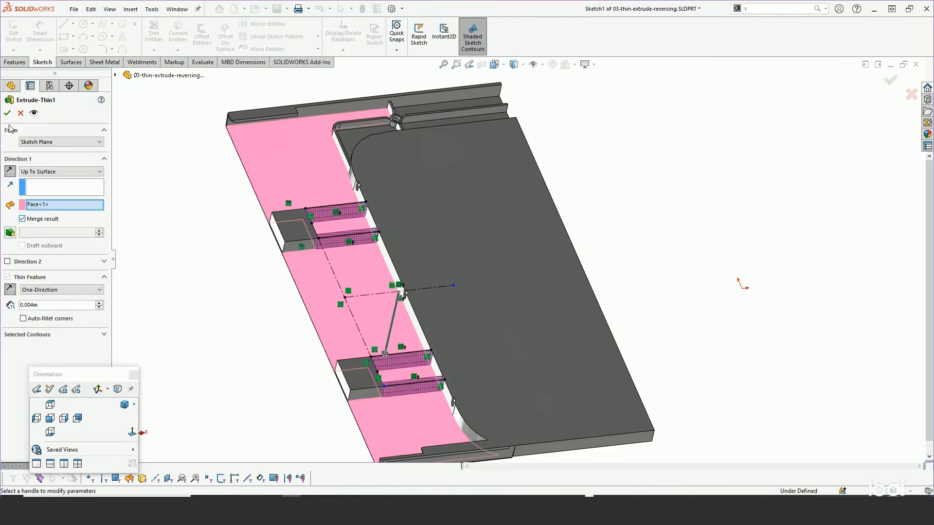
click(7, 113)
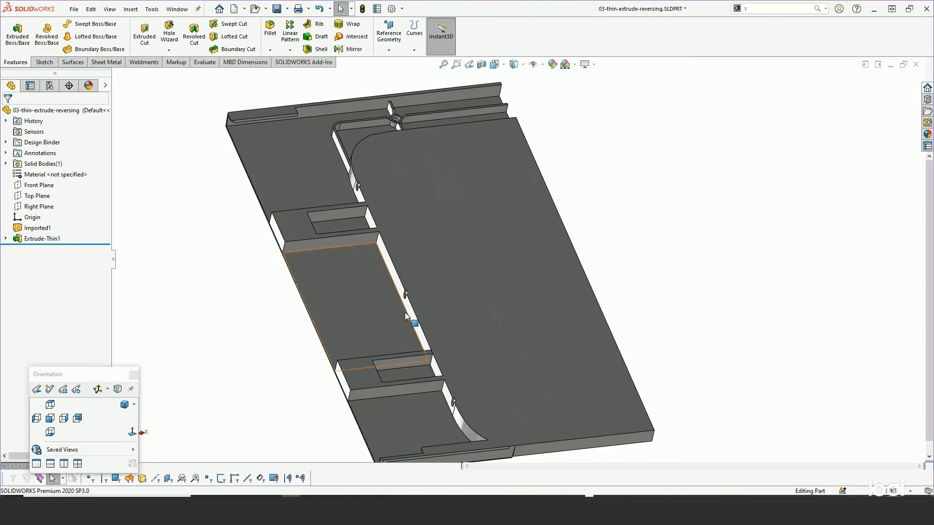
scroll(463, 375, down, 3)
mouse_move(463, 375)
middle_down()
mouse_move(469, 363)
mouse_move(471, 389)
middle_up()
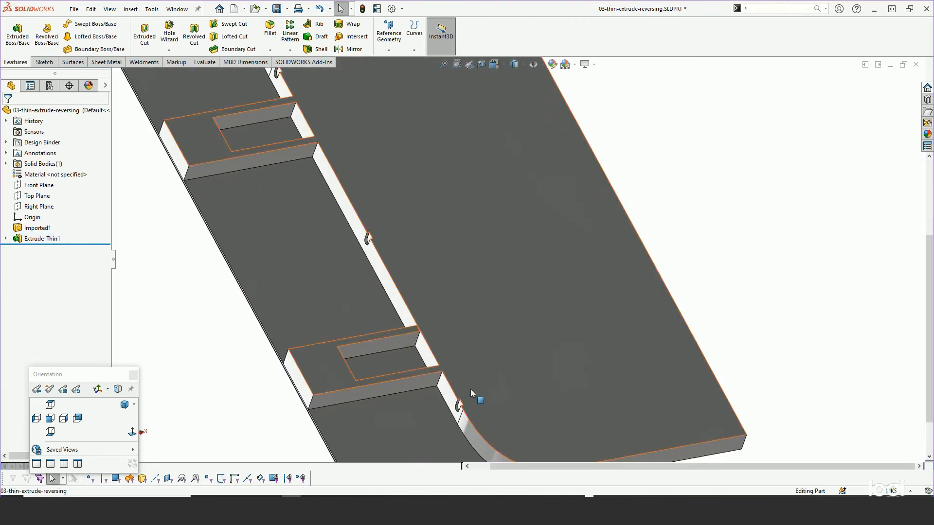
scroll(471, 389, up, 5)
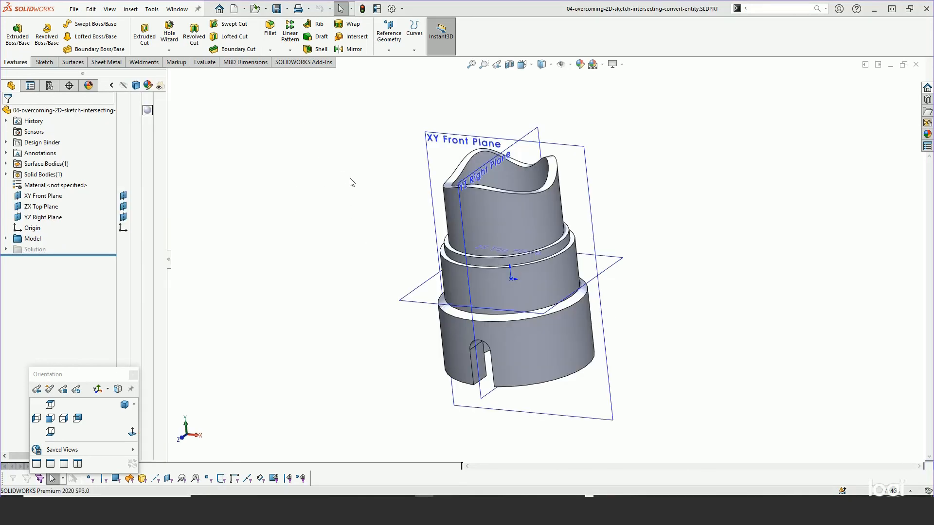
Try to convert the wavy outer edges of the tower's top rim into a new sketch on the XY Front Plane, and leave the sketch
click(450, 145)
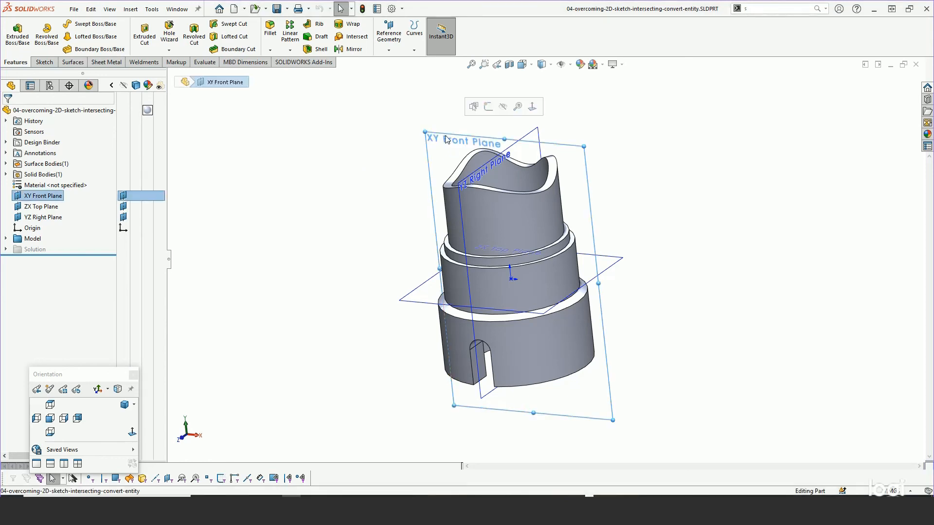
click(473, 106)
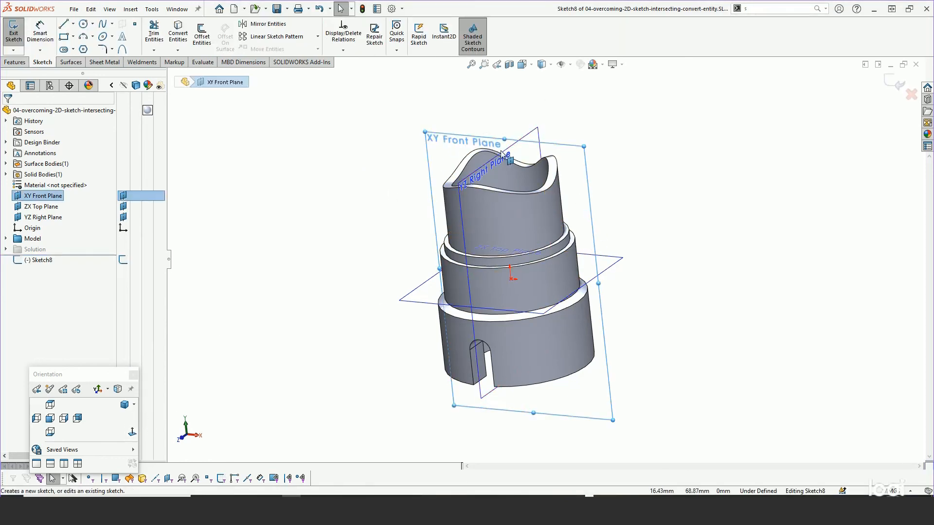
click(131, 432)
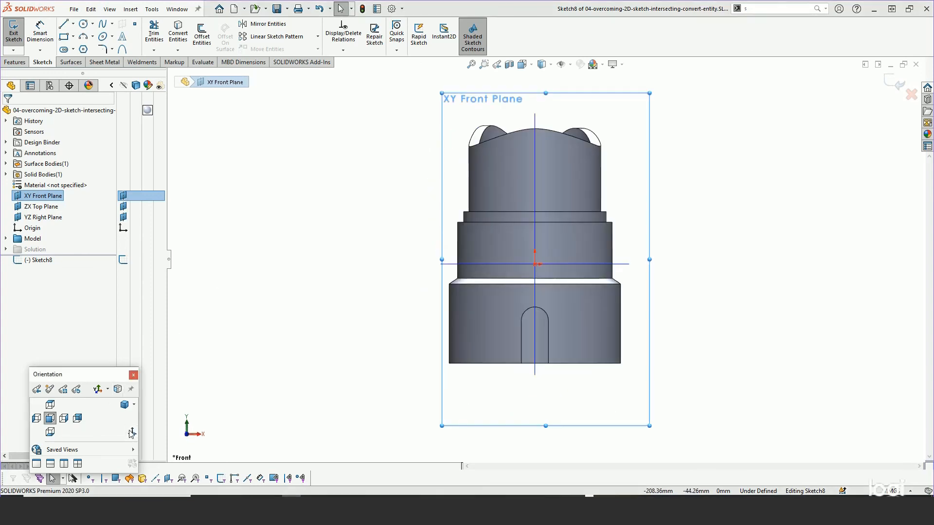
scroll(541, 136, down, 5)
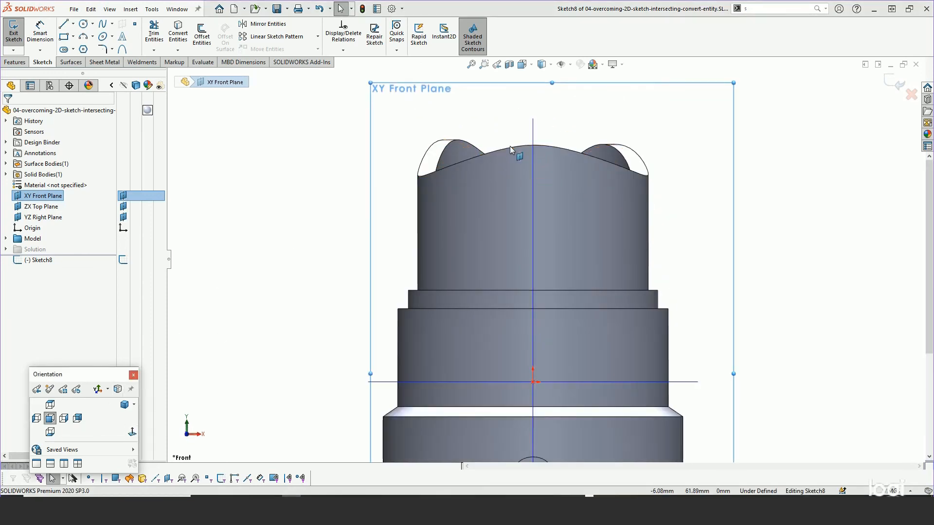
click(510, 147)
ctrl+click(541, 149)
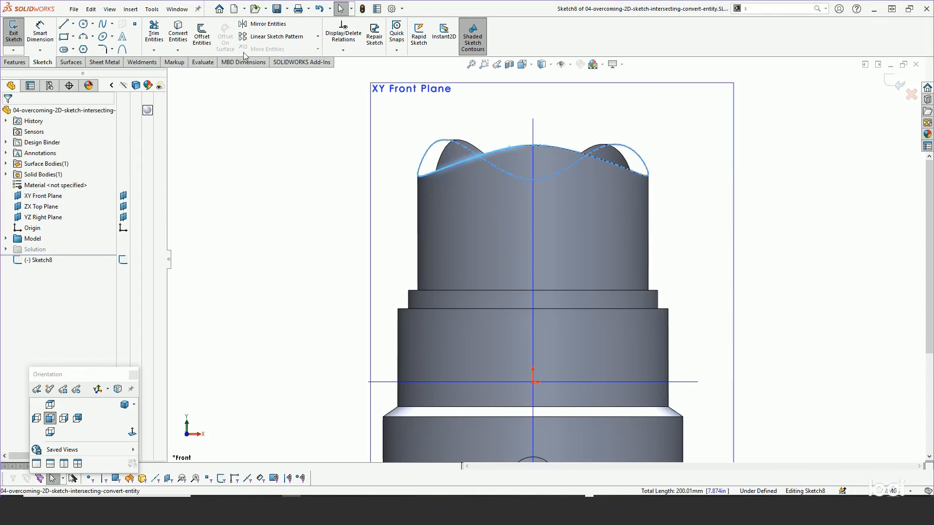
click(177, 32)
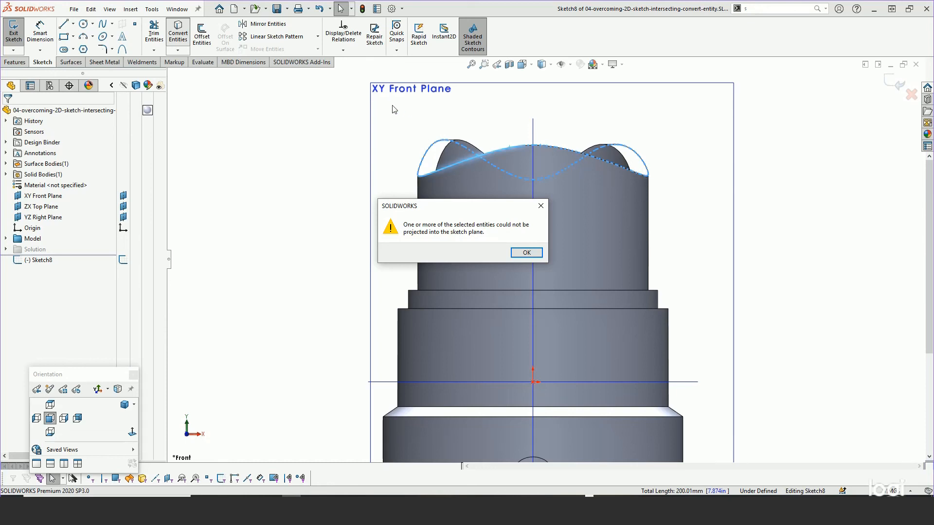
click(527, 253)
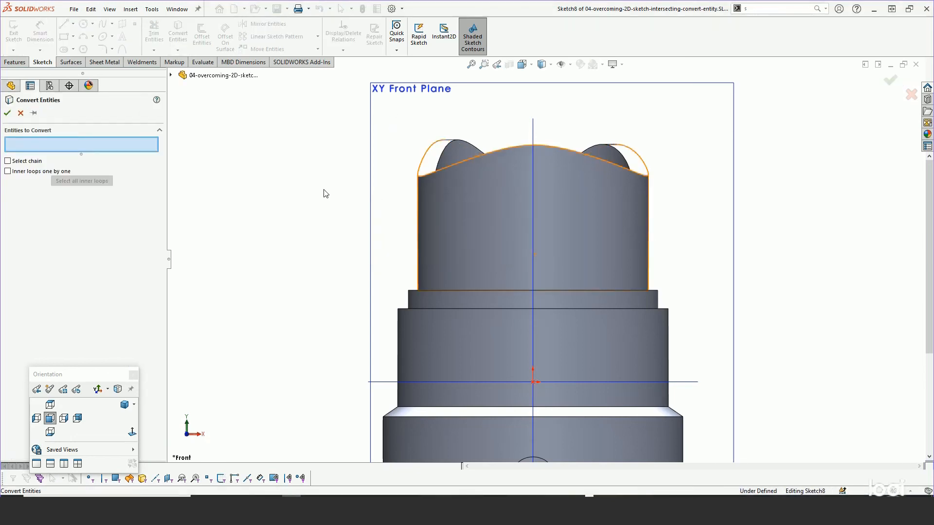
click(21, 113)
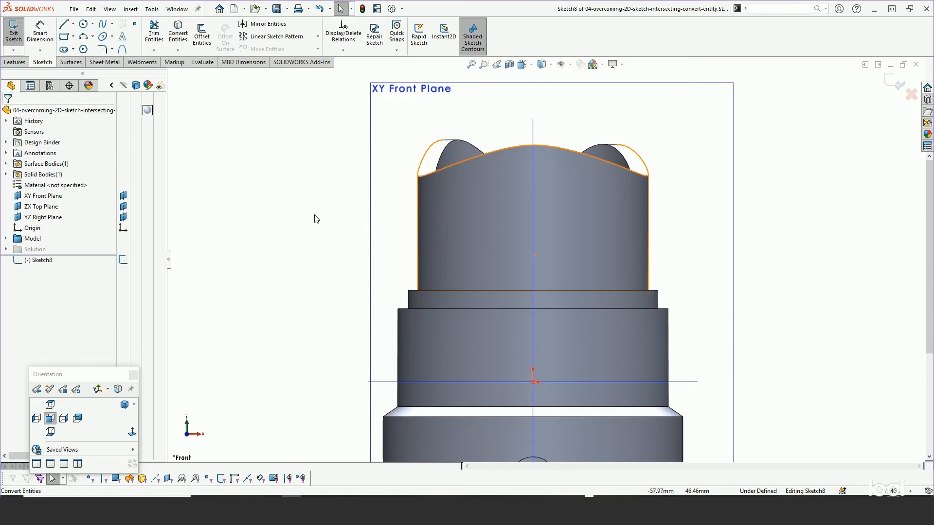
key(f)
click(894, 83)
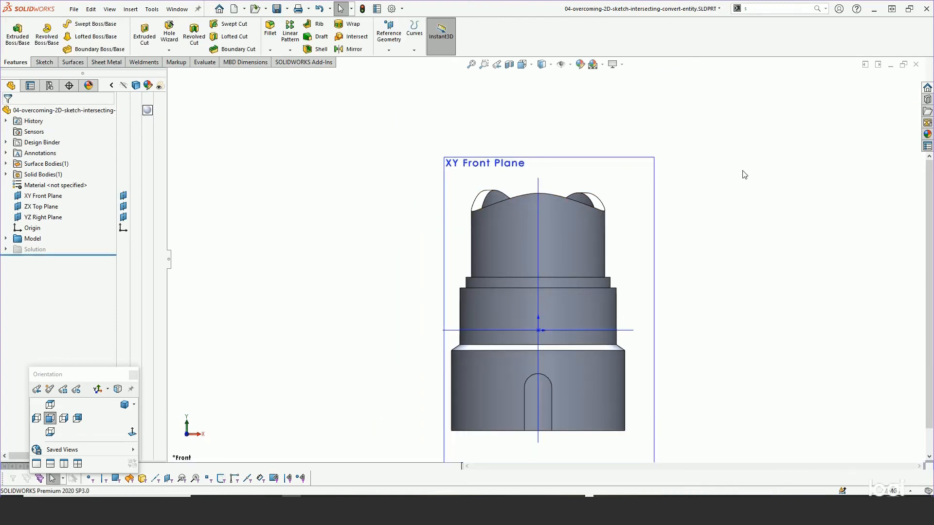
Start a 3D sketch and convert the tangent outer edges of the tower's wavy top rim into it
click(44, 61)
click(13, 50)
click(20, 74)
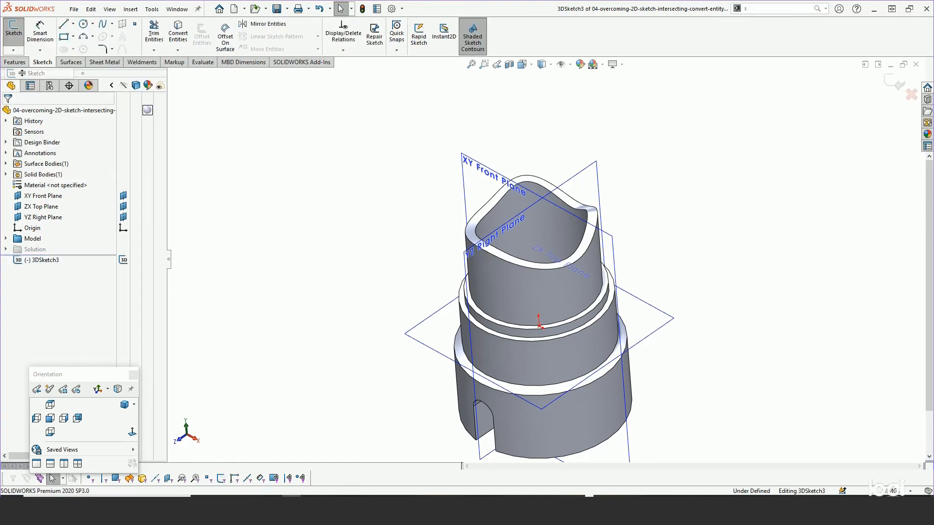
right_click(489, 253)
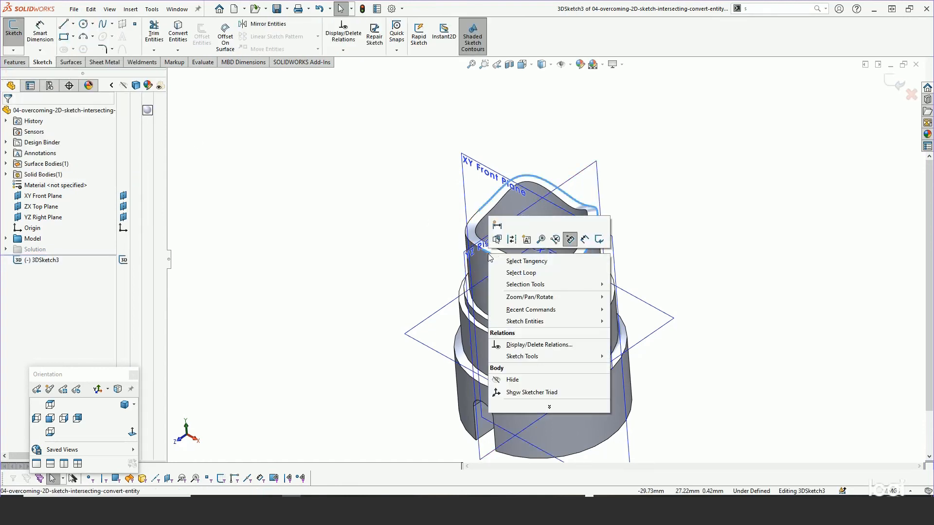
click(518, 261)
click(179, 33)
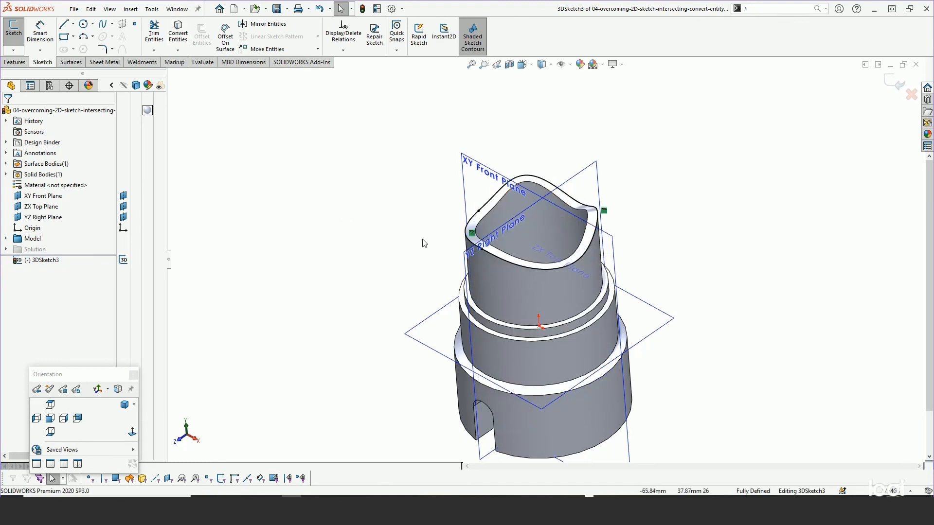
Split the converted rim spline at two opposite spots near the XY Front Plane, accepting deletion of its constraints
mouse_move(590, 248)
middle_down()
mouse_move(576, 234)
mouse_move(584, 237)
middle_up()
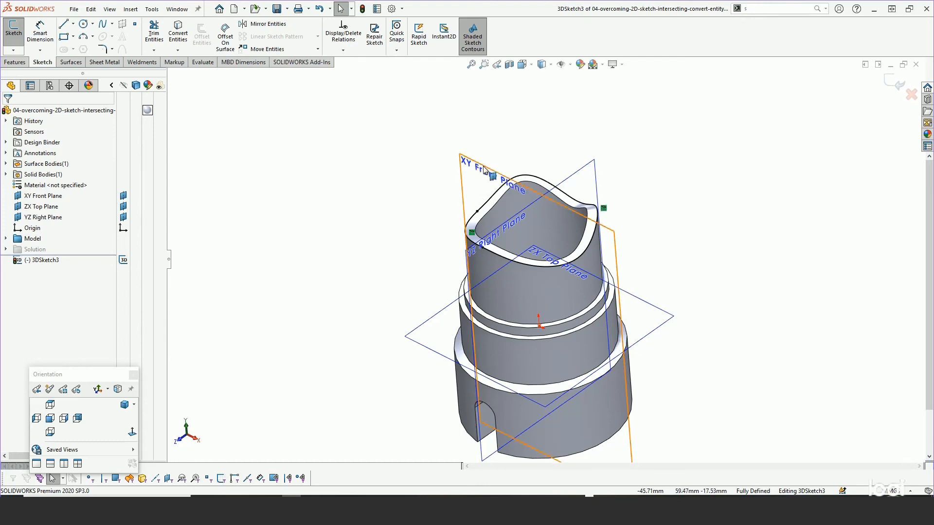
mouse_move(675, 244)
middle_down()
mouse_move(669, 148)
mouse_move(632, 276)
mouse_move(637, 263)
middle_up()
scroll(573, 210, down, 3)
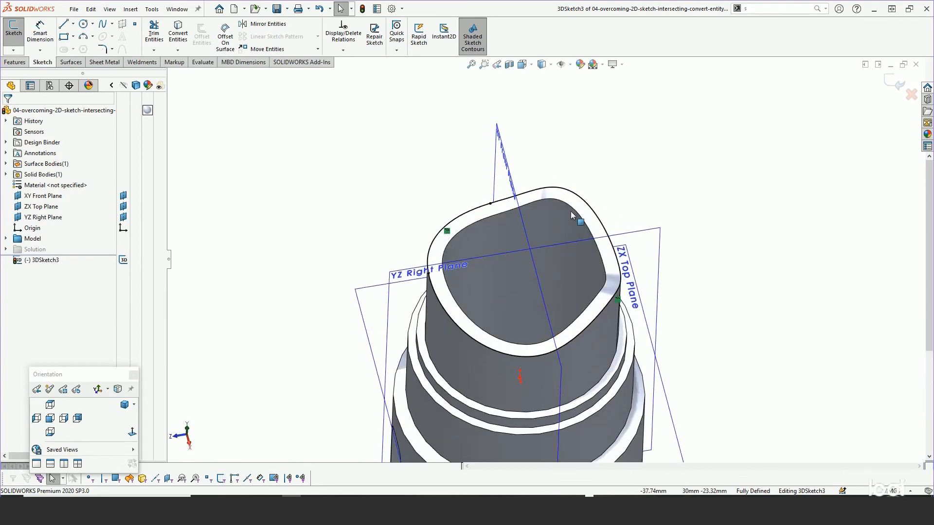
right_click(509, 199)
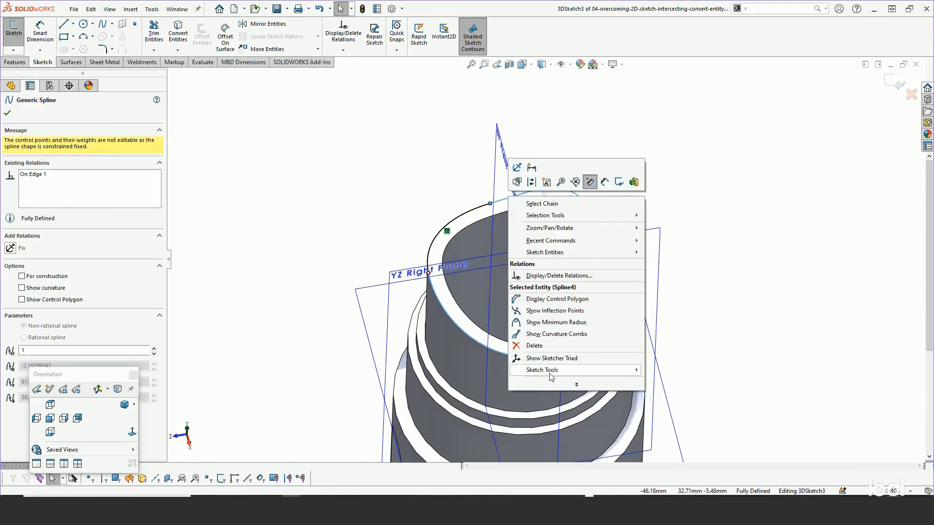
mouse_move(553, 372)
click(675, 475)
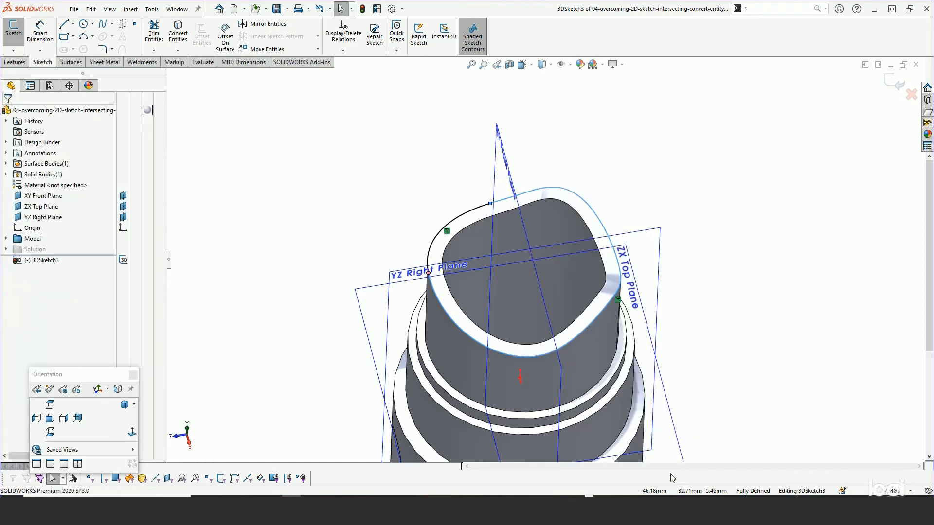
click(502, 203)
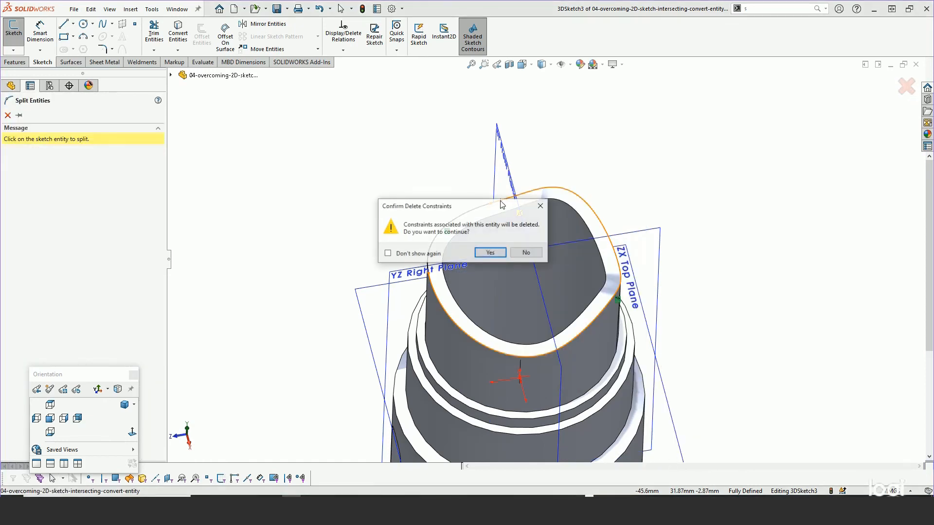
click(487, 252)
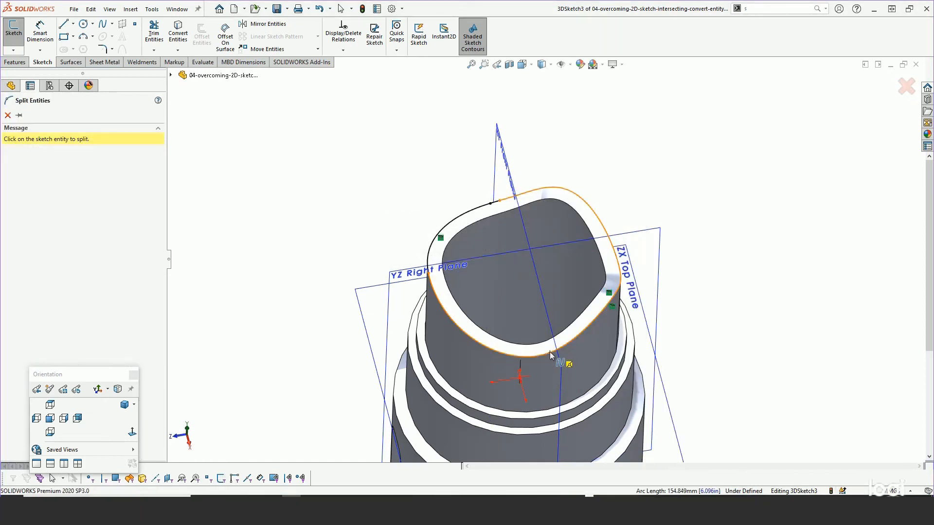
click(557, 354)
click(489, 252)
key(Escape)
Add On Plane relations between both split points and the XY Front Plane, and exit the 3D sketch
click(550, 353)
ctrl+click(562, 370)
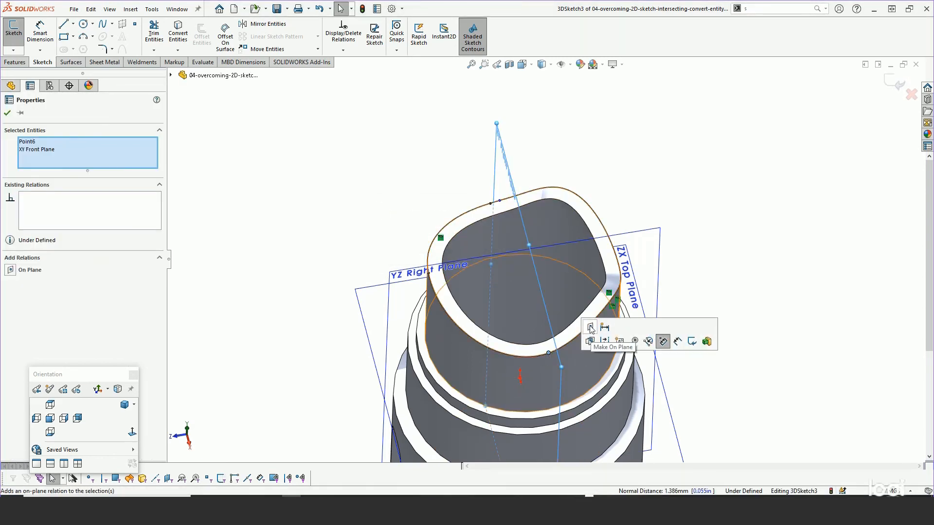
click(591, 329)
click(500, 201)
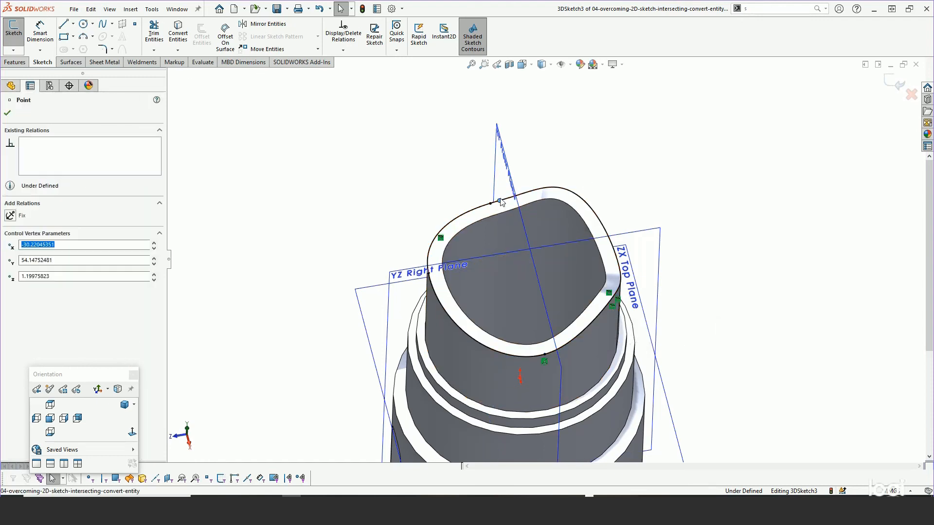
ctrl+click(514, 185)
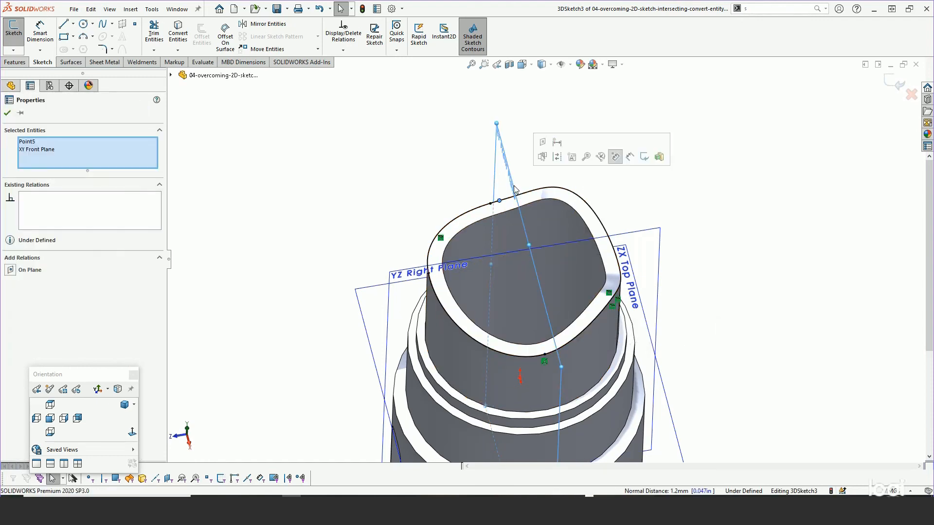
click(542, 143)
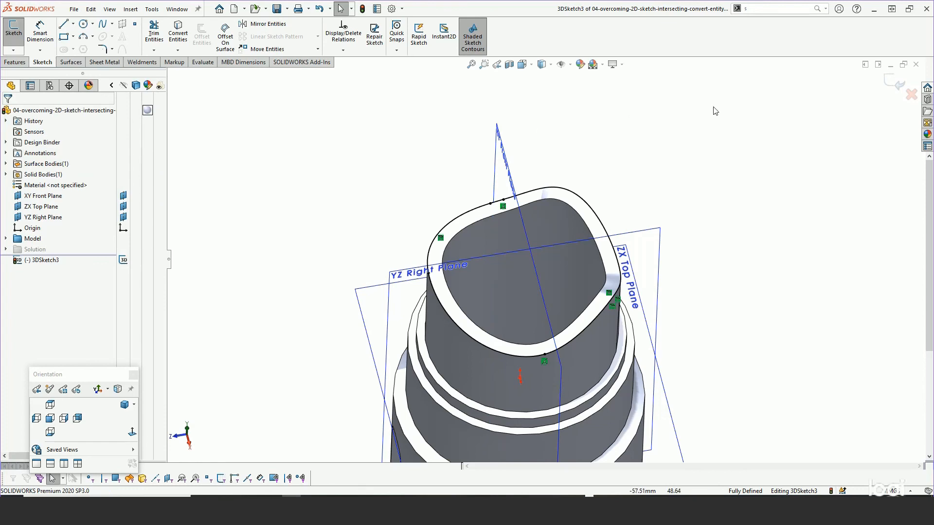
click(897, 83)
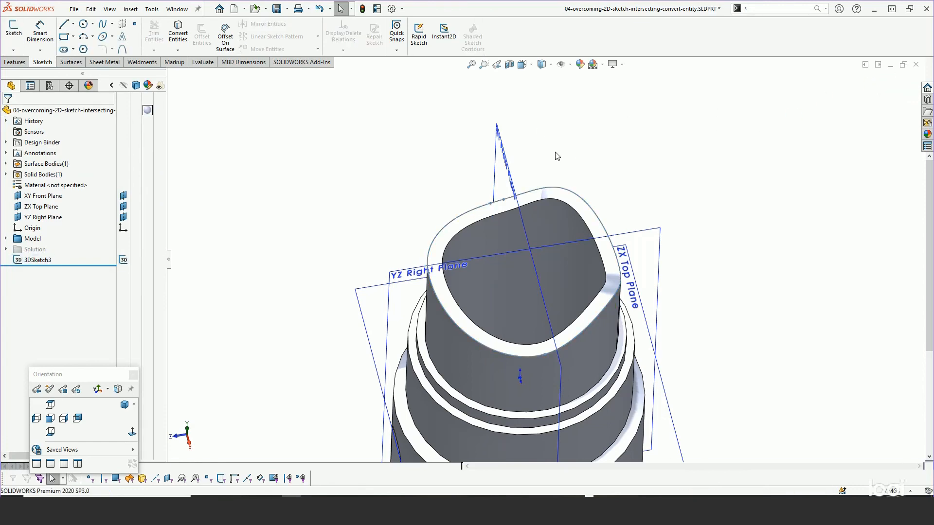
Start a sketch on the XY Front Plane and convert the split 3D sketch's near-side rim curve segments into it, including the short end piece
click(508, 153)
click(549, 124)
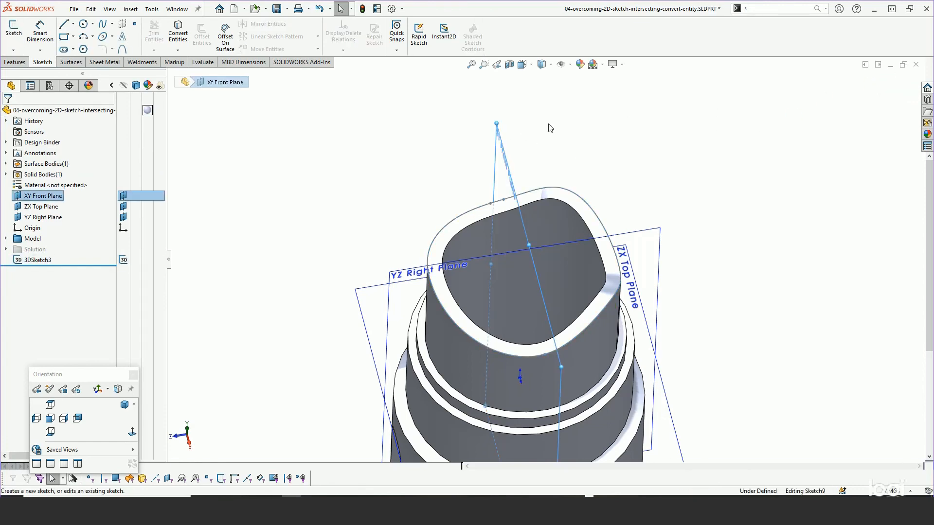
click(134, 433)
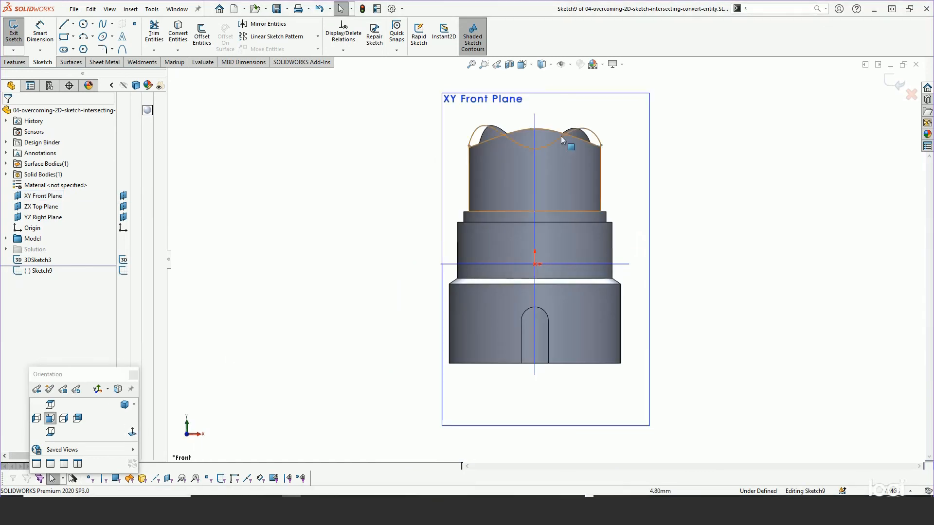
scroll(521, 160, down, 3)
click(419, 174)
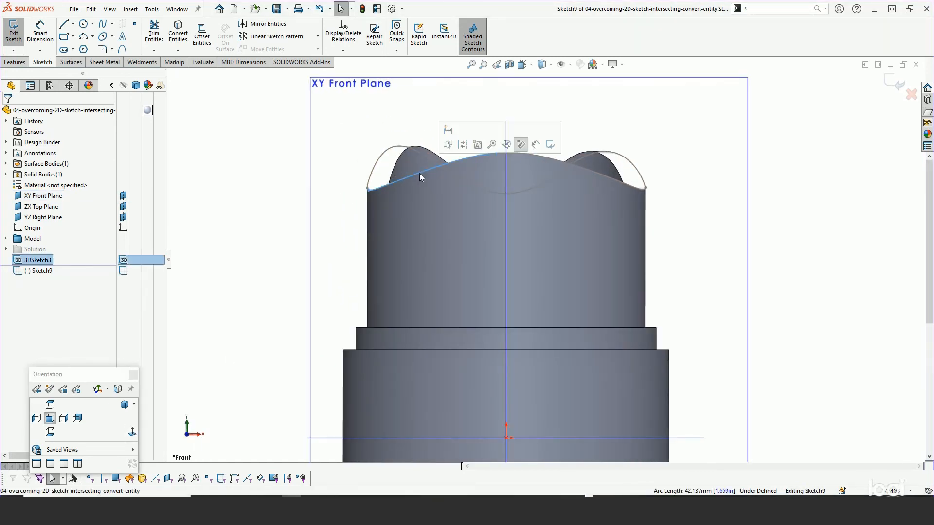
ctrl+click(539, 153)
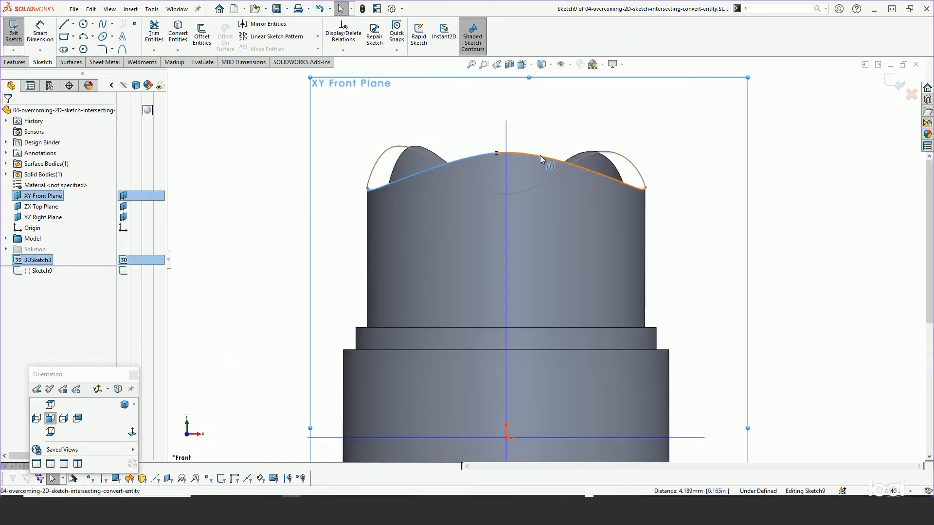
scroll(436, 206, down, 5)
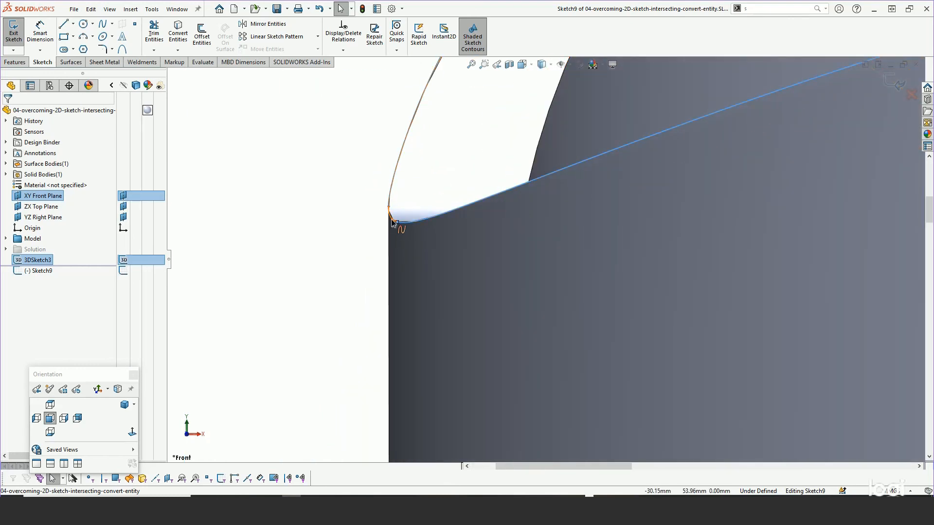
click(177, 29)
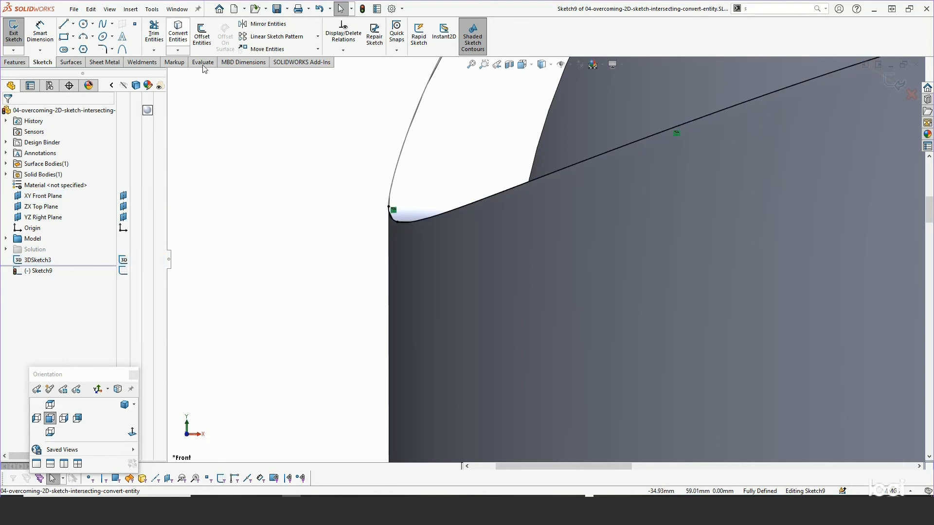
Convert the remaining far-side rim spline of the 3D sketch into the same XY Front Plane sketch
key(f)
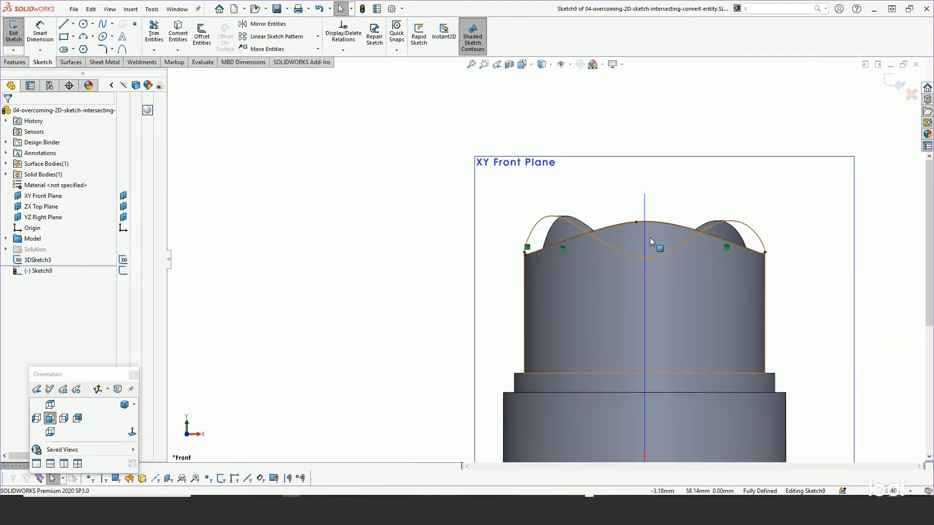
scroll(694, 237, down, 3)
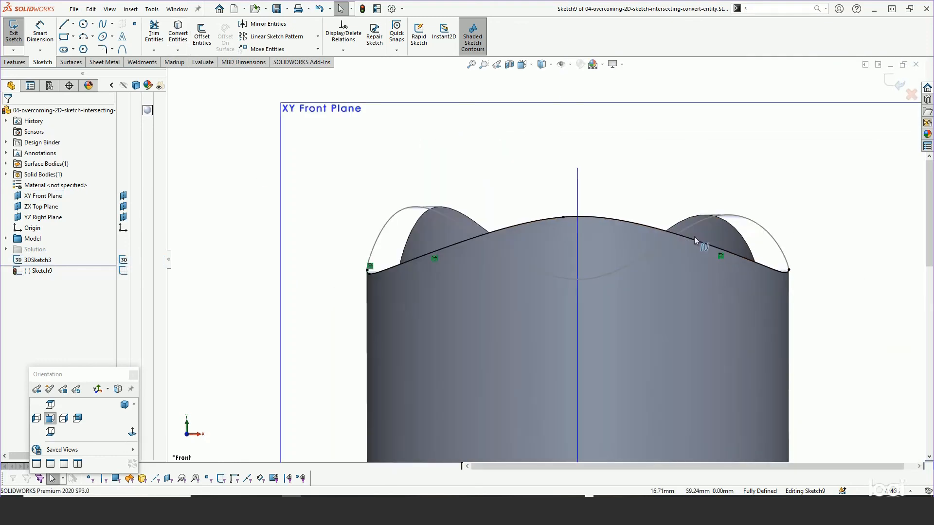
click(402, 212)
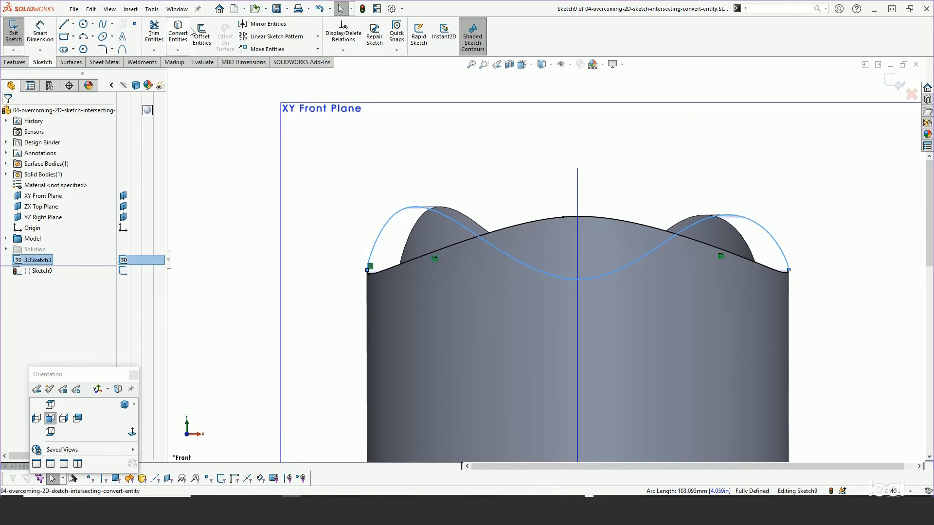
key(Escape)
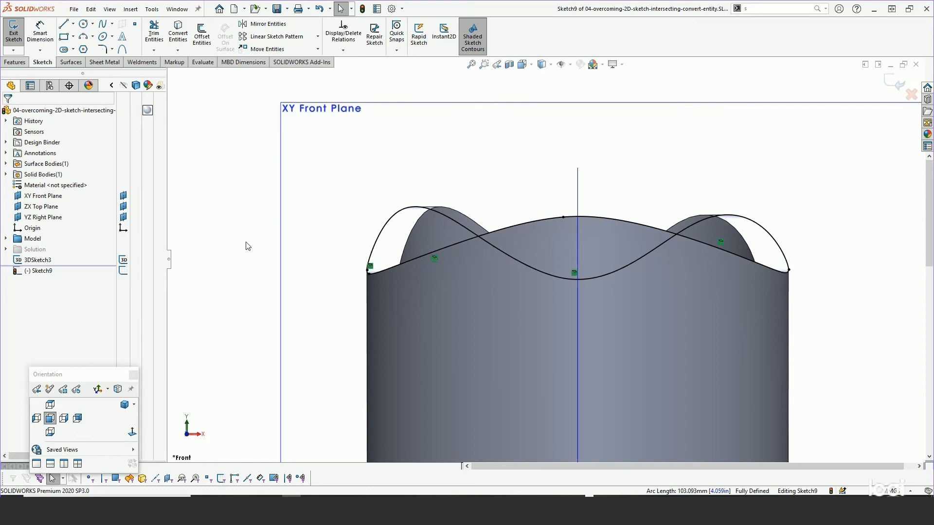
key(z)
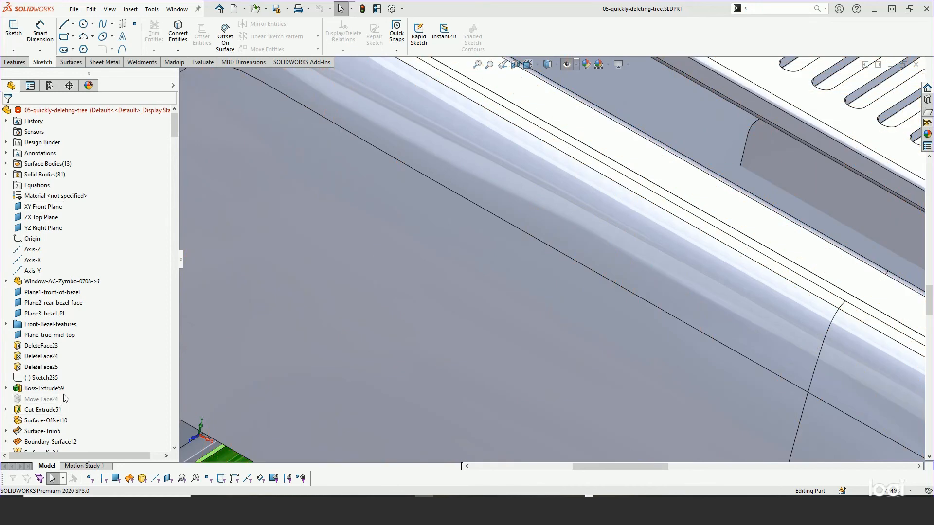
Check the feature count and rebuild time of the 05-quickly-deleting-tree part with Performance Evaluation
mouse_move(65, 398)
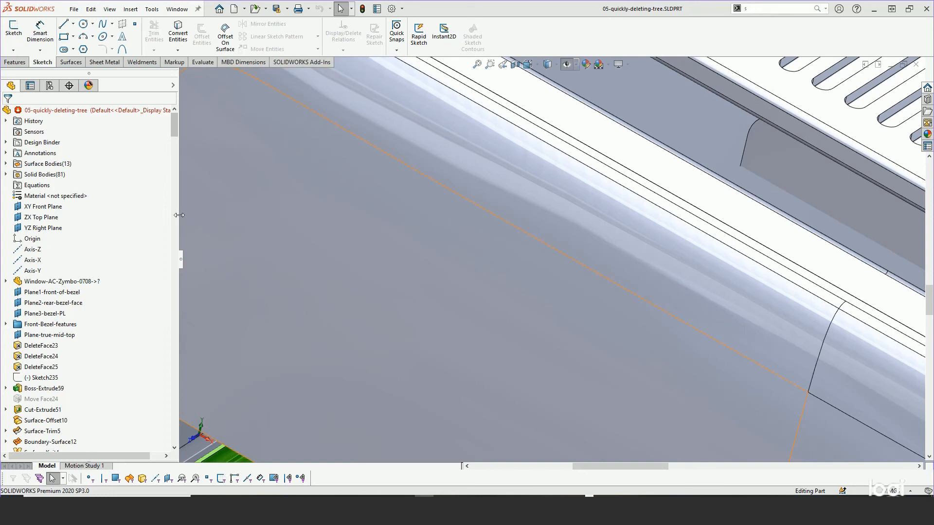
drag(179, 215, 128, 222)
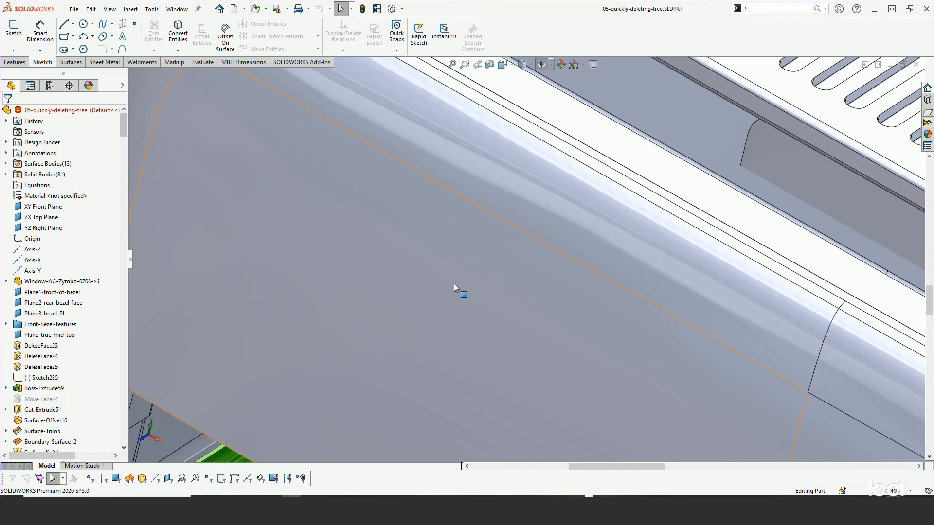
scroll(452, 284, down, 5)
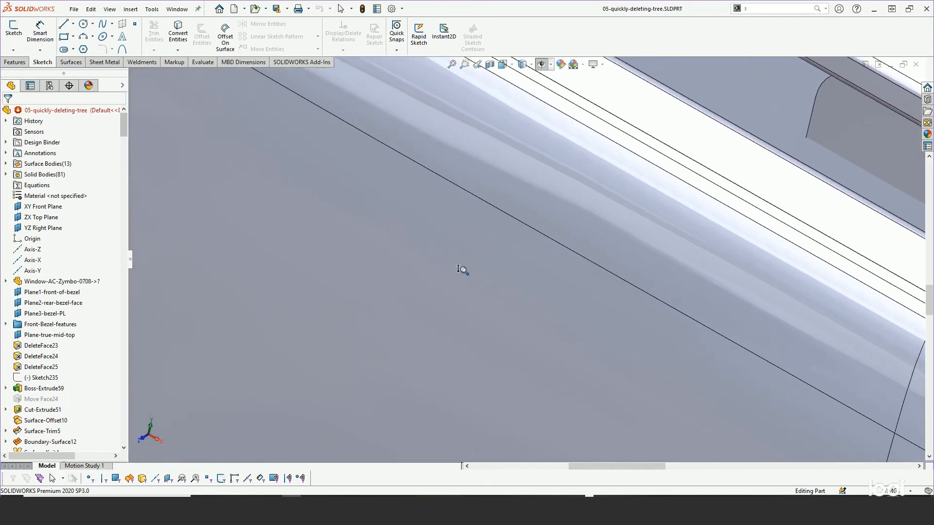
scroll(492, 261, up, 3)
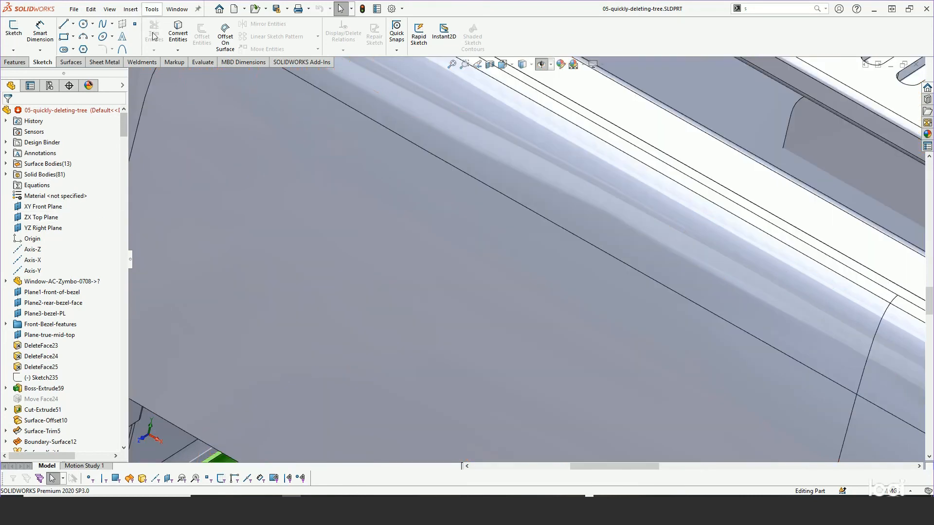
click(201, 62)
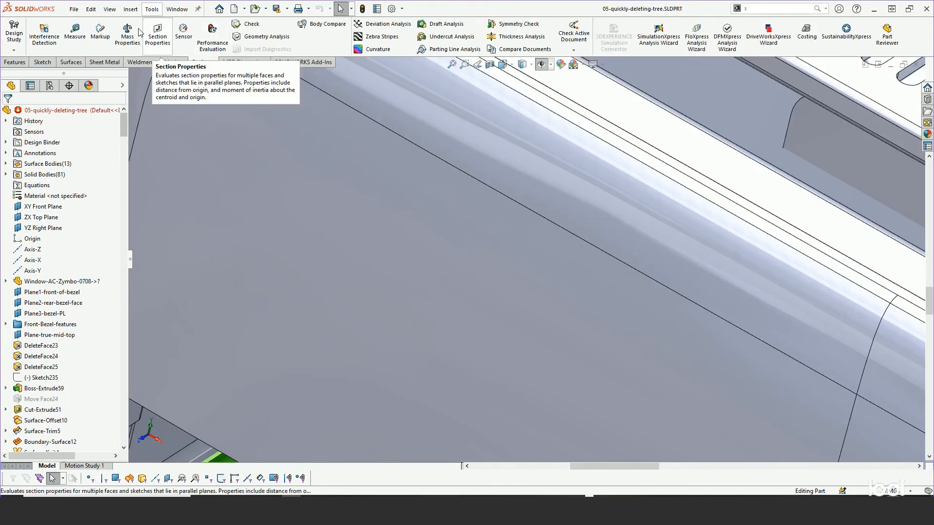
click(211, 38)
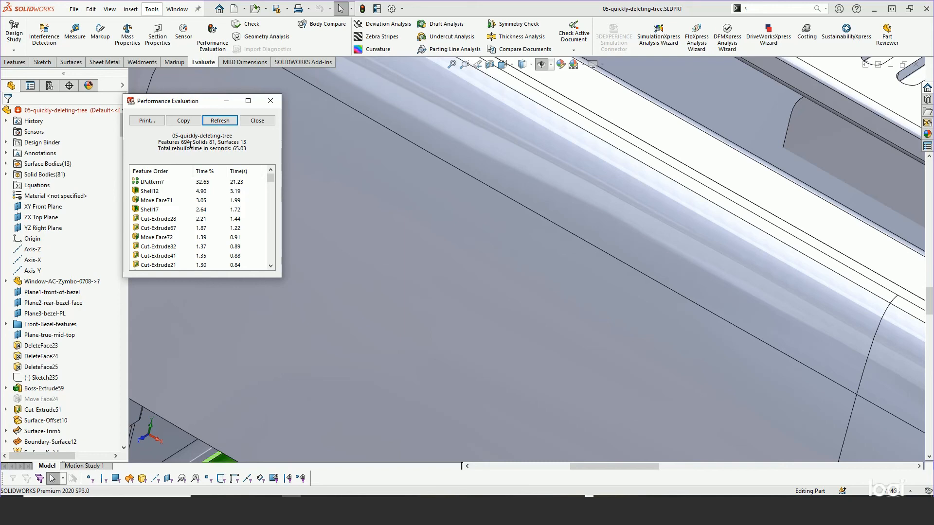
click(271, 101)
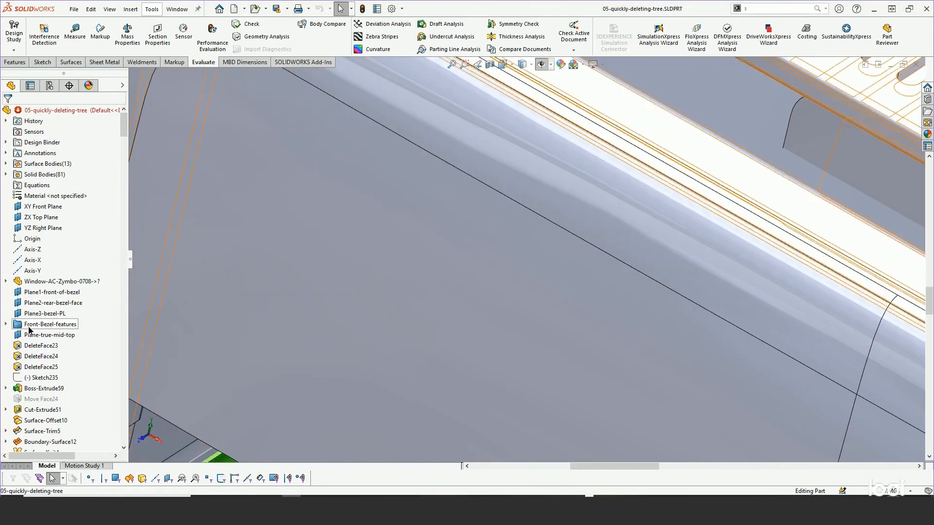
Delete all features from Plane-true-mid-top through Save Bodies1, keeping Delete absorbed features off and confirming for all items
click(29, 327)
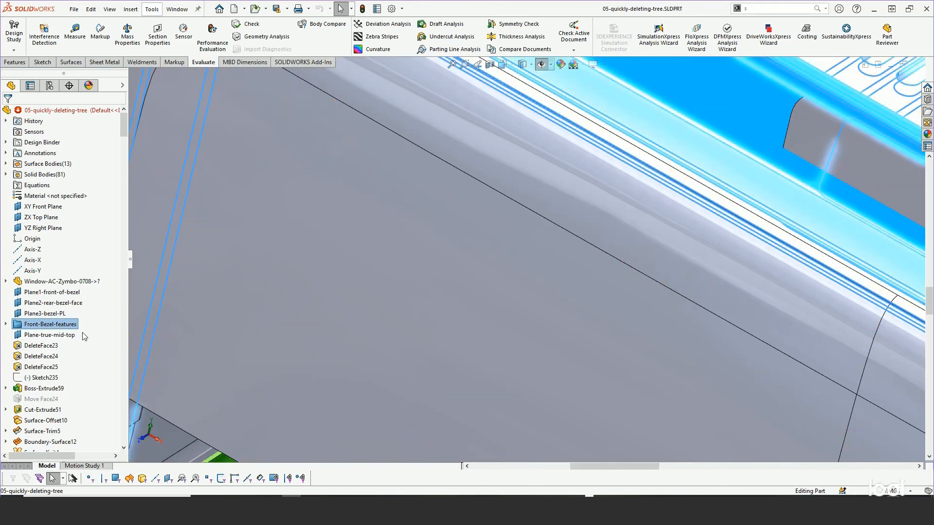
click(55, 336)
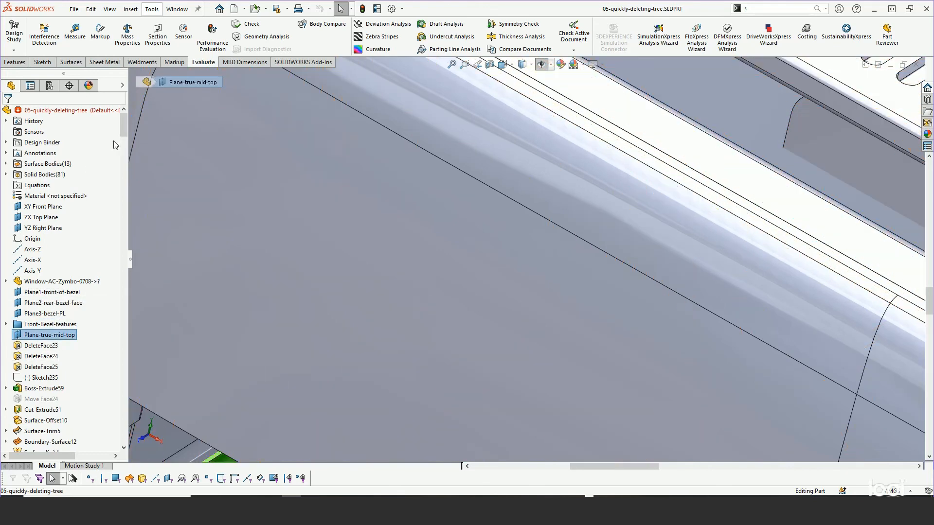
drag(123, 127, 124, 431)
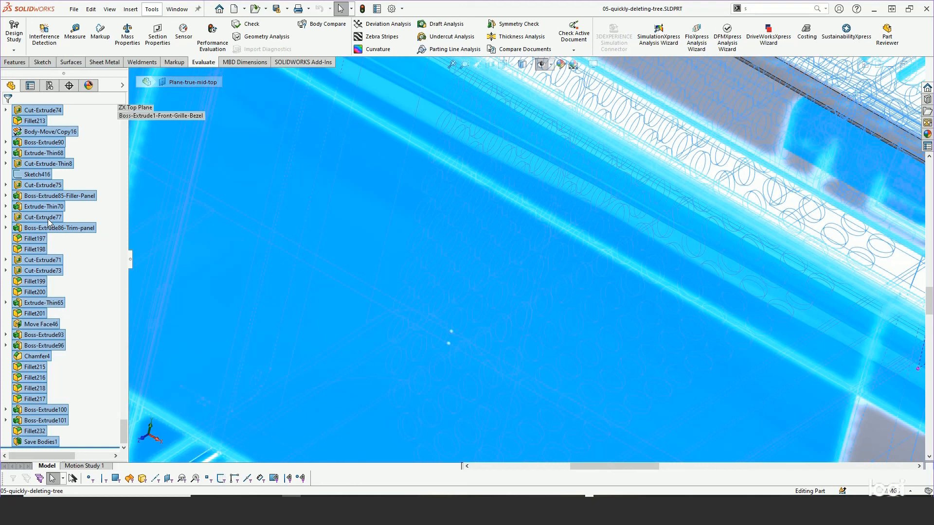
key(Delete)
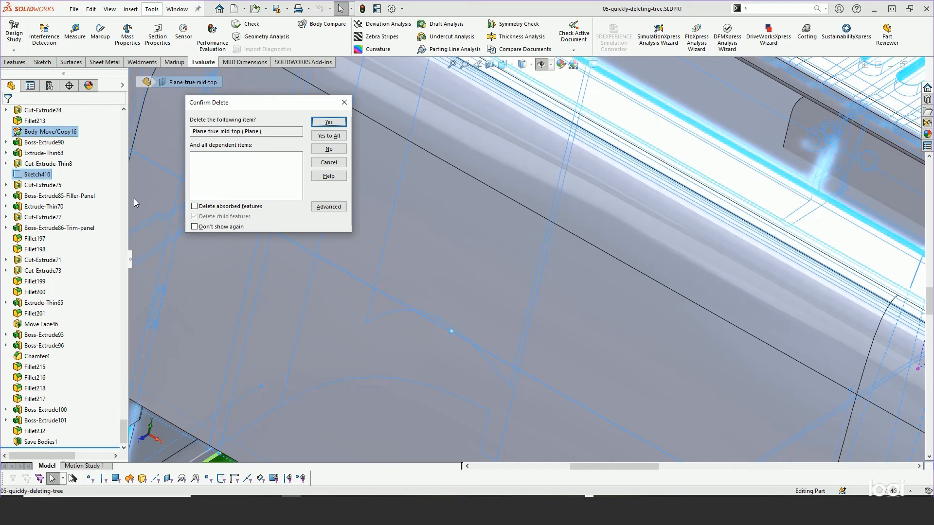
click(195, 207)
click(194, 207)
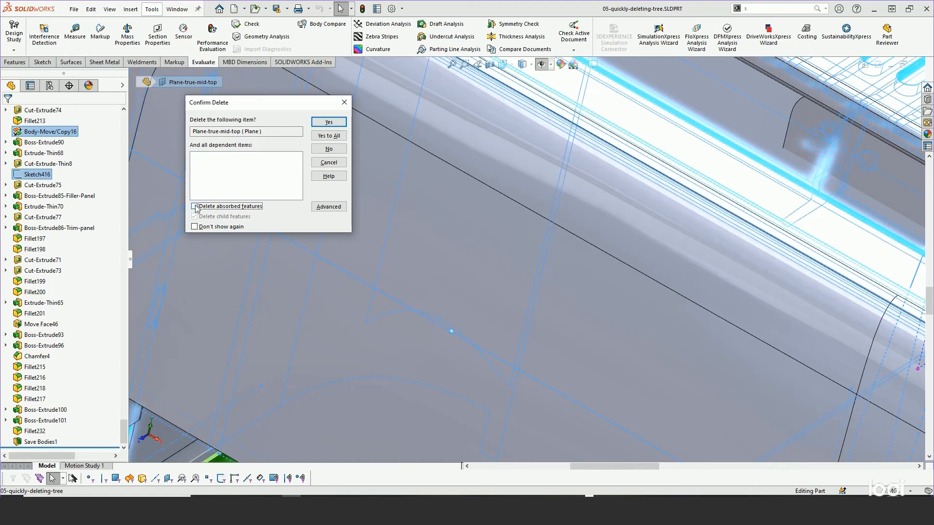
click(321, 135)
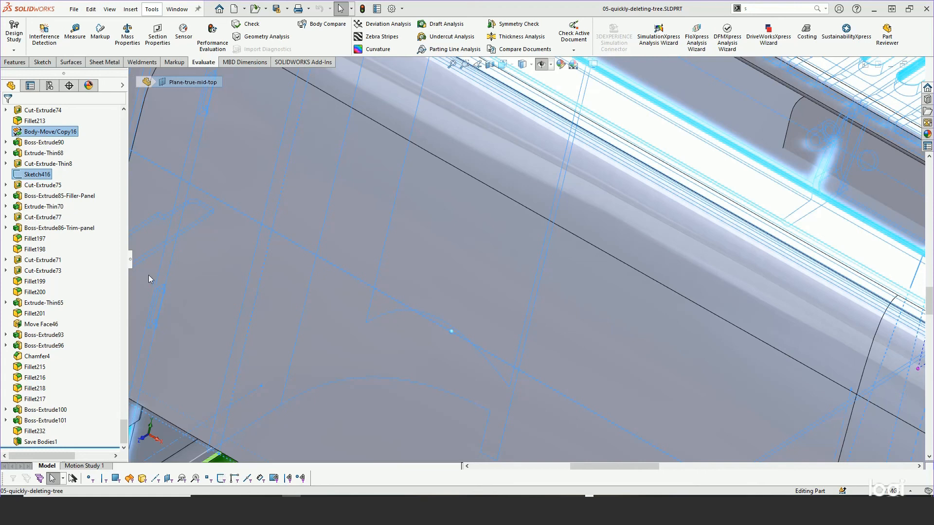
click(179, 279)
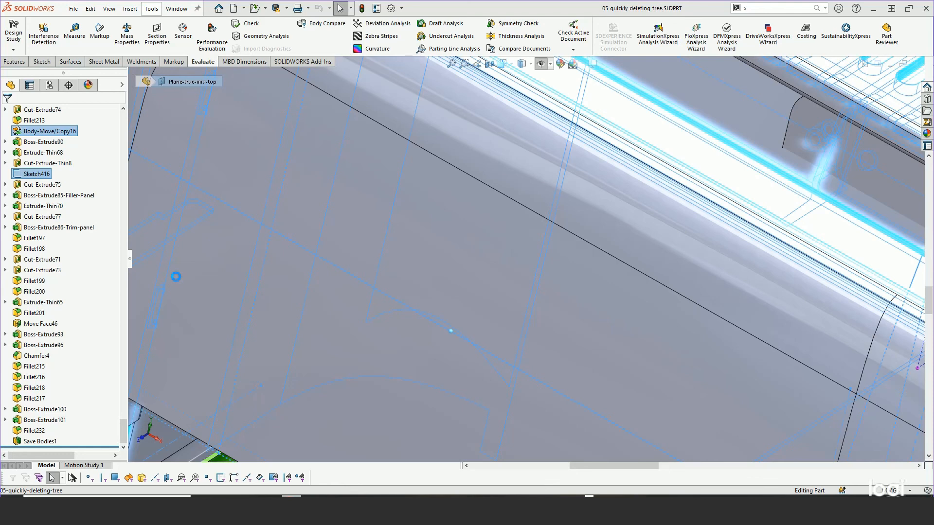
key(ctrl+q)
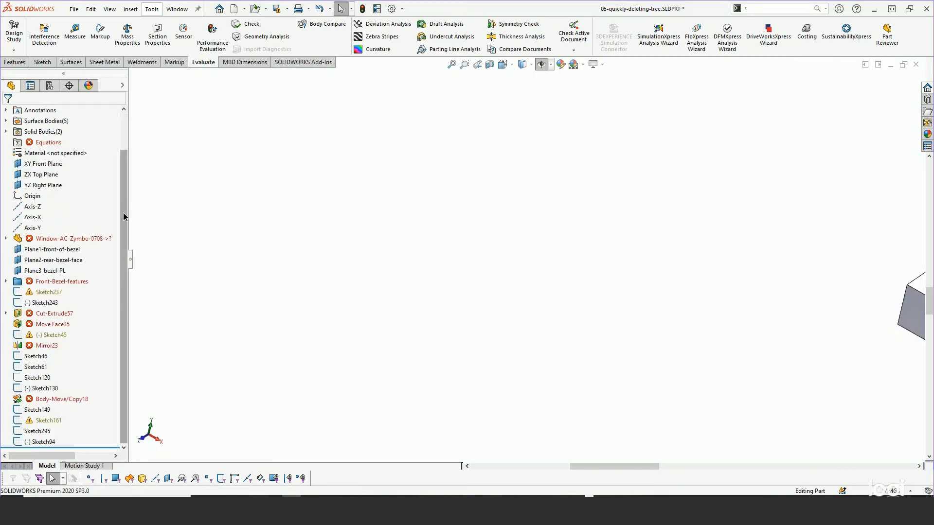
mouse_move(122, 250)
mouse_down()
mouse_move(119, 157)
mouse_move(130, 287)
mouse_up()
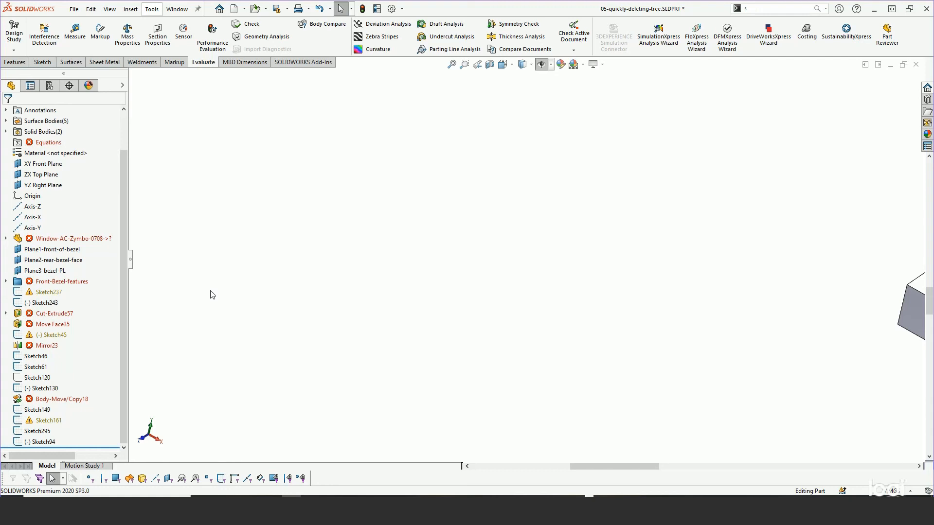
Close the part without saving and reopen 05-quickly-deleting-tree.SLDPRT without rebuilding it
click(916, 65)
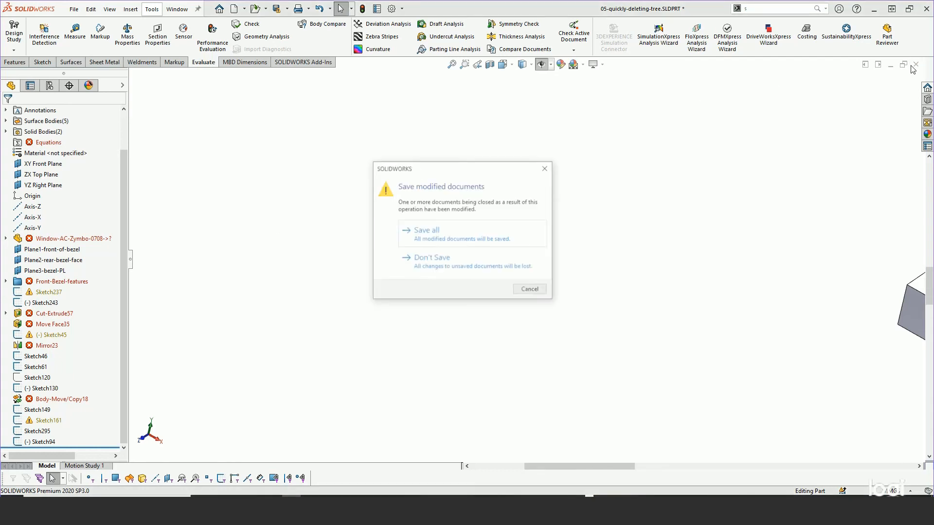
click(432, 259)
click(74, 9)
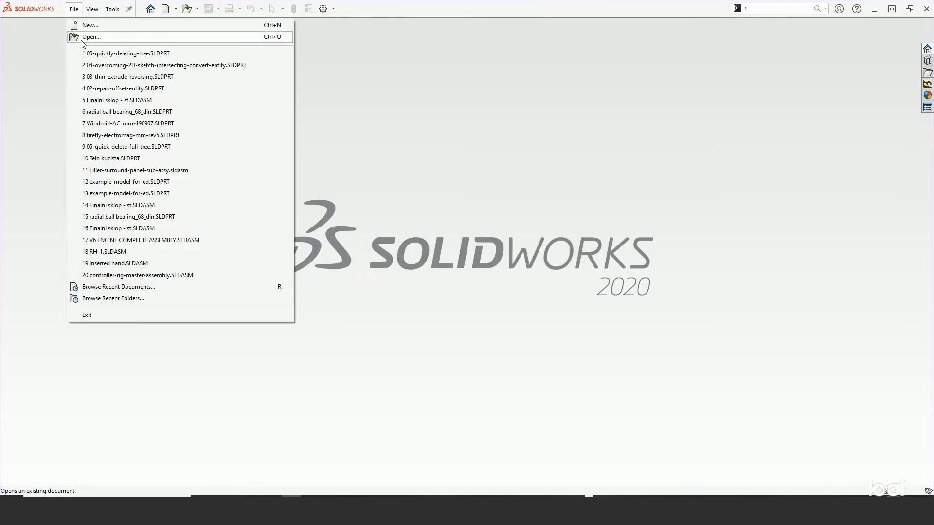
click(99, 54)
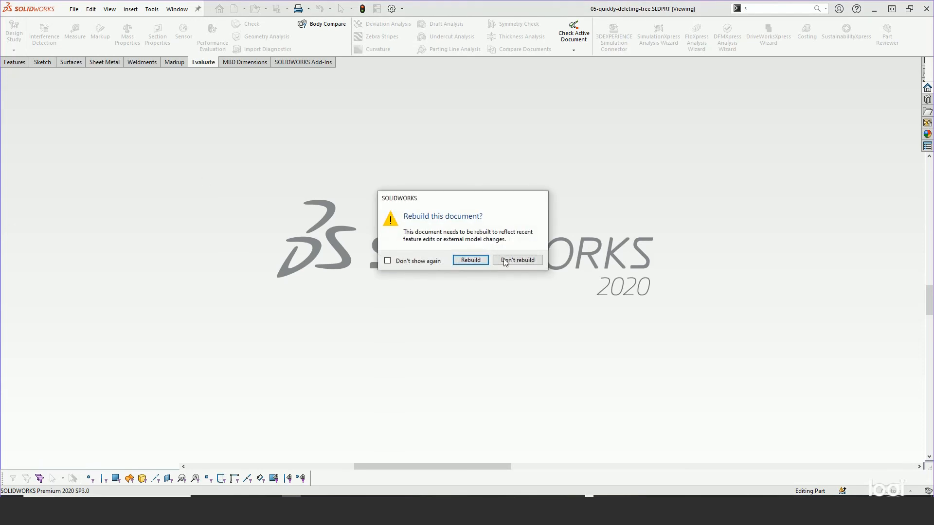
click(498, 261)
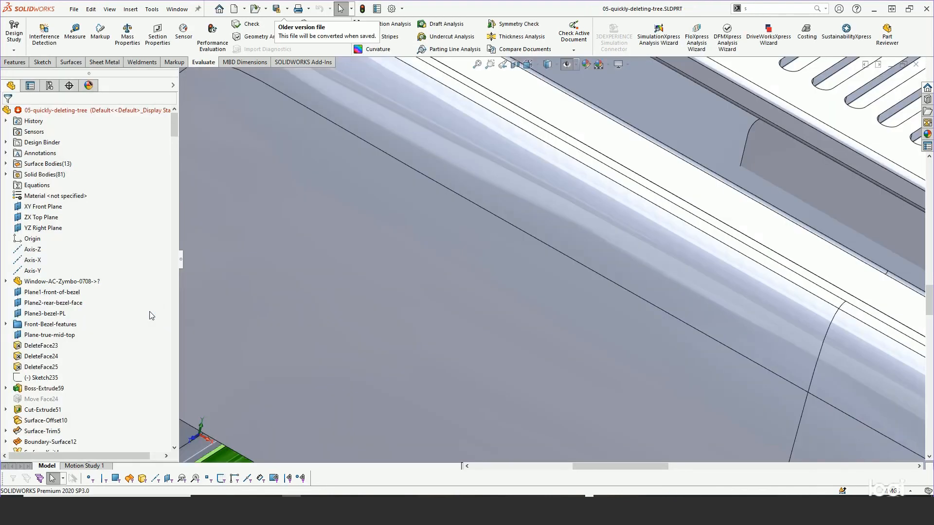
Suppress the features from Plane-true-mid-top through Save Bodies1 in the 05-quickly-deleting-tree part
click(46, 334)
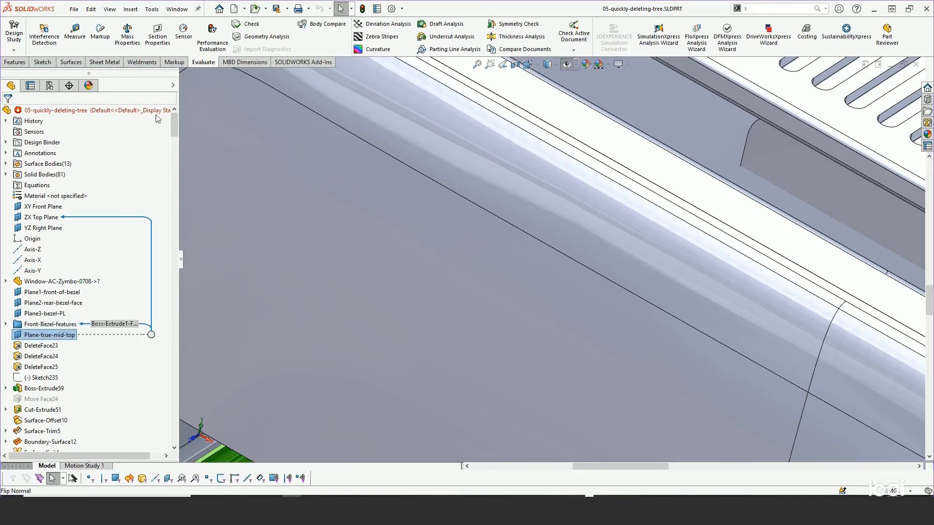
drag(173, 128, 154, 448)
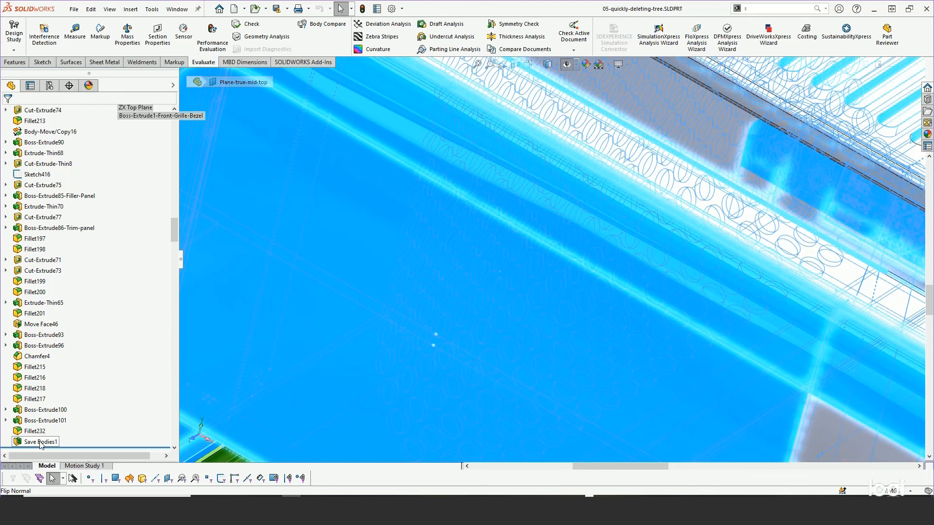
click(40, 442)
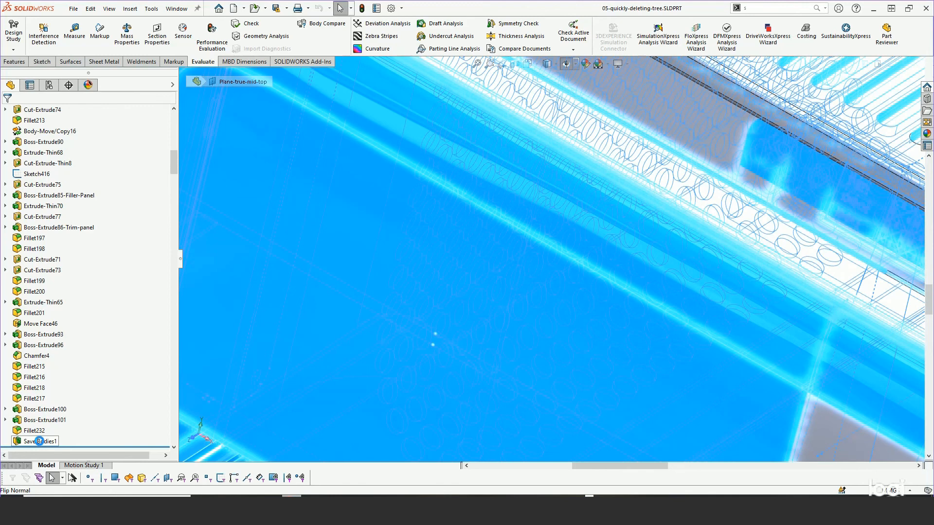
shift+click(40, 442)
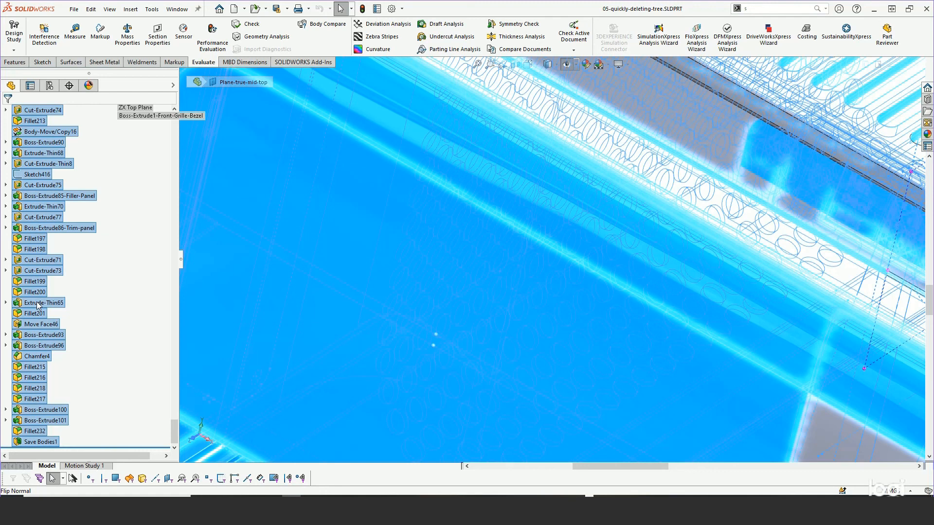
key(Delete)
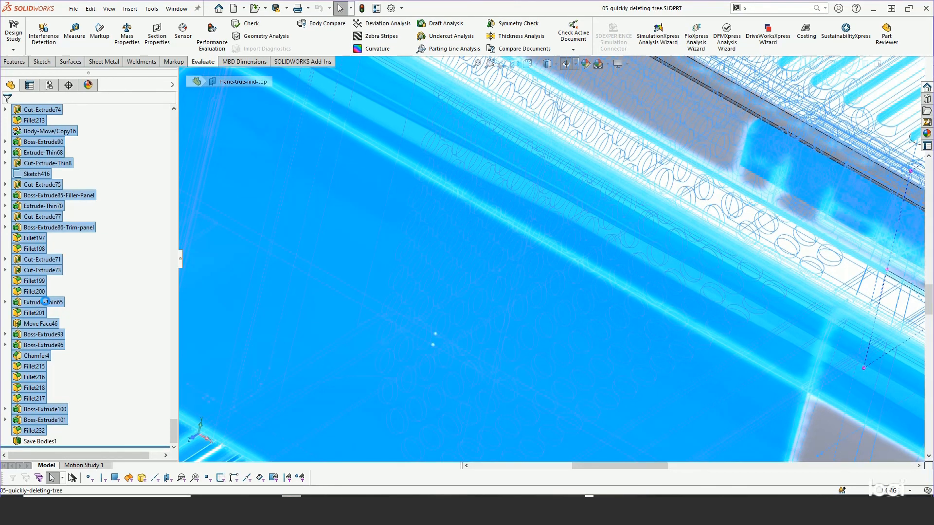
right_click(44, 303)
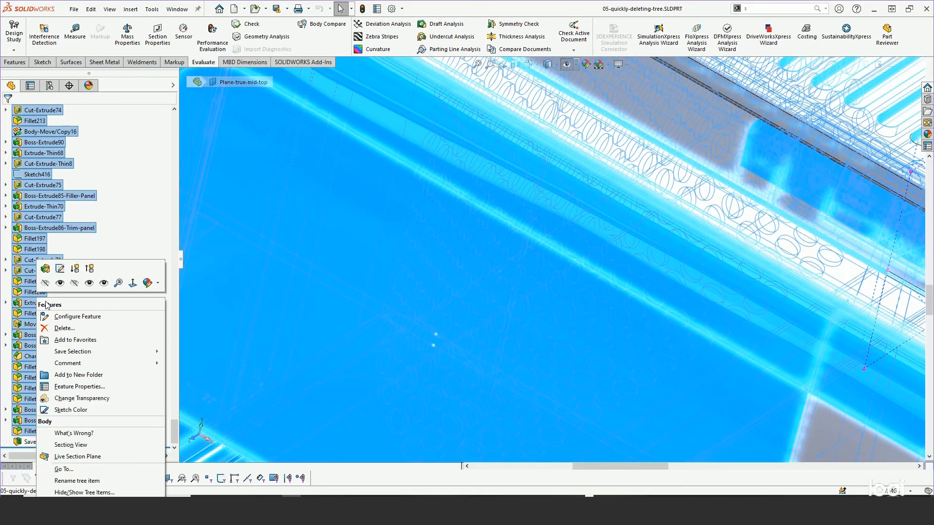
click(75, 271)
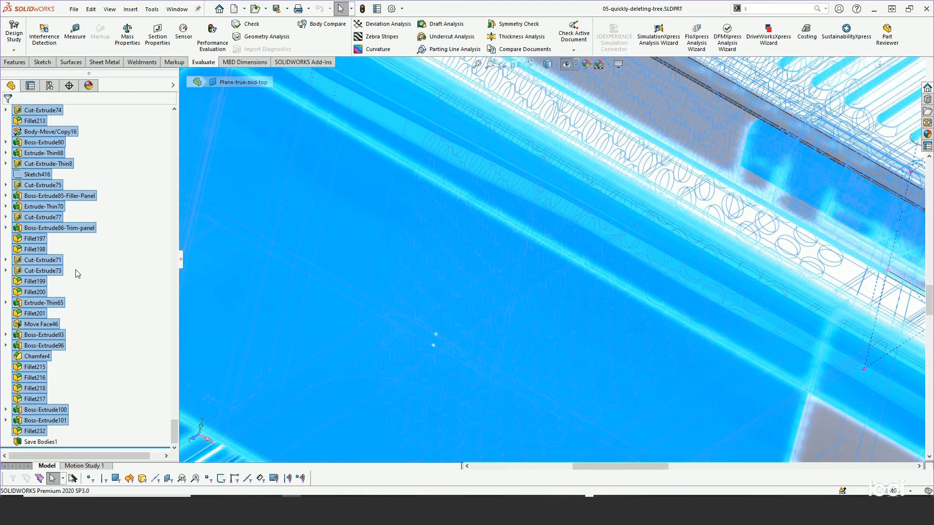
key(Delete)
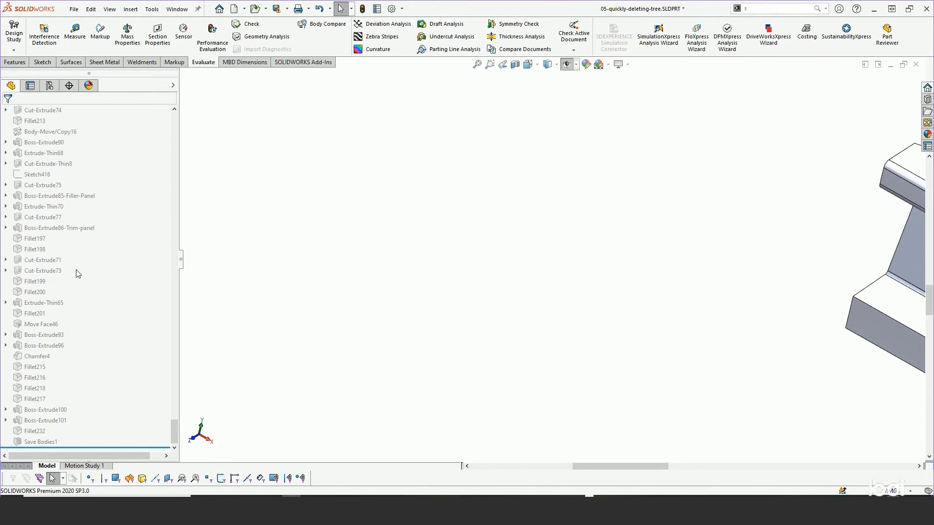
Examine the features in the Front-Bezel-features folder and the start of the suppressed range, leaving the folder collapsed
drag(177, 441, 171, 112)
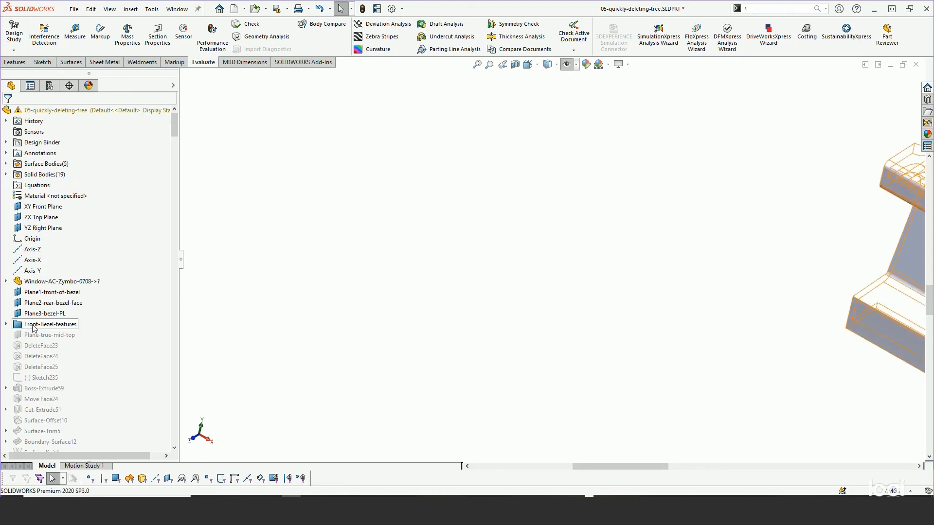
click(6, 324)
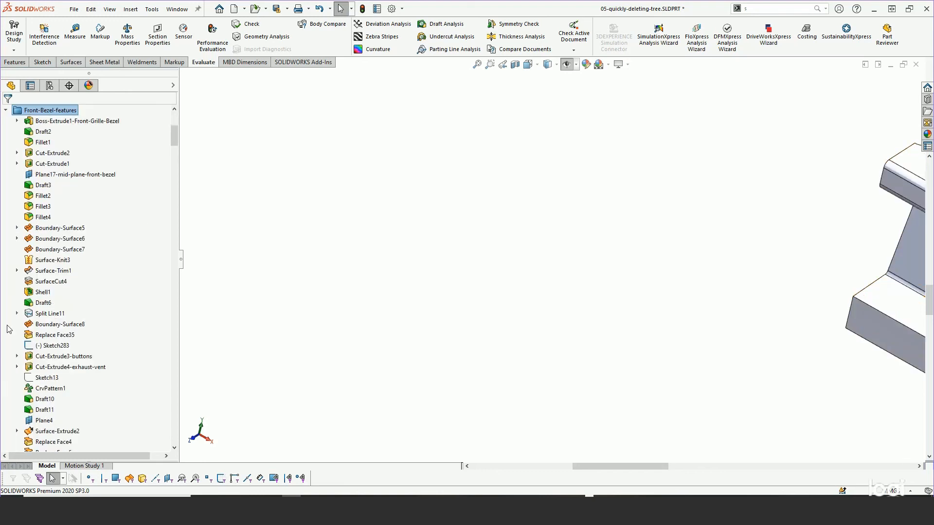
drag(170, 134, 173, 173)
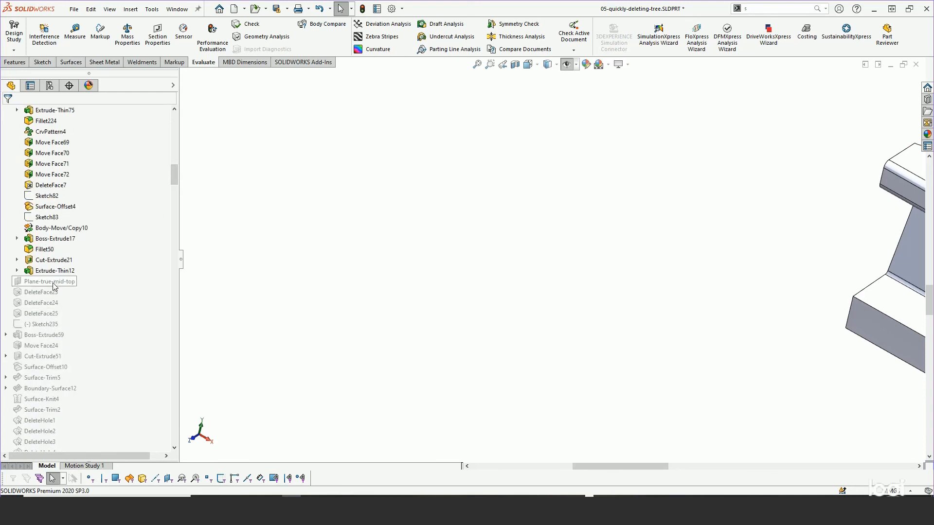
mouse_move(54, 286)
drag(174, 179, 182, 126)
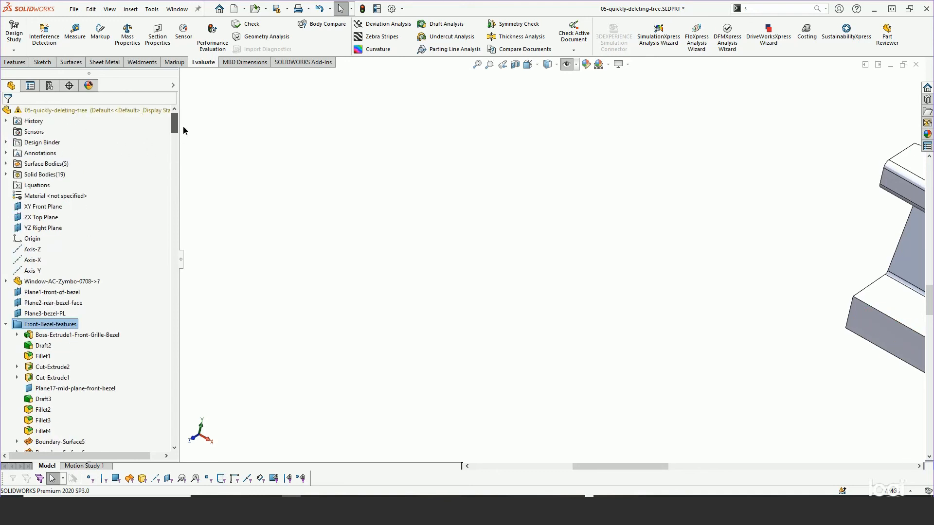
click(5, 325)
Delete the suppressed features from Plane-true-mid-top through Save Bodies1 with Delete absorbed features on, confirming for all items
click(33, 334)
drag(171, 125, 141, 413)
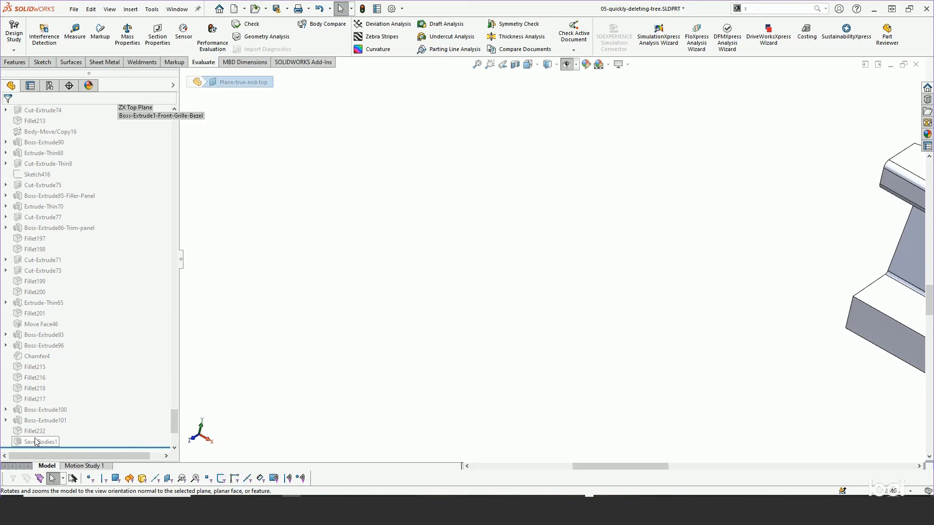
key(Delete)
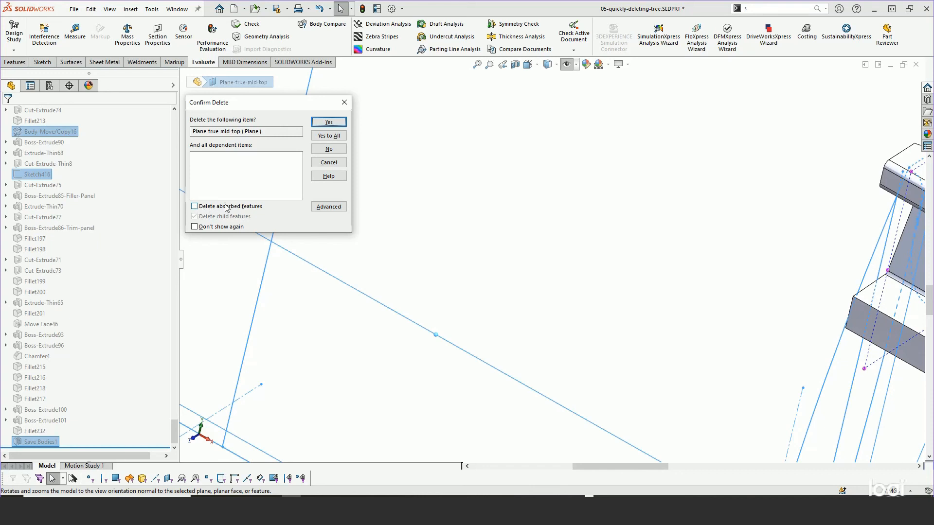
click(194, 207)
click(329, 136)
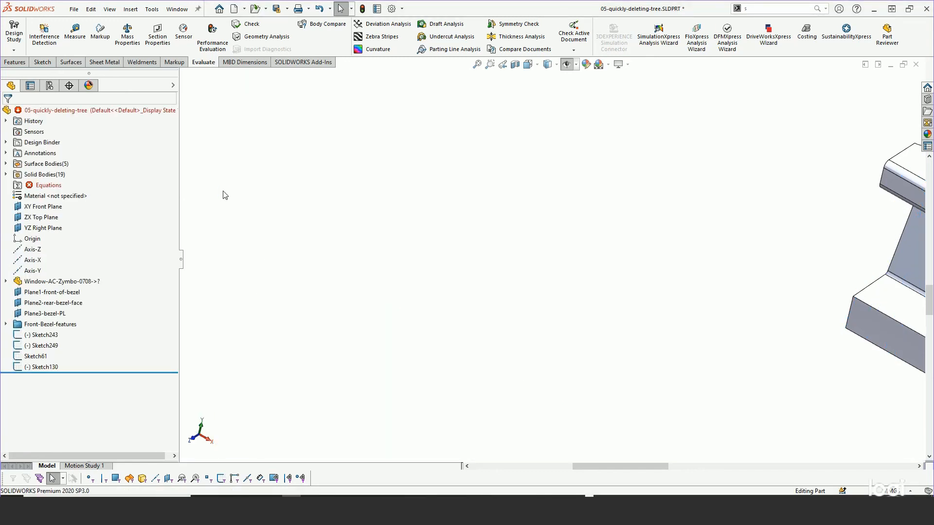
Delete the leftover sketches Sketch243 through Sketch130 below the Front-Bezel-features folder, confirming for all items
click(27, 336)
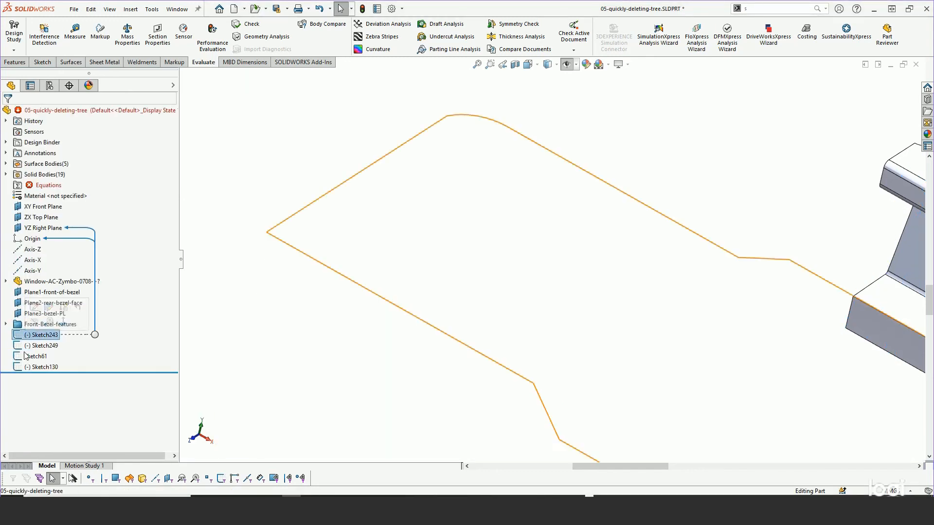
shift+click(30, 368)
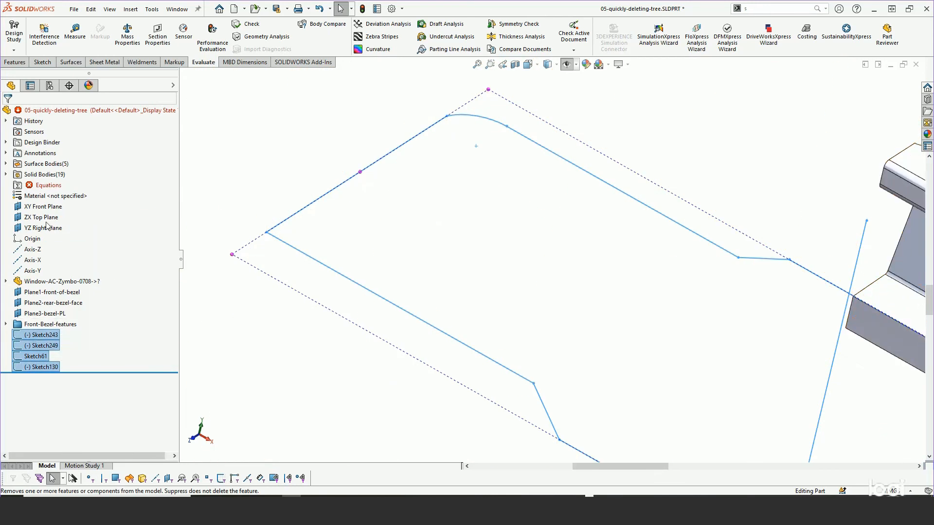
key(Delete)
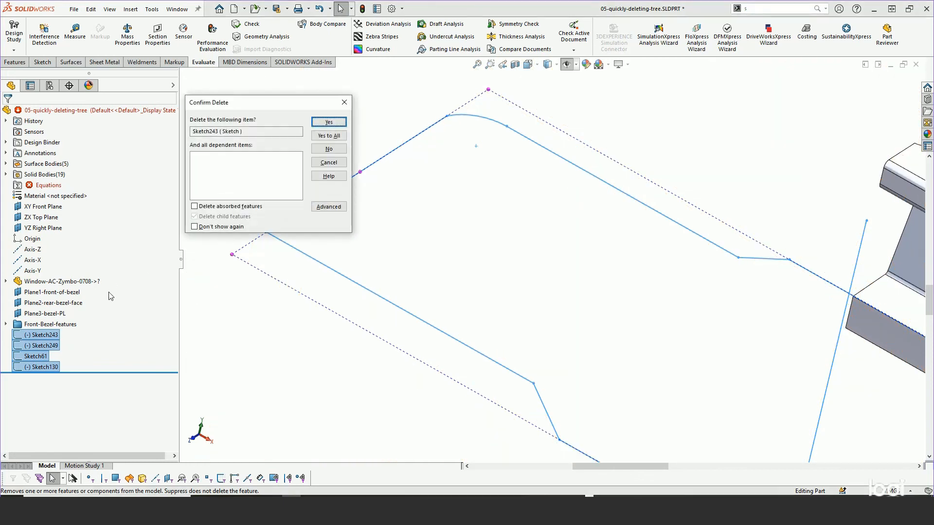
click(319, 138)
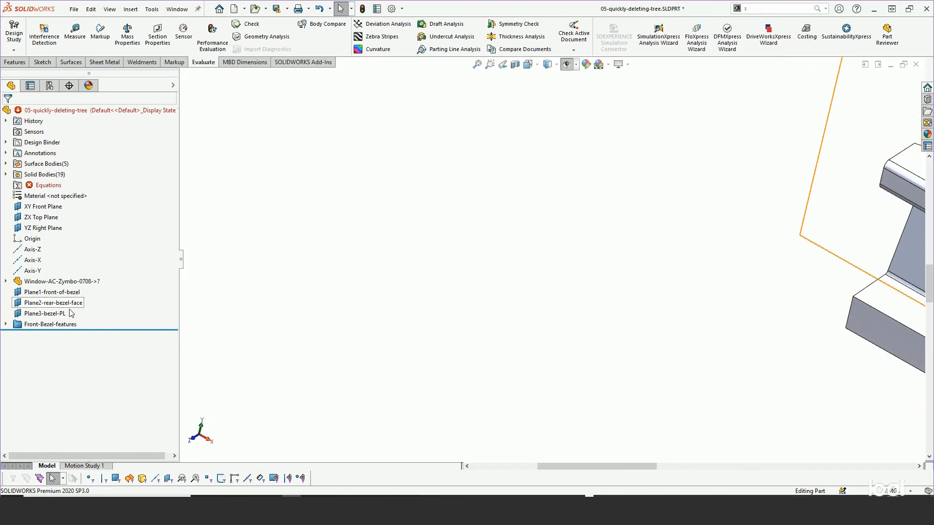
mouse_move(66, 297)
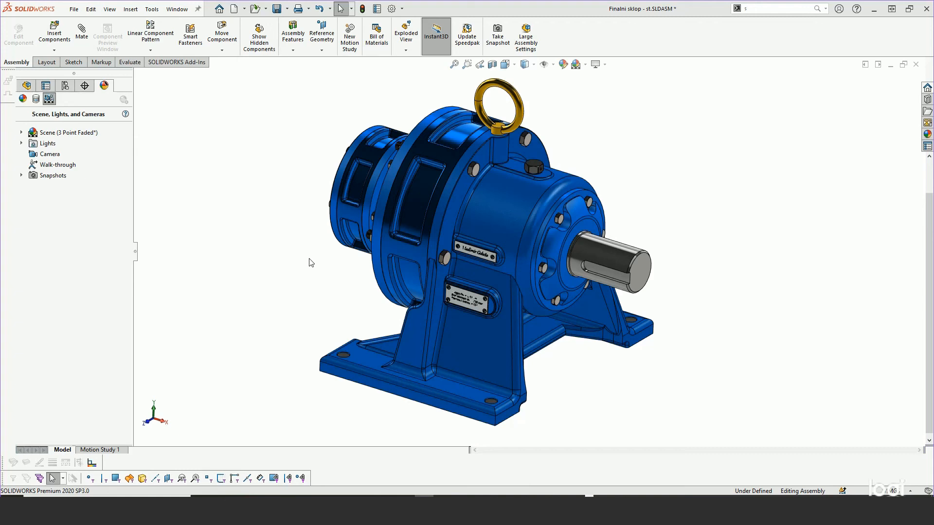
Start a new exploded view for the Default configuration of the gearbox assembly with Select subassembly parts off
click(65, 87)
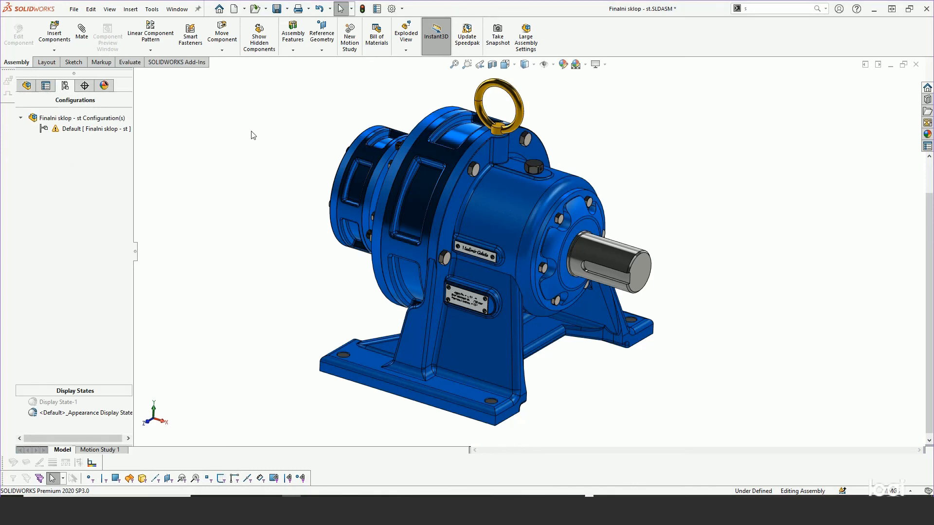
right_click(72, 131)
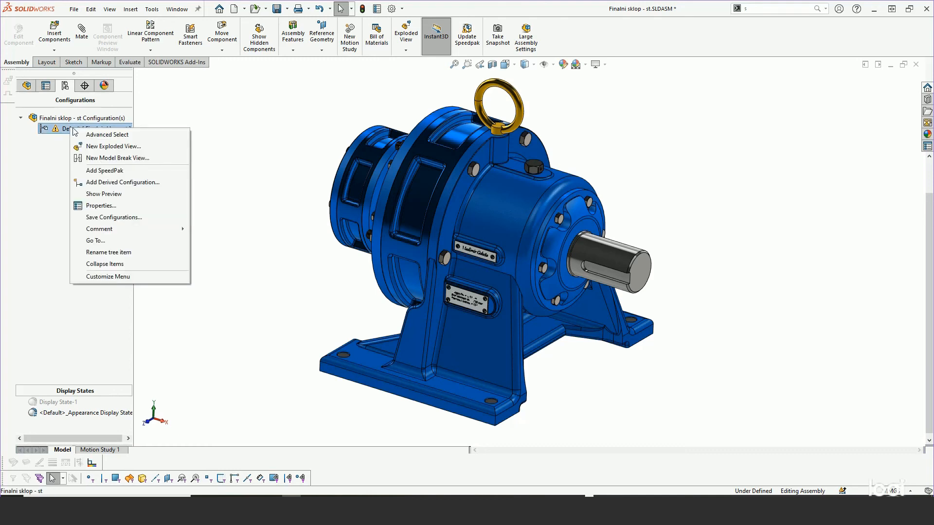
click(94, 146)
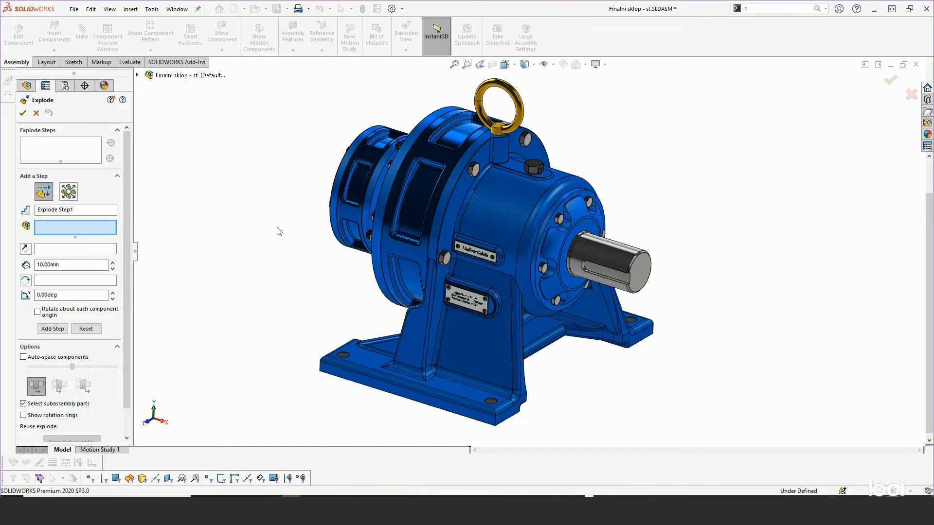
scroll(304, 255, up, 3)
mouse_move(332, 253)
middle_down()
mouse_move(340, 219)
mouse_move(332, 242)
middle_up()
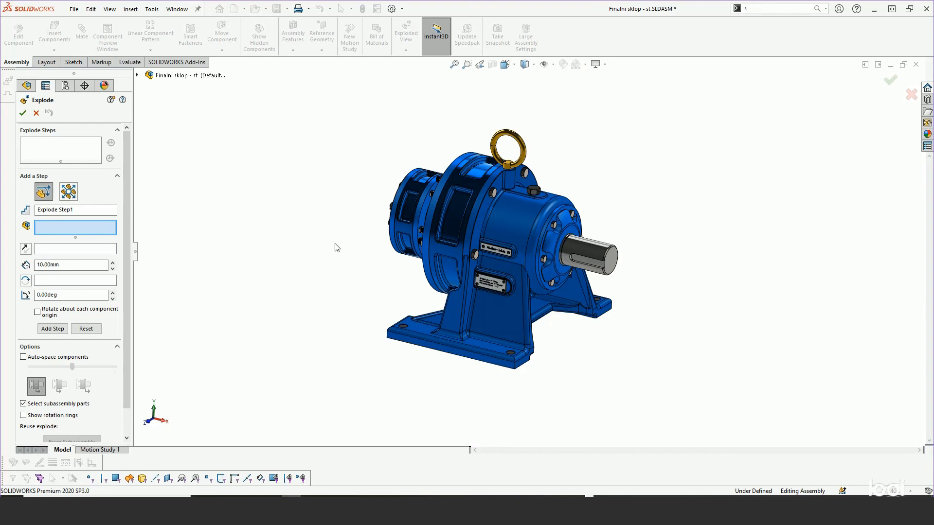
drag(126, 188, 125, 252)
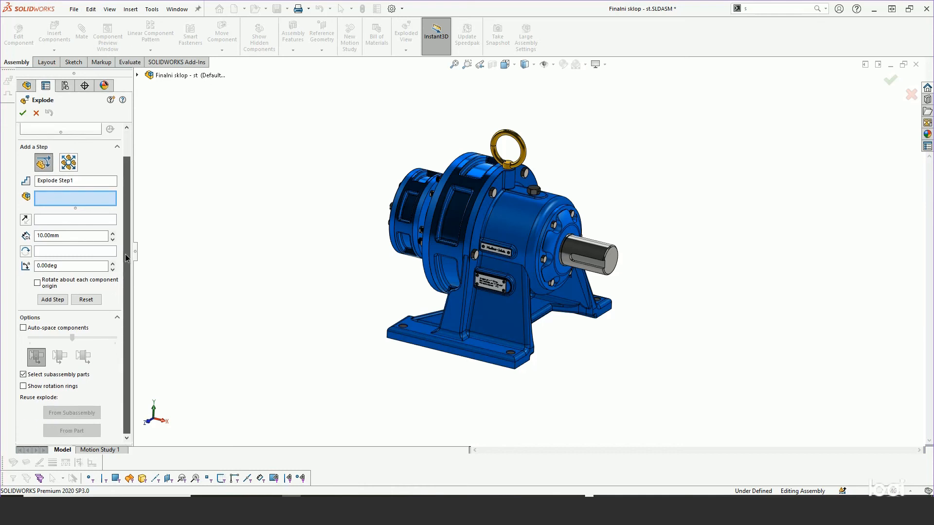
click(24, 376)
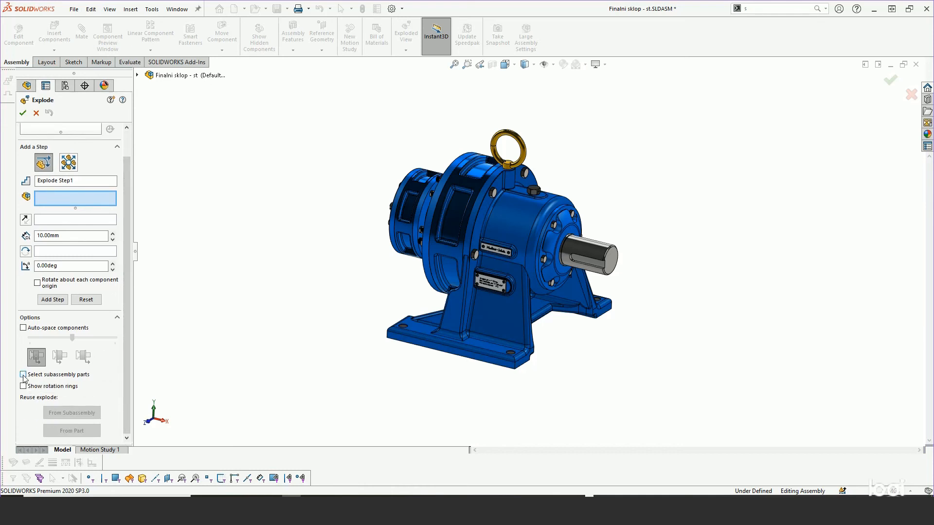
Explode the footed housing subassembly about 595 mm along X and add the cover poklopac 2 to the same explode step
click(518, 222)
drag(541, 236, 756, 270)
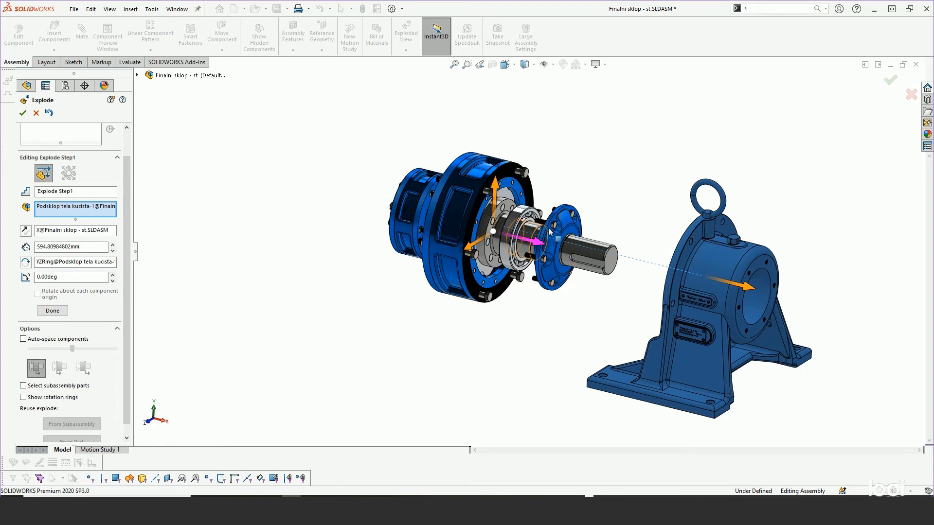
click(570, 225)
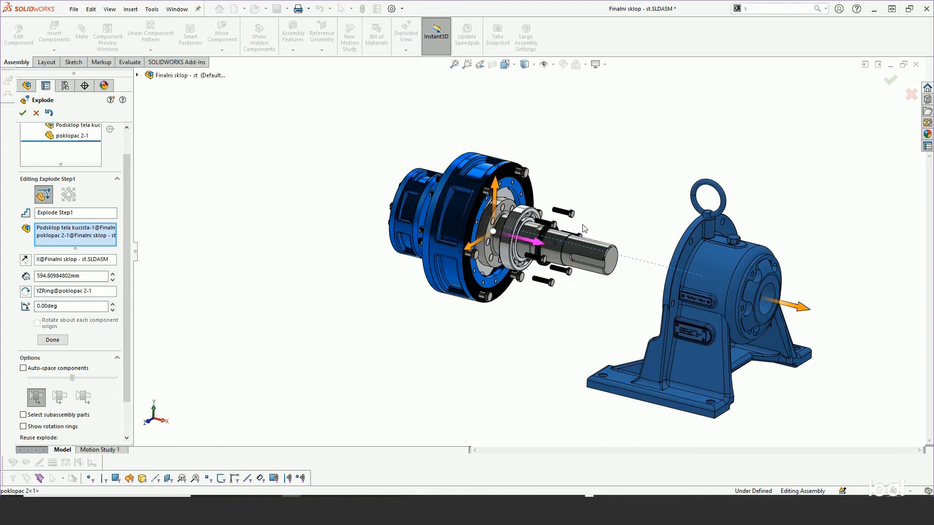
Add the six hex bolts of the output-shaft cover to Explode Step1 and finish the step
click(573, 218)
click(544, 263)
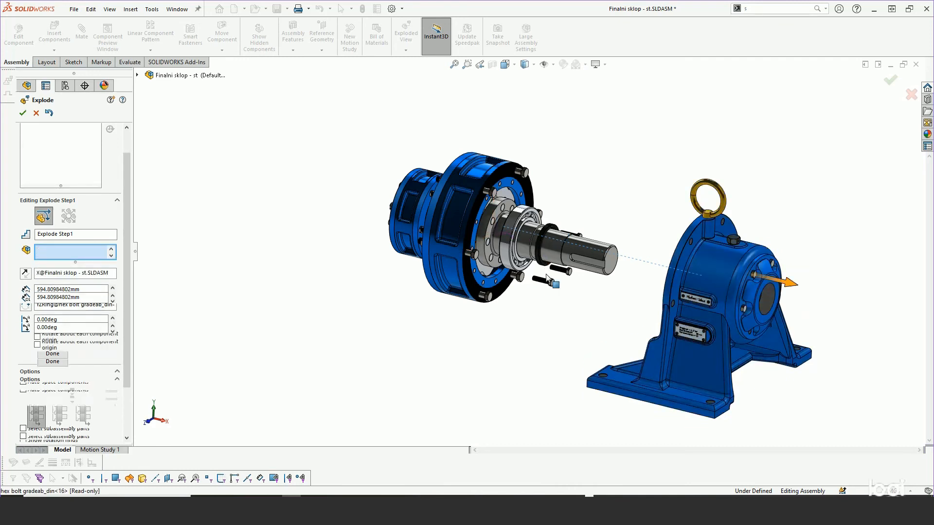
click(563, 281)
click(570, 270)
scroll(586, 219, down, 3)
click(570, 253)
scroll(560, 258, up, 5)
mouse_move(546, 261)
middle_down()
mouse_move(614, 261)
mouse_move(546, 244)
mouse_move(549, 265)
middle_up()
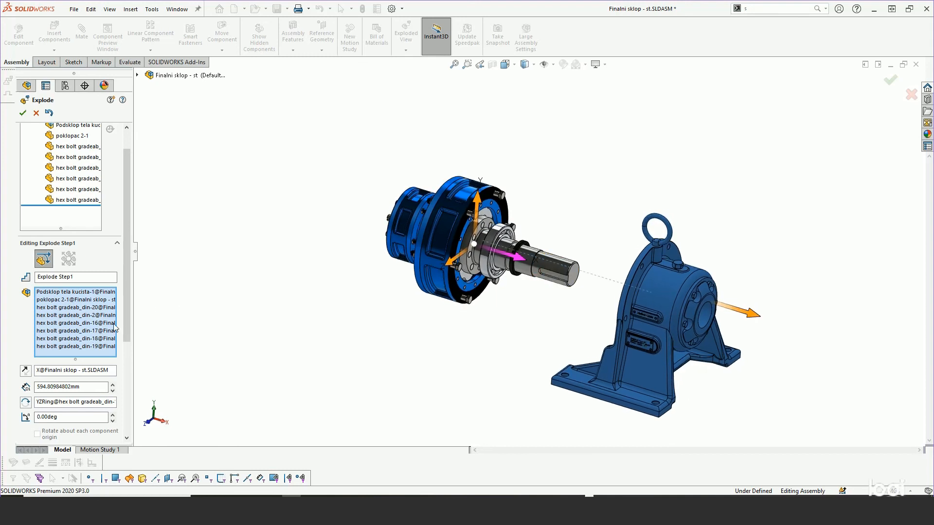
drag(127, 313, 127, 389)
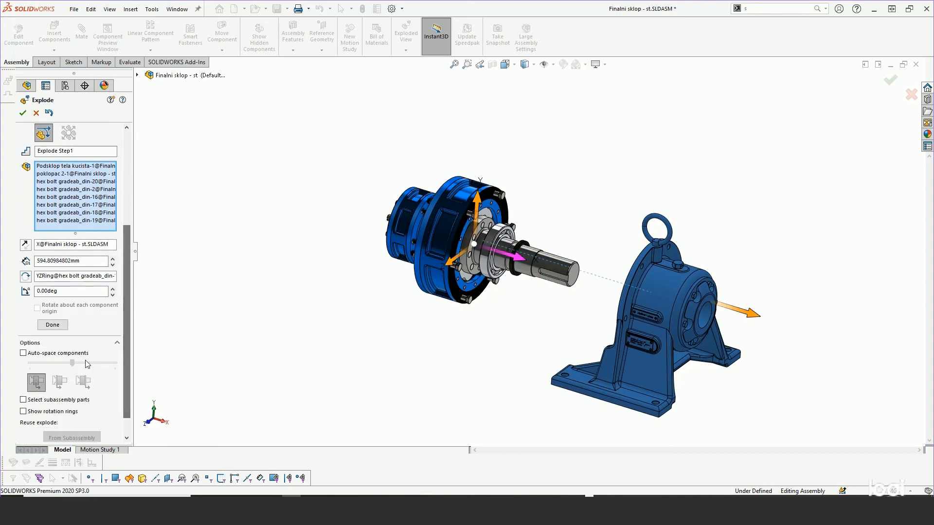
click(53, 329)
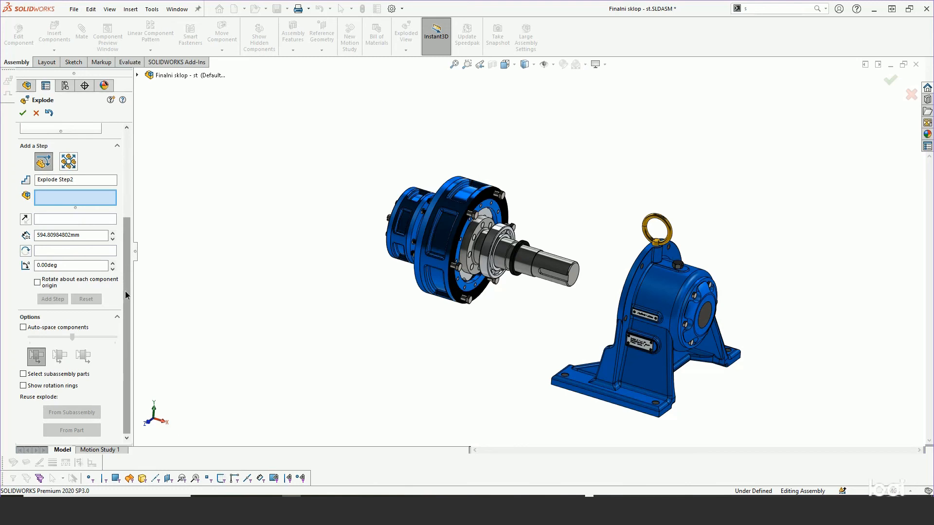
Explode the middle housing Kuciste - sredina about 697 mm along negative X, adding Poklopac 1 and both Podsklop centralnog zupcanika subassemblies to Explode Step2
click(422, 224)
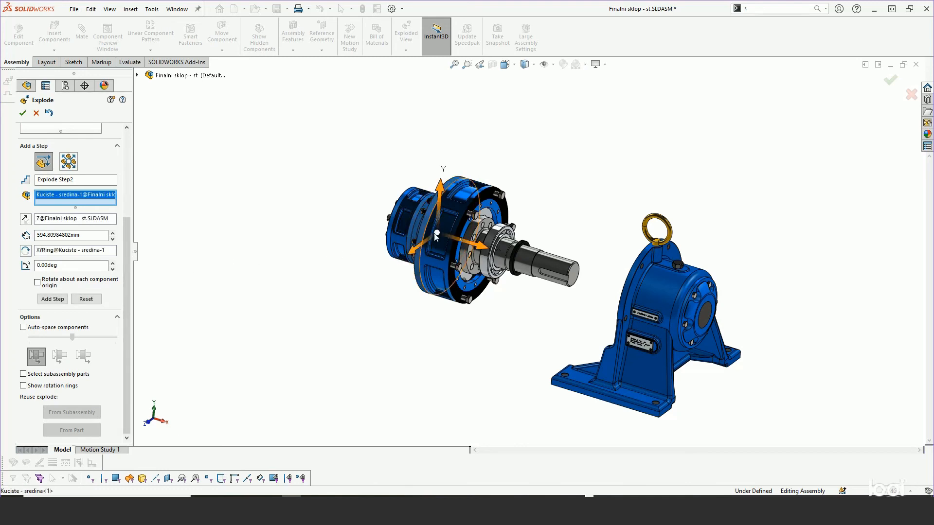
drag(483, 249, 282, 189)
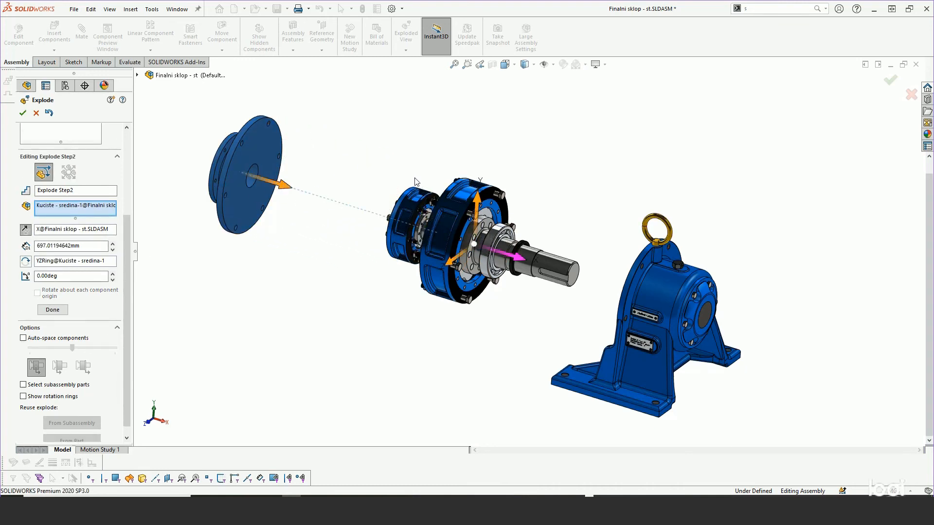
click(408, 200)
click(411, 200)
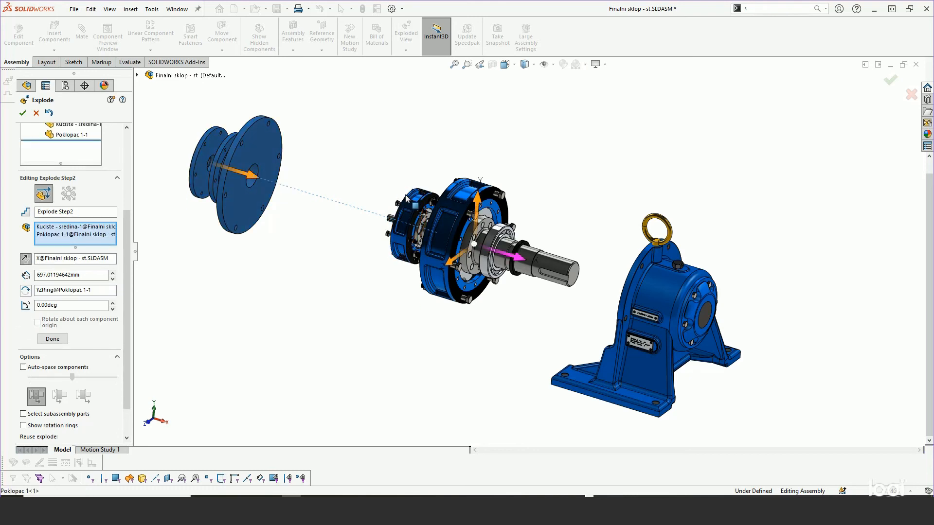
click(453, 191)
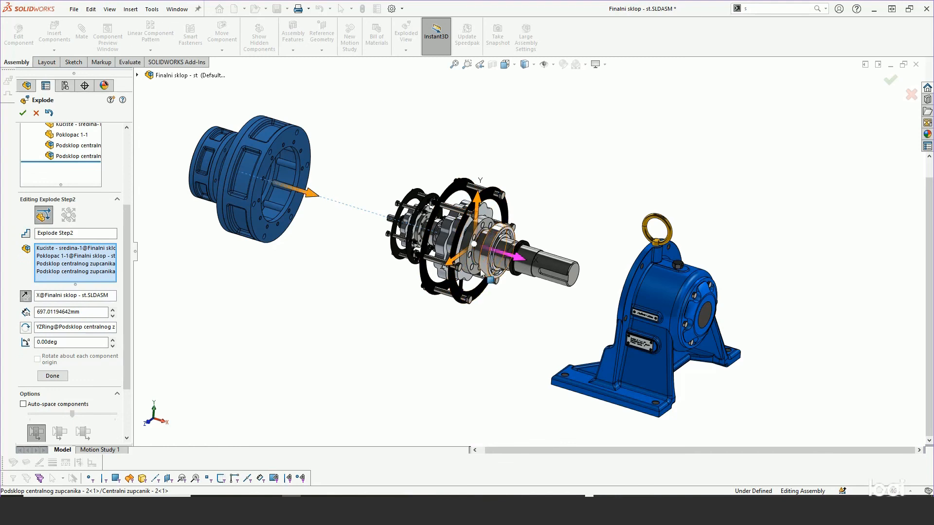
From the front view, add the small-stage hex bolts with their thin nuts above and below the gears and both CZ zaptivka - 1 gaskets to Explode Step2
key(ctrl+1)
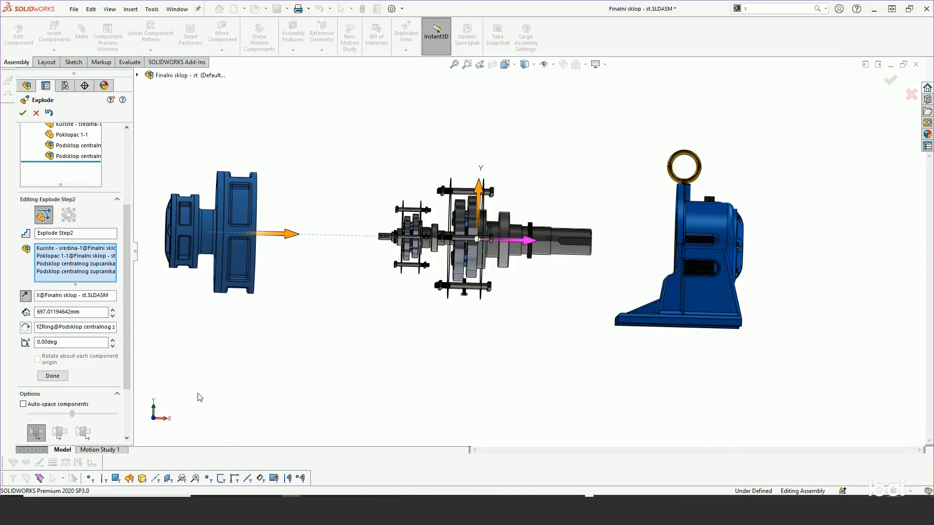
key(space)
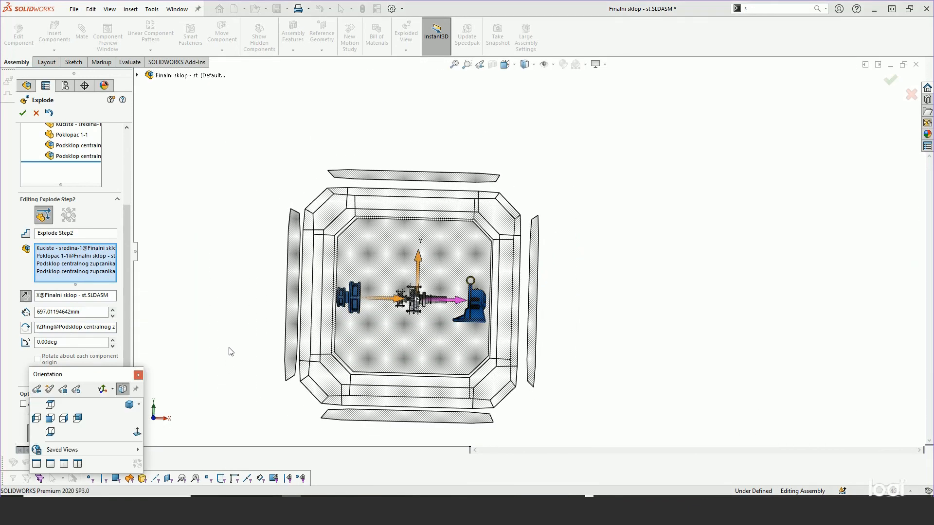
click(49, 418)
scroll(565, 231, down, 6)
drag(348, 168, 492, 226)
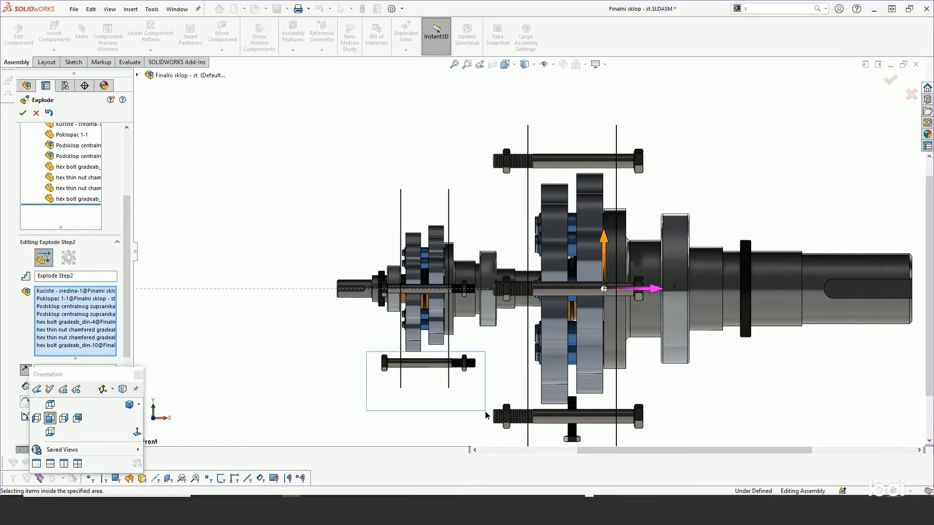
drag(486, 413, 483, 410)
click(450, 386)
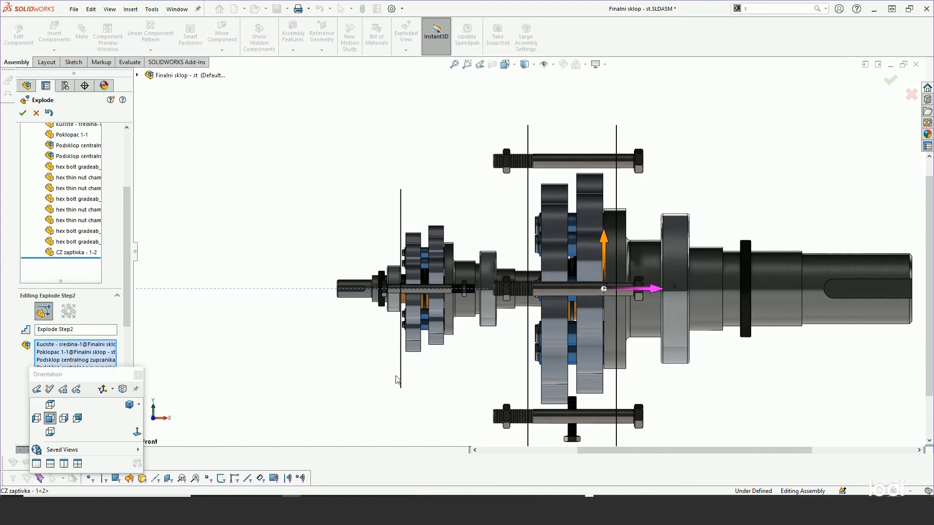
click(401, 384)
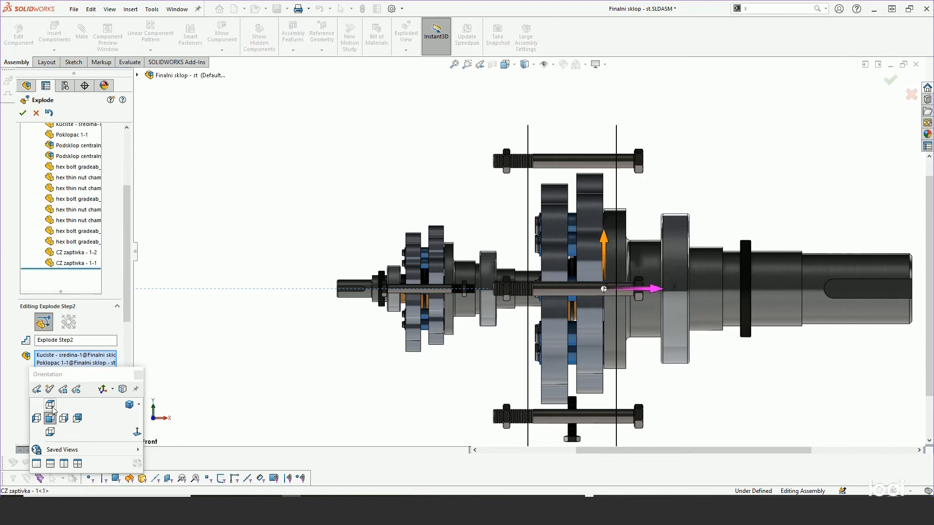
From the top view, add the two remaining small-stage hex bolts and their thin nuts to Explode Step2
click(50, 404)
scroll(487, 281, down, 3)
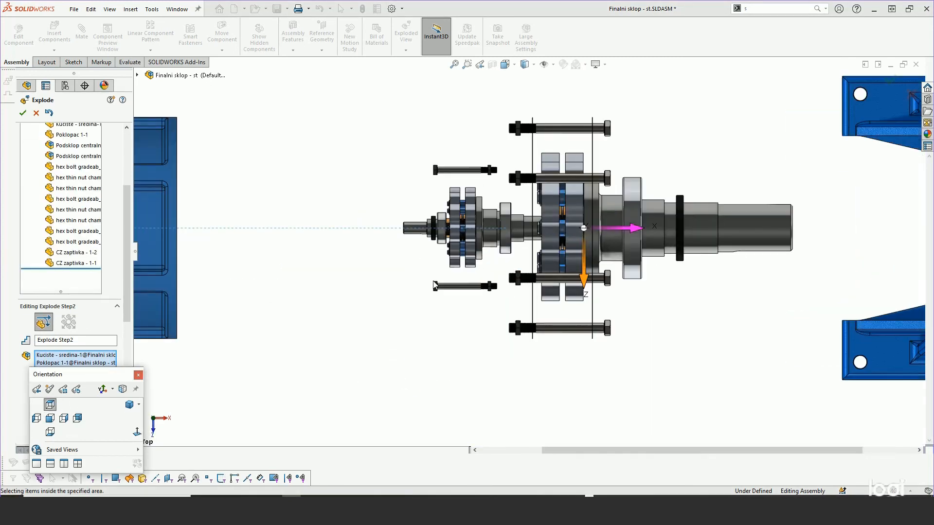
drag(417, 275, 502, 305)
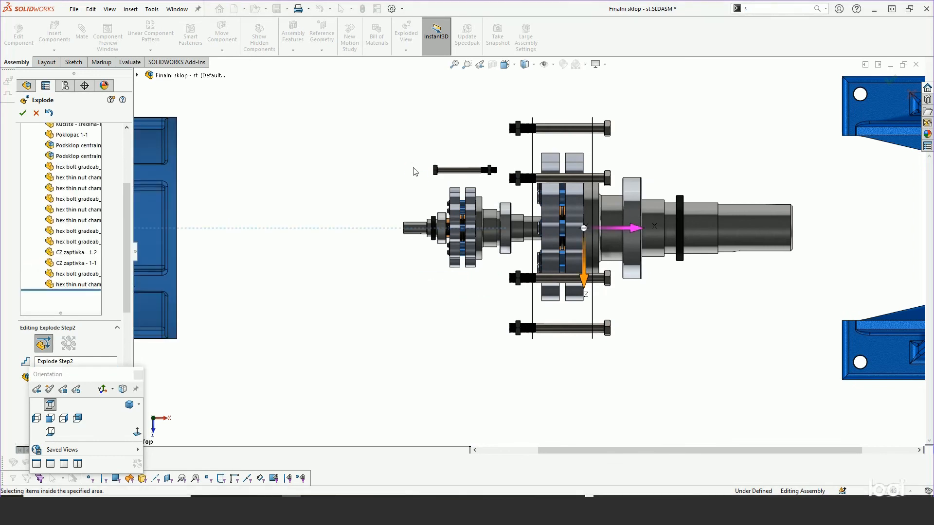
drag(419, 153, 507, 185)
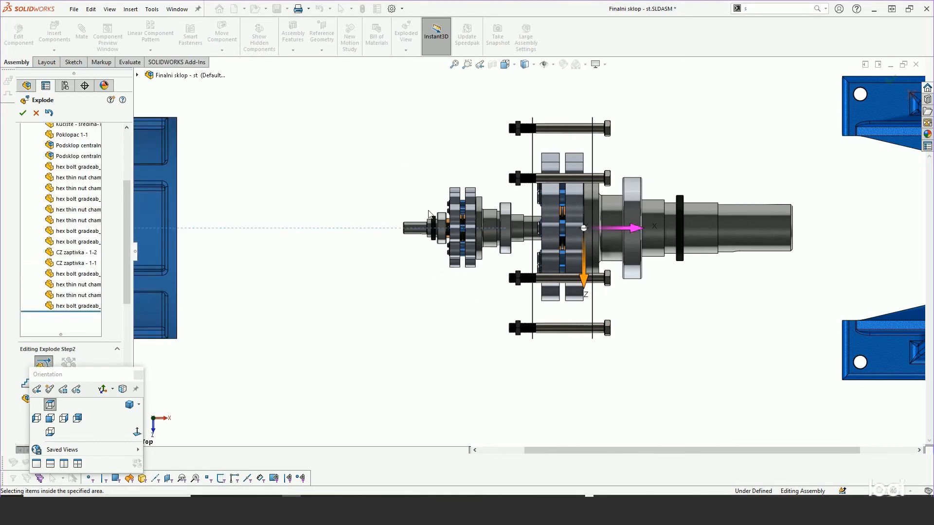
Add the large-stage gasket nearest the input side, CZ zaptivka - 2-1, to Explode Step2 and finish the step
scroll(413, 341, up, 5)
middle_drag(419, 319, 571, 229)
scroll(557, 237, down, 4)
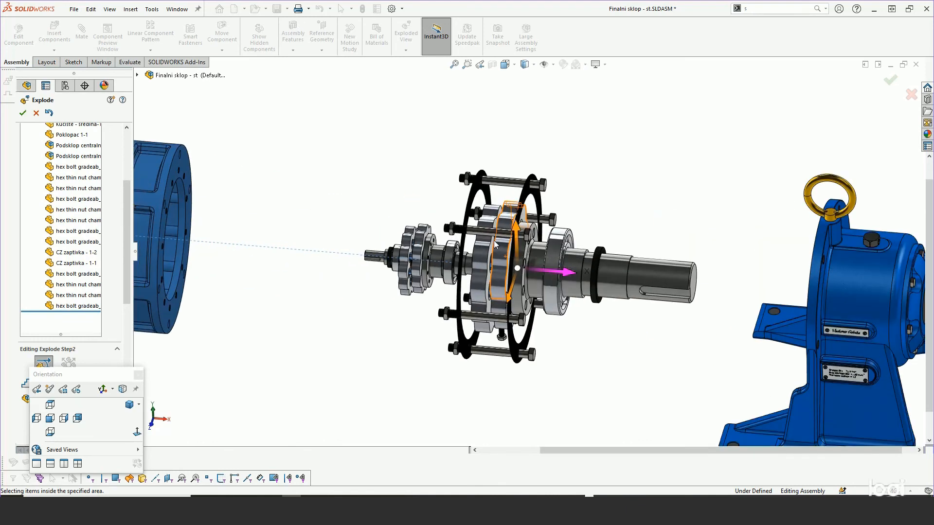
scroll(496, 245, up, 2)
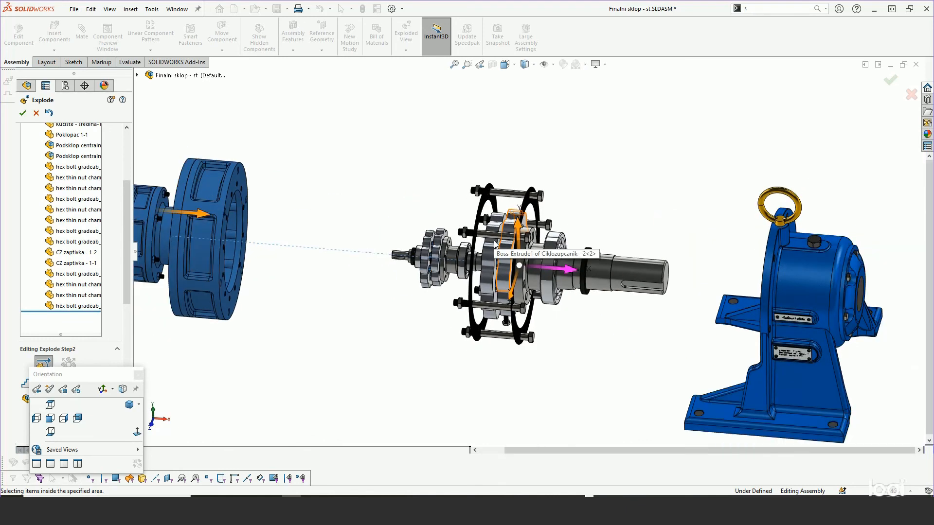
scroll(492, 249, down, 1)
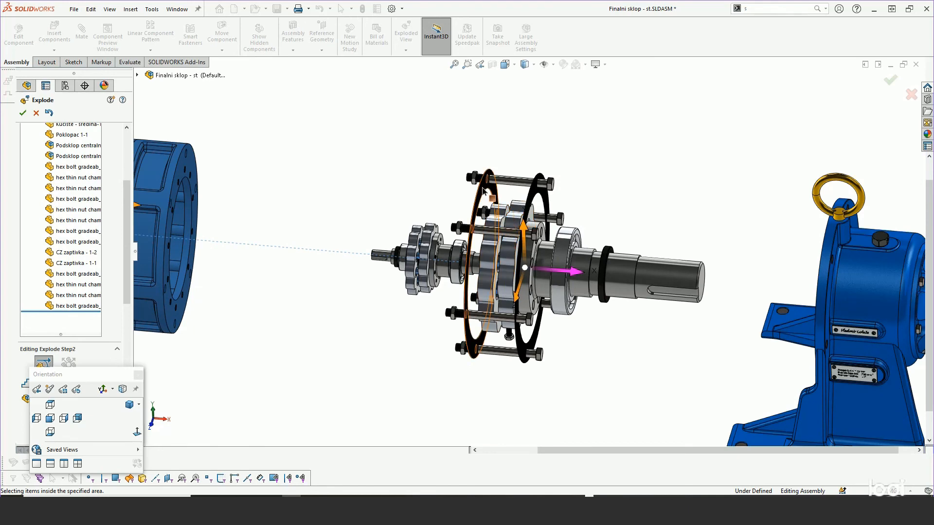
click(483, 191)
click(147, 266)
drag(81, 369, 121, 418)
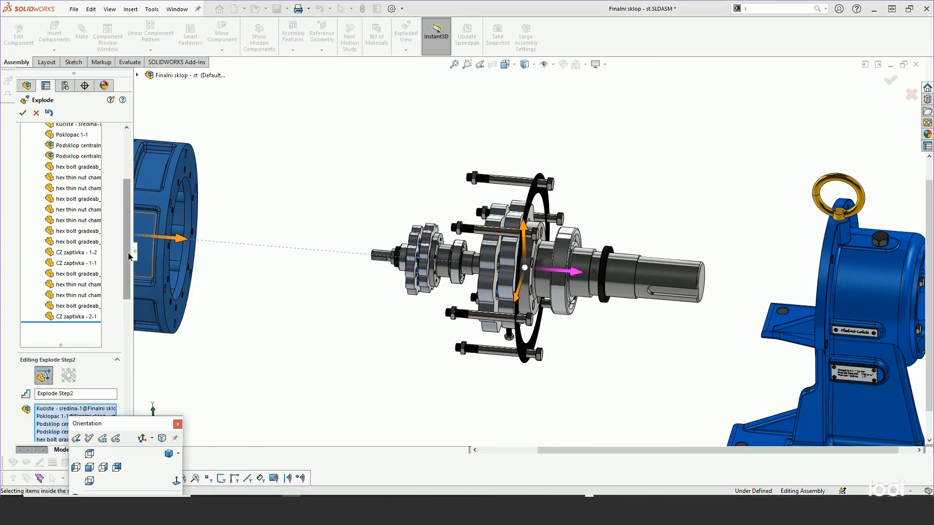
scroll(68, 316, down, 5)
click(53, 368)
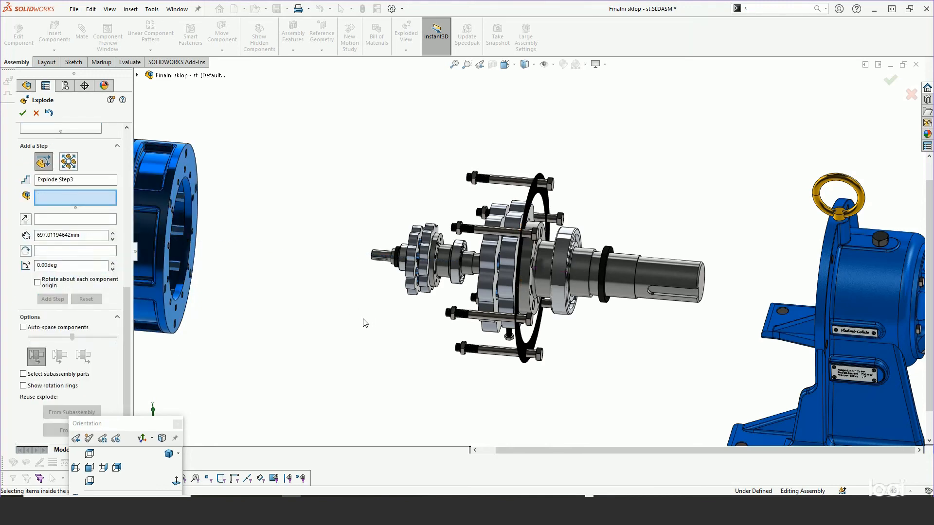
Review the exploded gearbox and accept the exploded view with its two explode steps
key(f)
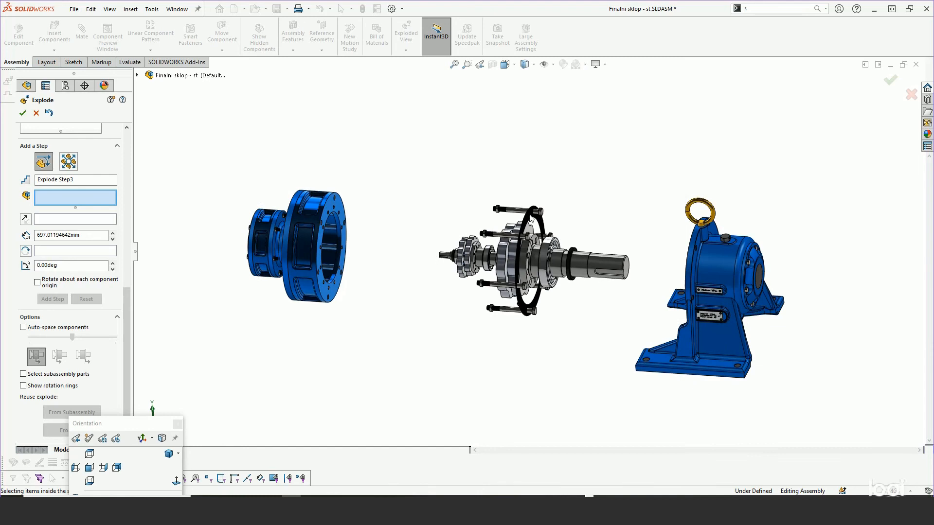
scroll(754, 257, down, 2)
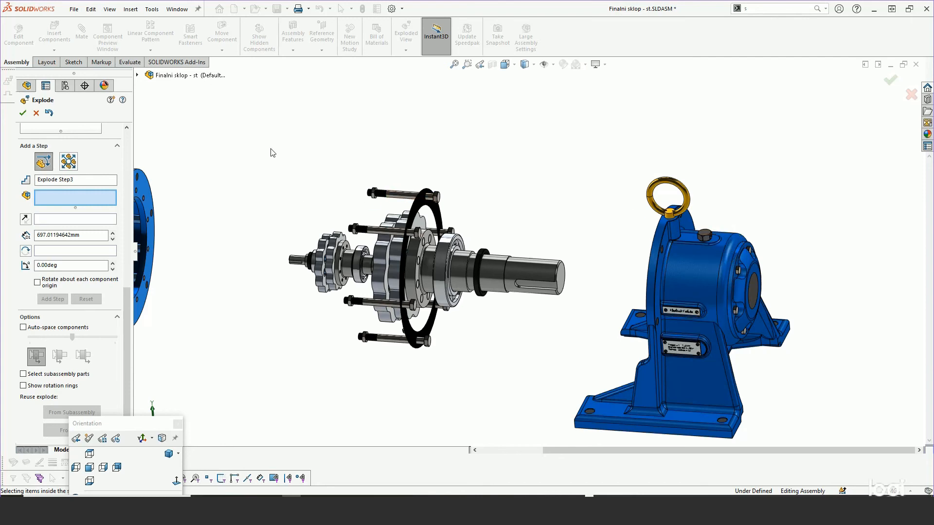
scroll(73, 272, up, 10)
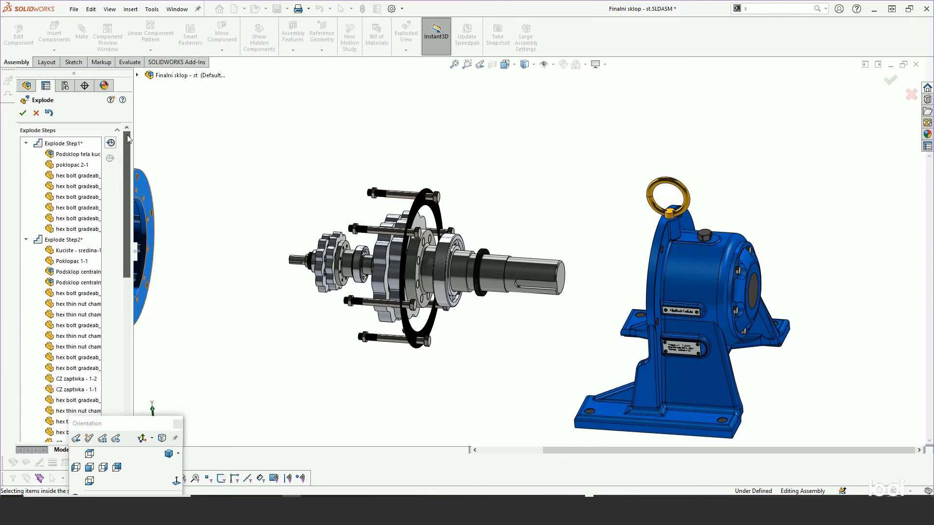
click(22, 113)
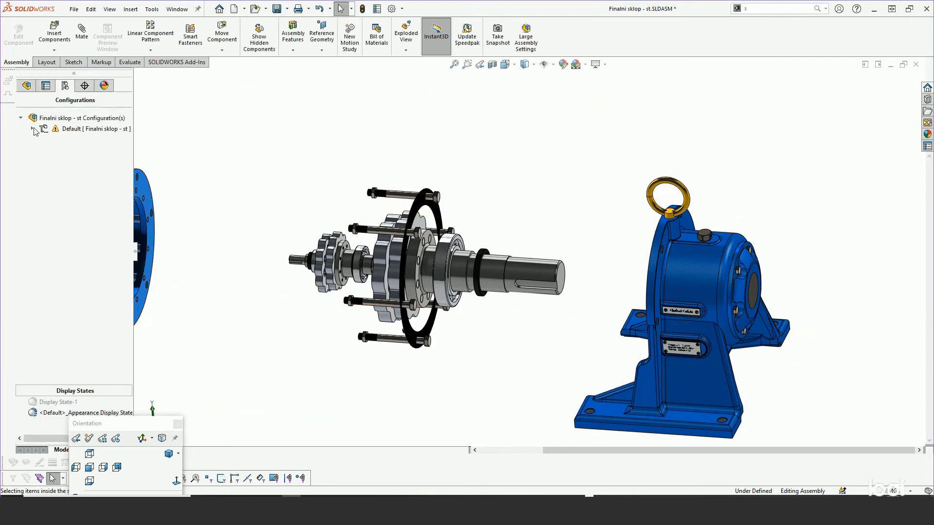
Open Explode Step1 of Exploded View1 in the Default configuration for editing
click(32, 129)
right_click(75, 142)
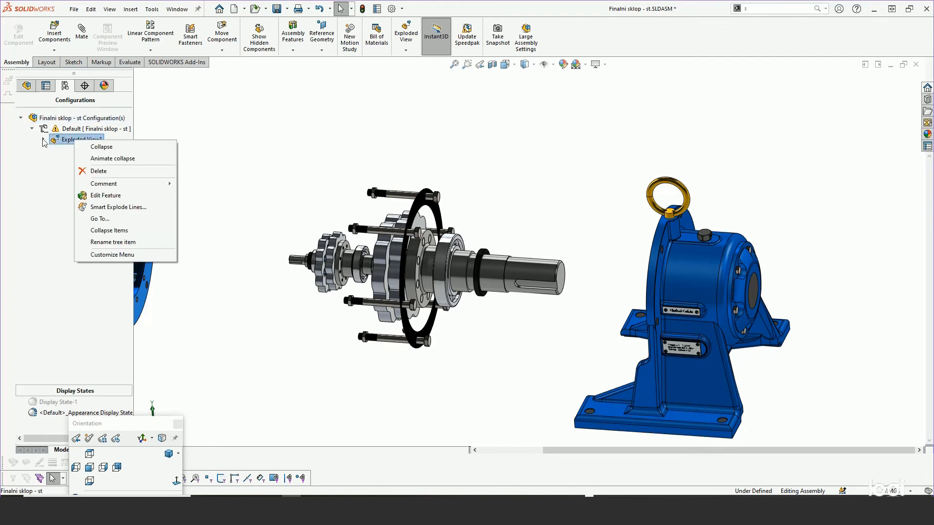
click(77, 147)
click(81, 153)
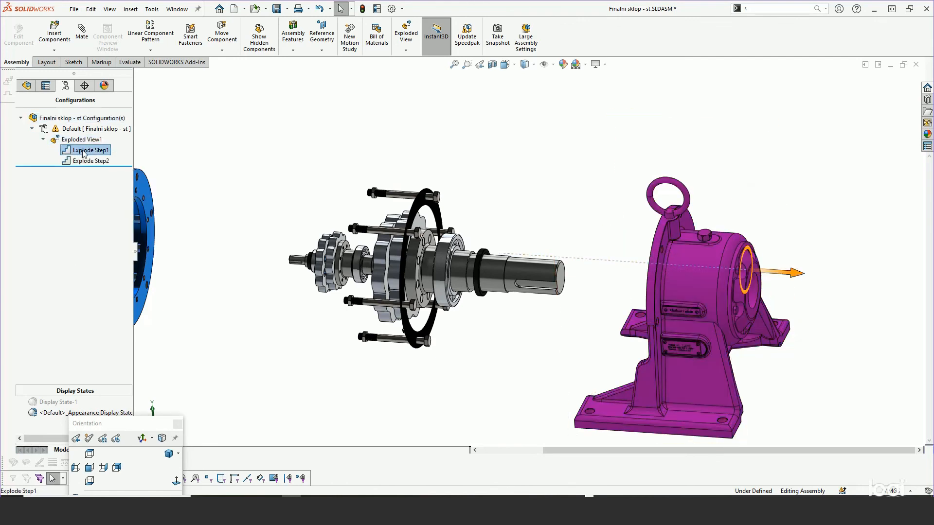
right_click(84, 153)
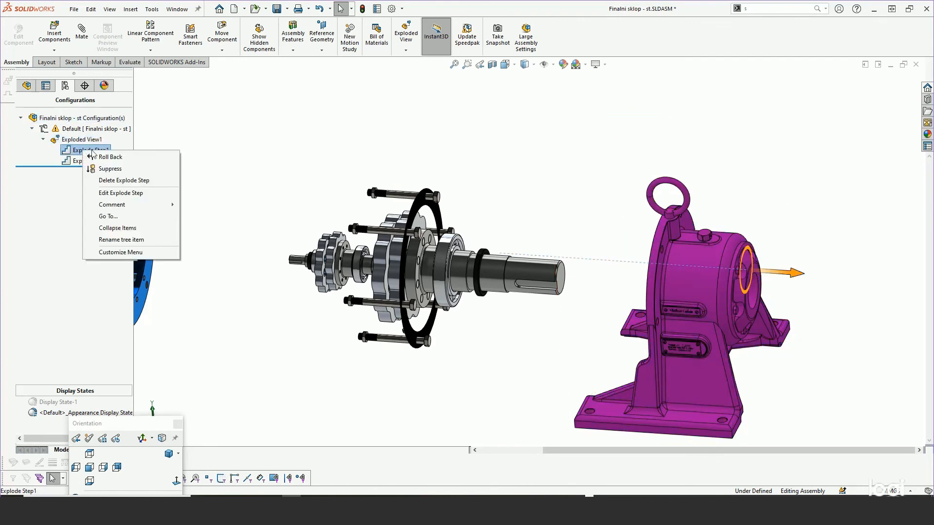
click(108, 193)
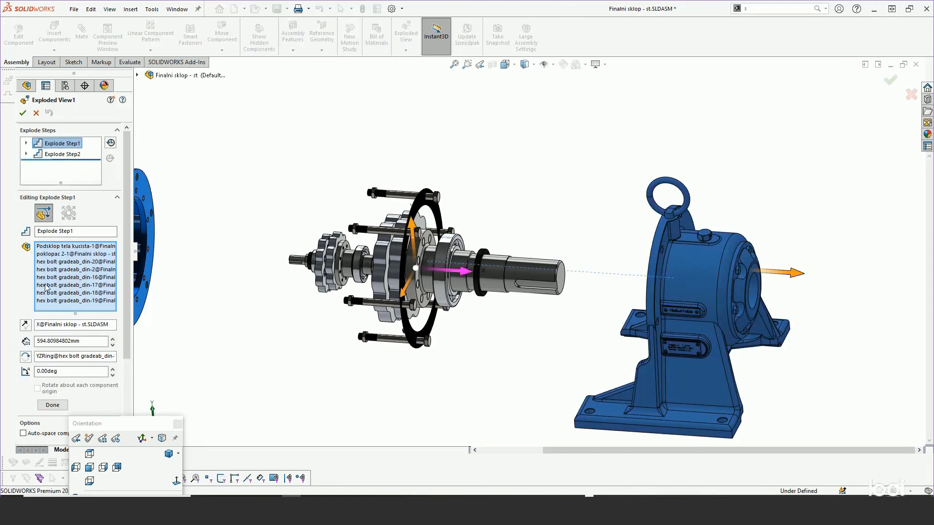
Add the upper long hex bolts of the large stage and the gasket CZ zaptivka - 2-2 to Explode Step1
scroll(445, 206, down, 5)
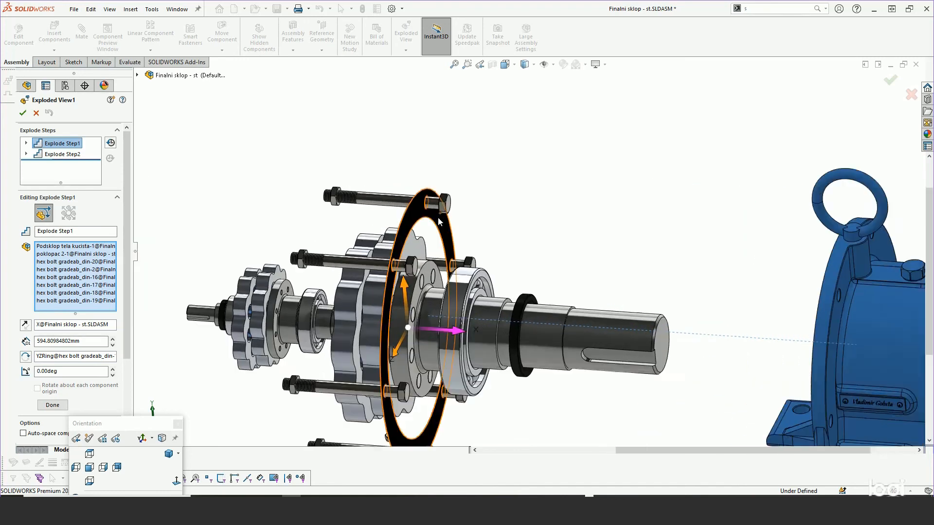
click(450, 206)
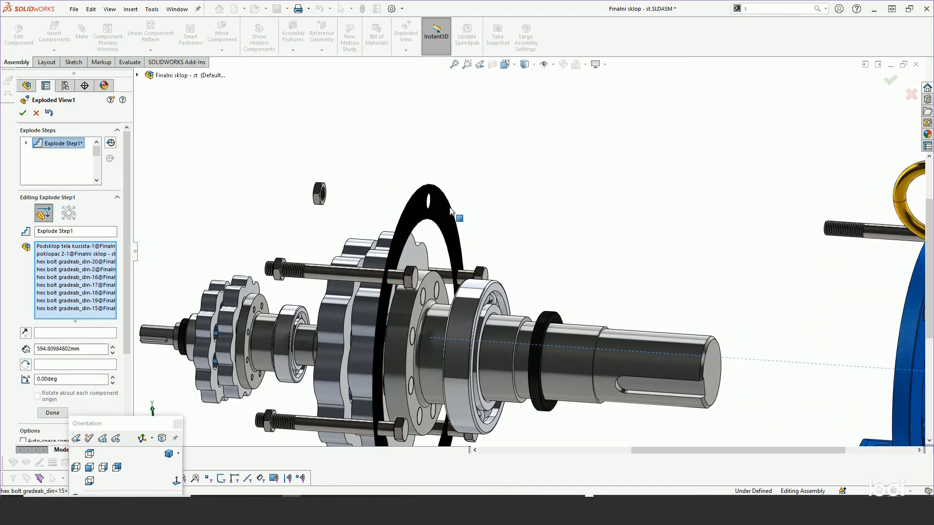
scroll(445, 214, up, 5)
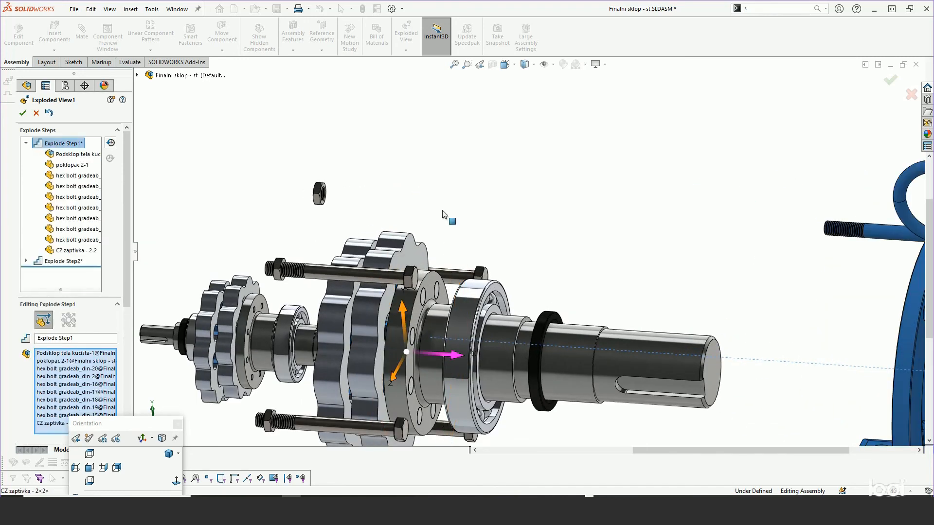
click(428, 353)
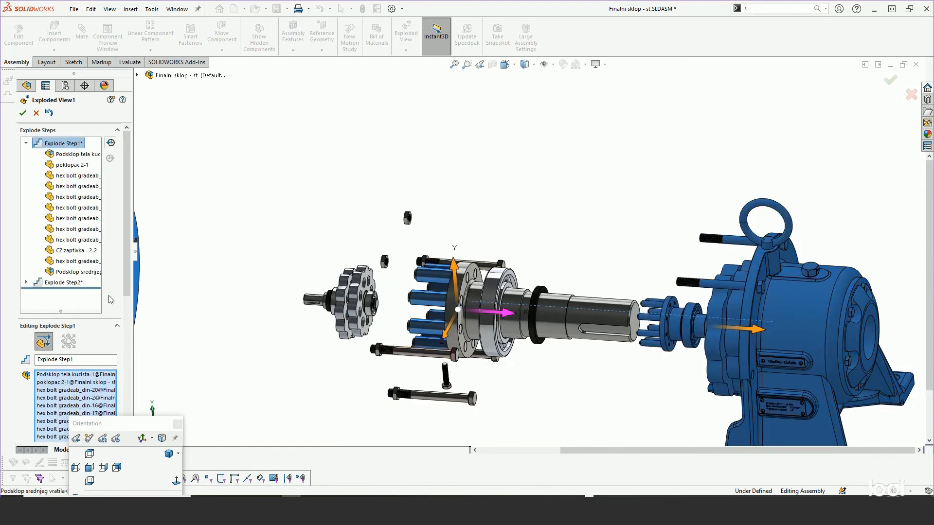
scroll(85, 318, down, 3)
right_click(86, 319)
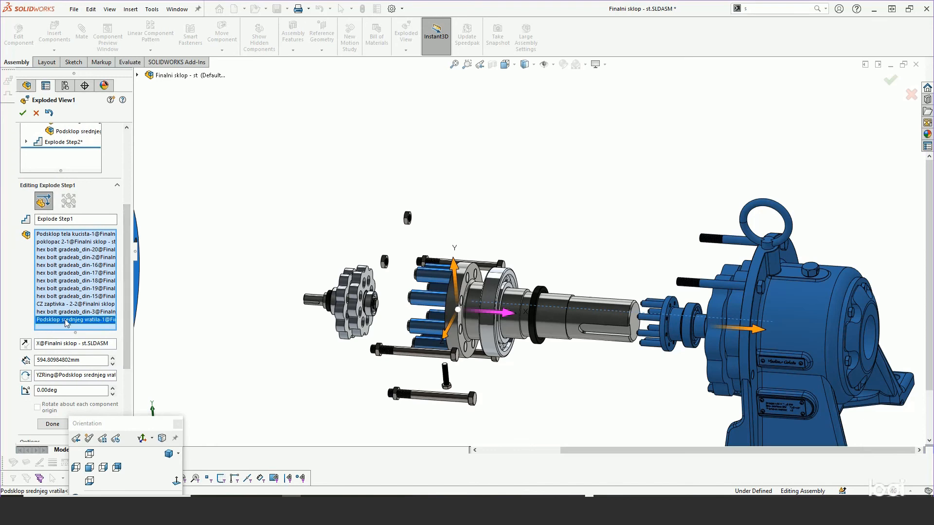
click(89, 338)
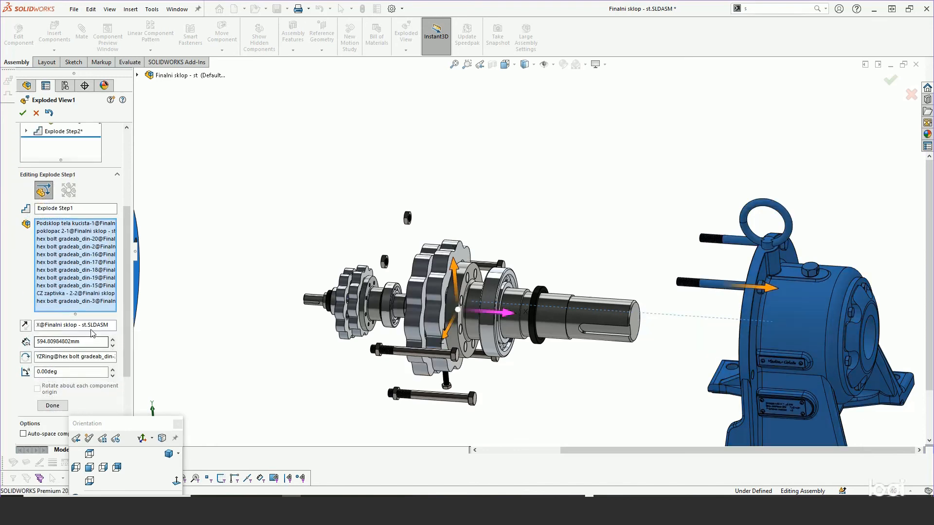
Add the two lower front long hex bolts of the large stage to Explode Step1
scroll(460, 353, down, 3)
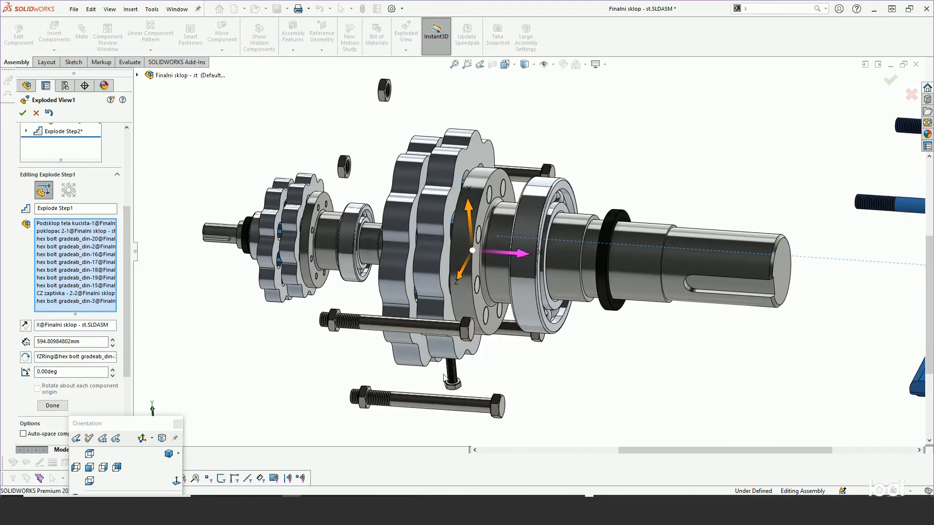
click(366, 329)
click(371, 402)
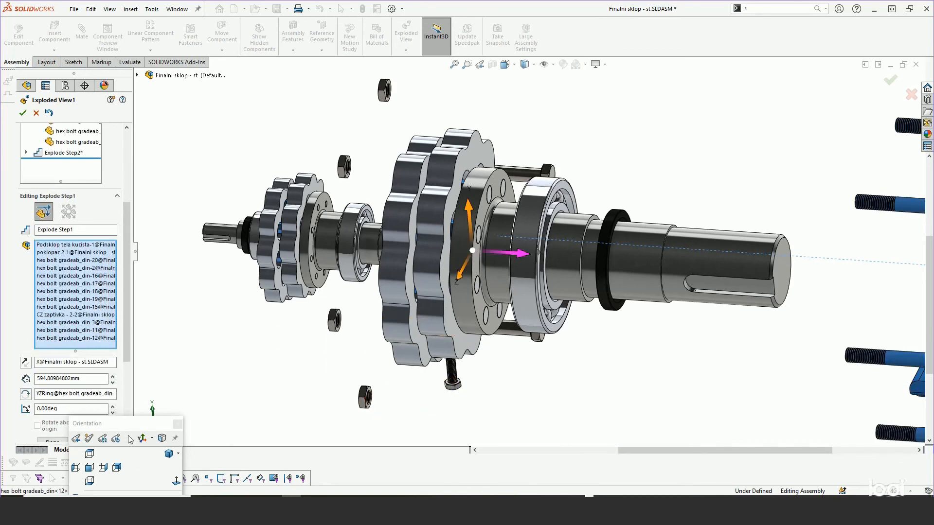
Add the remaining long hex bolts of the large stage, together with the hex thin nuts on the bolt ends, to Explode Step1
click(90, 455)
scroll(531, 277, down, 3)
drag(503, 253, 521, 335)
drag(501, 115, 522, 190)
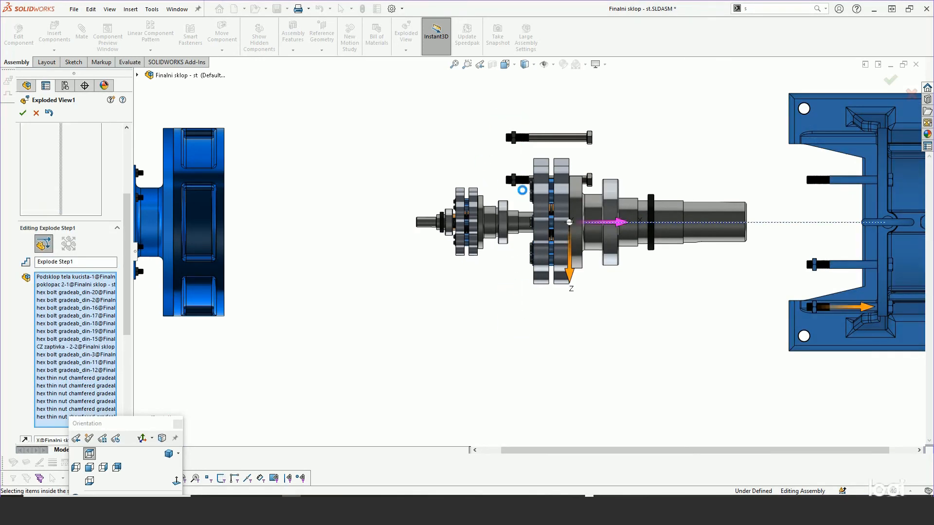
click(548, 139)
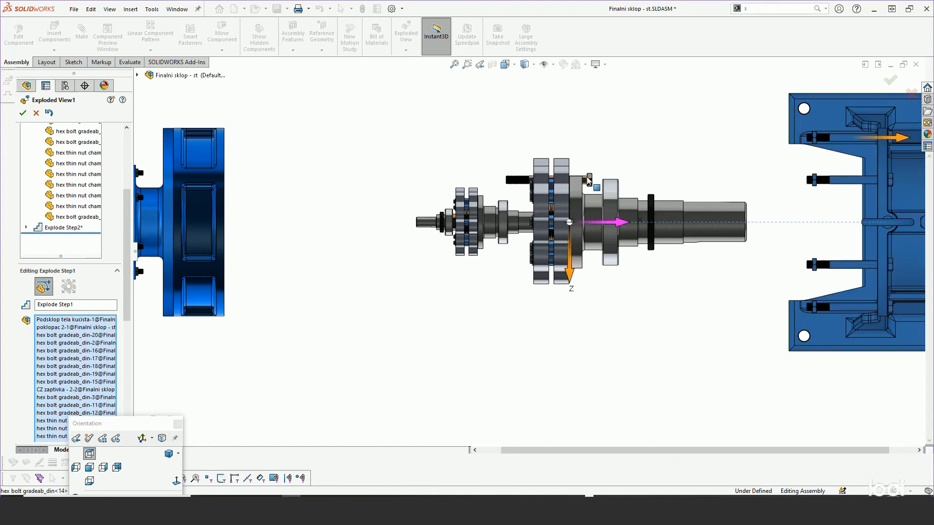
scroll(486, 322, up, 3)
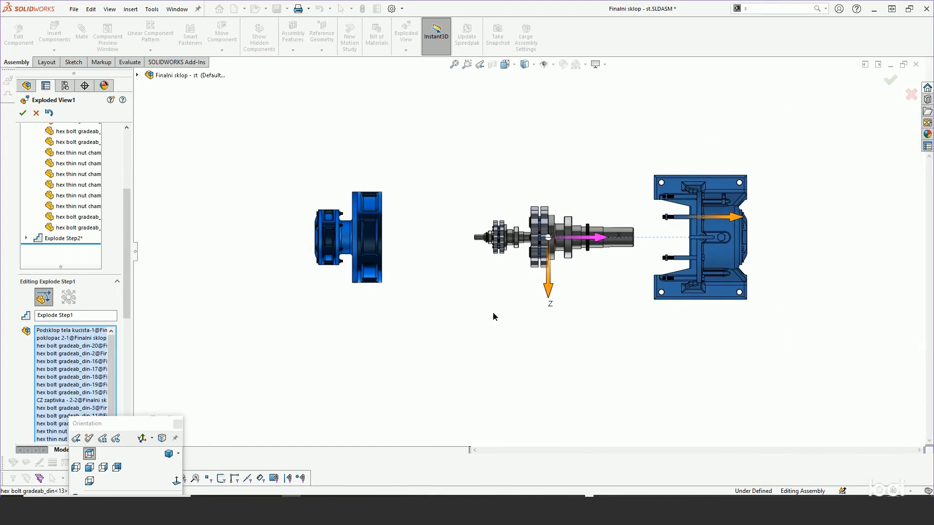
middle_drag(492, 319, 510, 169)
scroll(686, 278, down, 3)
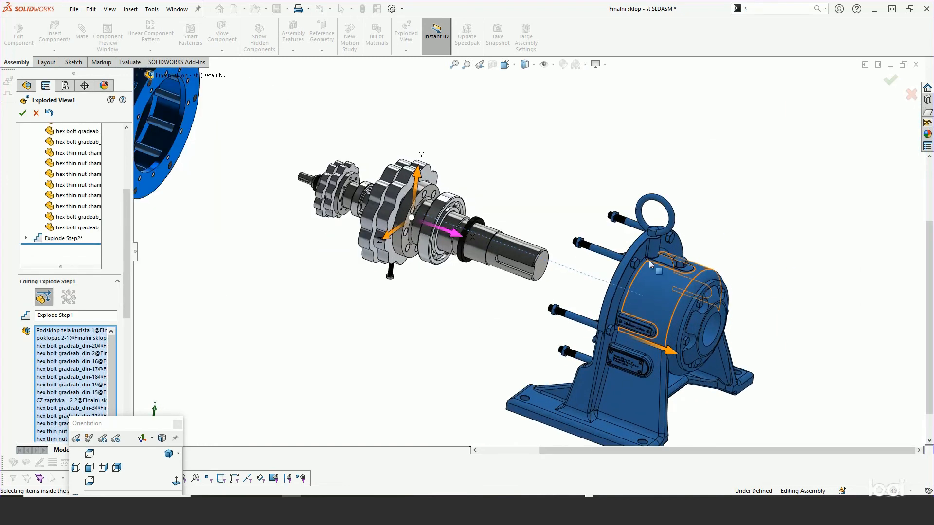
Remove the hex thin nuts on the two upper and two lower near-side long bolts from Explode Step1
scroll(587, 281, up, 2)
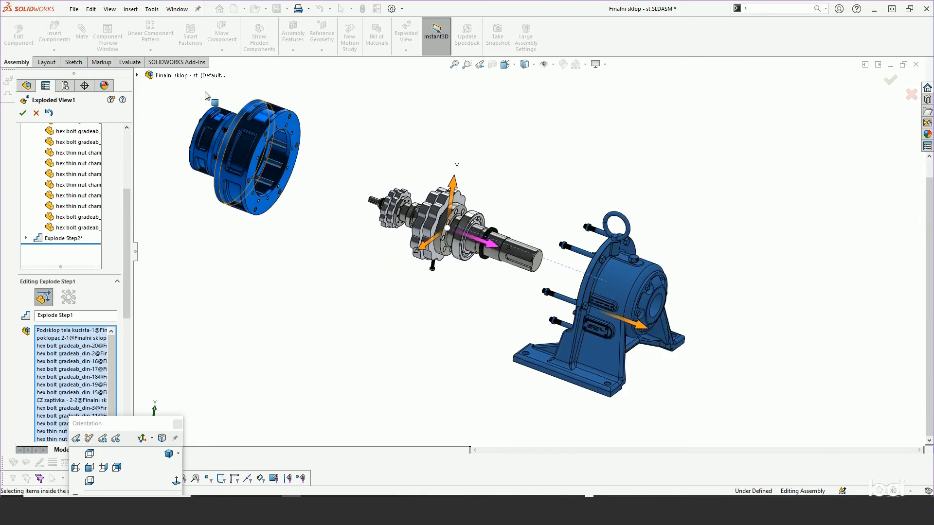
scroll(569, 227, down, 5)
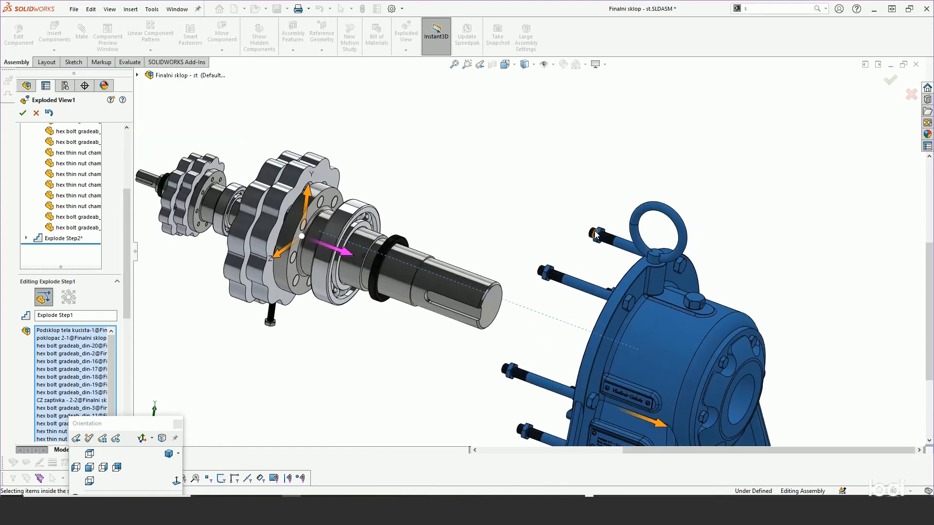
click(578, 237)
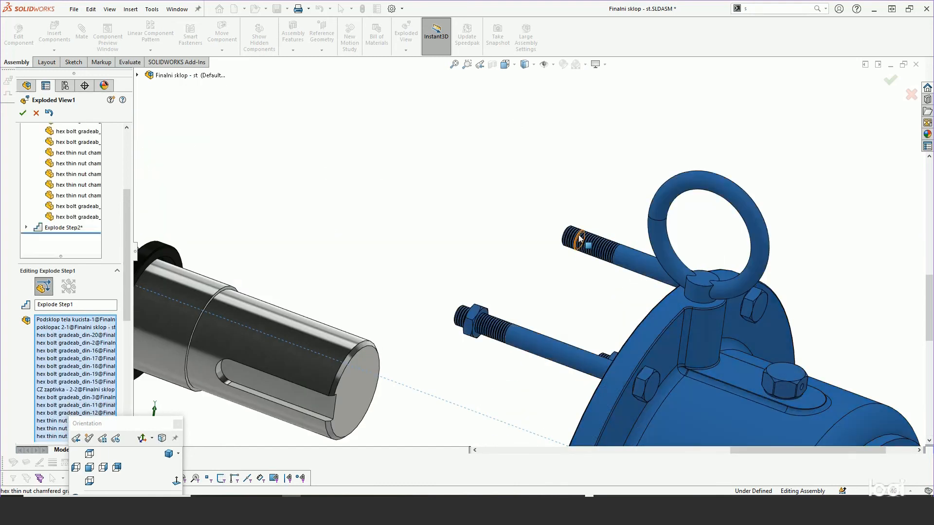
click(472, 319)
scroll(471, 276, up, 6)
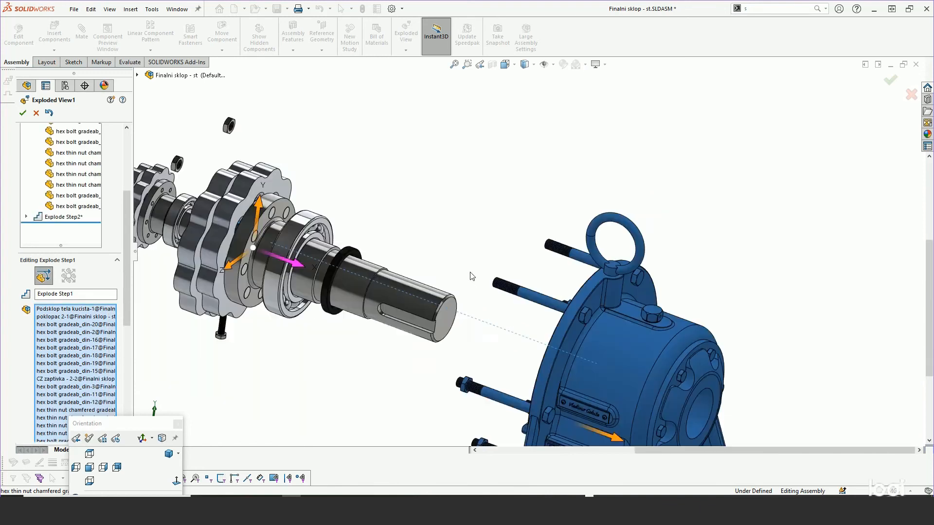
scroll(492, 326, down, 3)
click(480, 307)
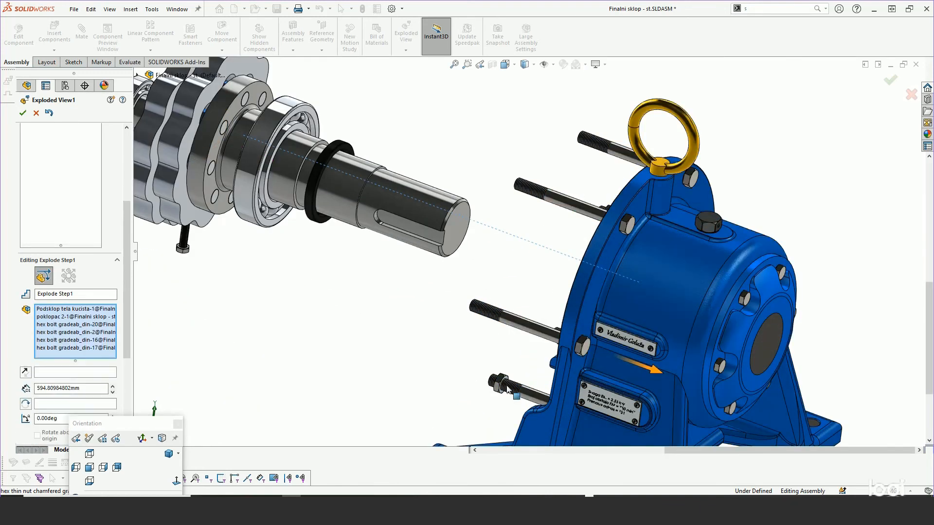
click(499, 382)
Remove the hex thin nuts on the two far-side long bolts from Explode Step1 and finish editing the step
middle_drag(499, 383, 518, 384)
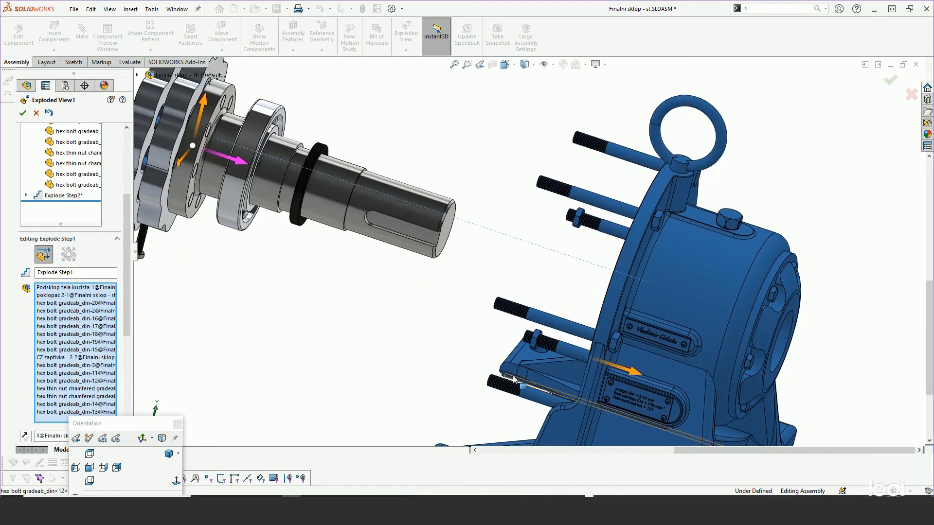
click(541, 341)
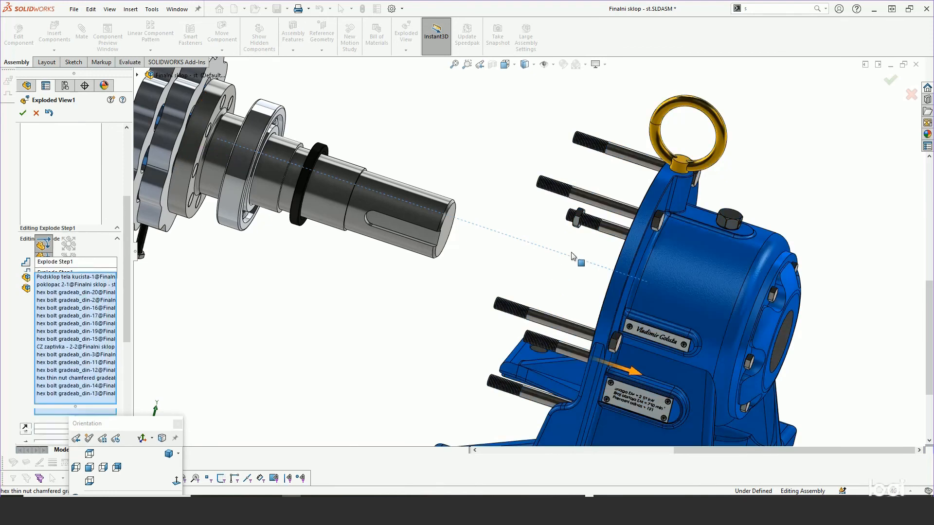
click(579, 214)
scroll(510, 289, up, 6)
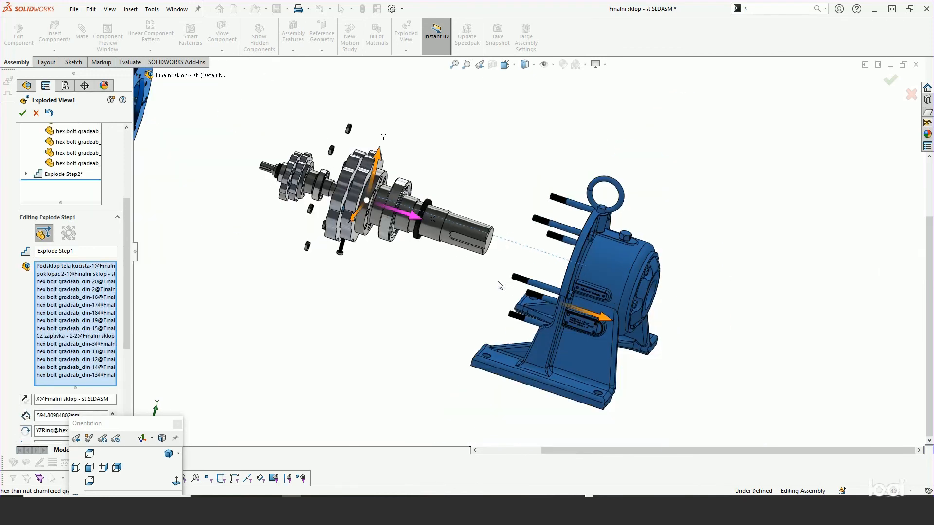
scroll(511, 289, up, 2)
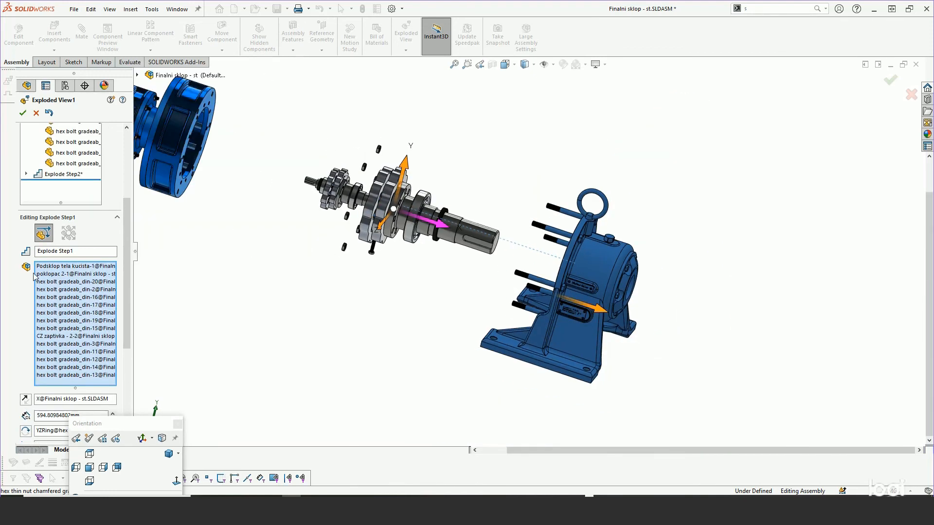
scroll(125, 262, down, 4)
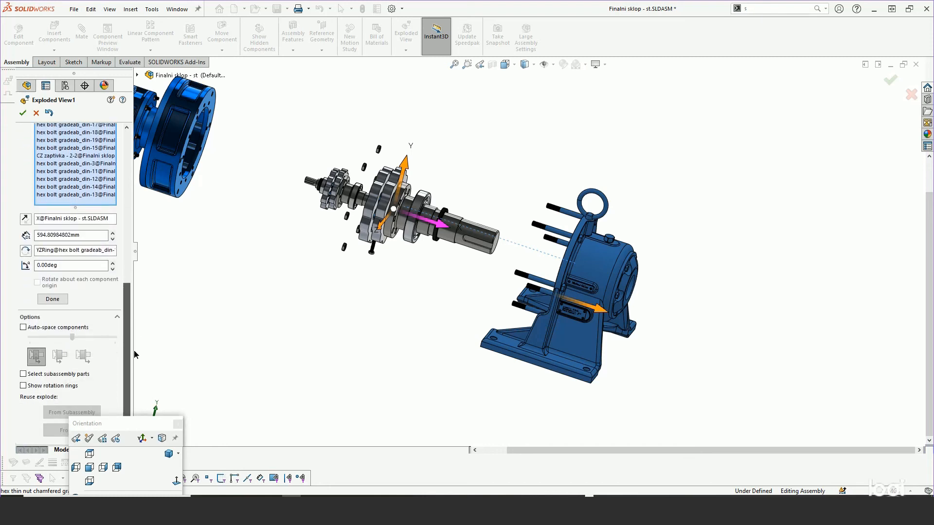
click(55, 300)
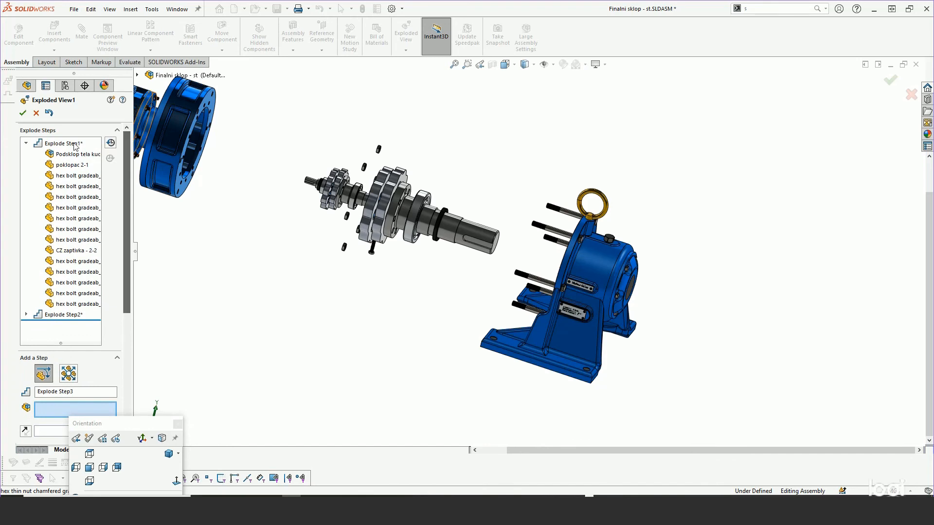
Open Explode Step2 for editing and add the visible loose hex thin nuts around the large cycloidal discs to it
click(27, 145)
click(60, 155)
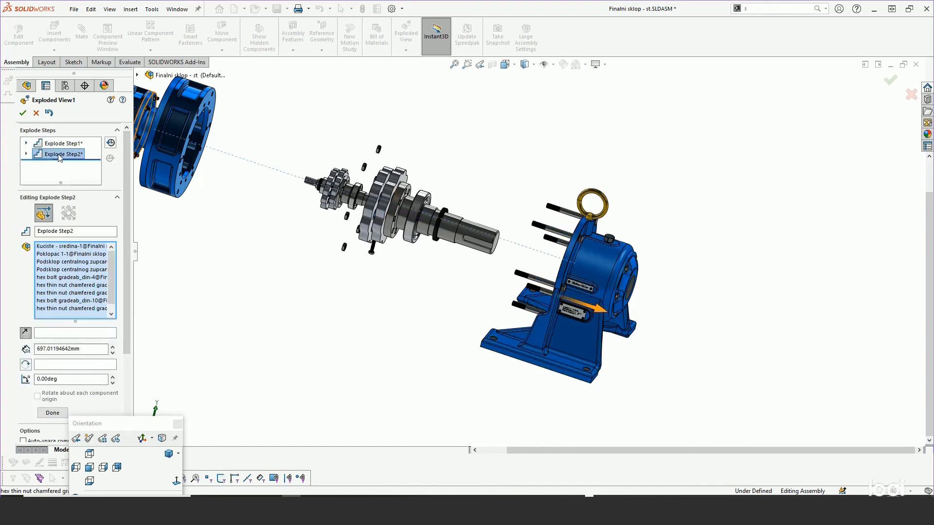
right_click(60, 158)
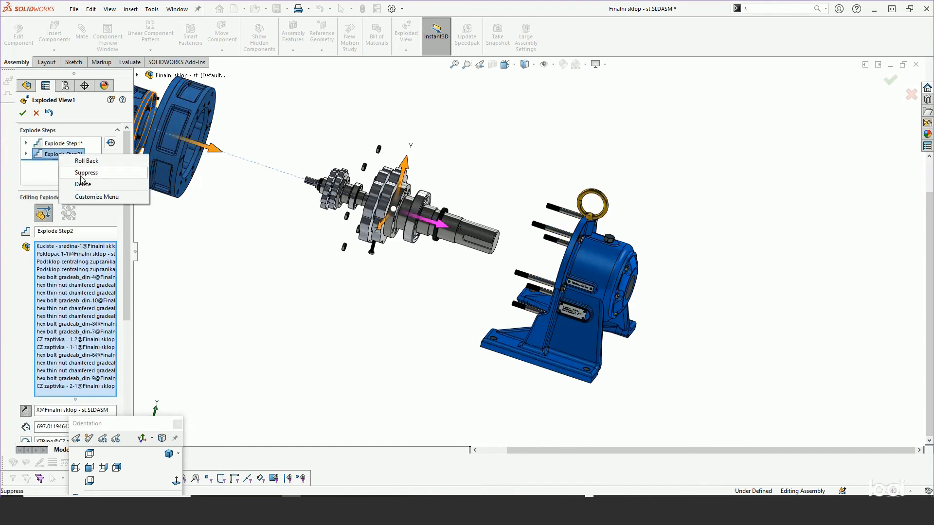
scroll(128, 291, down, 3)
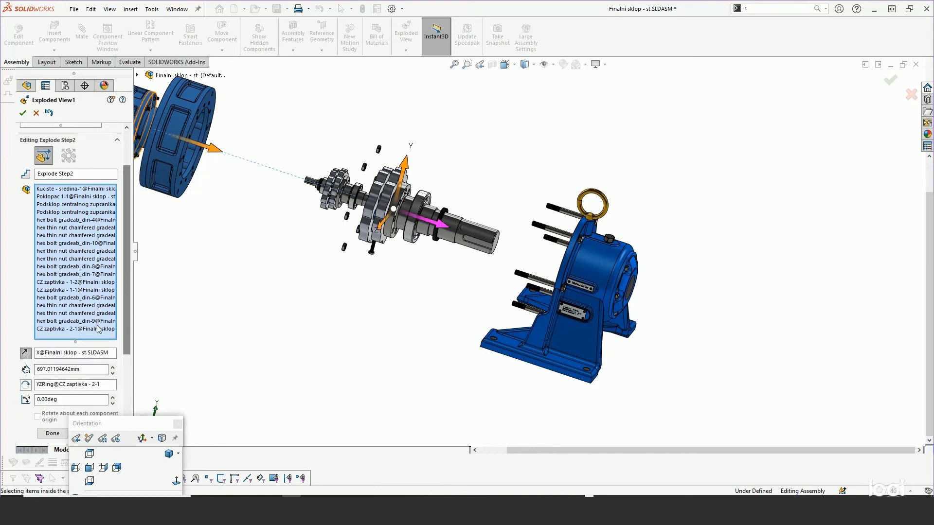
scroll(387, 197, down, 3)
scroll(388, 197, down, 2)
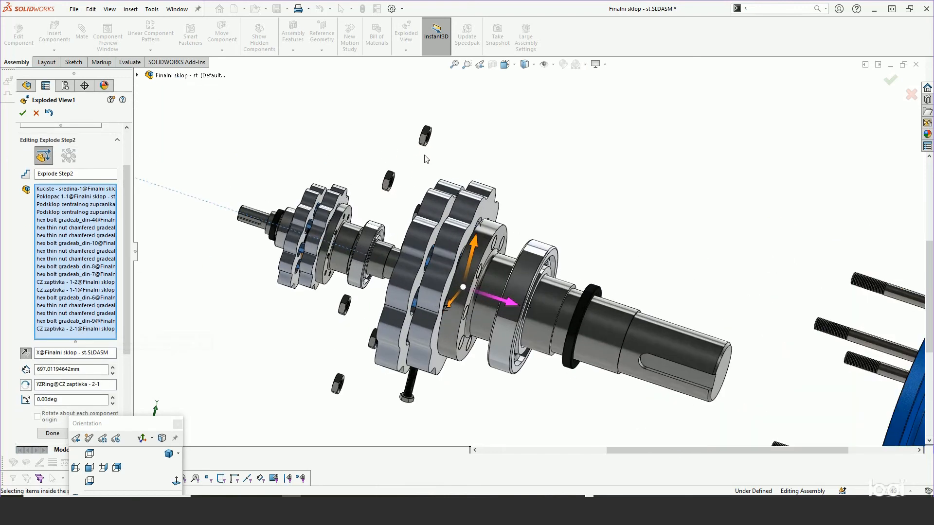
click(424, 141)
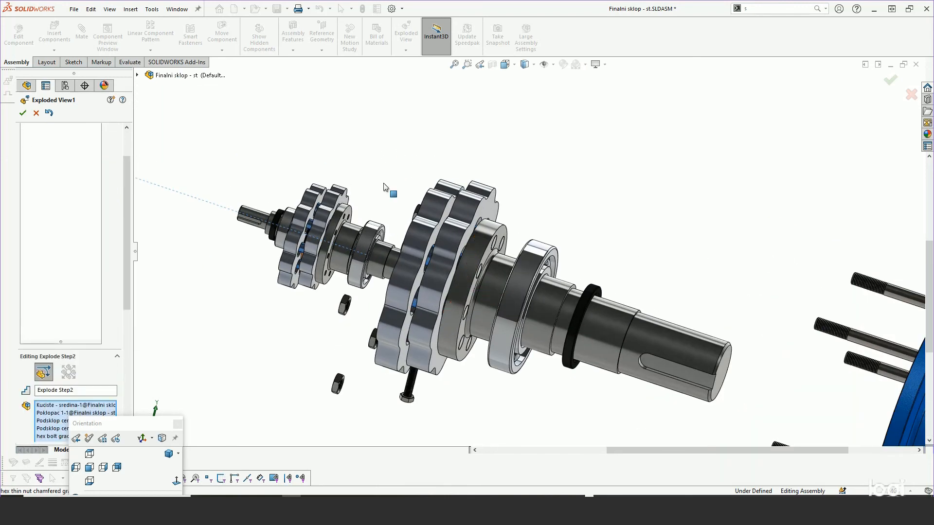
click(343, 310)
click(338, 384)
click(372, 343)
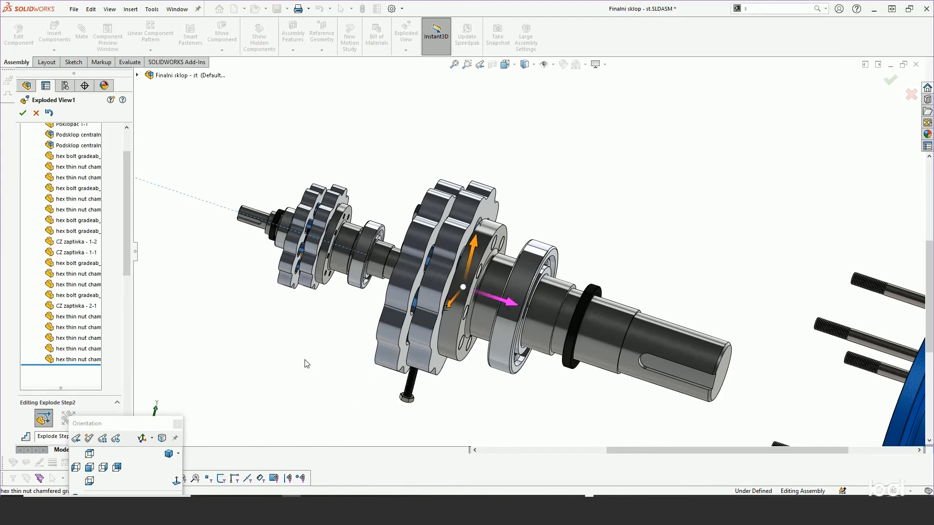
Add the remaining loose hex thin nut behind the large discs to Explode Step2, finish the step and accept the exploded view
scroll(307, 364, up, 3)
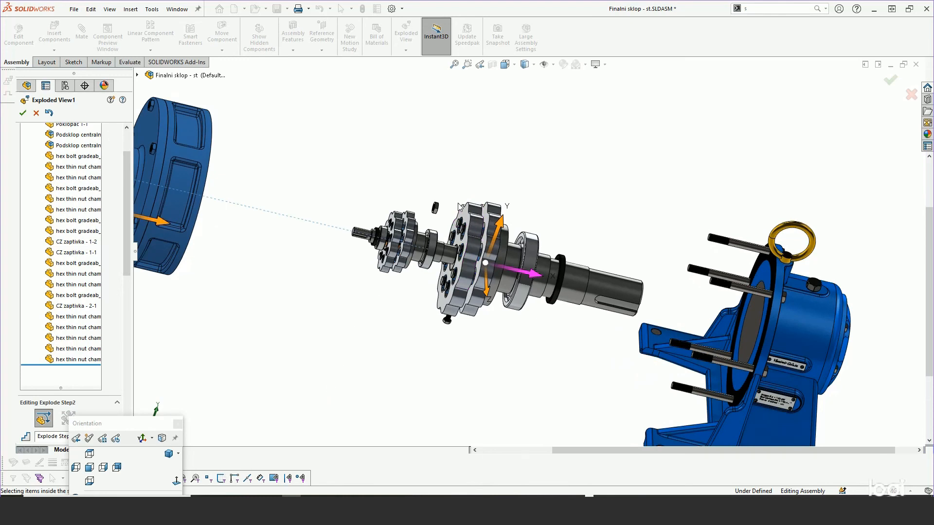
scroll(443, 220, down, 3)
click(444, 218)
scroll(282, 195, up, 3)
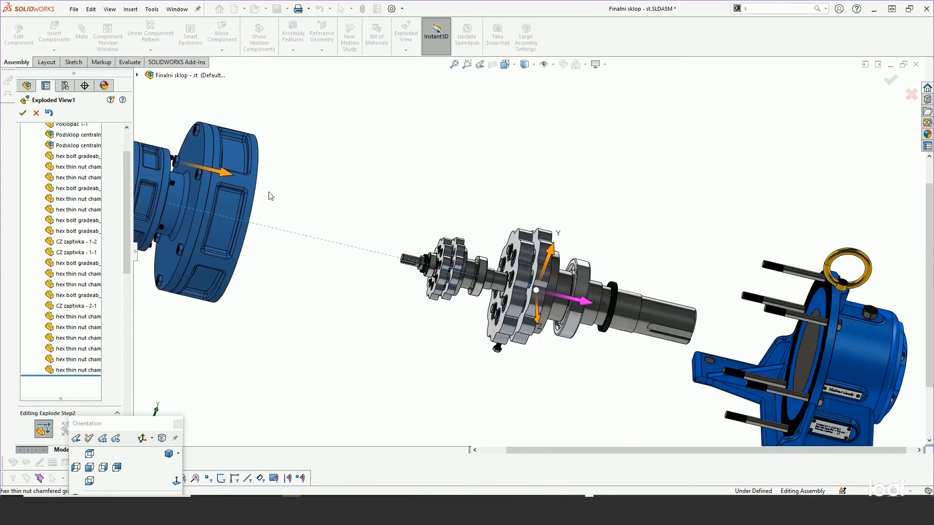
drag(124, 213, 127, 359)
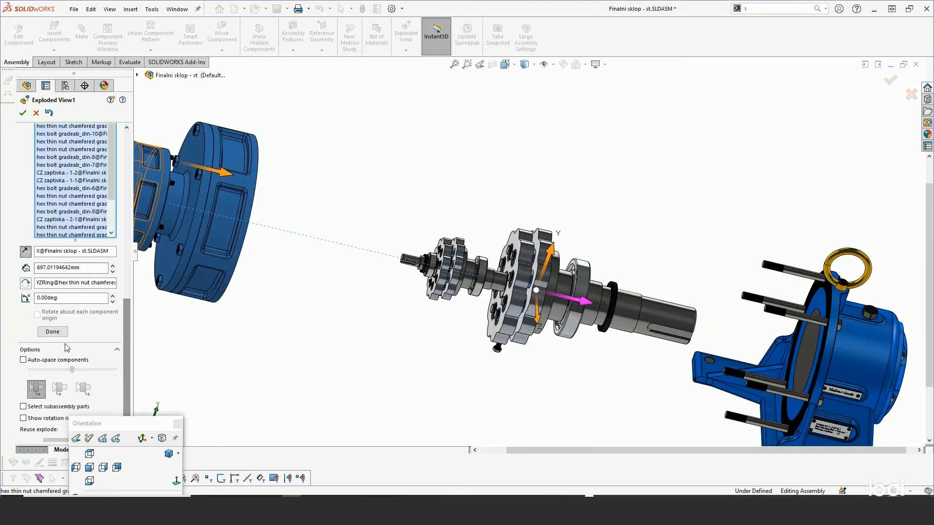
click(44, 333)
drag(125, 305, 126, 149)
click(23, 114)
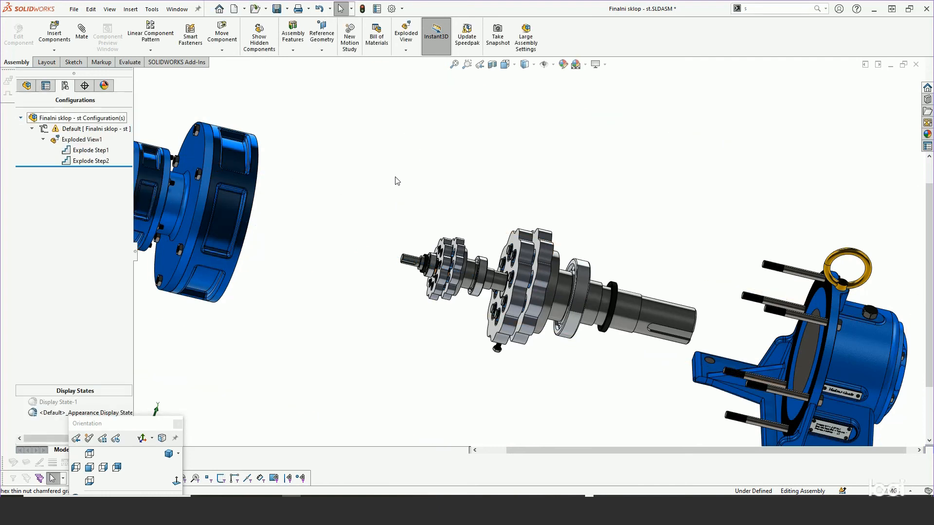
Reopen Exploded View1 of the Default configuration for editing
right_click(71, 139)
click(95, 194)
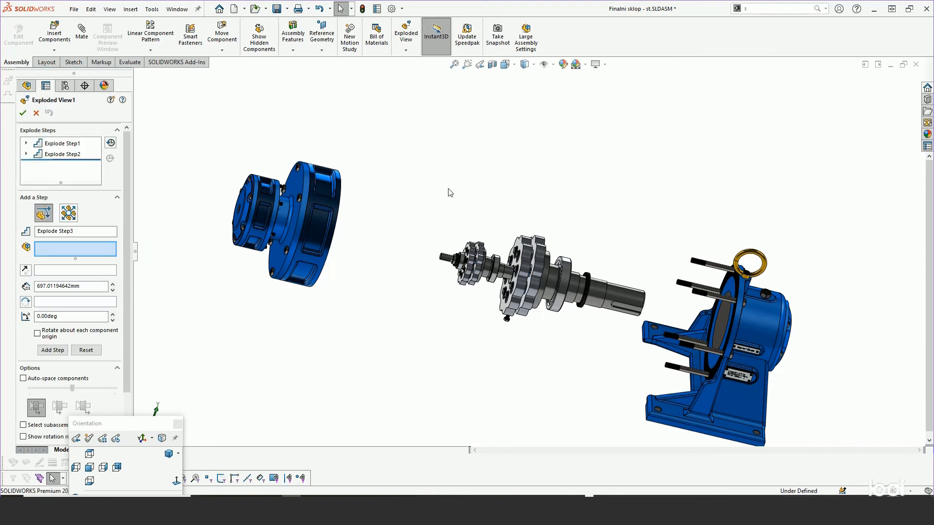
scroll(534, 253, up, 3)
scroll(610, 291, down, 5)
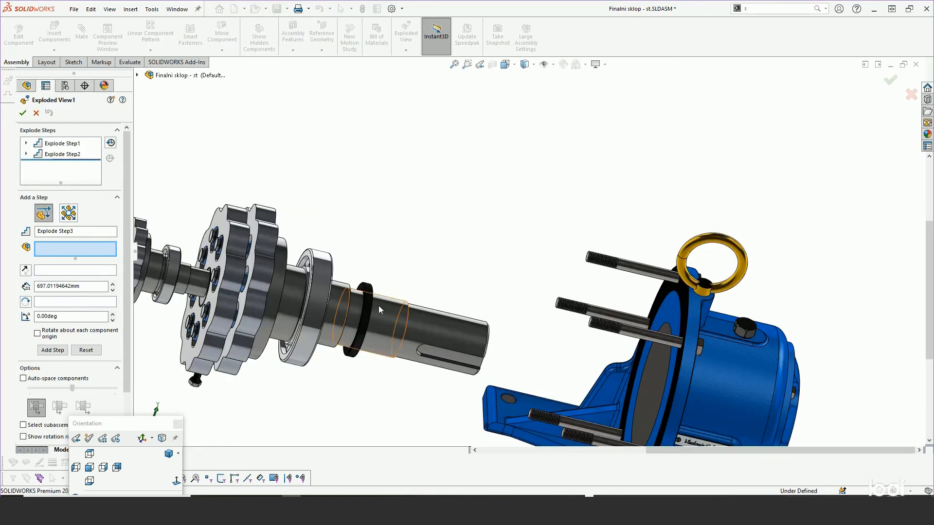
click(372, 298)
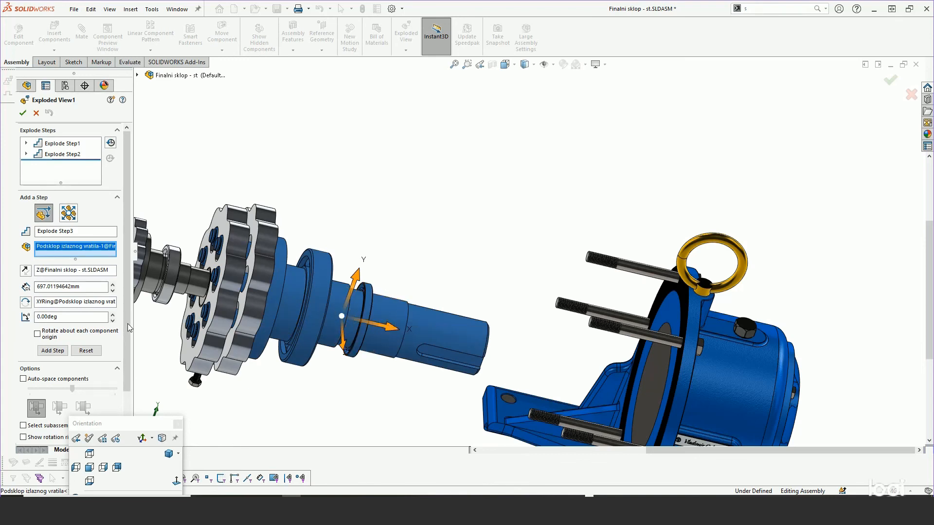
scroll(131, 331, down, 2)
scroll(130, 332, up, 2)
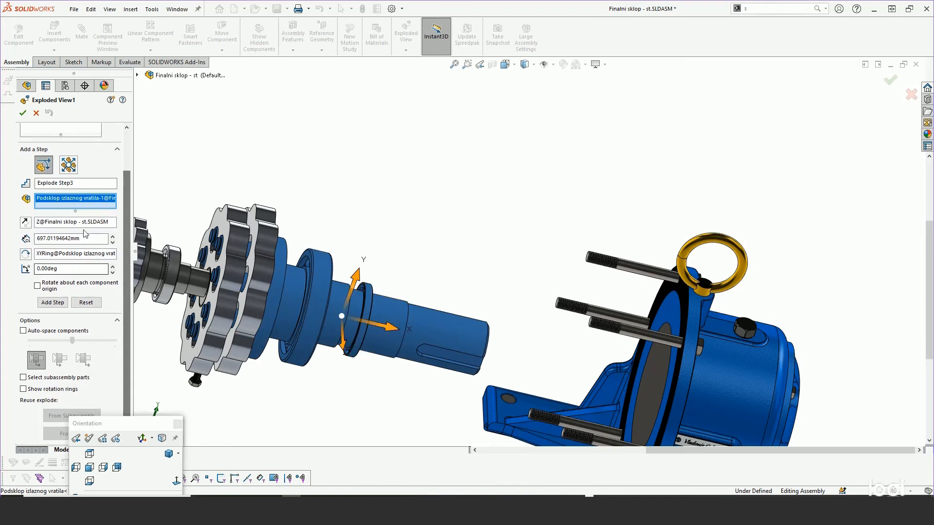
right_click(72, 200)
click(91, 205)
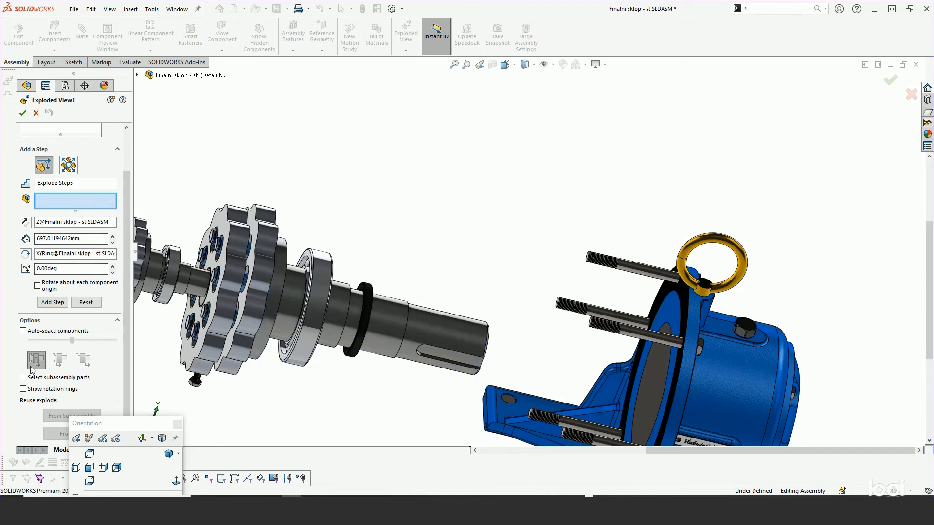
click(373, 294)
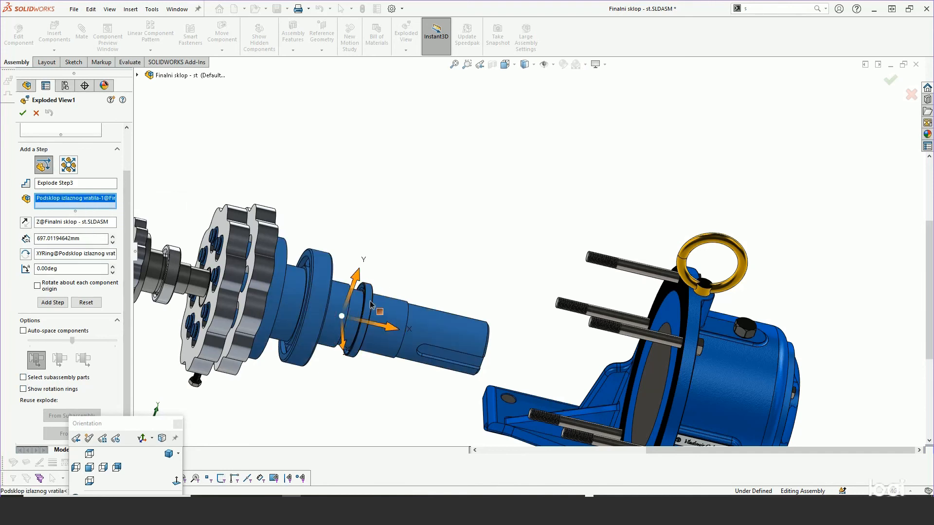
click(371, 301)
click(371, 290)
click(374, 293)
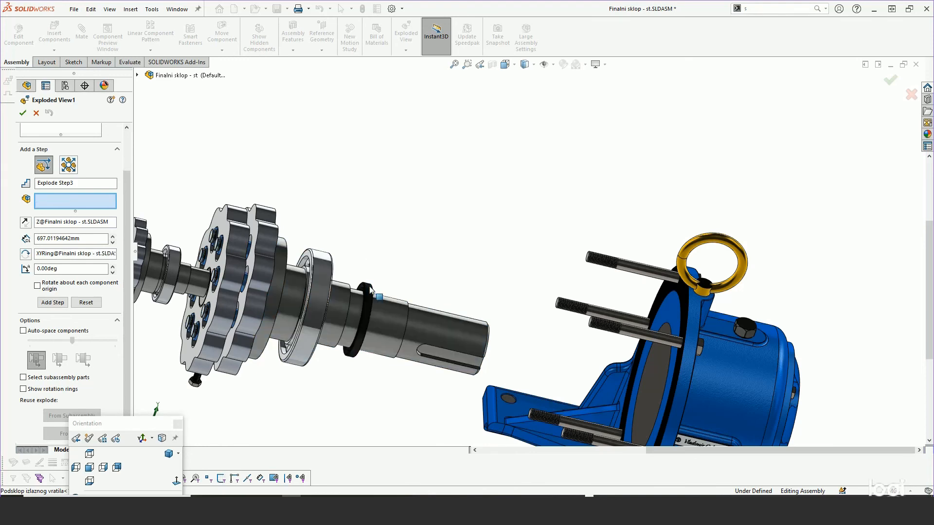
Enable selection of subassembly parts and explode the black seal ring about 247 mm along X off the output shaft's keyed end
scroll(392, 316, up, 2)
middle_drag(391, 315, 367, 262)
scroll(440, 310, down, 4)
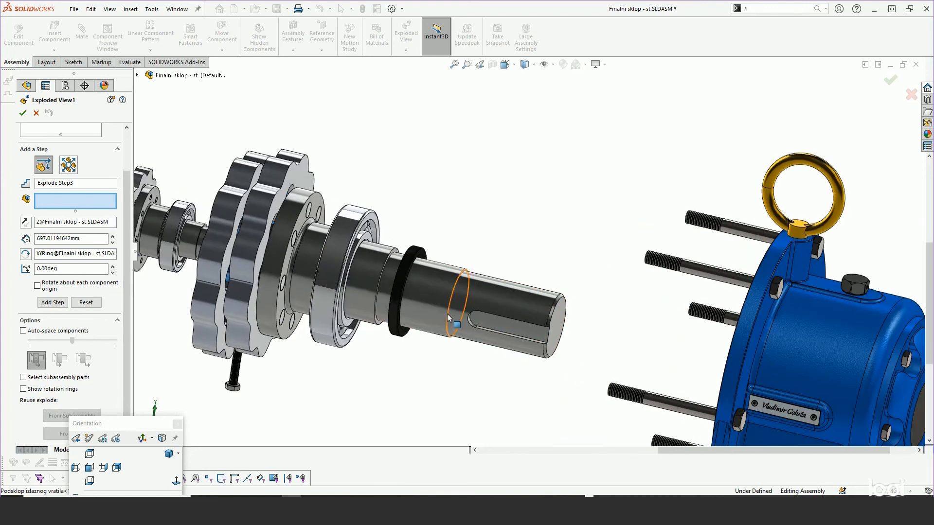
scroll(127, 331, down, 1)
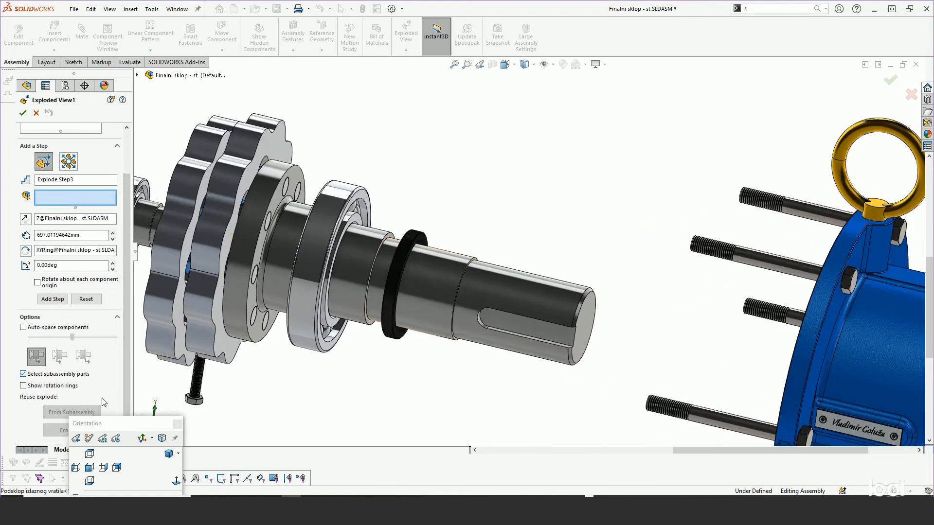
click(420, 288)
drag(421, 289, 578, 321)
drag(691, 357, 691, 354)
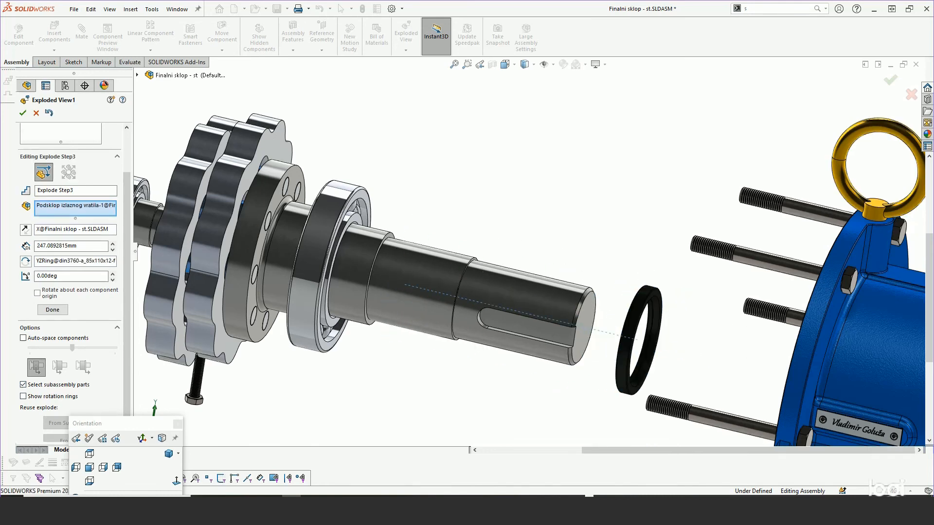
Add the output shaft's outer ball bearing to Explode Step3 and finish the step
click(347, 195)
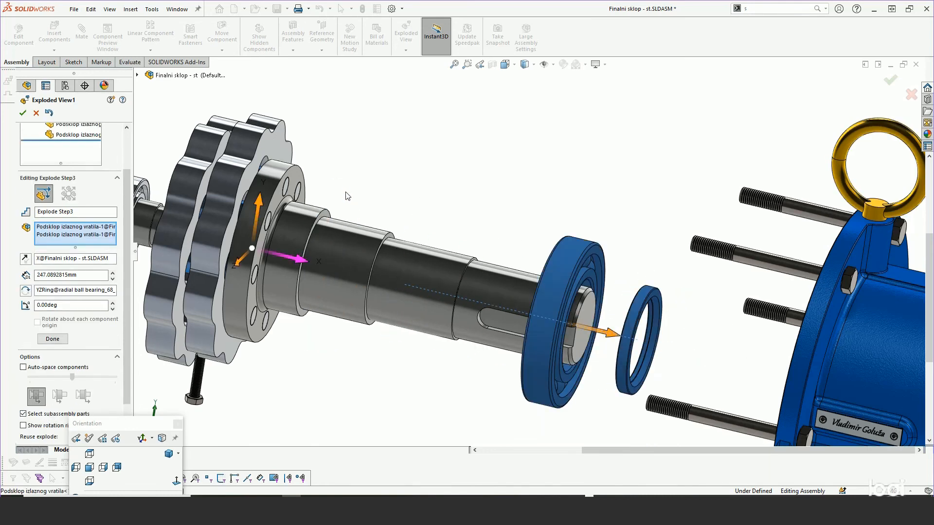
scroll(544, 251, up, 3)
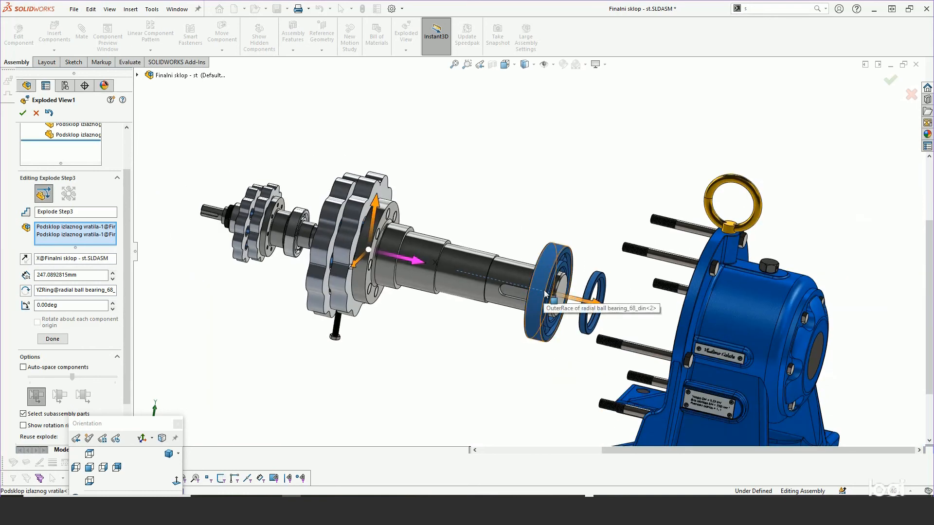
click(53, 339)
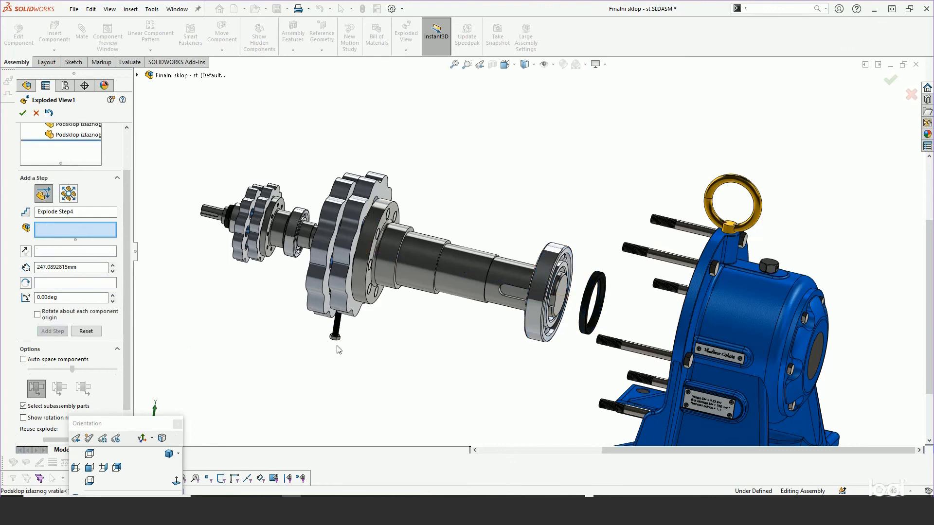
Explode the loose hex bolt beneath the large cycloidal discs about 150 mm downward along Y and finish the step
click(335, 339)
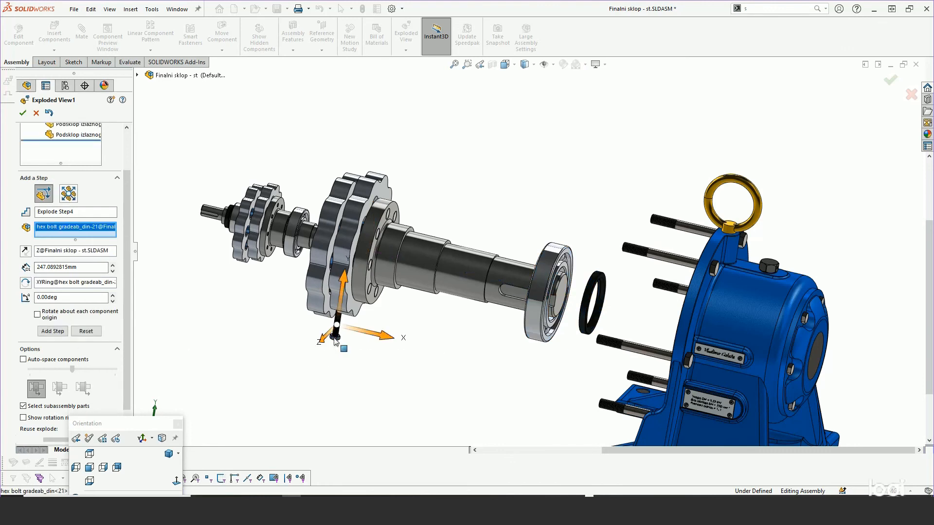
scroll(334, 341, down, 5)
middle_drag(341, 336, 430, 224)
drag(442, 214, 440, 424)
scroll(445, 297, up, 5)
middle_drag(485, 251, 545, 295)
scroll(446, 198, down, 2)
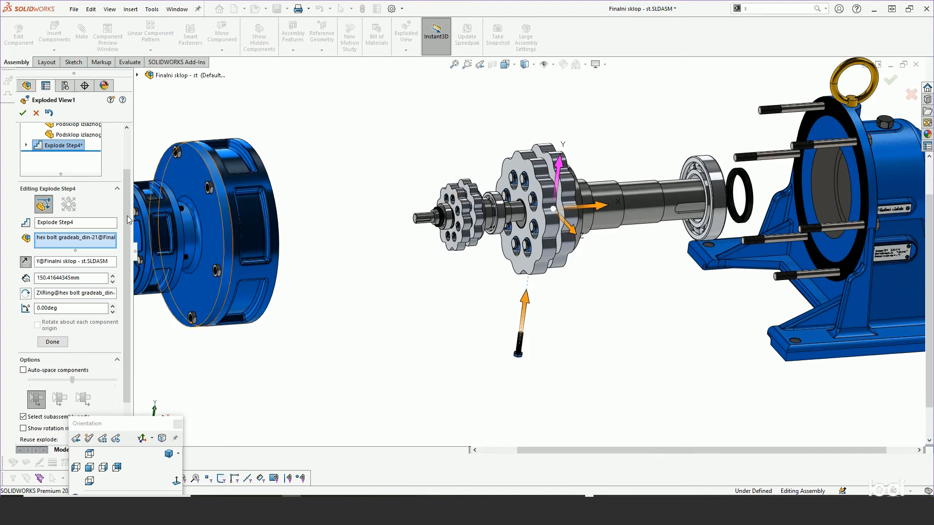
click(52, 342)
Explode the black seal ring, ball bearing and bronze ring off the input shaft's keyed end about 151 mm along X as one step
scroll(434, 214, down, 5)
click(480, 227)
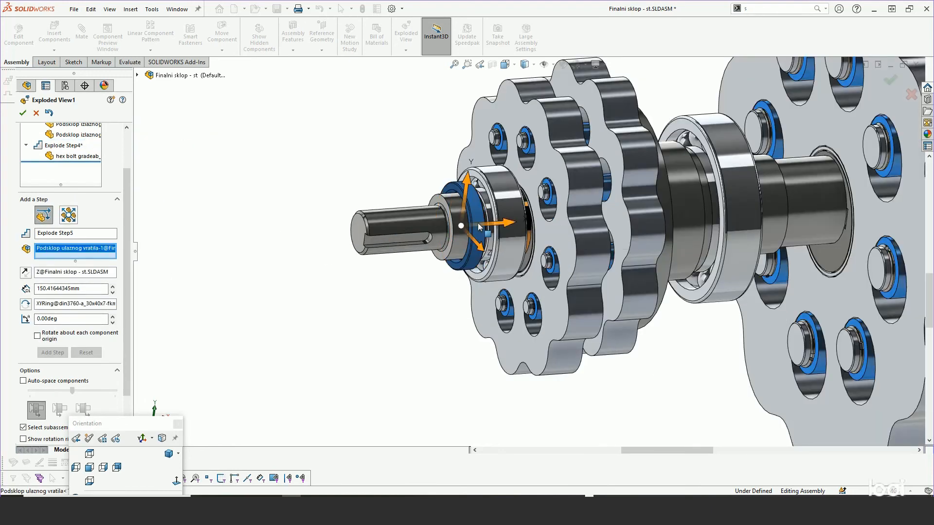
drag(510, 225, 194, 243)
scroll(395, 281, up, 3)
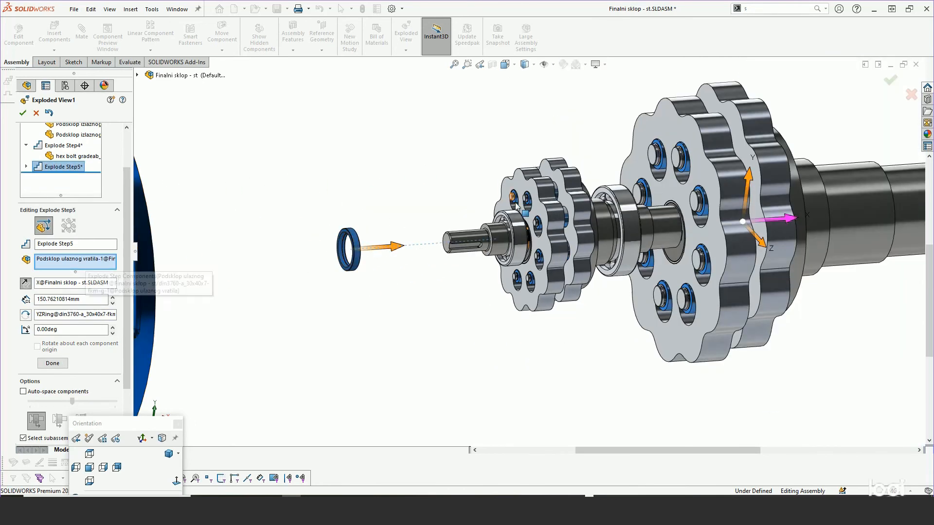
click(517, 228)
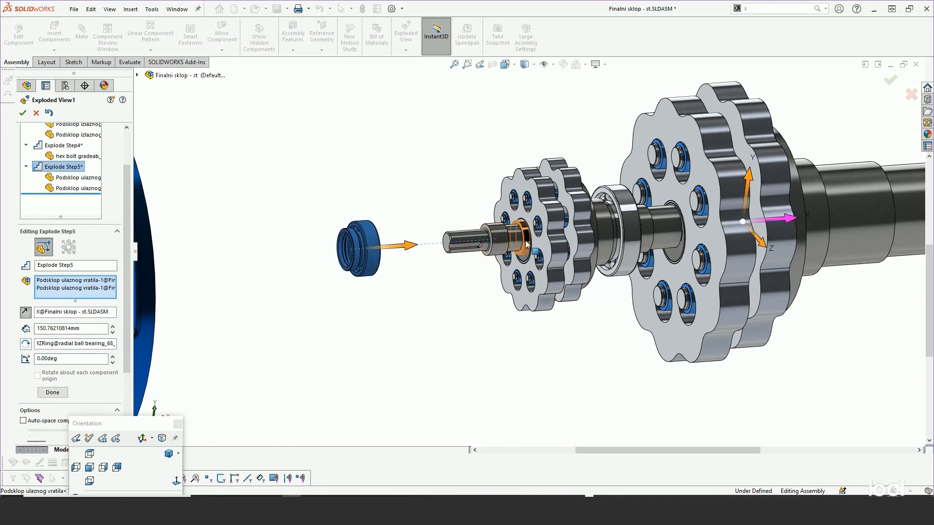
click(527, 243)
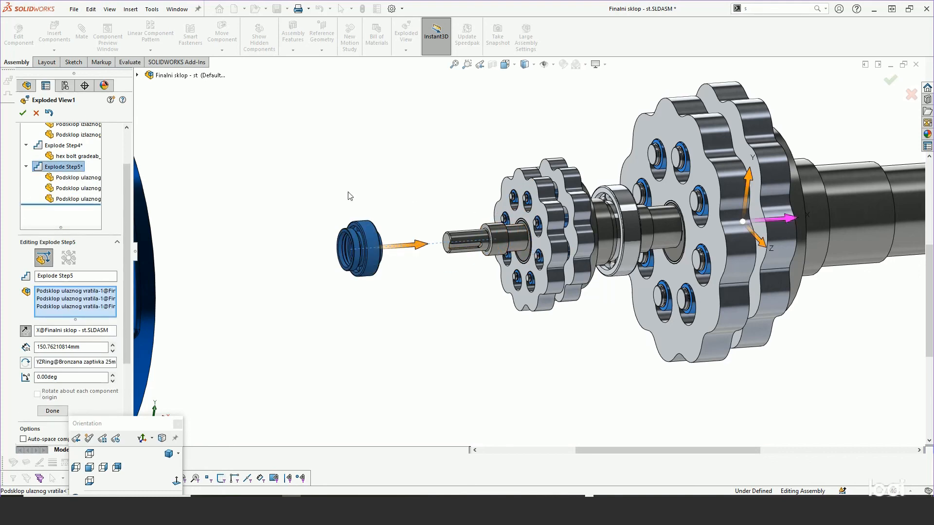
scroll(127, 273, down, 3)
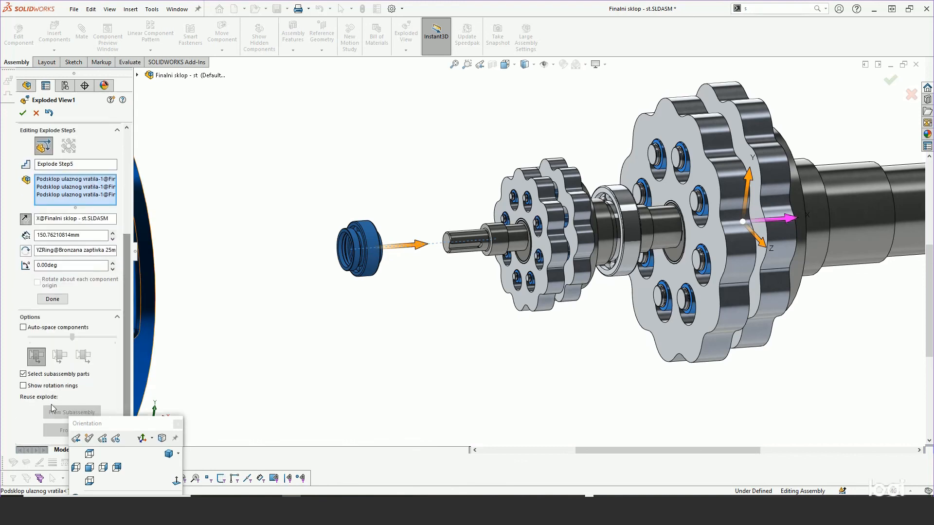
click(54, 300)
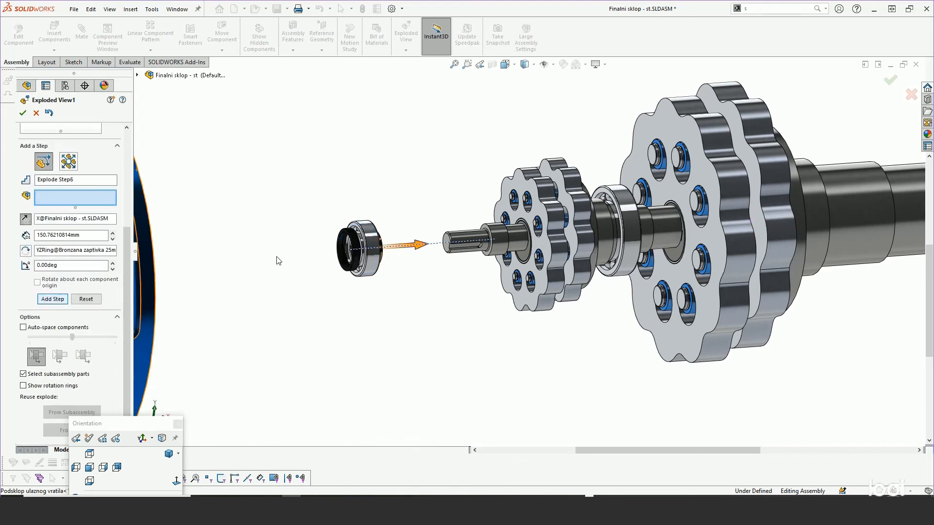
Explode the input shaft's black seal ring about 92 mm farther from the shaft along X in its own step
click(357, 238)
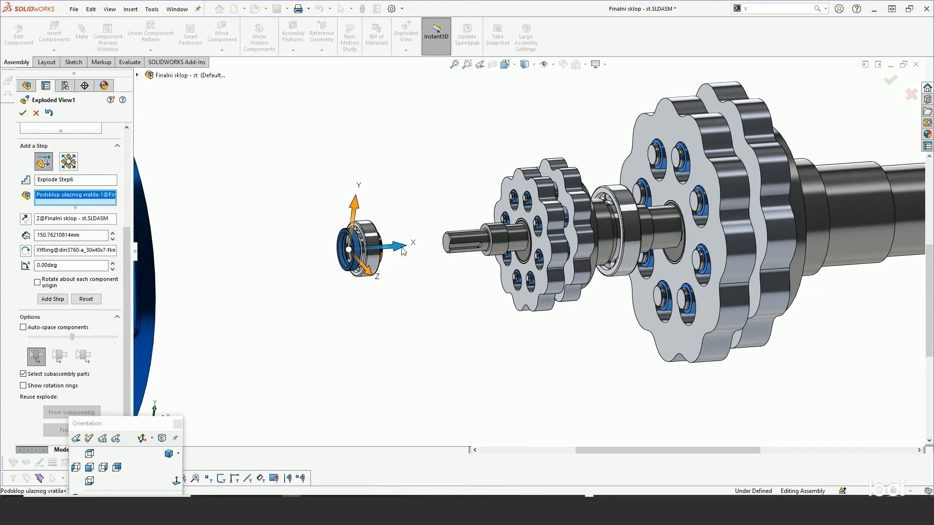
drag(402, 250, 313, 258)
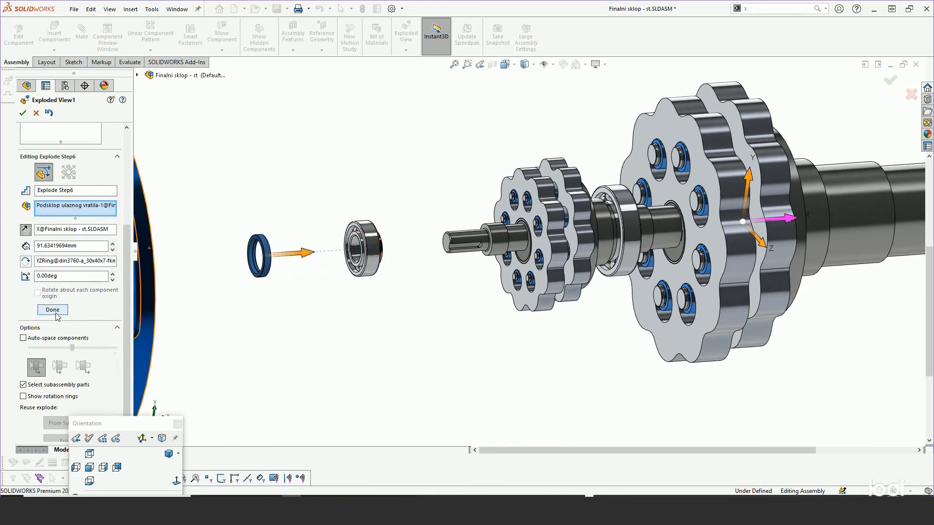
click(56, 314)
Explode the small ball bearing about 56 mm along X, placing it between the black seal ring and the bronze ring
click(363, 227)
drag(407, 251, 353, 254)
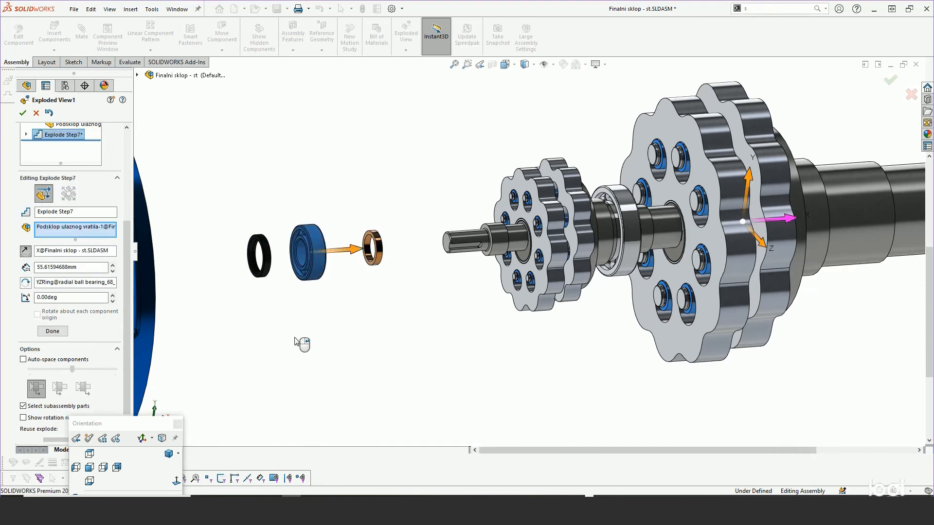
click(45, 331)
click(500, 233)
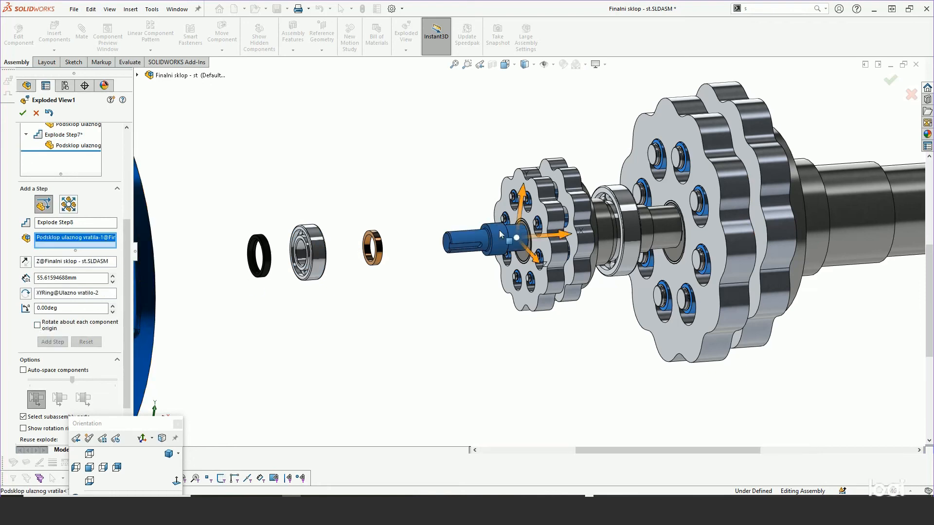
click(500, 234)
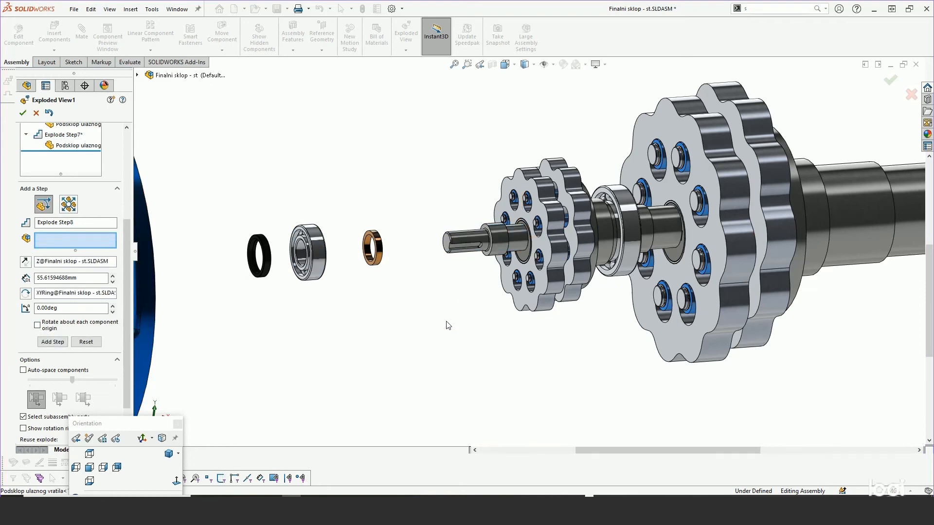
Explode the golden lifting eye bolt about 279 mm upward along Y from the blue foot housing and finish the step
scroll(450, 327, up, 5)
scroll(477, 329, up, 6)
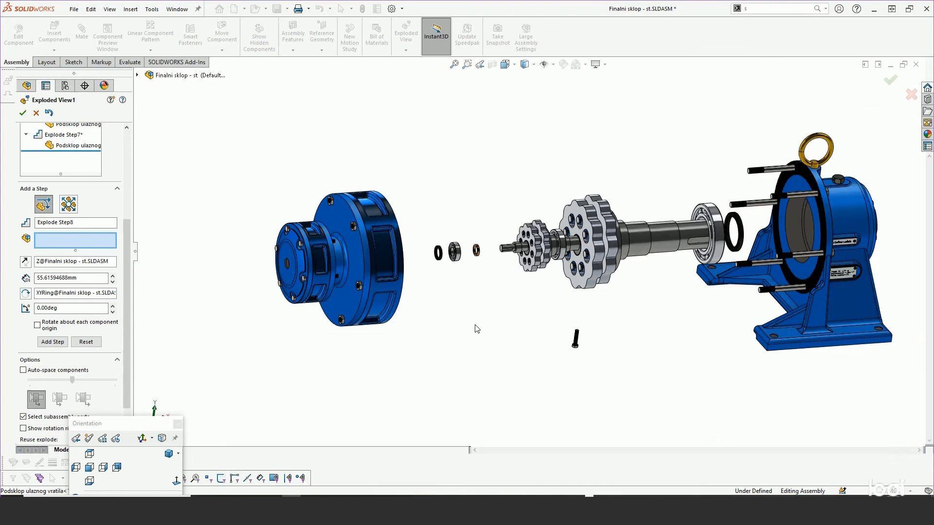
middle_drag(508, 292, 467, 297)
scroll(652, 183, down, 5)
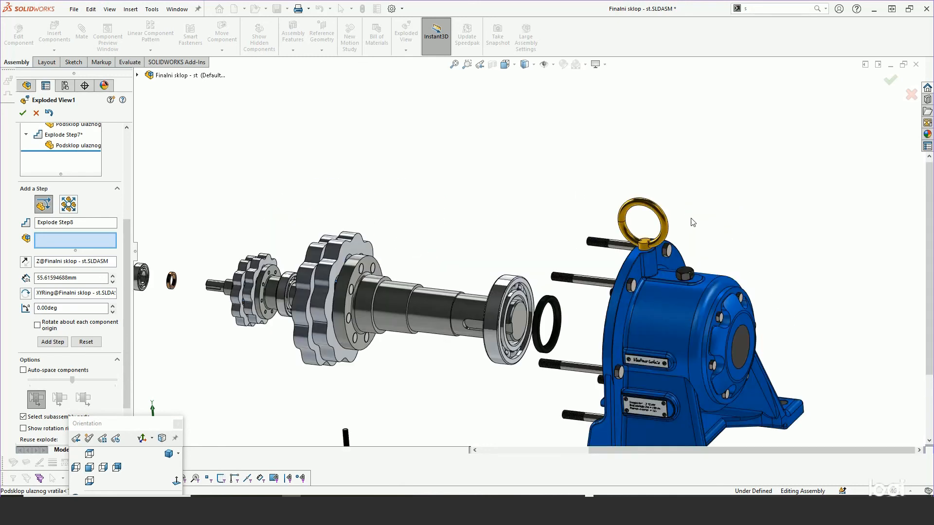
click(663, 221)
drag(639, 191, 629, 57)
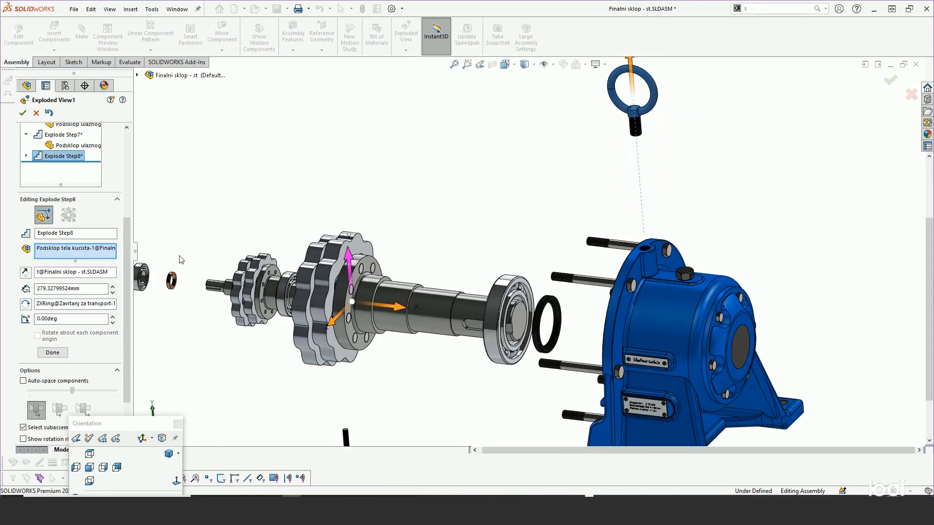
click(52, 354)
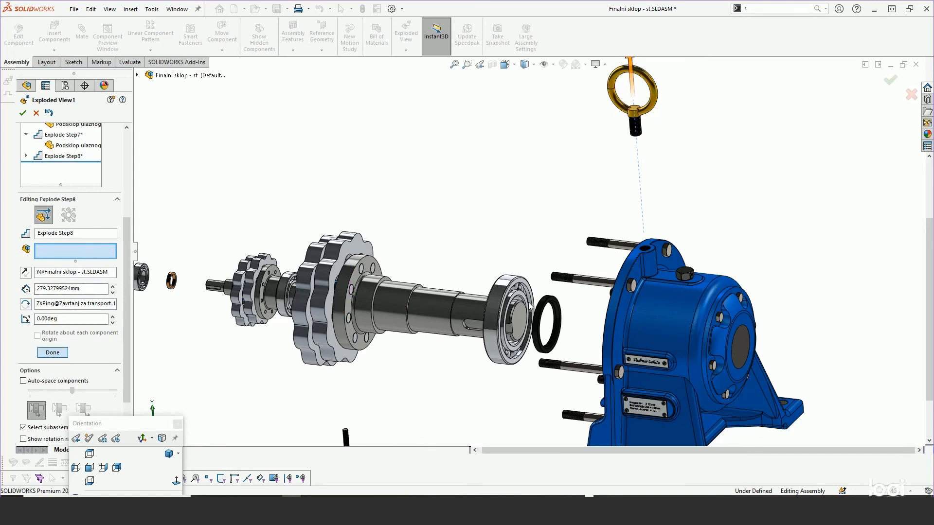
Explode the black breather plug about 209 mm upward along Y from the blue foot housing and finish the step
click(685, 275)
drag(684, 238, 682, 142)
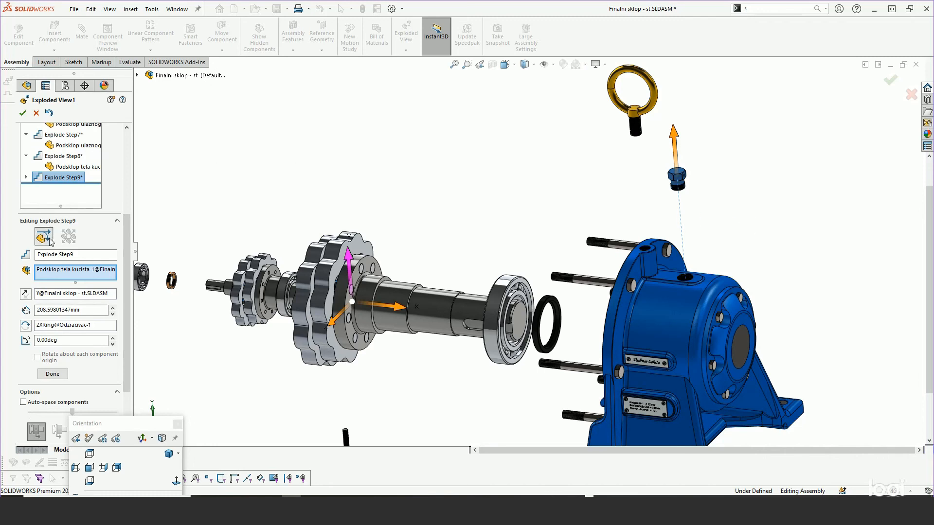
click(52, 375)
Select the six long hex bolts around the blue foot housing's flange for a new explode step
scroll(476, 196, up, 3)
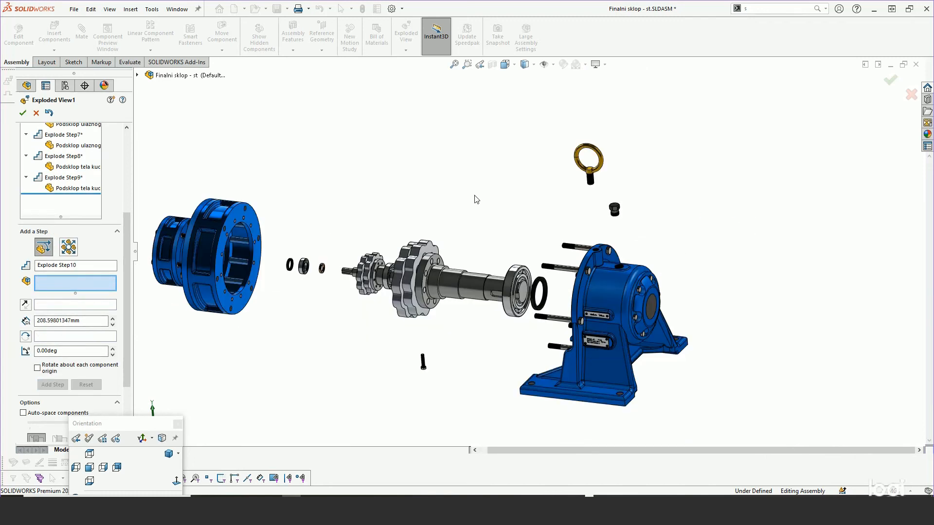
scroll(633, 272, down, 2)
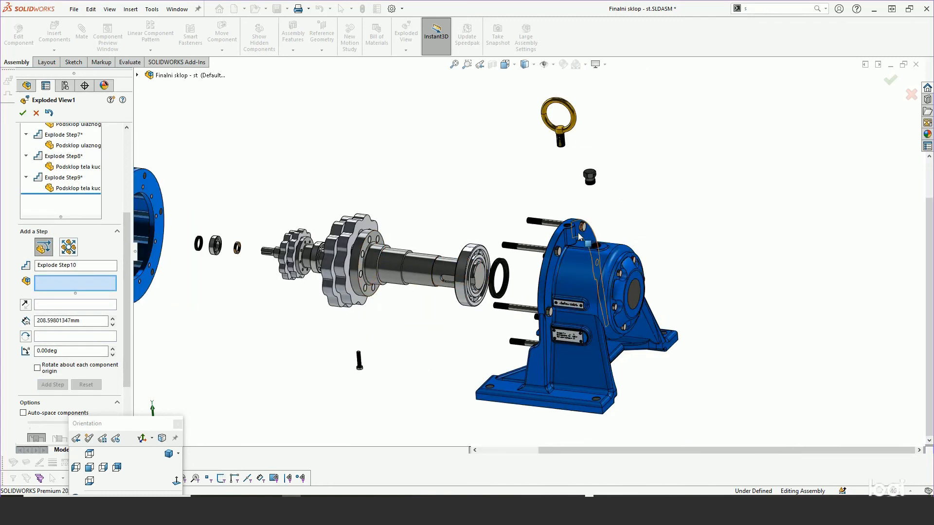
scroll(578, 247, down, 3)
click(578, 224)
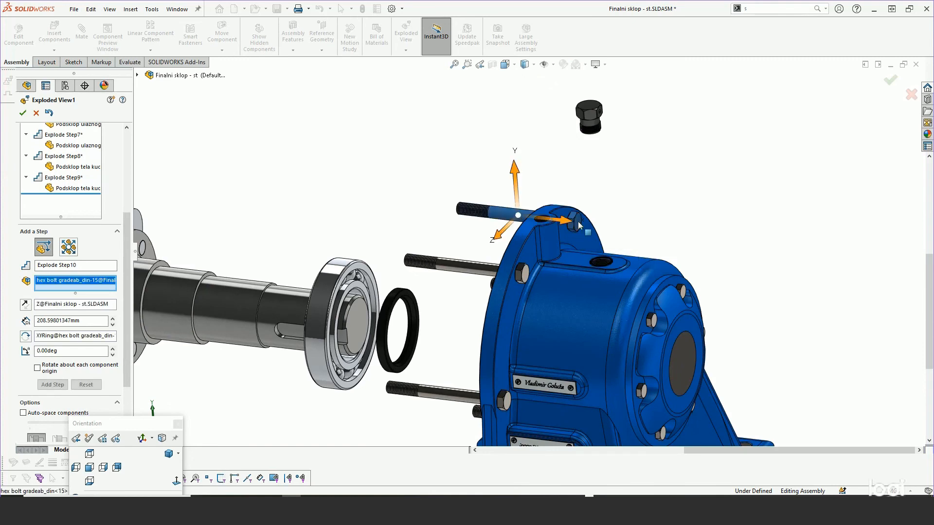
click(523, 274)
click(505, 401)
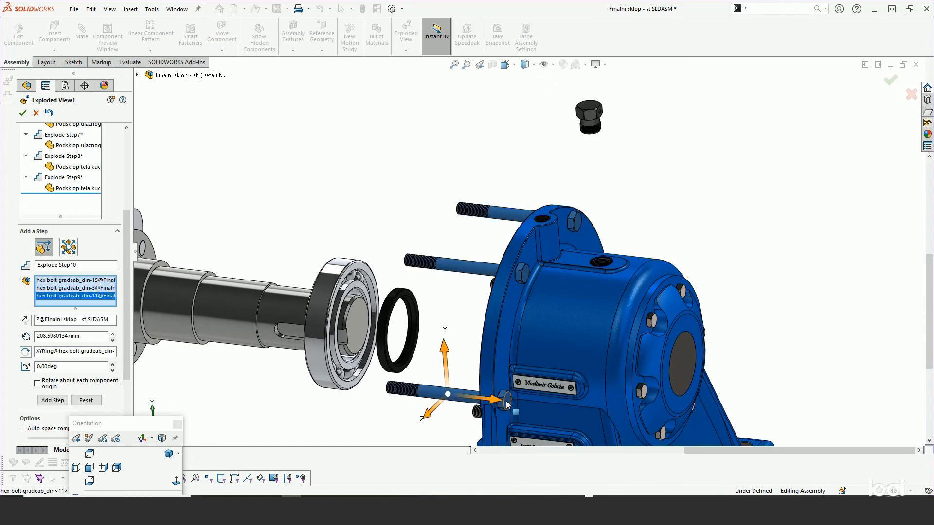
scroll(515, 353, up, 4)
middle_drag(532, 352, 458, 303)
click(562, 371)
click(626, 359)
middle_drag(632, 360, 624, 354)
scroll(638, 302, down, 2)
click(646, 285)
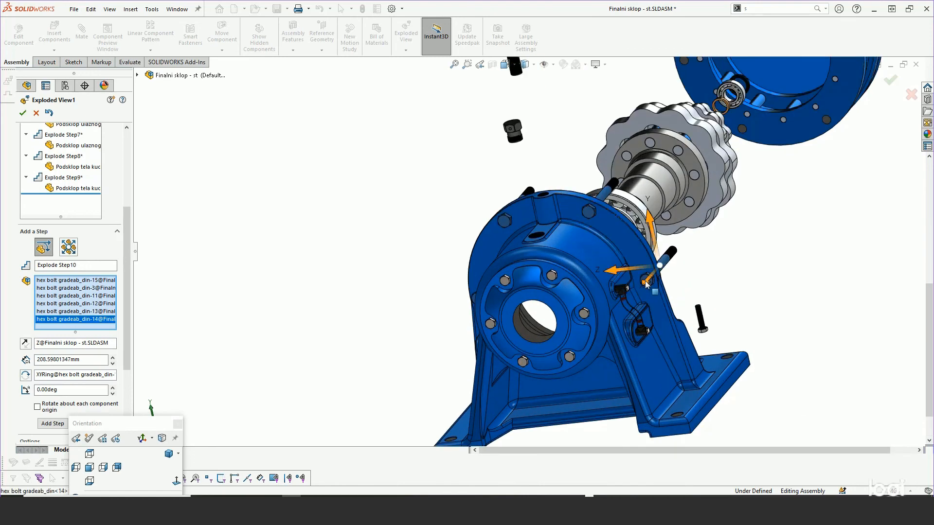
Add the six short hex bolts around the foot housing's output bore to the explode step selection
click(585, 313)
click(552, 276)
click(505, 283)
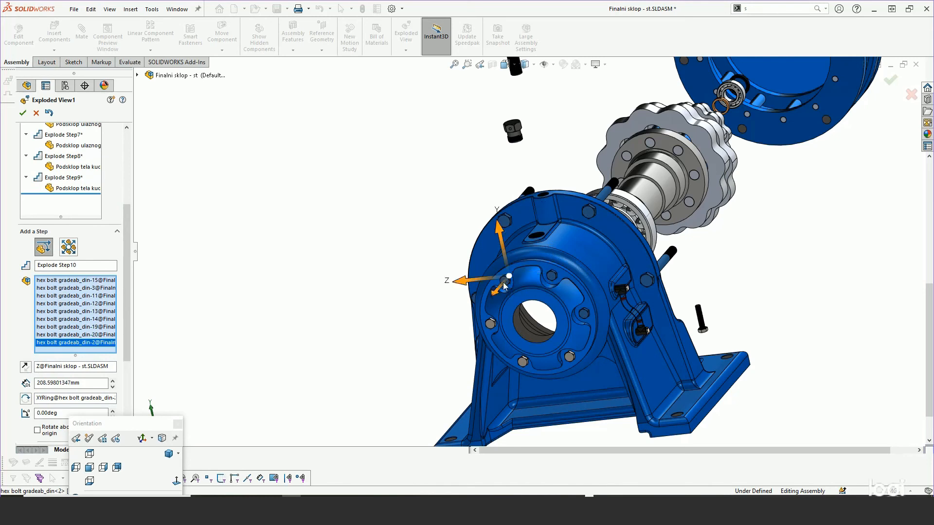
click(491, 325)
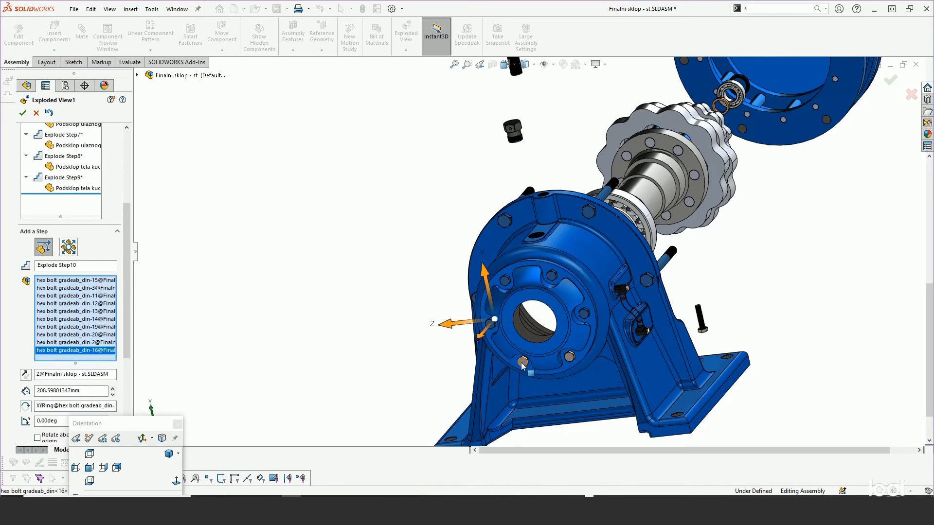
click(523, 364)
click(570, 364)
Explode the twelve selected hex bolts about 700 mm along X away from the foot housing and accept the exploded view
middle_drag(570, 364, 573, 346)
drag(537, 366, 905, 428)
scroll(639, 280, up, 3)
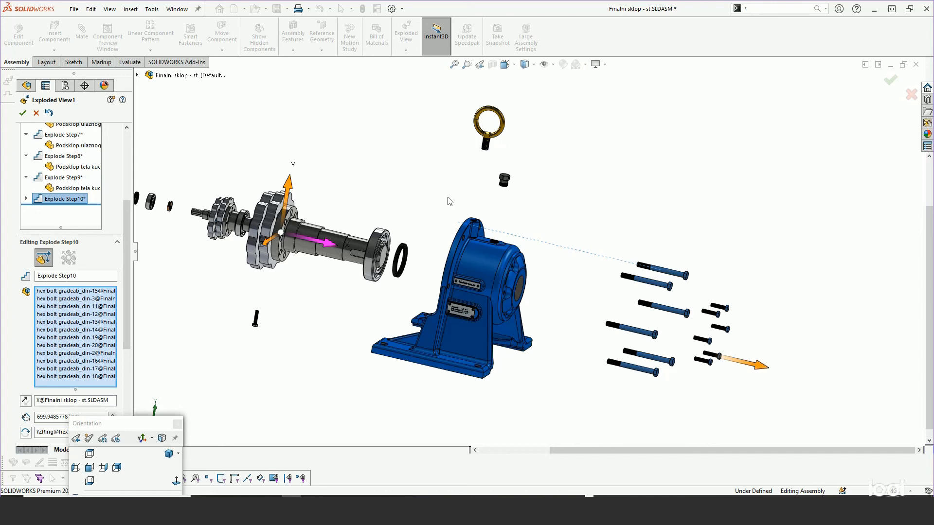
scroll(449, 201, up, 3)
click(22, 114)
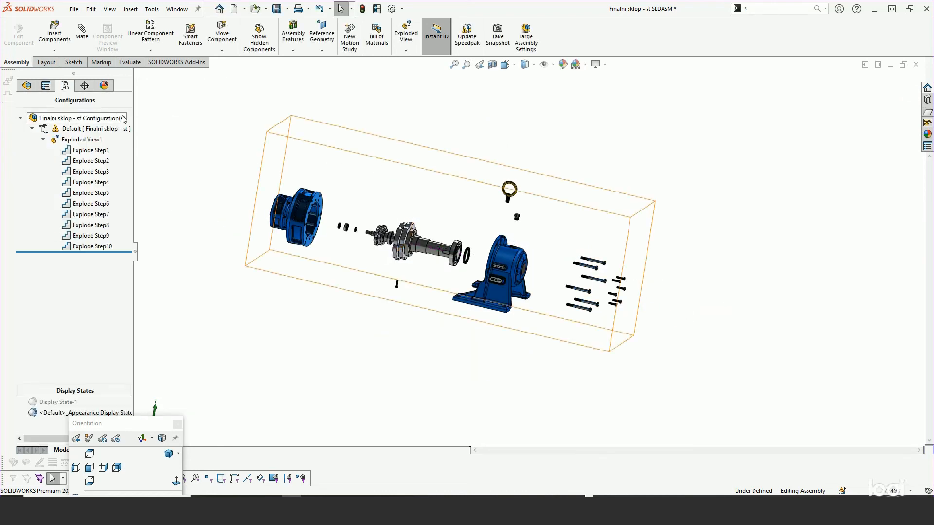
Reopen Exploded View1 for editing and select the six hex thin nuts around the large blue housing's flange for a new explode step
right_click(76, 141)
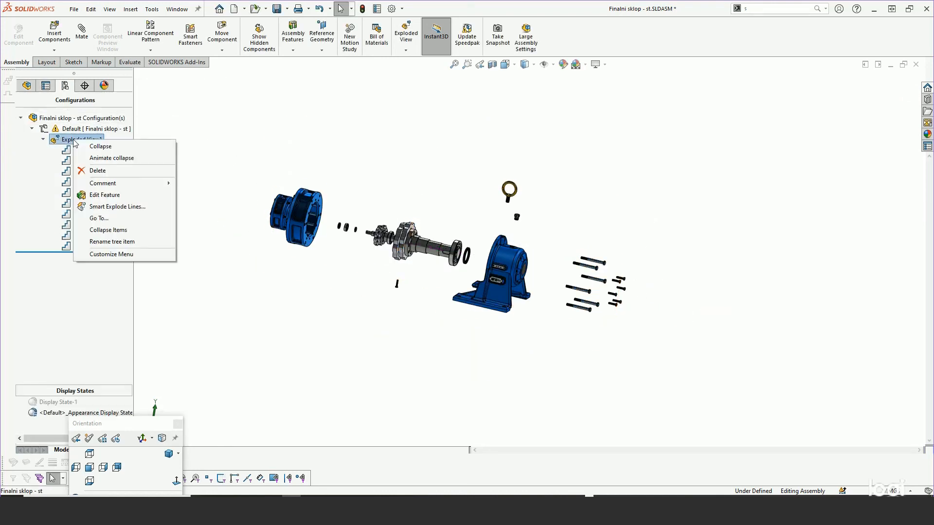
click(97, 195)
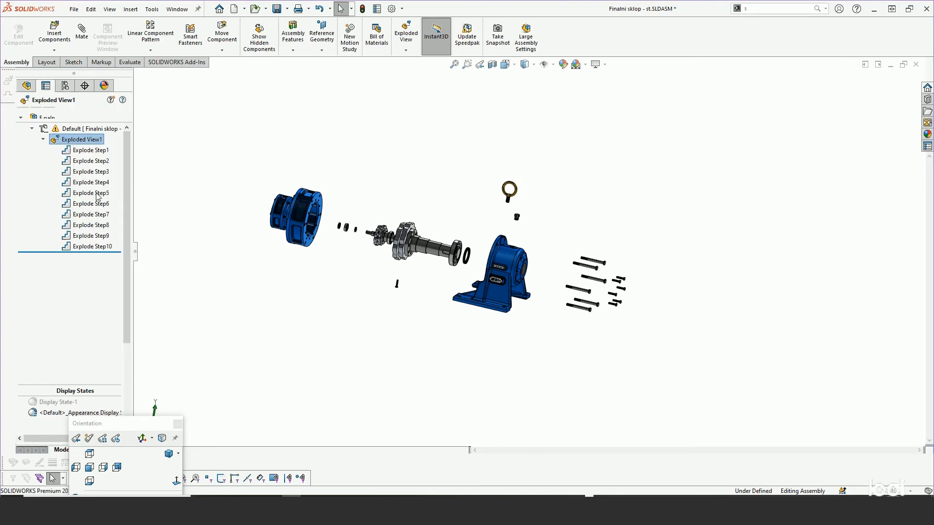
scroll(352, 210, down, 5)
middle_drag(352, 211, 389, 210)
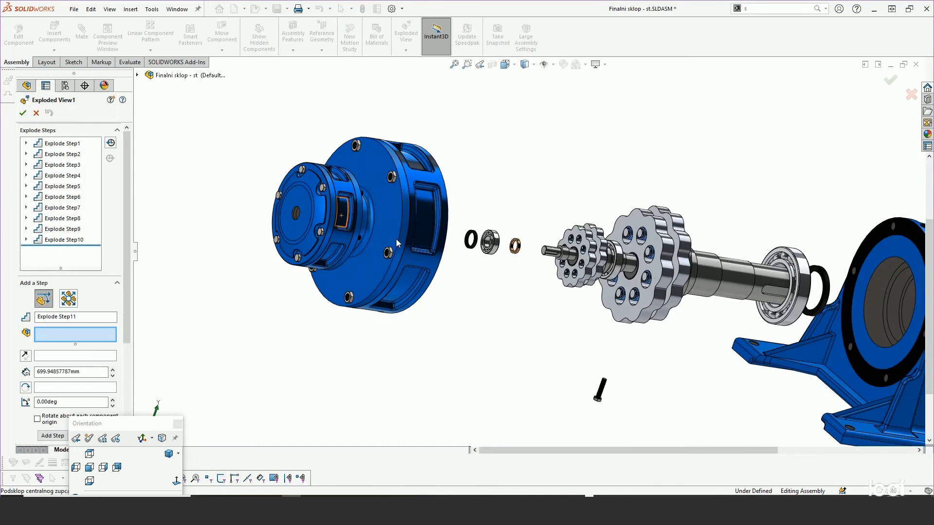
scroll(423, 208, down, 5)
click(431, 194)
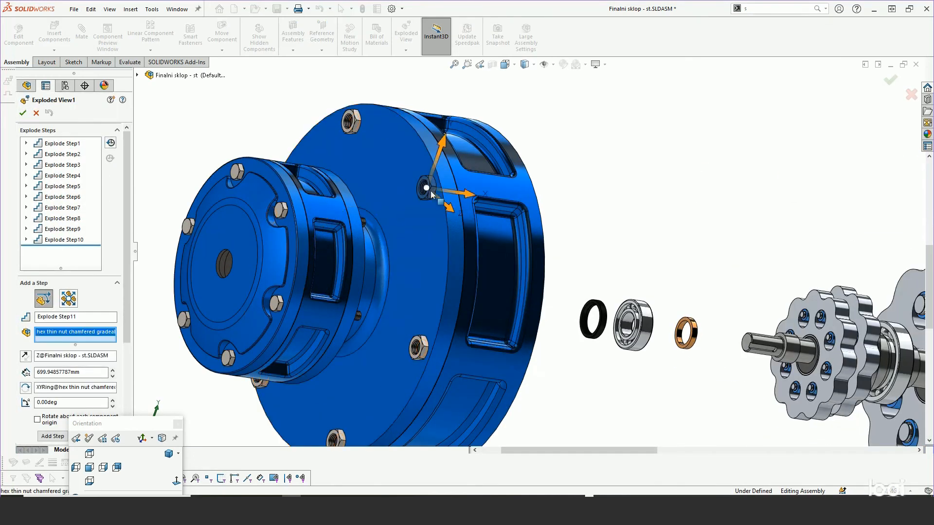
click(358, 129)
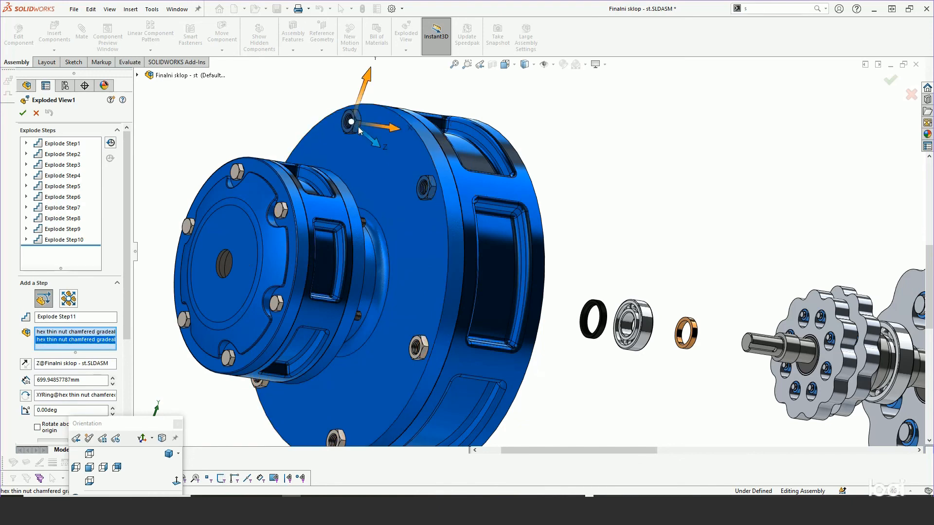
click(422, 358)
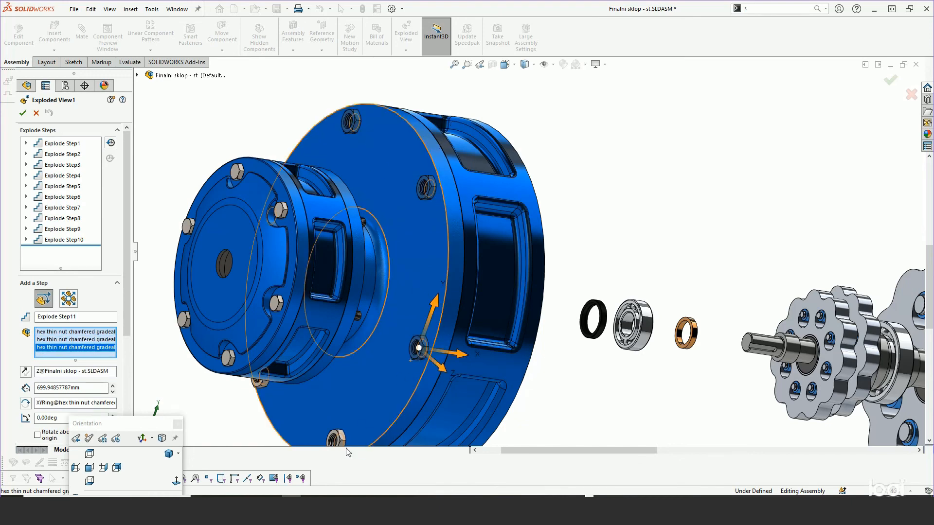
click(342, 441)
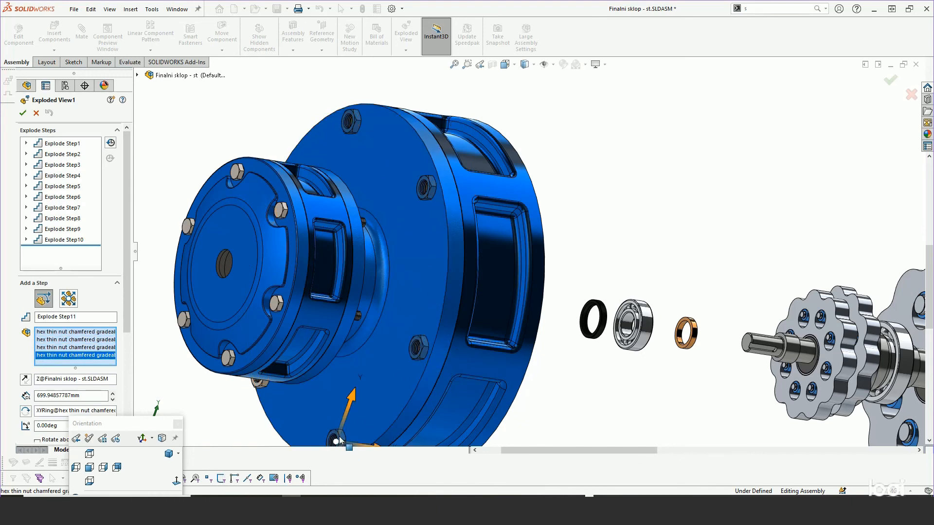
click(263, 388)
middle_drag(263, 388, 394, 276)
scroll(335, 245, down, 5)
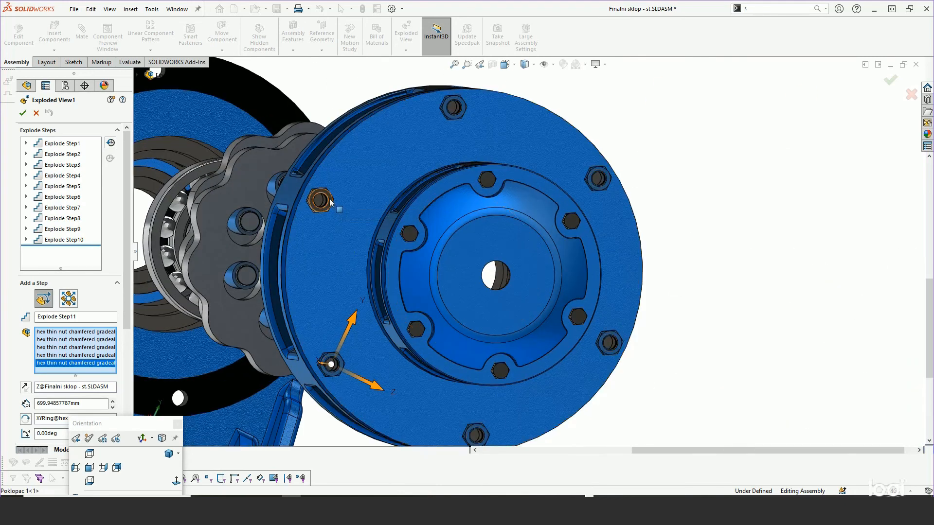
click(330, 203)
Explode the six hex nuts about 371 mm along X away from the blue input housing and finish the step
scroll(330, 202, up, 5)
middle_drag(330, 203, 439, 251)
drag(528, 205, 376, 246)
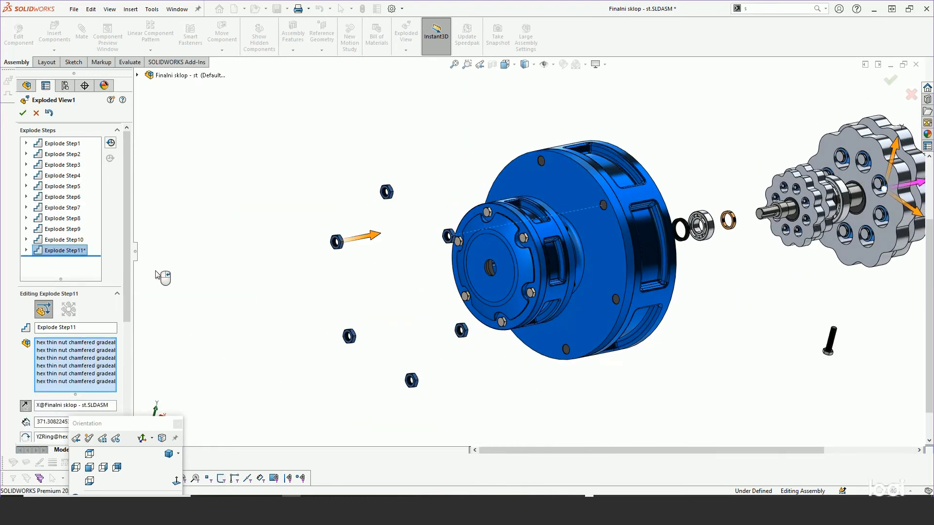
scroll(78, 346, down, 3)
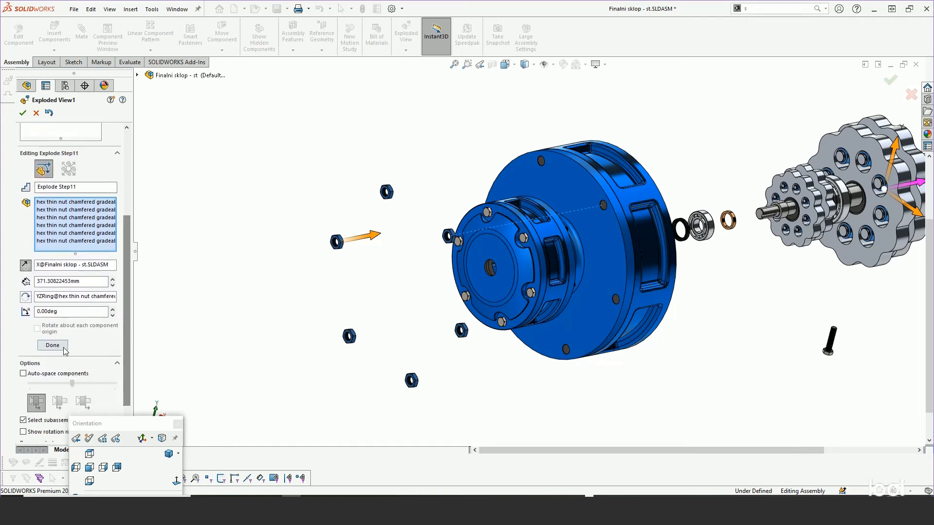
click(57, 347)
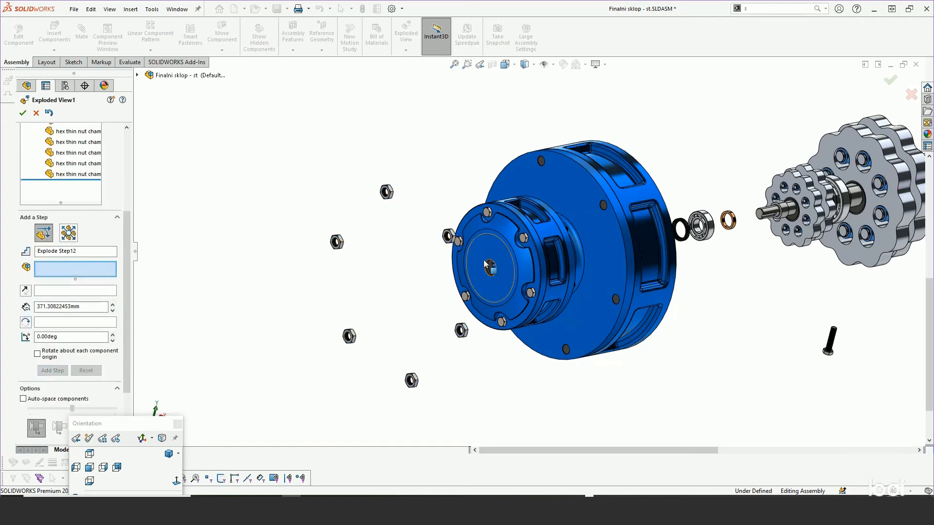
Select the six hex bolts around the small blue end cover for another explode step
scroll(490, 267, down, 4)
click(484, 232)
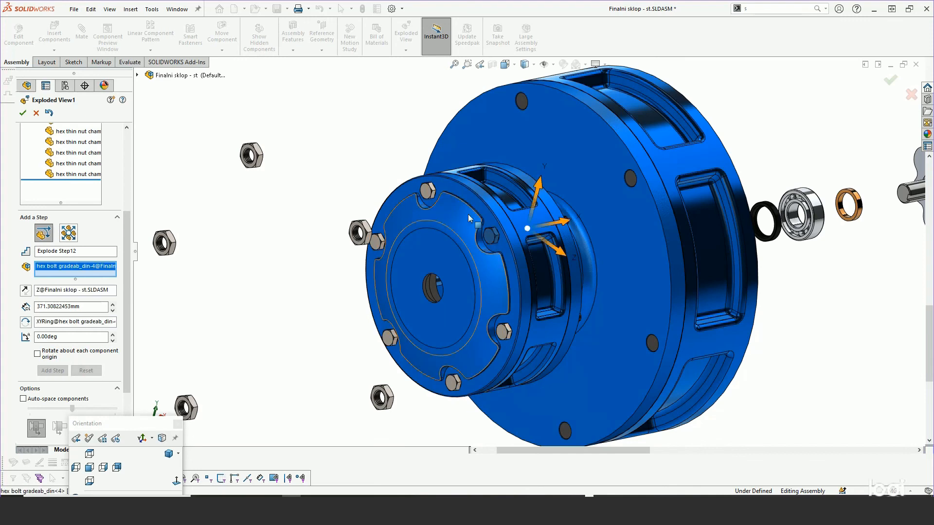
click(427, 191)
click(377, 242)
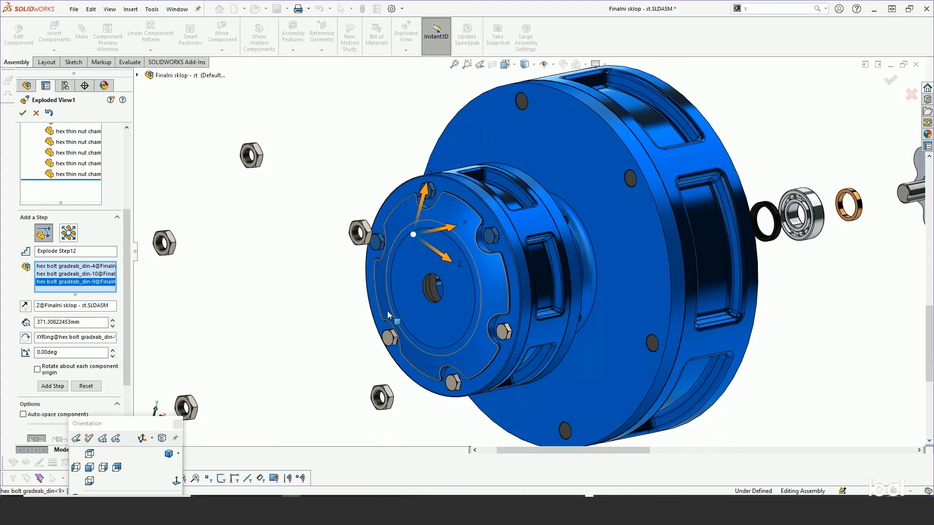
click(390, 337)
click(502, 333)
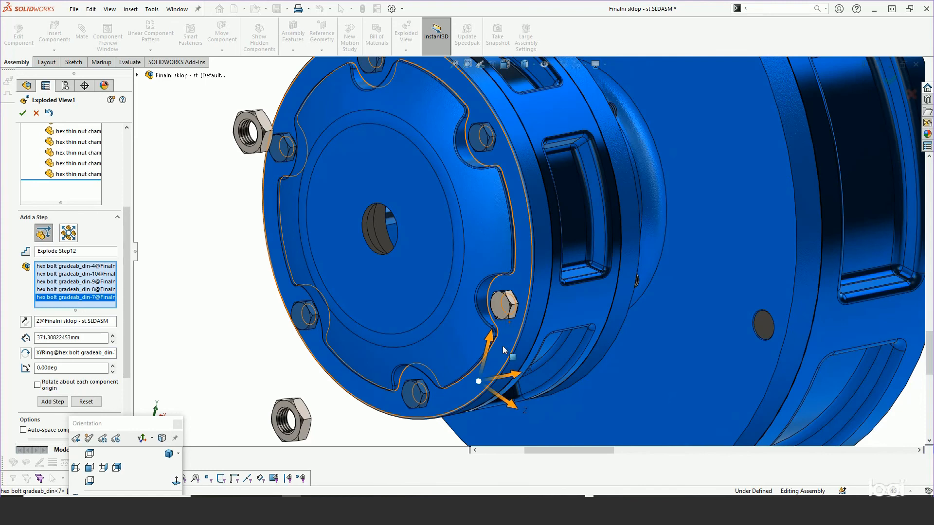
scroll(502, 333, down, 3)
click(503, 320)
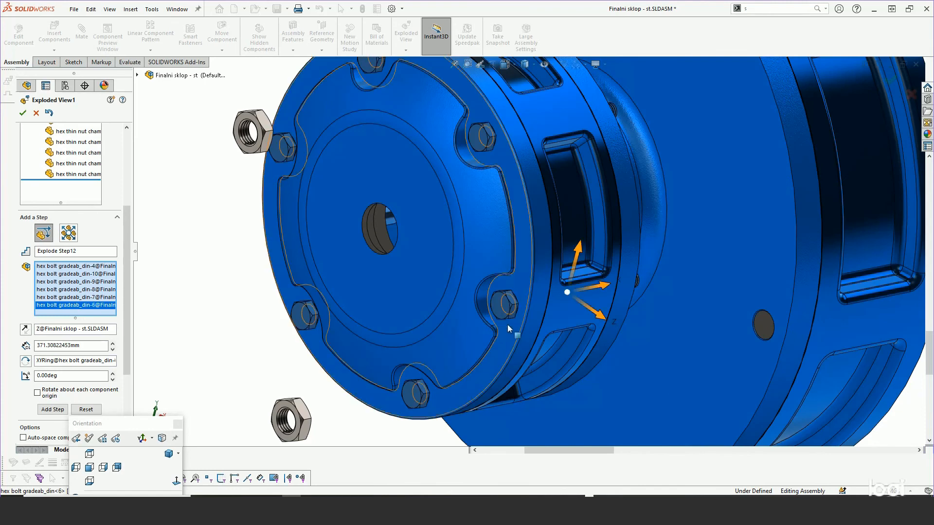
Explode the six selected end-cover bolts along X away from the blue housing and accept the exploded view
scroll(504, 323, up, 5)
drag(564, 269, 423, 297)
click(22, 113)
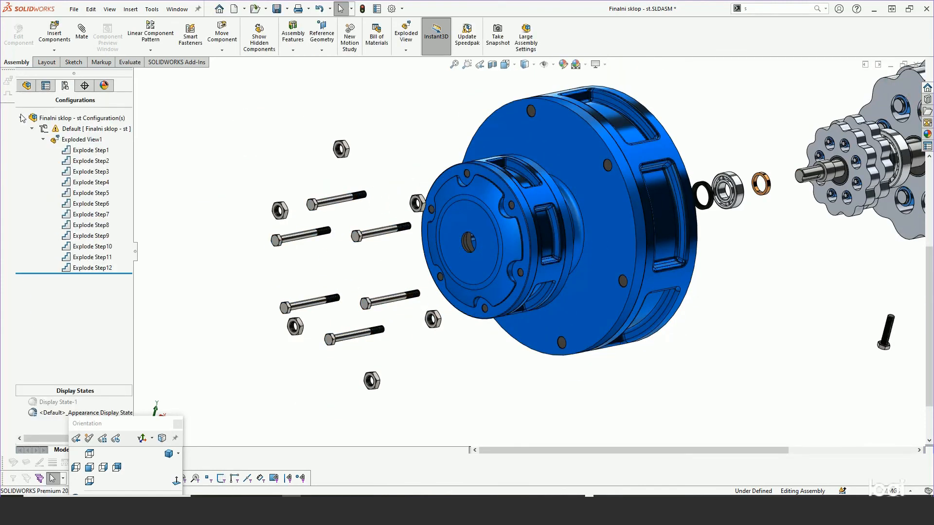
Frame the whole exploded gearbox in an angled view and save that orientation as a named view called exploded-view
key(f)
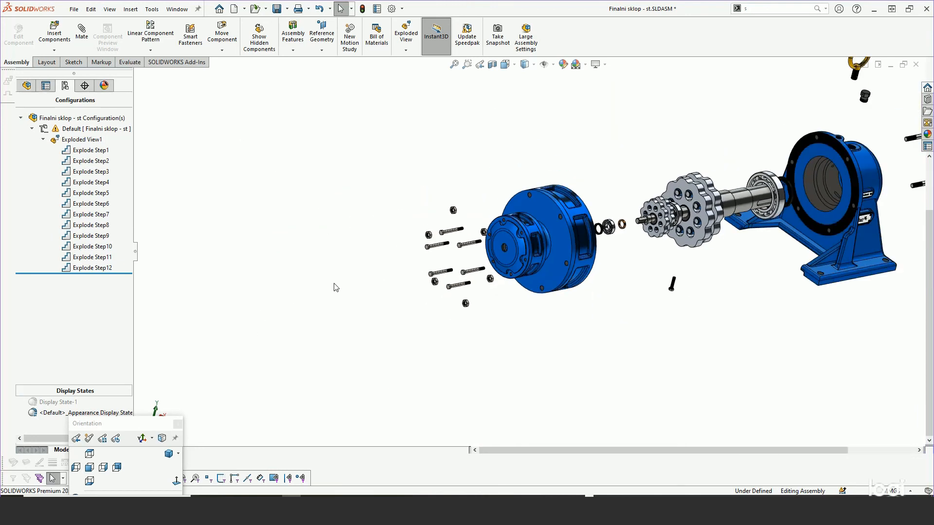
mouse_move(416, 288)
middle_down()
mouse_move(419, 209)
mouse_move(402, 254)
mouse_move(432, 252)
mouse_move(410, 294)
mouse_move(398, 268)
mouse_move(403, 276)
middle_up()
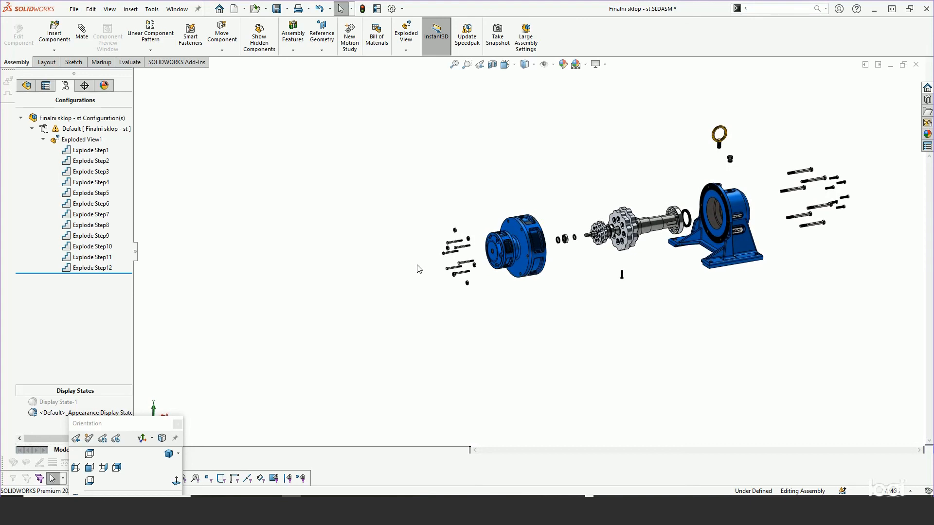
scroll(710, 207, down, 2)
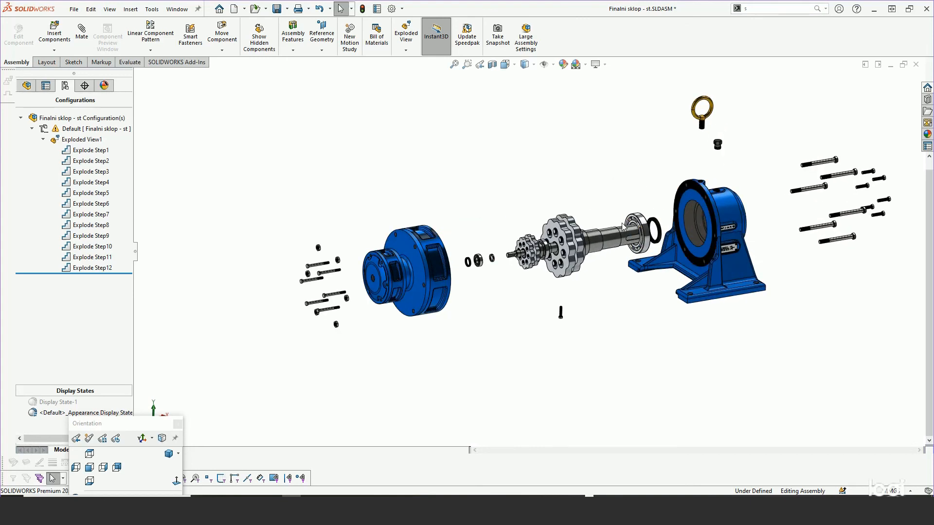
key(z)
ctrl+middle_drag(522, 282, 497, 268)
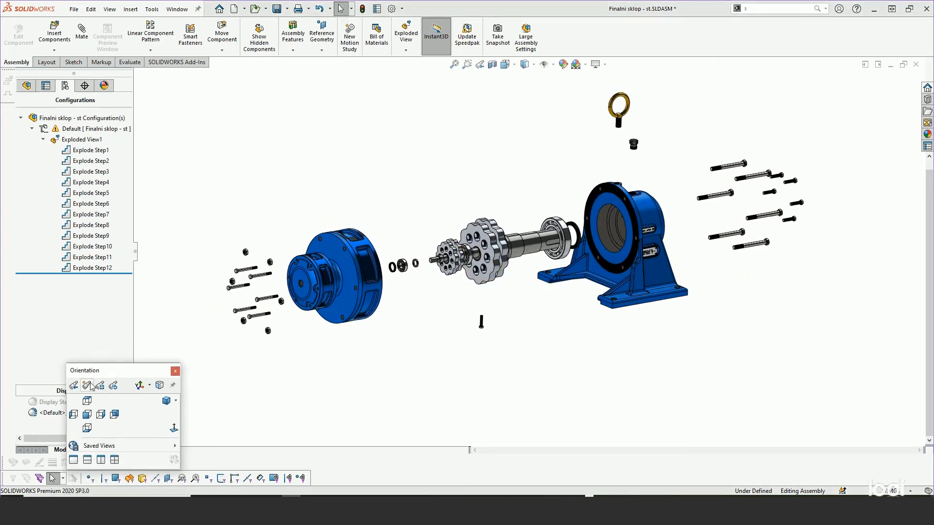
click(87, 385)
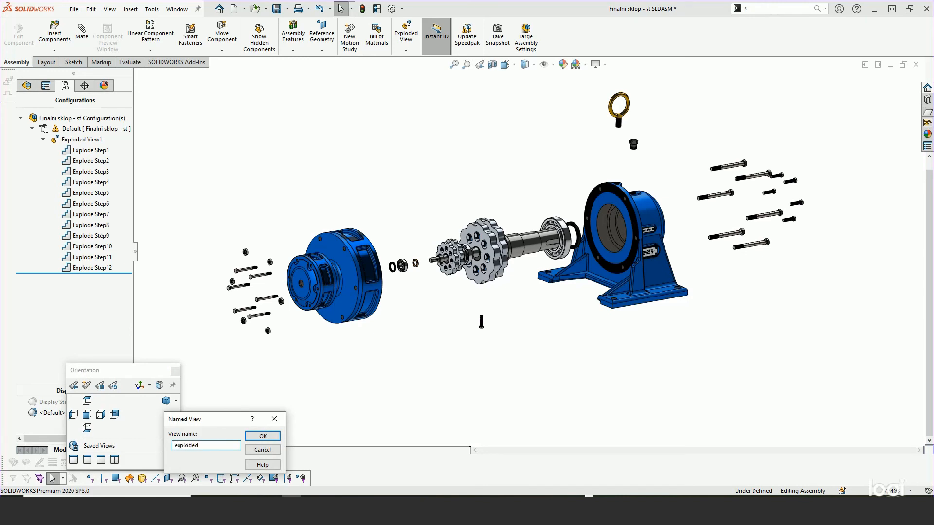
key(Return)
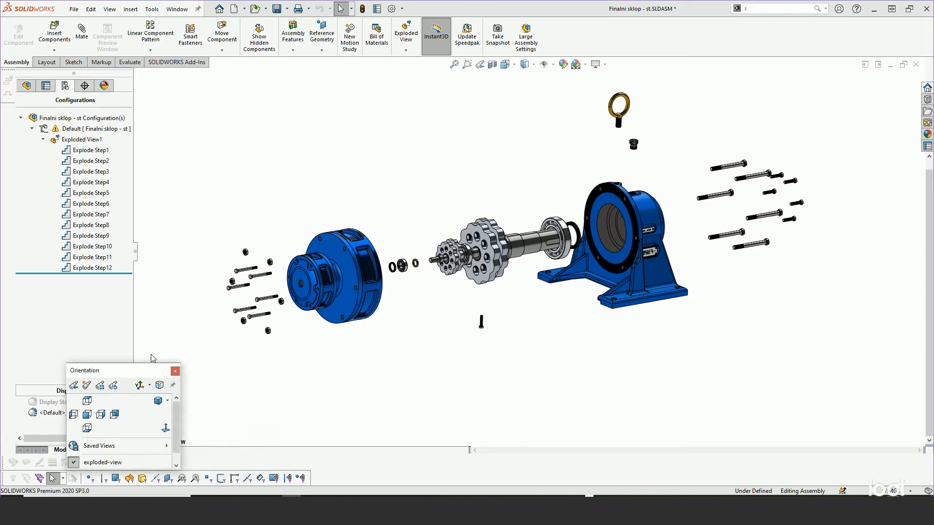
drag(140, 375, 112, 308)
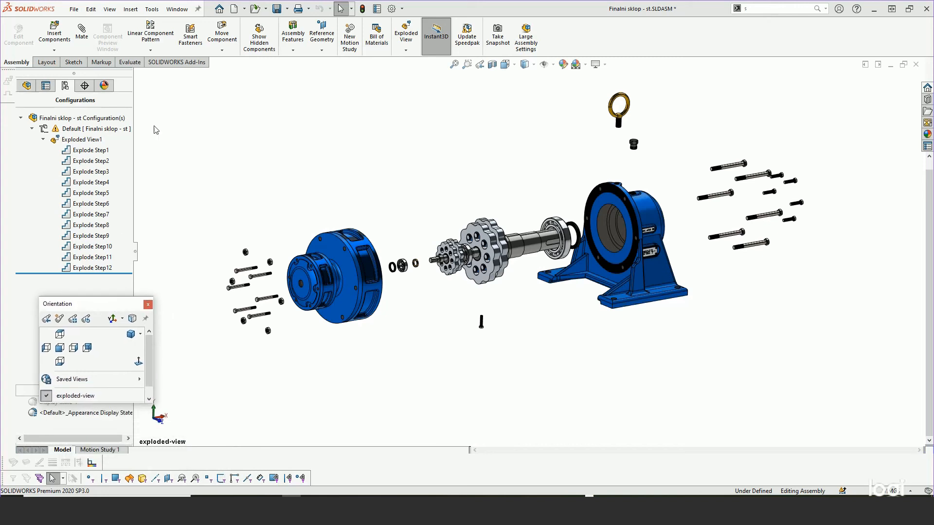
Nudge the foot housing's explode step along X and shift the blue input housing's step farther from the shaft
click(86, 151)
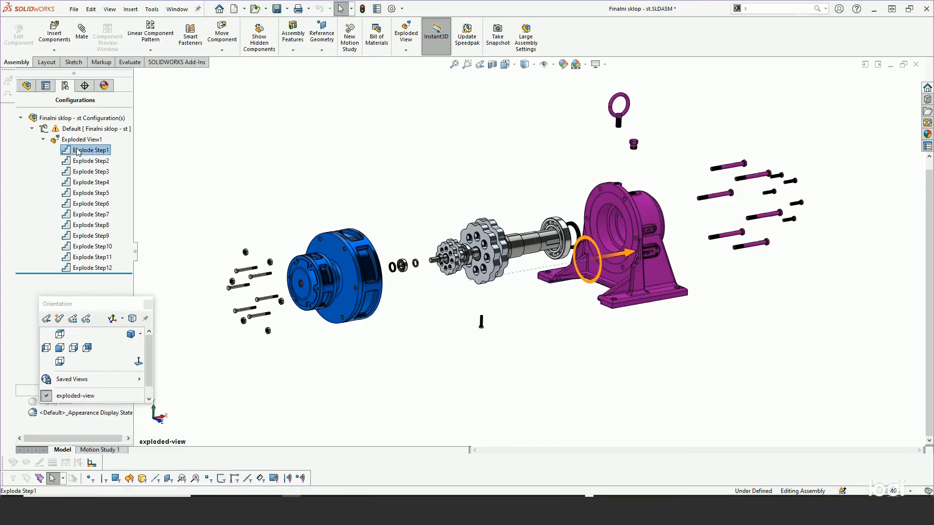
mouse_move(633, 252)
mouse_down()
mouse_move(681, 246)
mouse_move(633, 259)
mouse_up()
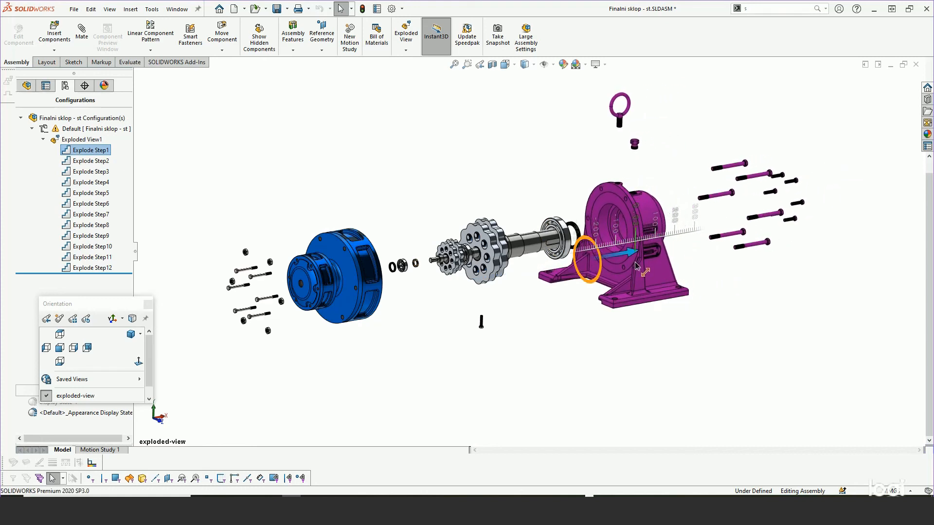
click(91, 161)
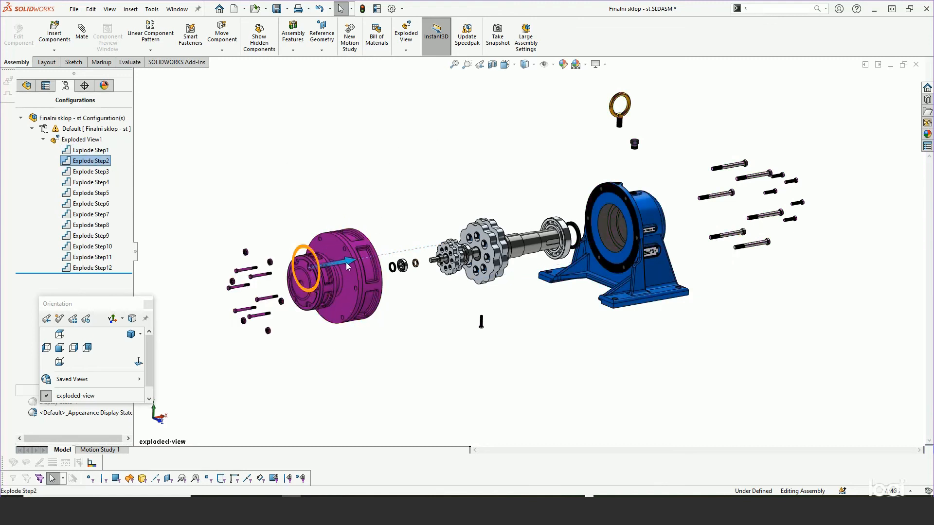
drag(345, 261, 330, 270)
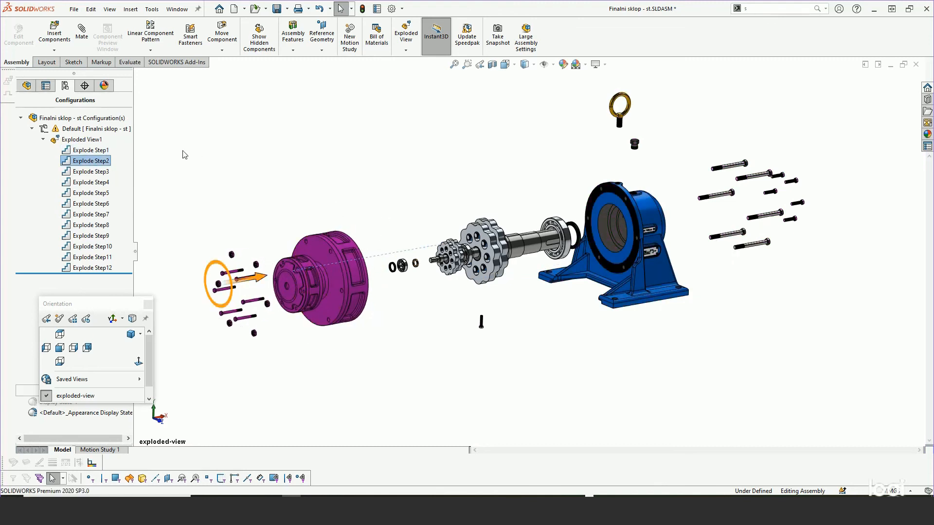
Move the large bearing and seal farther along the output shaft, then shift the foot housing farther out along X
click(99, 172)
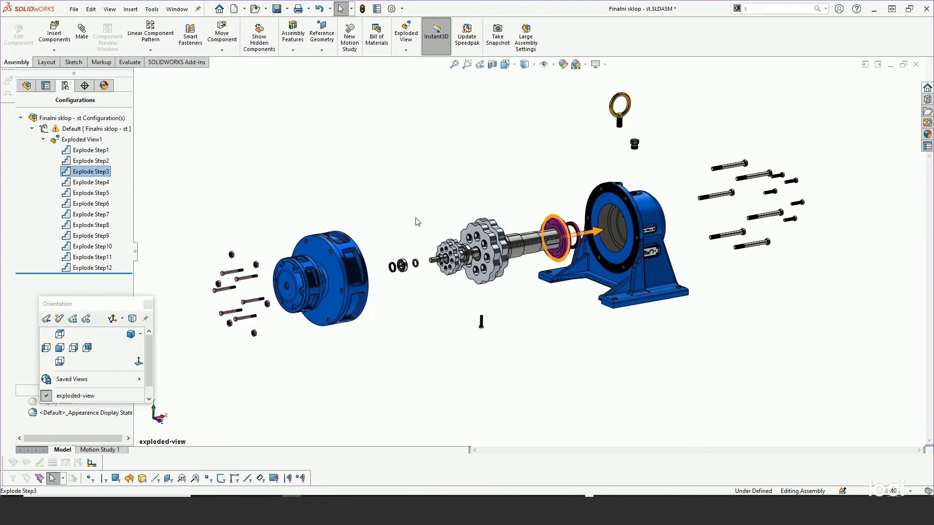
drag(599, 234, 620, 232)
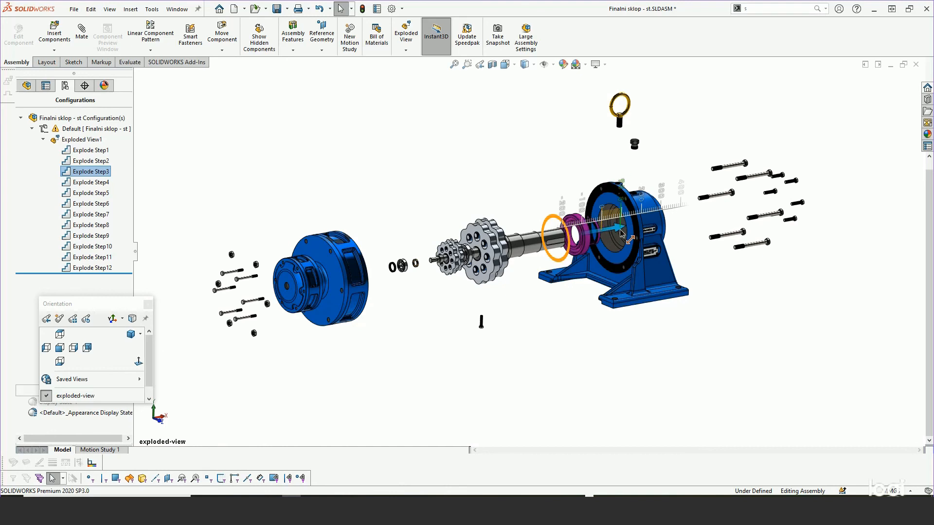
click(92, 150)
drag(767, 238, 802, 232)
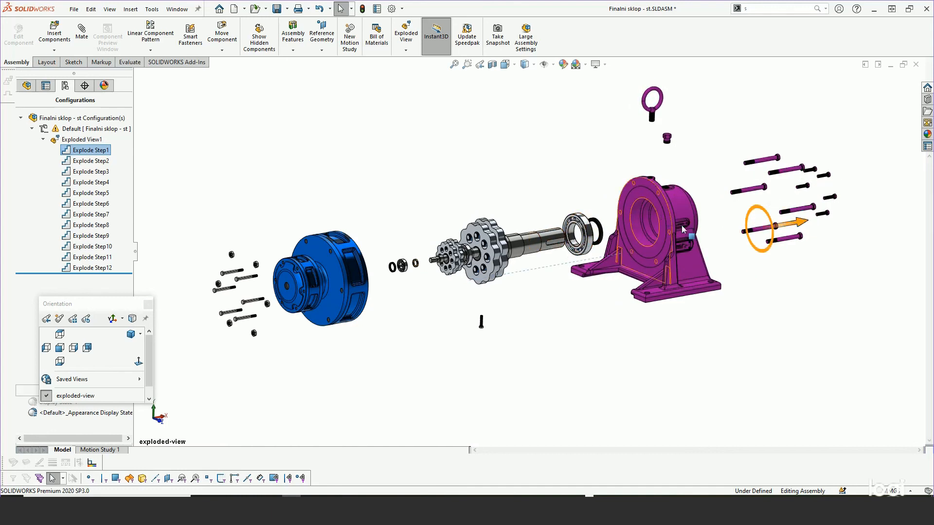
Shorten the explode distance of the black bolt below the gear discs by moving it upward along Y
click(96, 173)
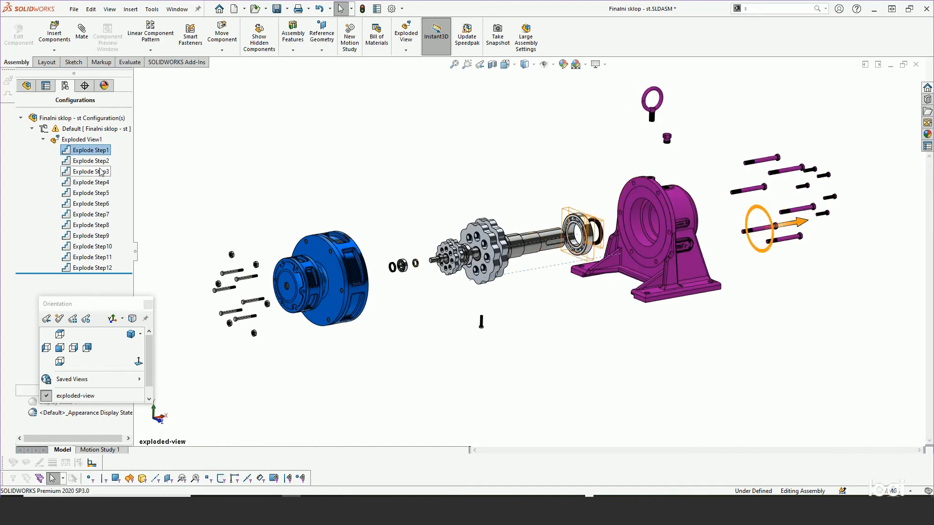
click(90, 183)
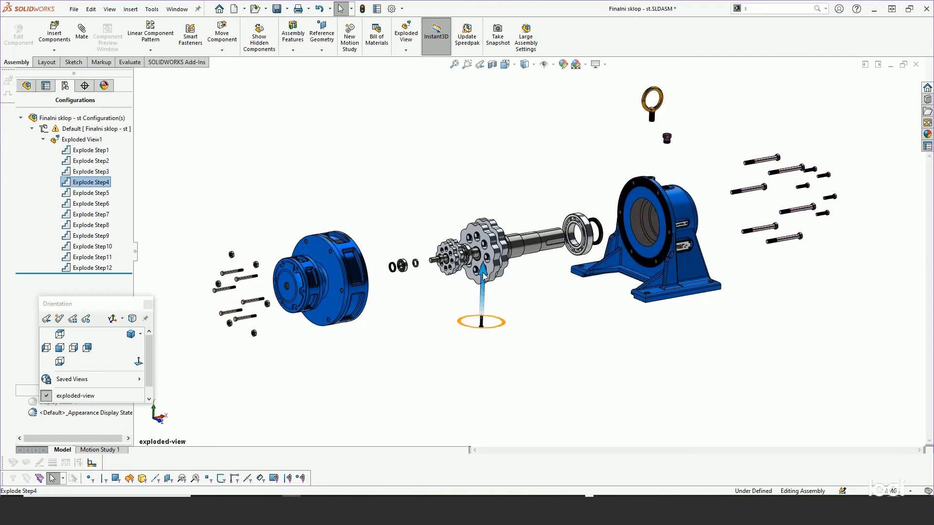
drag(483, 268, 485, 258)
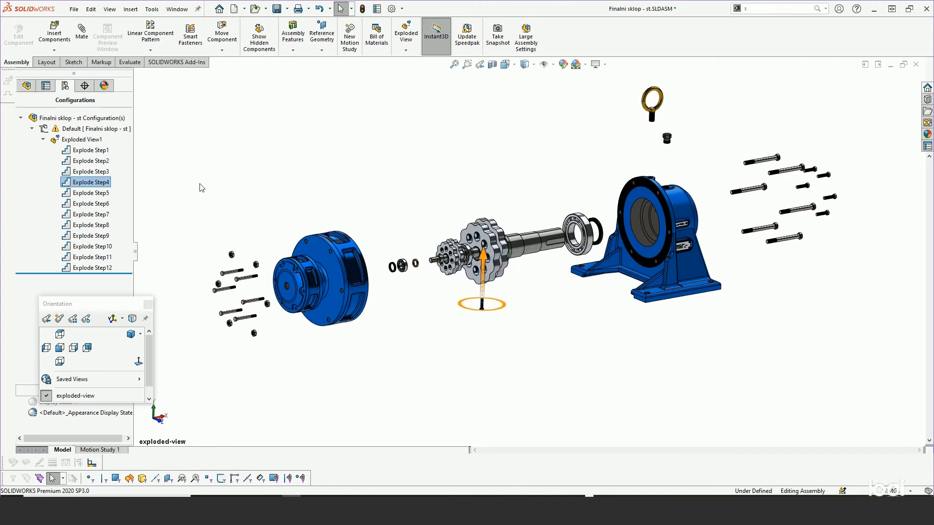
Shift the small seal, bearing and ring group toward the shaft, and bring the blue input housing closer to it along X
click(100, 194)
drag(450, 259, 471, 253)
click(91, 204)
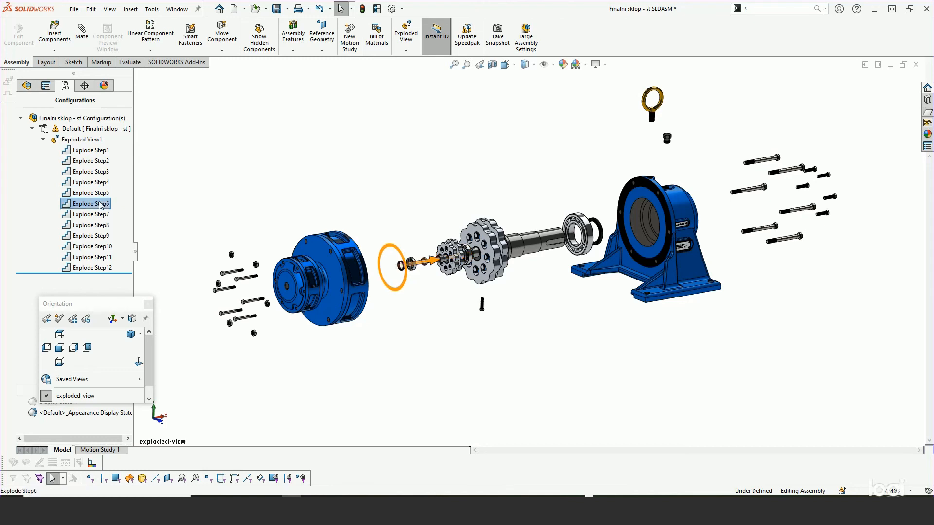
click(89, 161)
drag(261, 281, 290, 277)
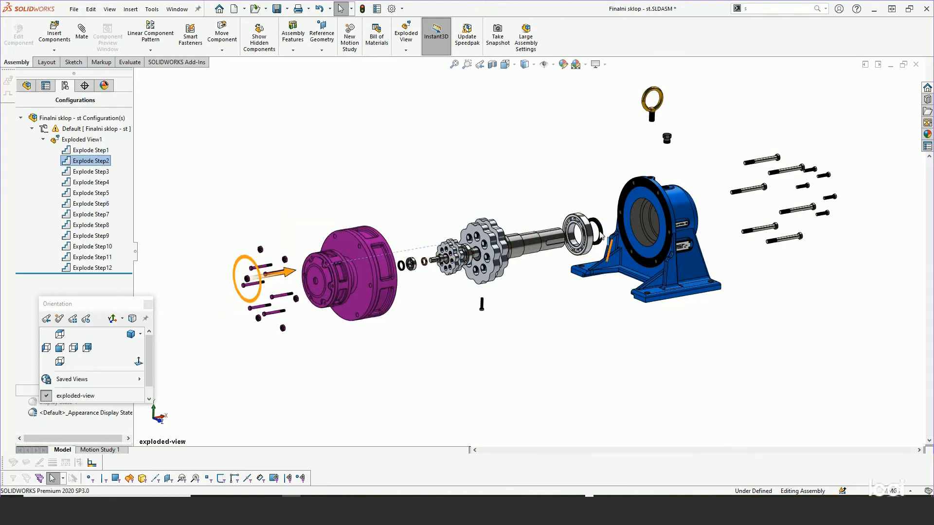
Move the long bolts closer to the foot housing, and the input-side bolts and nuts closer to the input housing, along X
click(81, 249)
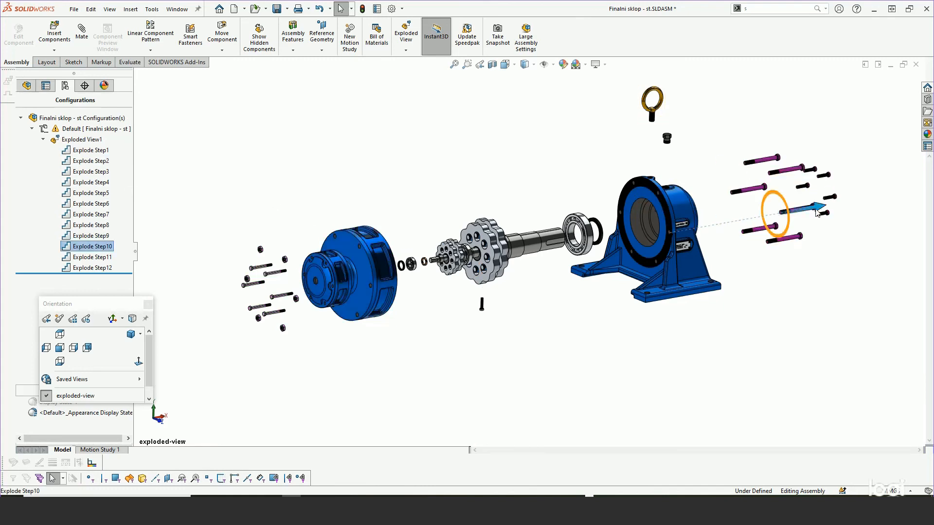
drag(817, 209, 785, 224)
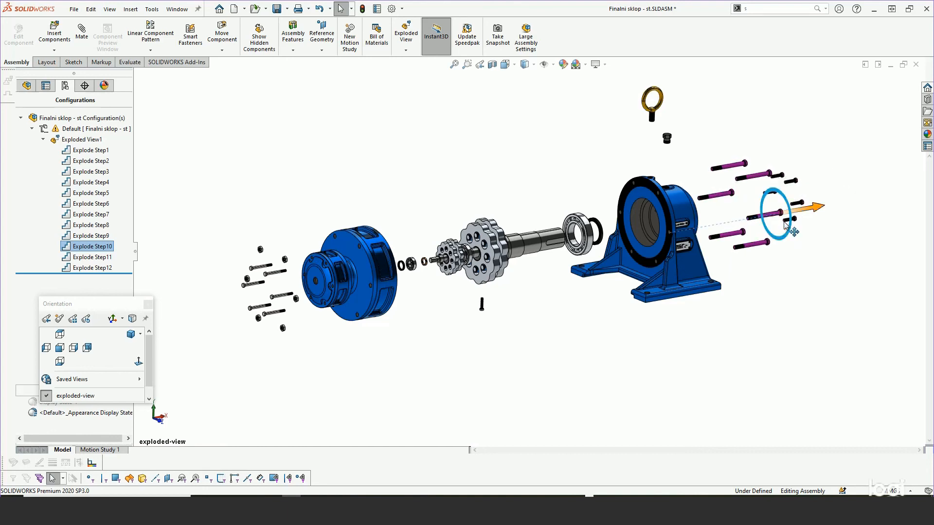
click(100, 261)
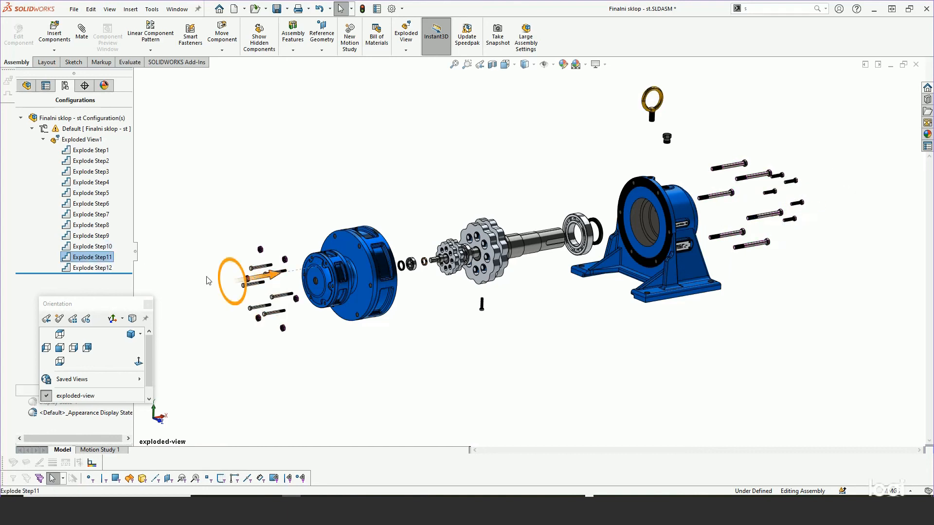
drag(285, 283, 285, 275)
click(96, 267)
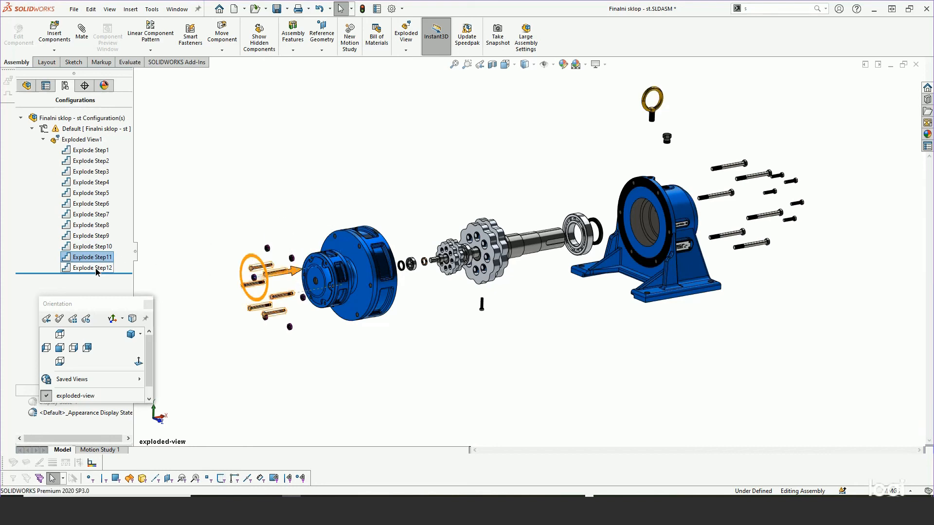
drag(257, 298, 324, 290)
Move the hex nuts' explode step farther out from the input-side bolts along X
click(102, 258)
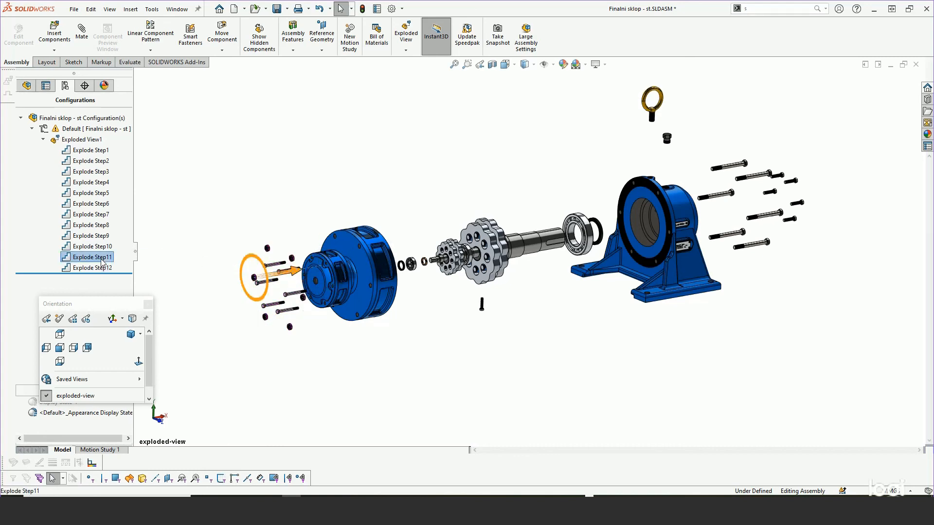
drag(252, 286, 191, 299)
click(248, 171)
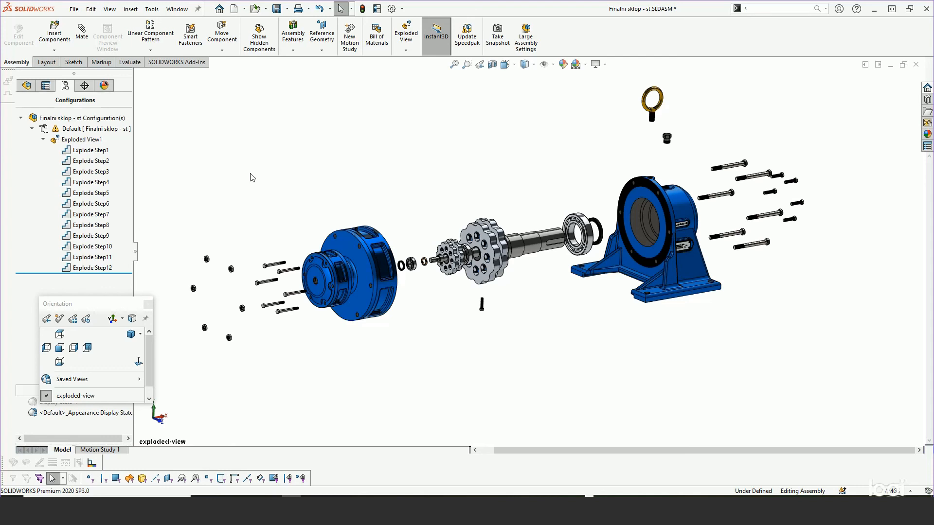
Go through the individual explode steps to check which components each one moves and in which direction
click(93, 237)
click(94, 248)
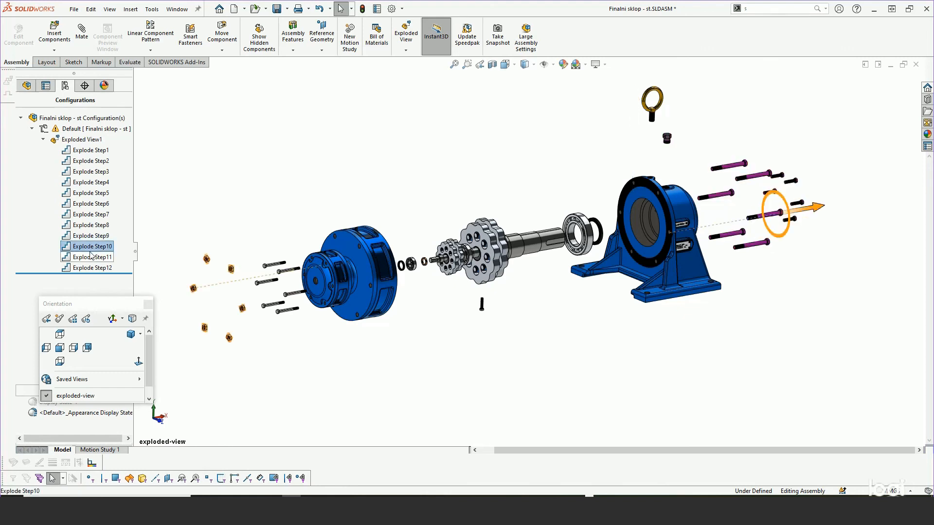
click(90, 258)
click(90, 268)
click(86, 215)
click(87, 204)
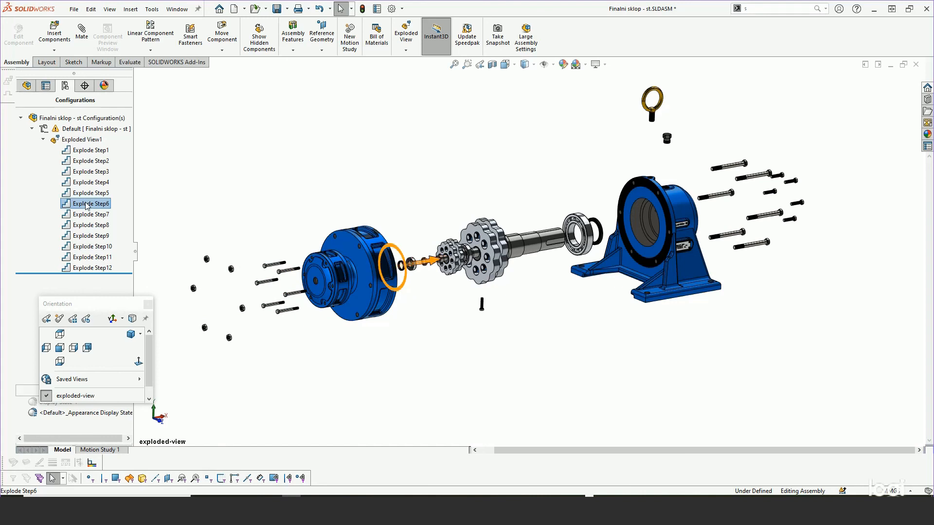
click(87, 193)
click(84, 183)
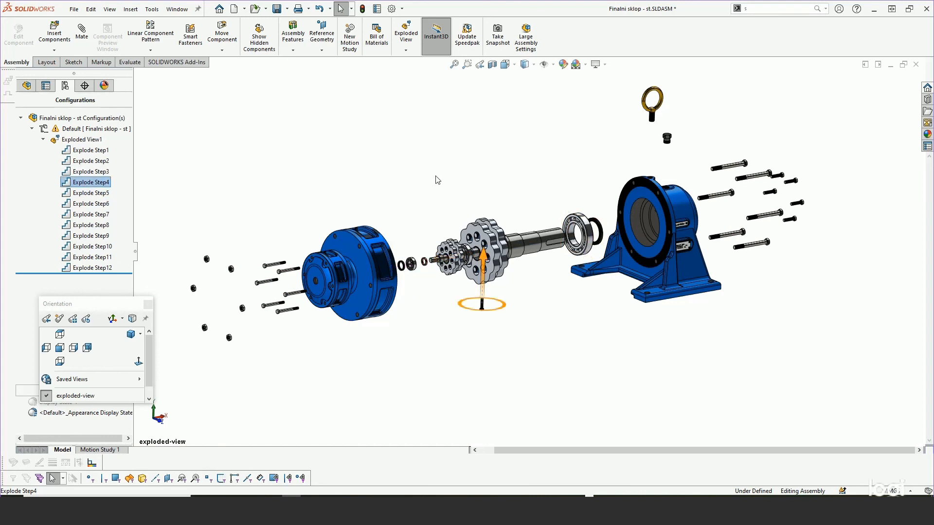
click(491, 183)
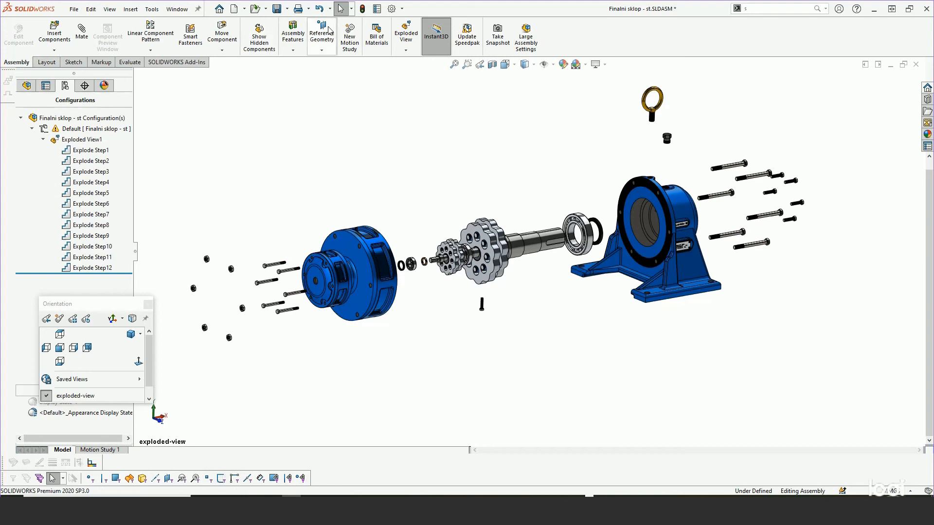
Start an explode line sketch and pick the shank of the uppermost input-side bolt as the first item of a route line
click(47, 62)
click(18, 64)
click(406, 50)
click(416, 73)
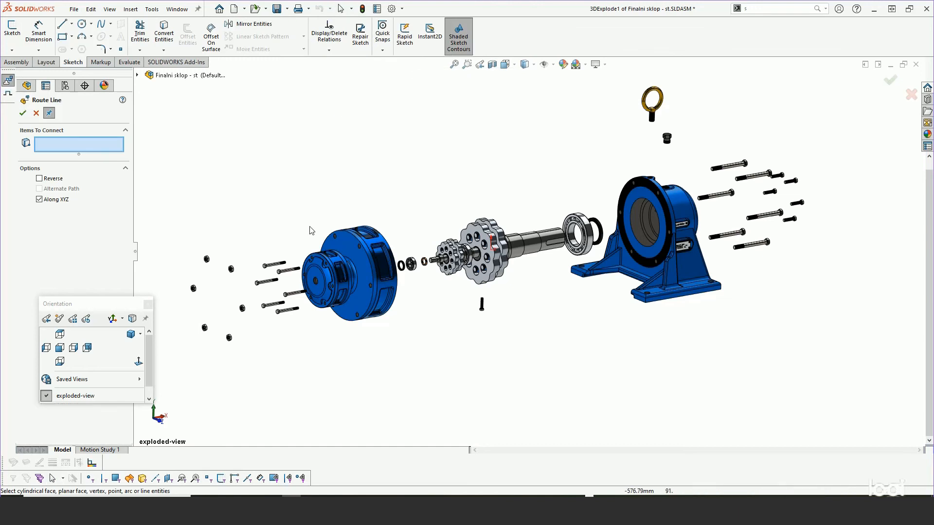
scroll(316, 273, down, 8)
scroll(330, 299, down, 2)
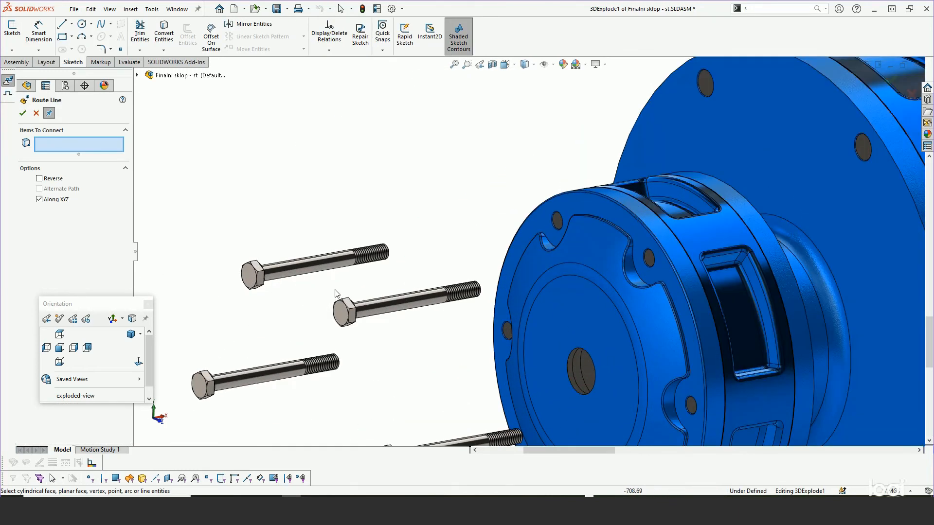
click(327, 268)
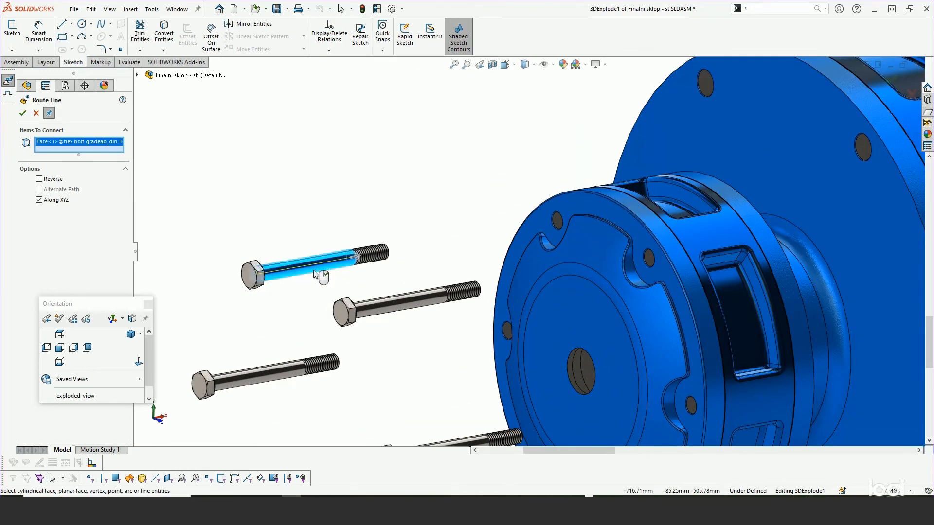
click(357, 256)
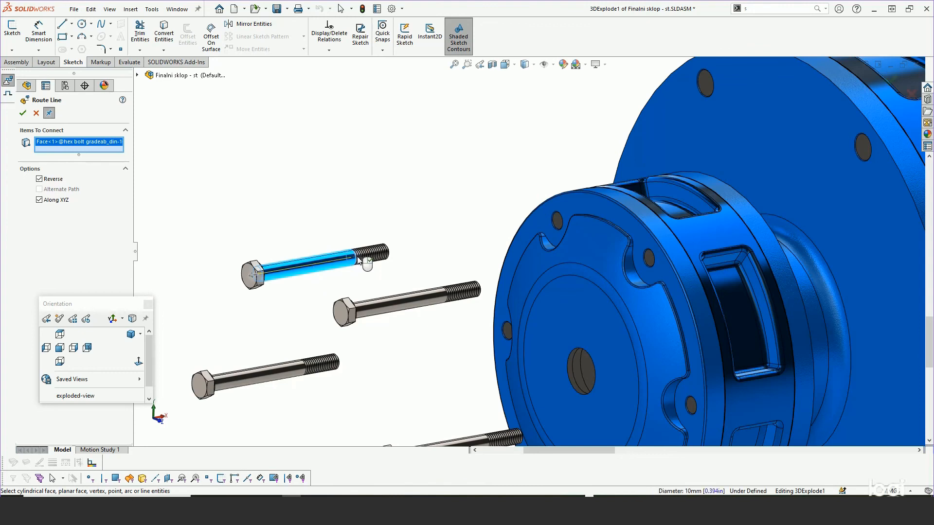
click(253, 277)
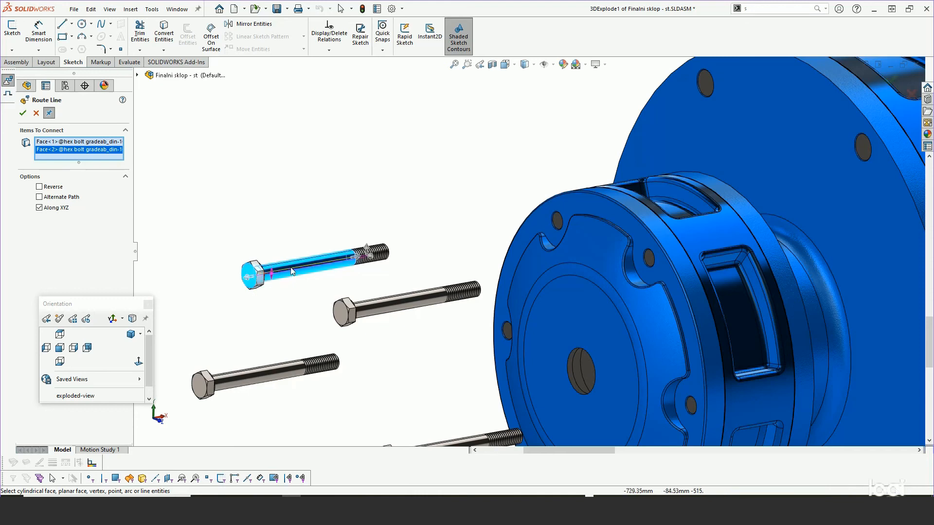
right_click(74, 149)
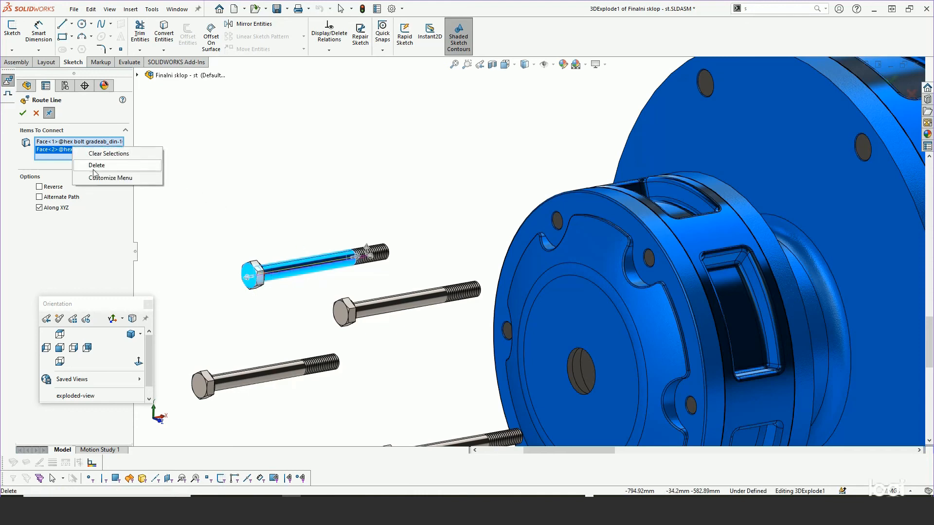
click(95, 168)
Complete the route line from the uppermost input-side bolt to its matching hole in the small flange of the input housing
key(f)
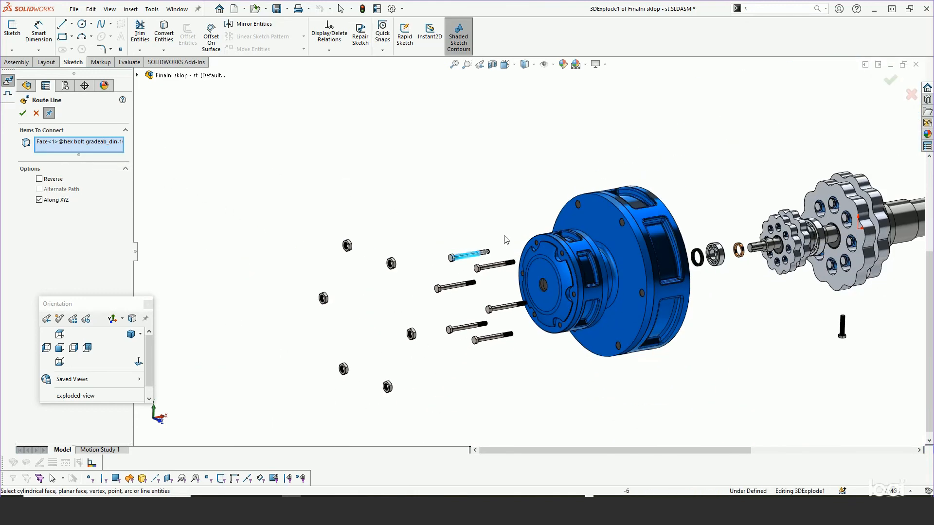
scroll(452, 229, up, 4)
scroll(521, 259, down, 4)
scroll(519, 259, up, 4)
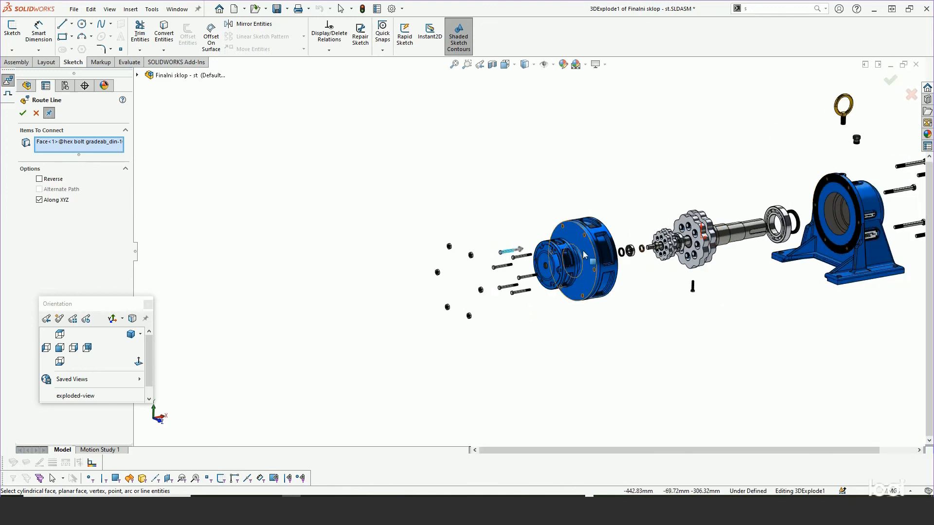
scroll(550, 255, down, 5)
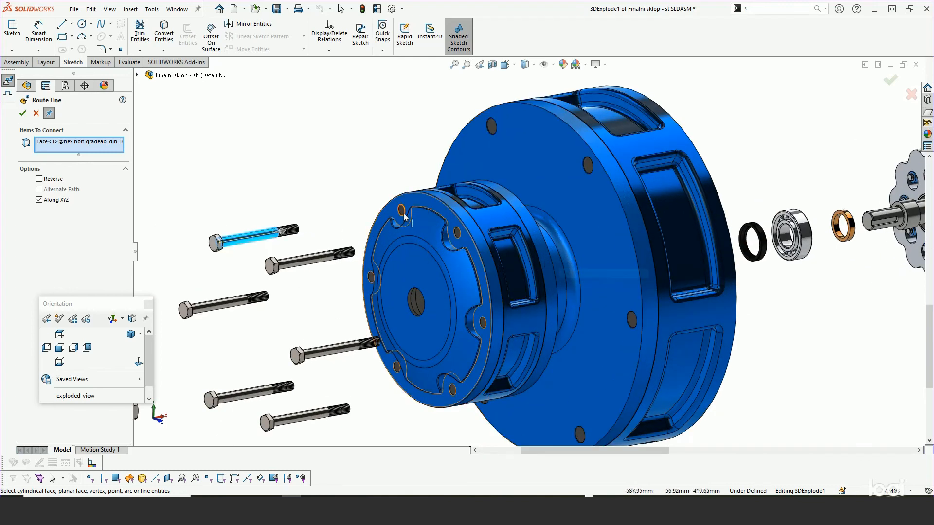
click(405, 210)
right_click(404, 210)
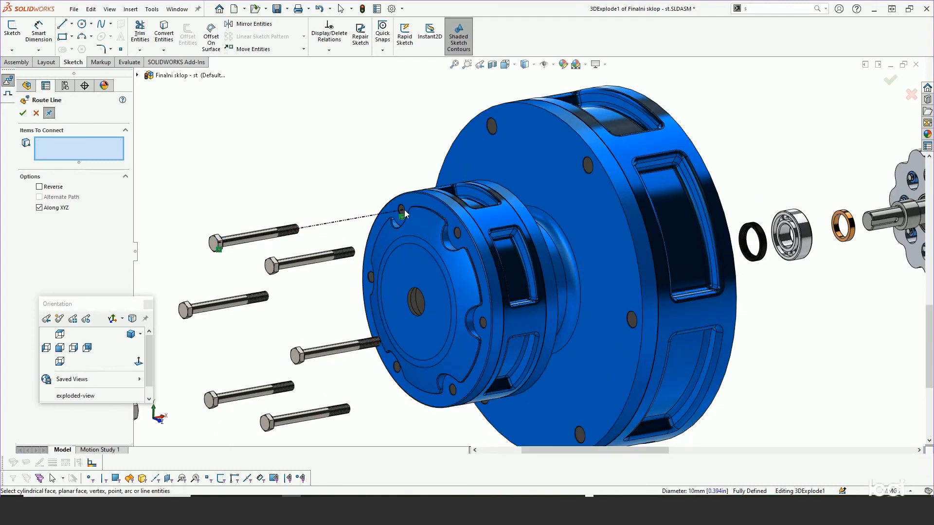
Create a route line from an upper nut's inner chamfer face, with its direction reversed, to the matching long bolt behind the foot housing
key(z)
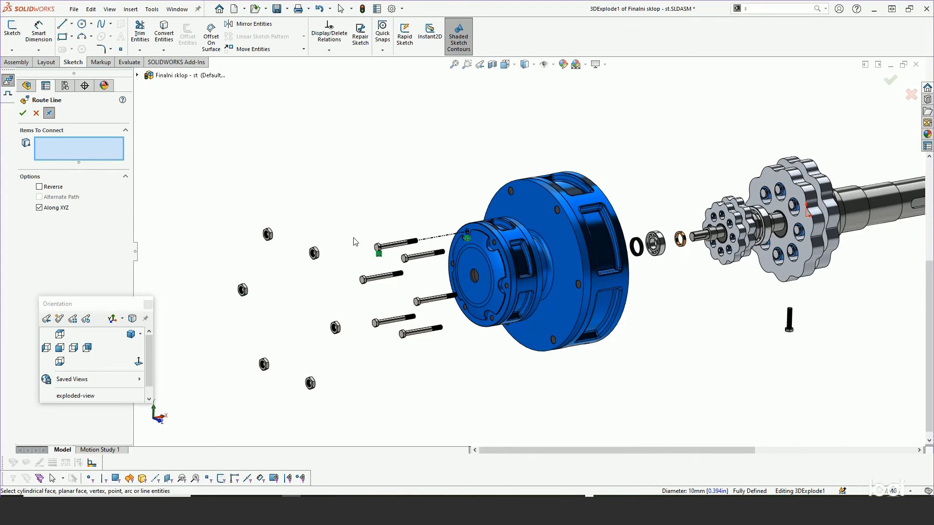
scroll(355, 241, down, 8)
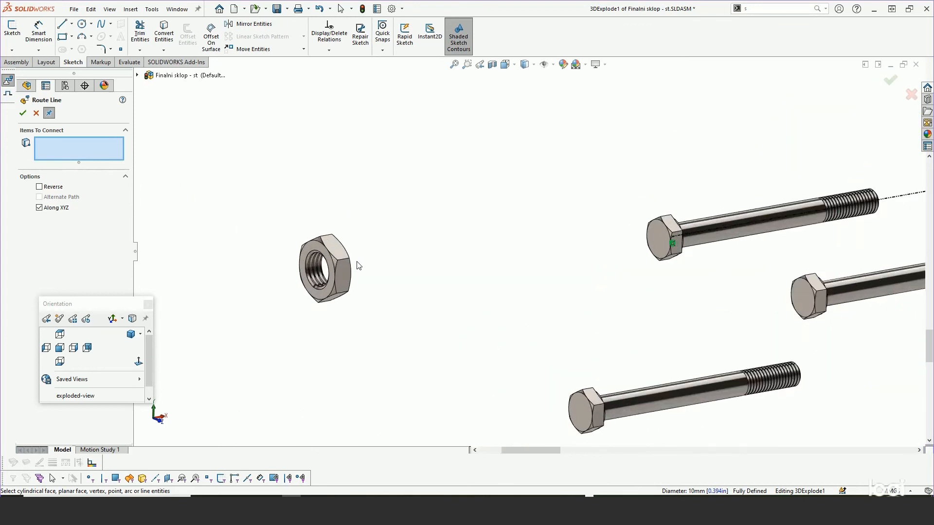
ctrl+middle_drag(323, 267, 359, 266)
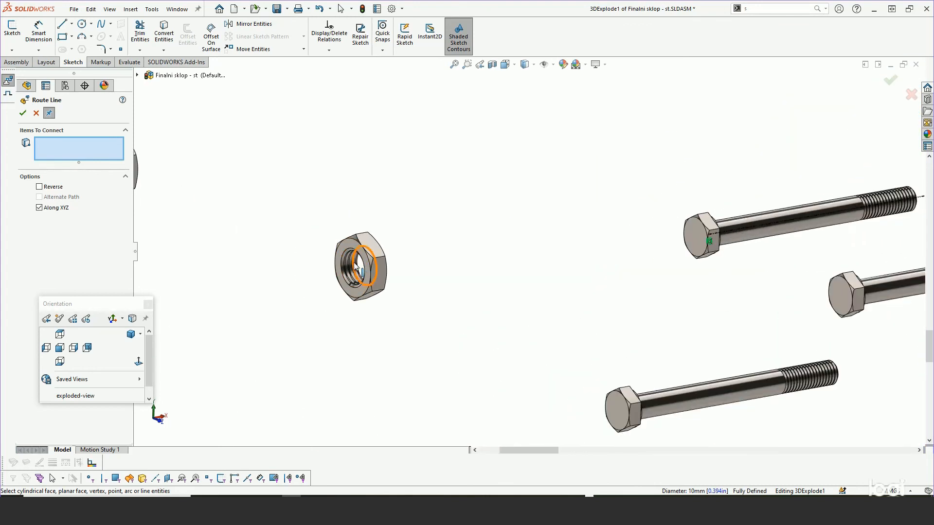
scroll(358, 267, down, 3)
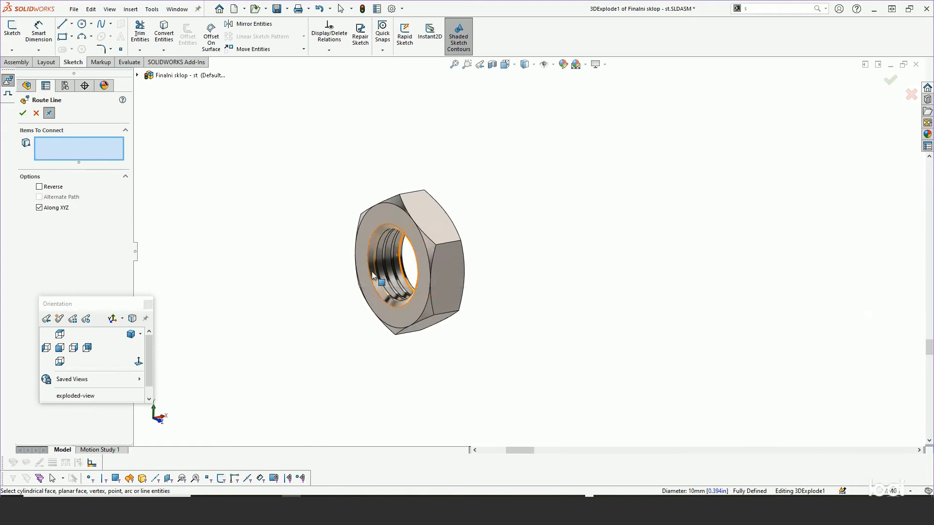
click(372, 275)
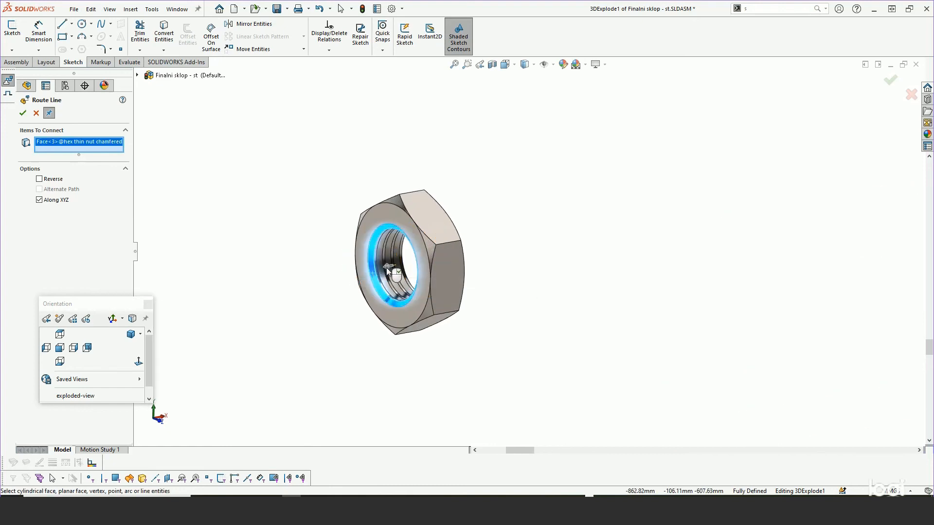
click(388, 266)
scroll(360, 279, up, 10)
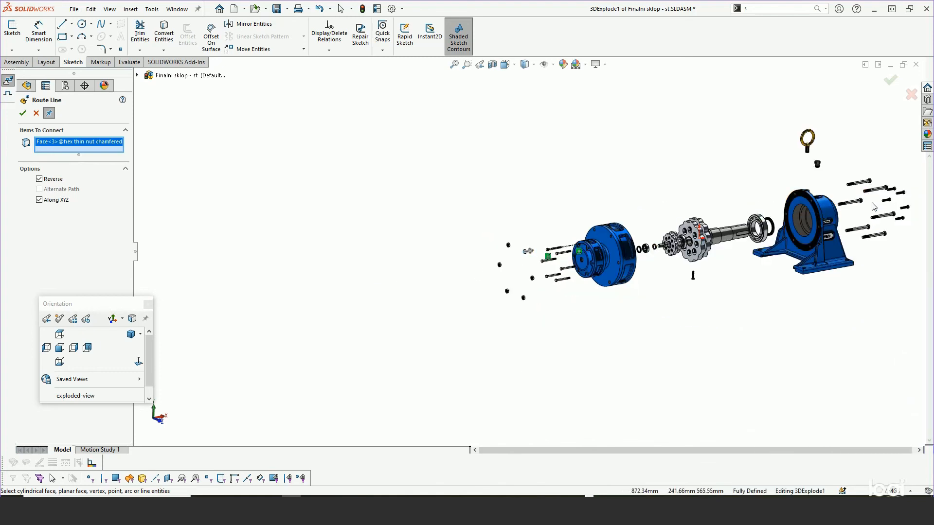
middle_drag(704, 238, 727, 218)
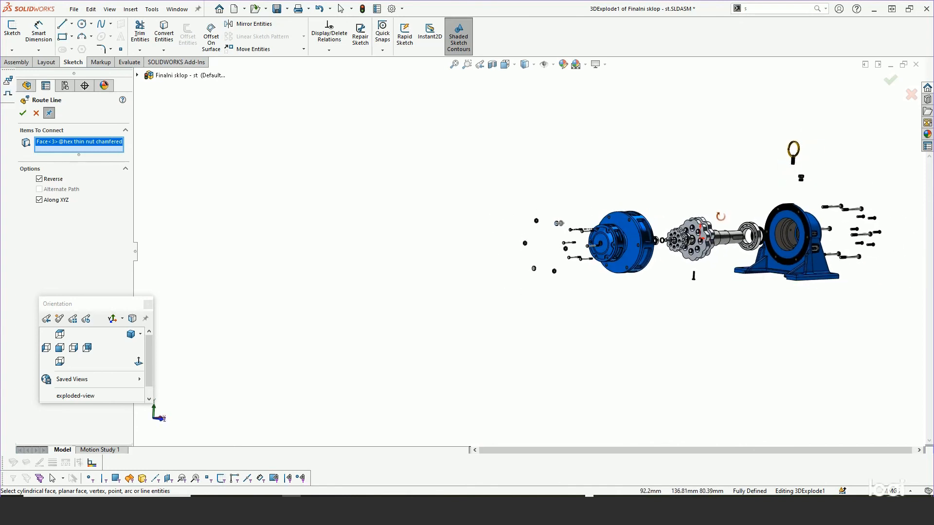
scroll(843, 218, down, 2)
scroll(843, 219, down, 4)
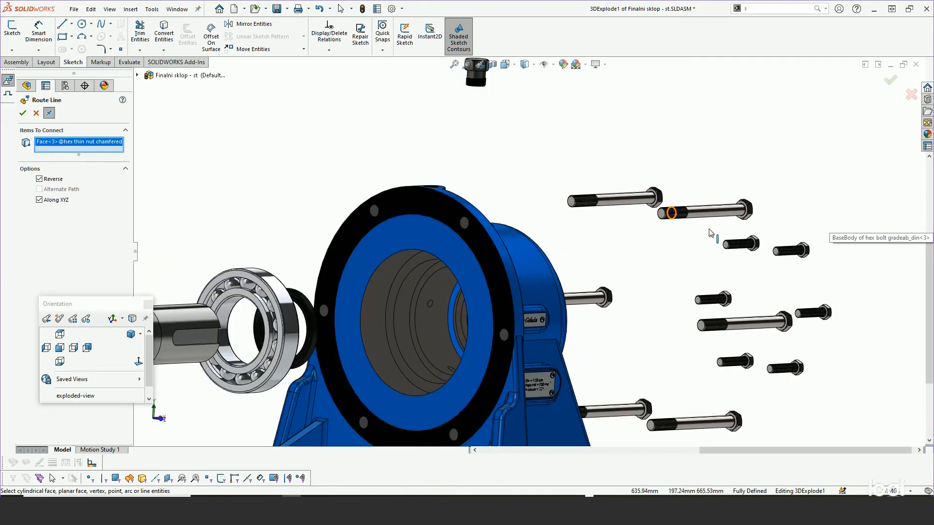
click(710, 217)
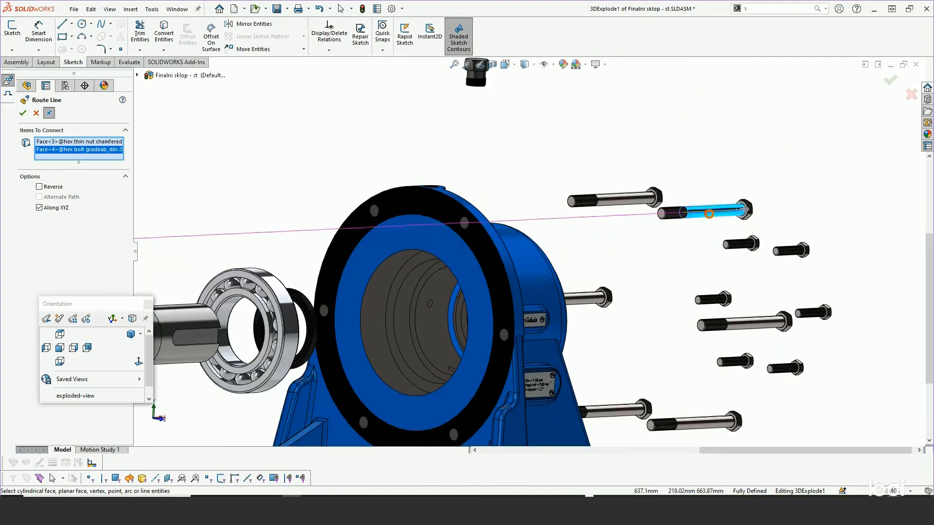
key(Return)
Finish the Route Line command and restore the saved exploded-view orientation
scroll(718, 276, up, 5)
scroll(718, 276, up, 2)
middle_drag(710, 271, 709, 323)
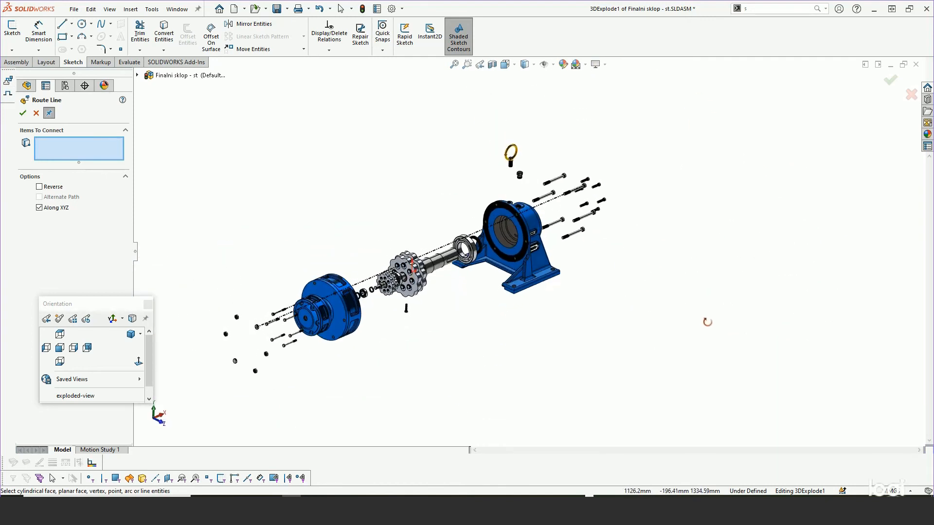
scroll(419, 286, down, 3)
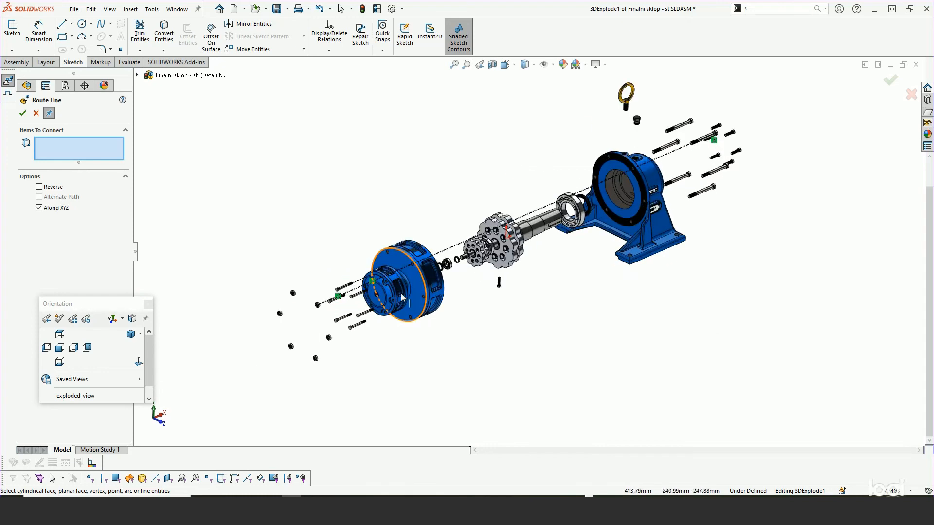
middle_drag(420, 286, 460, 286)
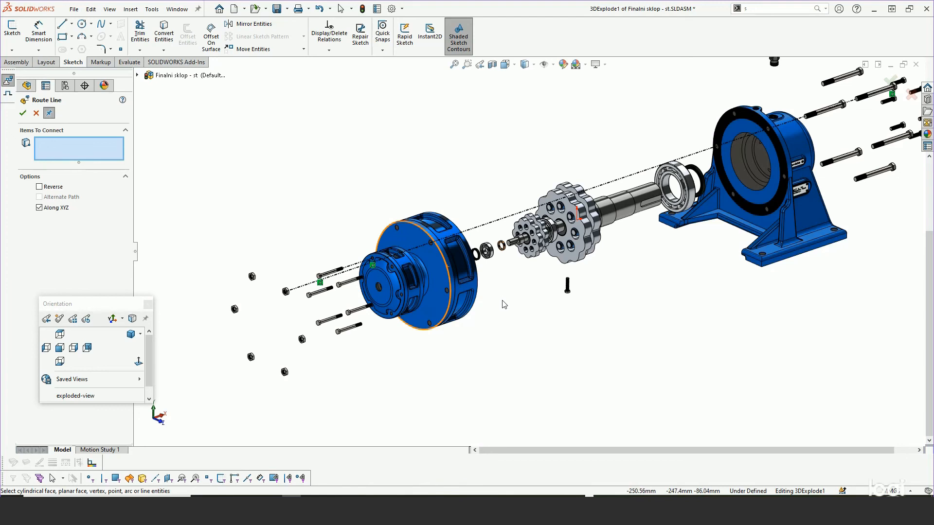
scroll(504, 305, up, 2)
scroll(647, 163, up, 2)
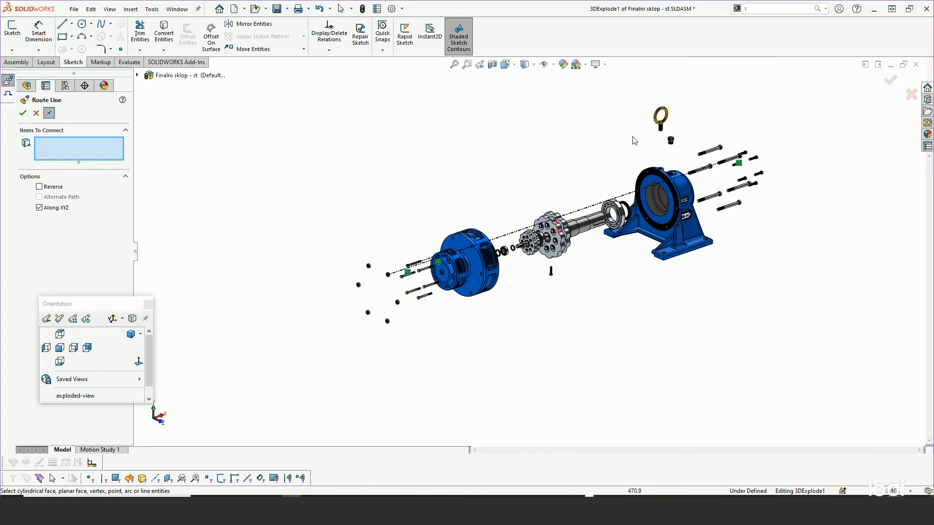
click(890, 80)
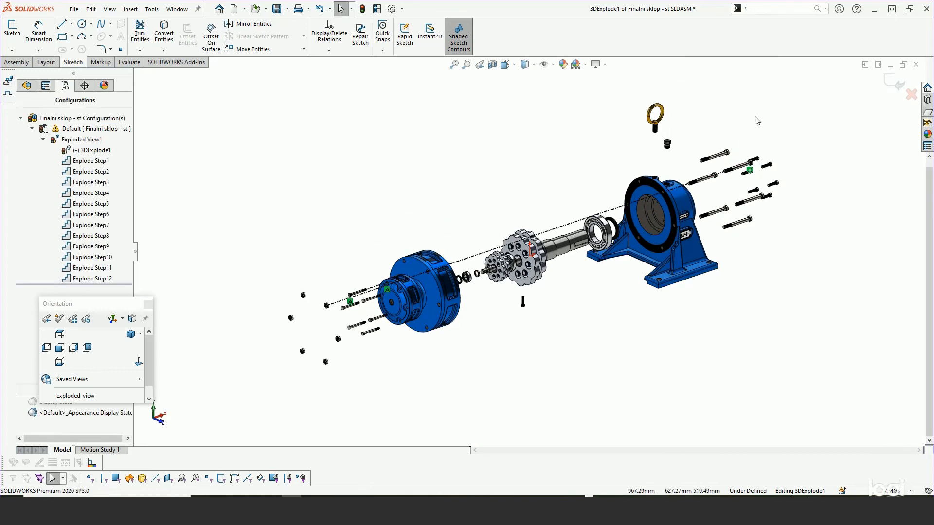
click(77, 396)
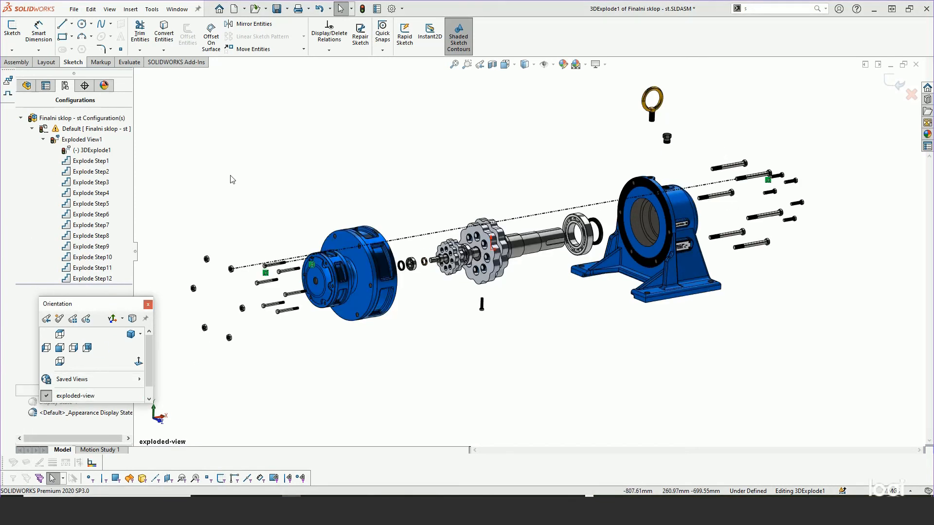